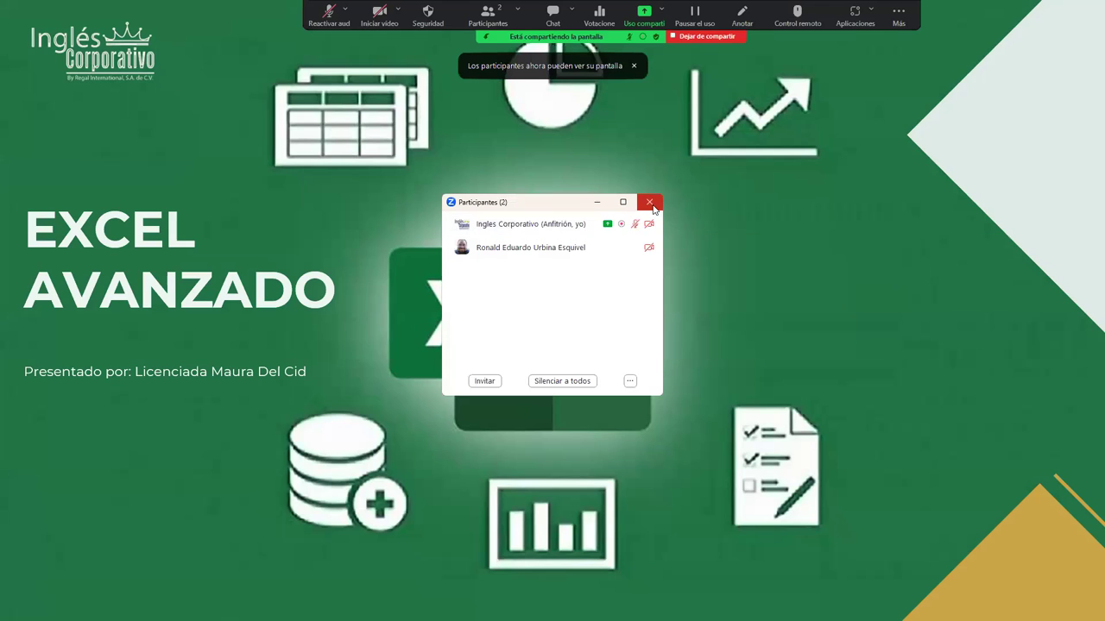
- Close the participants list, unmute the microphone, and bring the VBA editor's Conversor form forward
{"action": "left_click", "coordinate": [654, 204]}
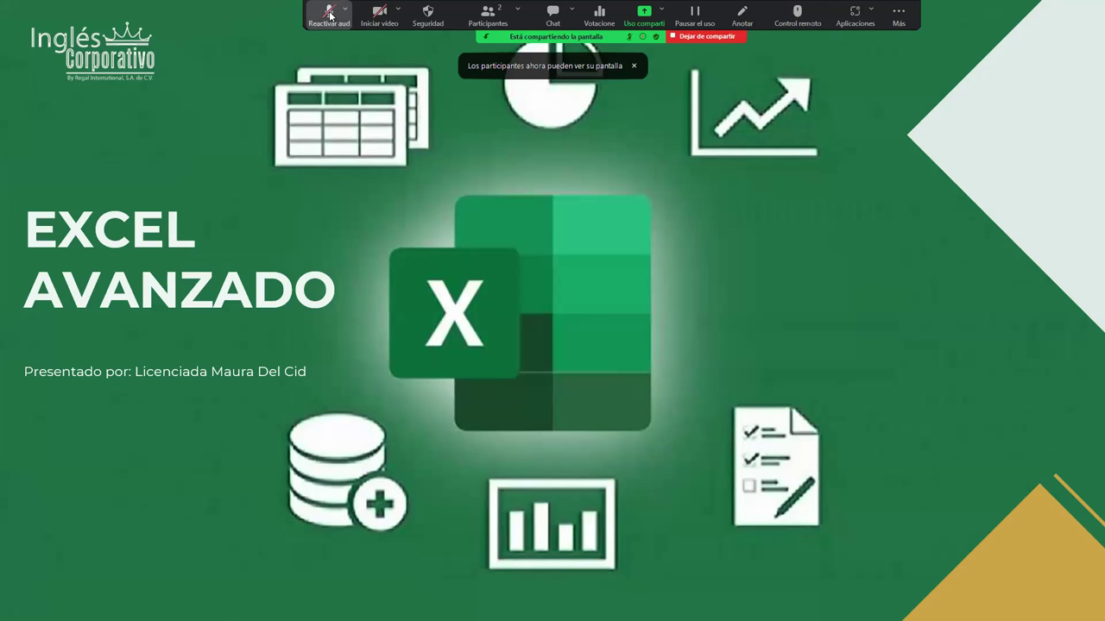
{"action": "key", "text": "alt+a"}
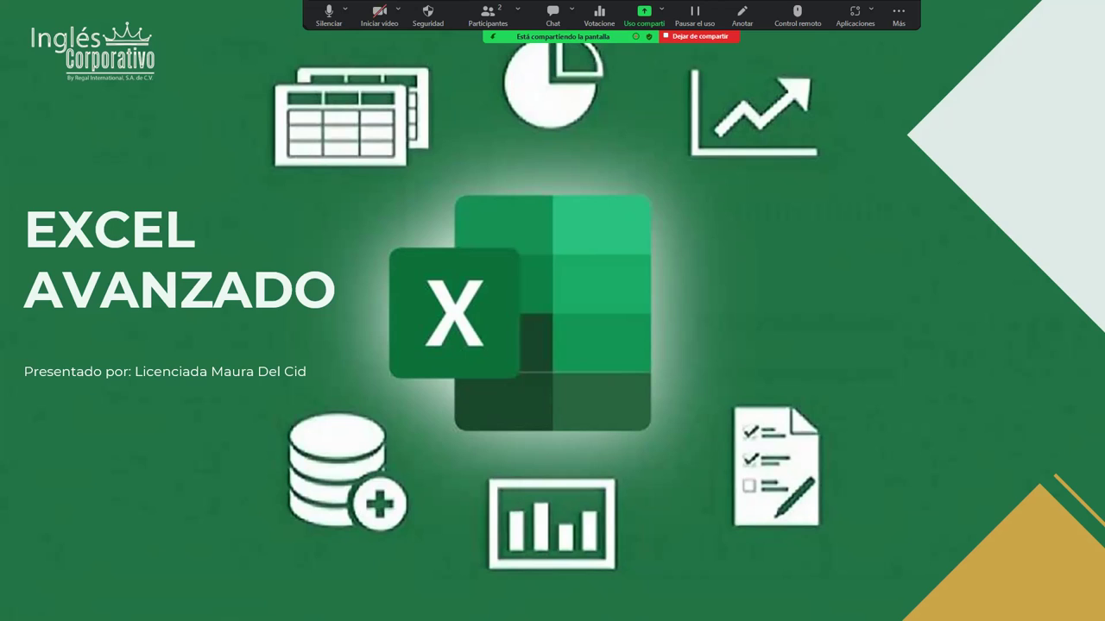
{"action": "key", "text": "alt+Tab"}
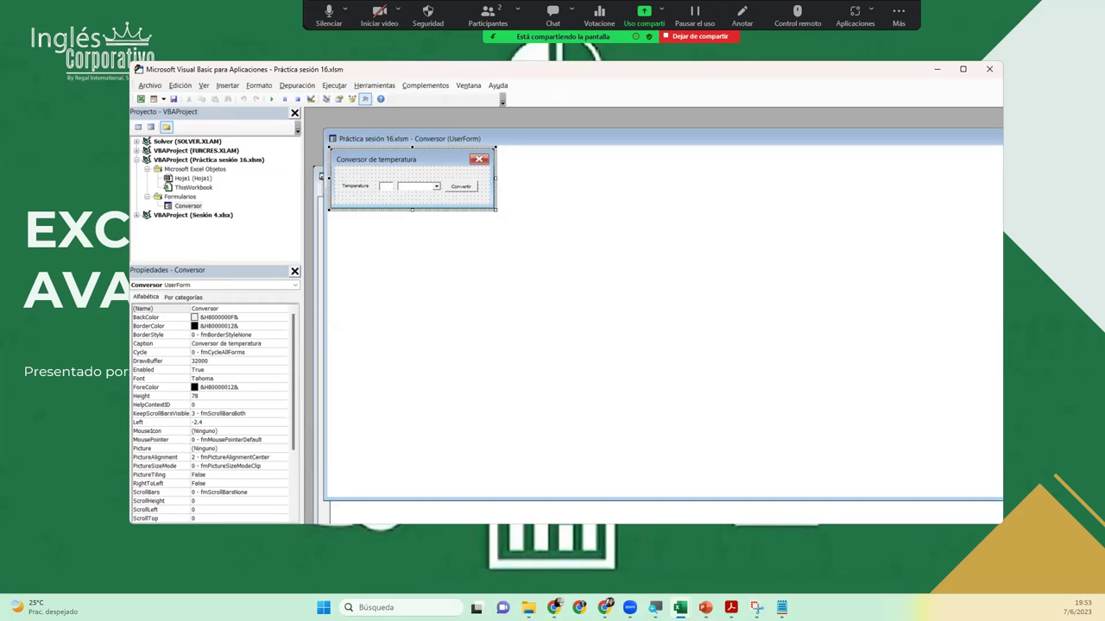
{"action": "key", "text": "F5"}
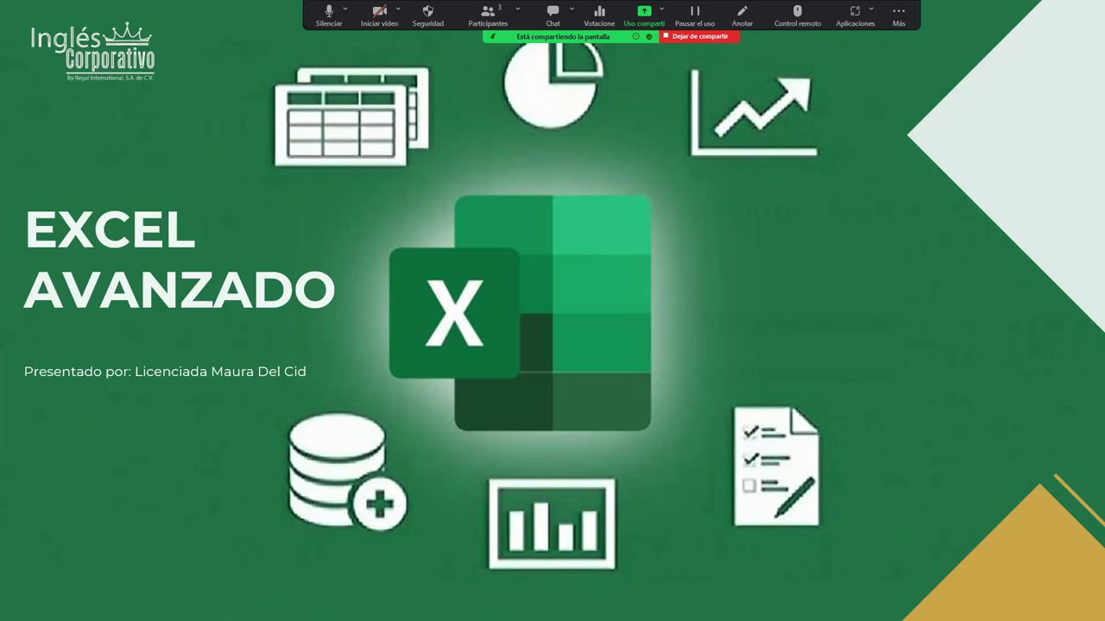
- Open Zoom's Control remoto options and mute the microphone with Silenciar
{"action": "left_click", "coordinate": [798, 15]}
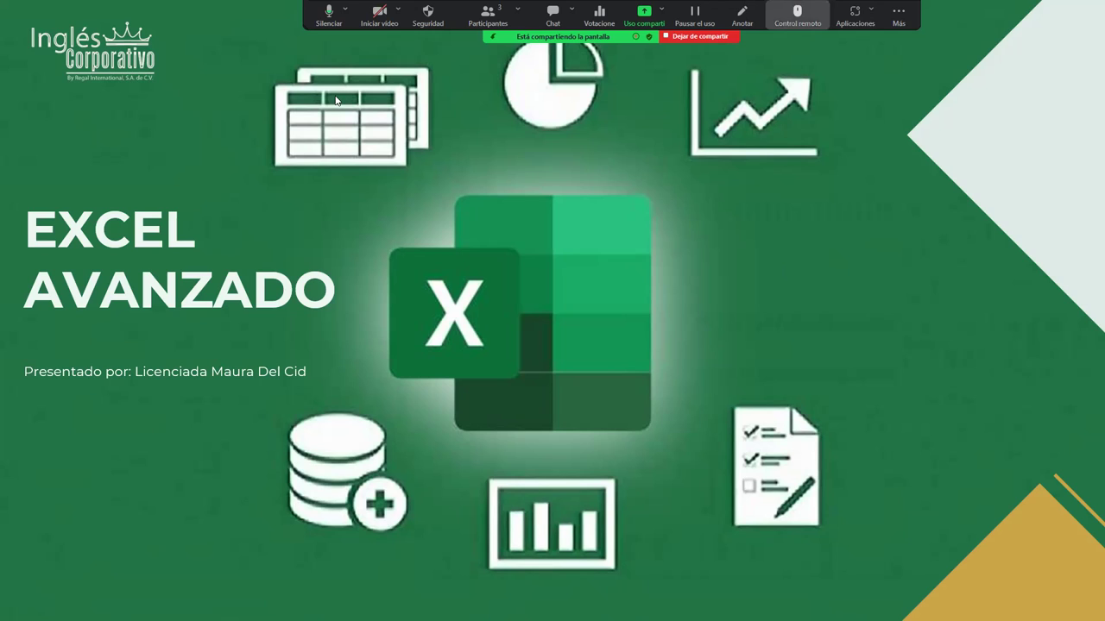
{"action": "left_click", "coordinate": [320, 11]}
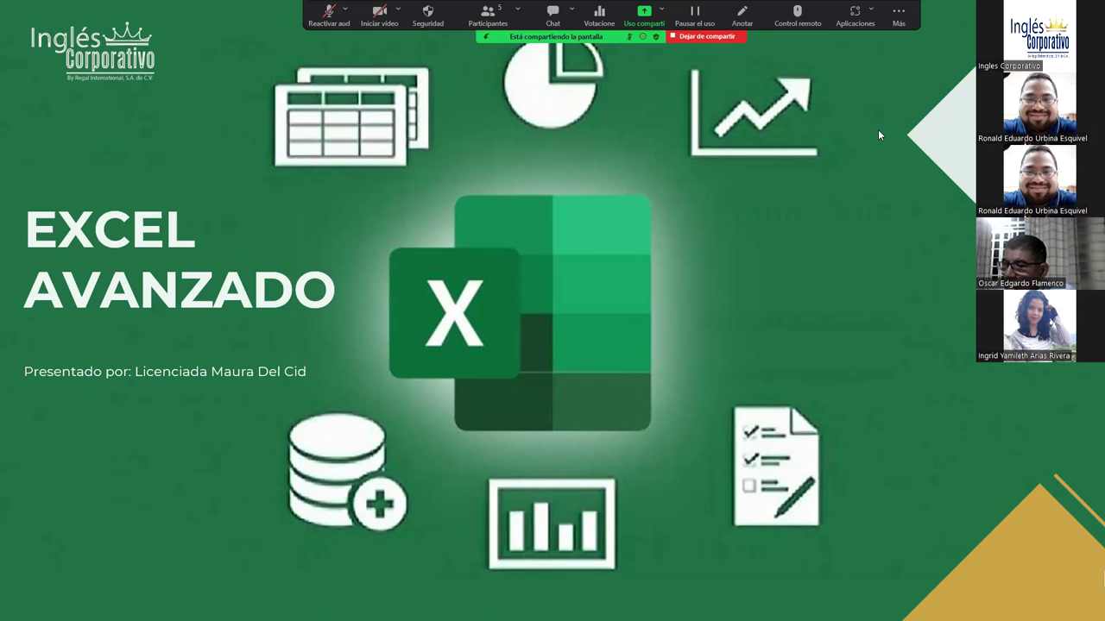
- Unmute, start the camera video, and bring the VBA editor's Conversor de temperatura form forward
{"action": "key", "text": "alt+a"}
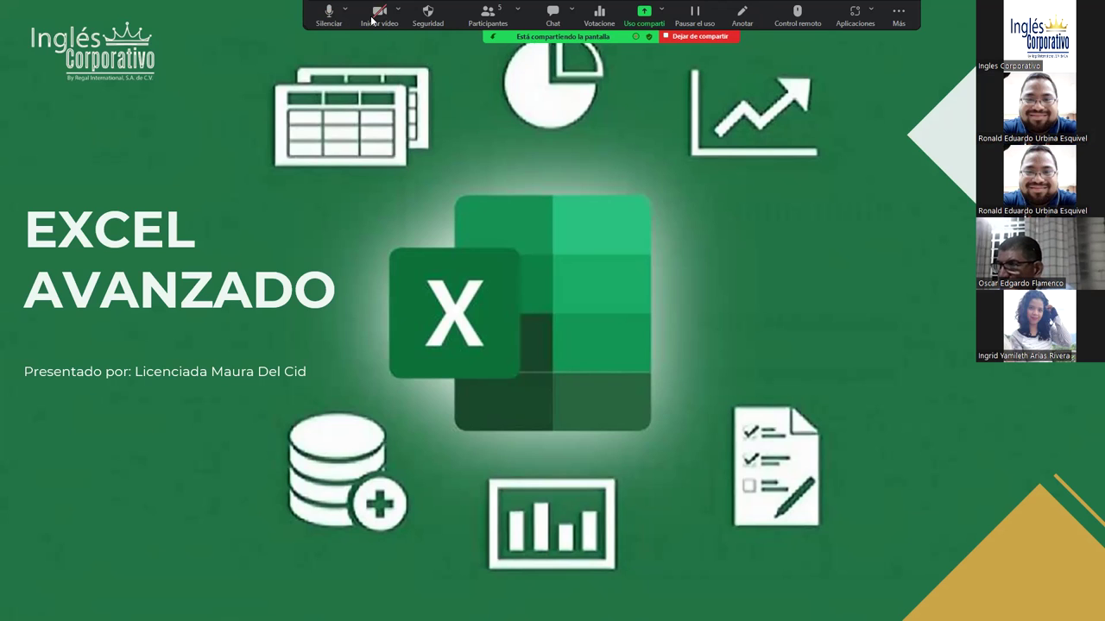
{"action": "left_click", "coordinate": [378, 24]}
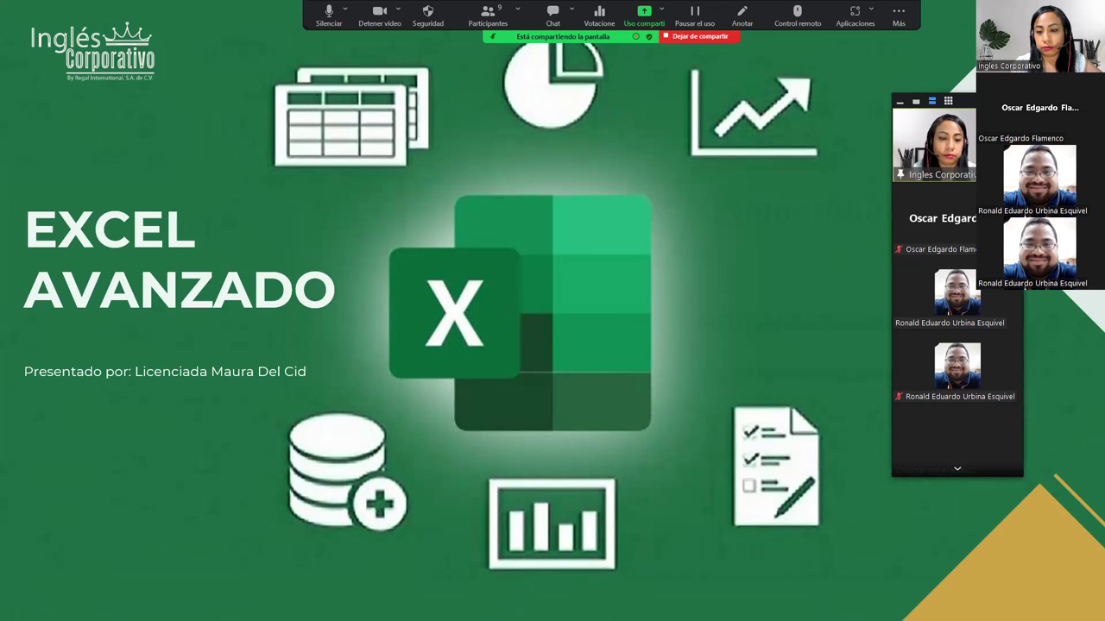
{"action": "key", "text": "alt+Tab"}
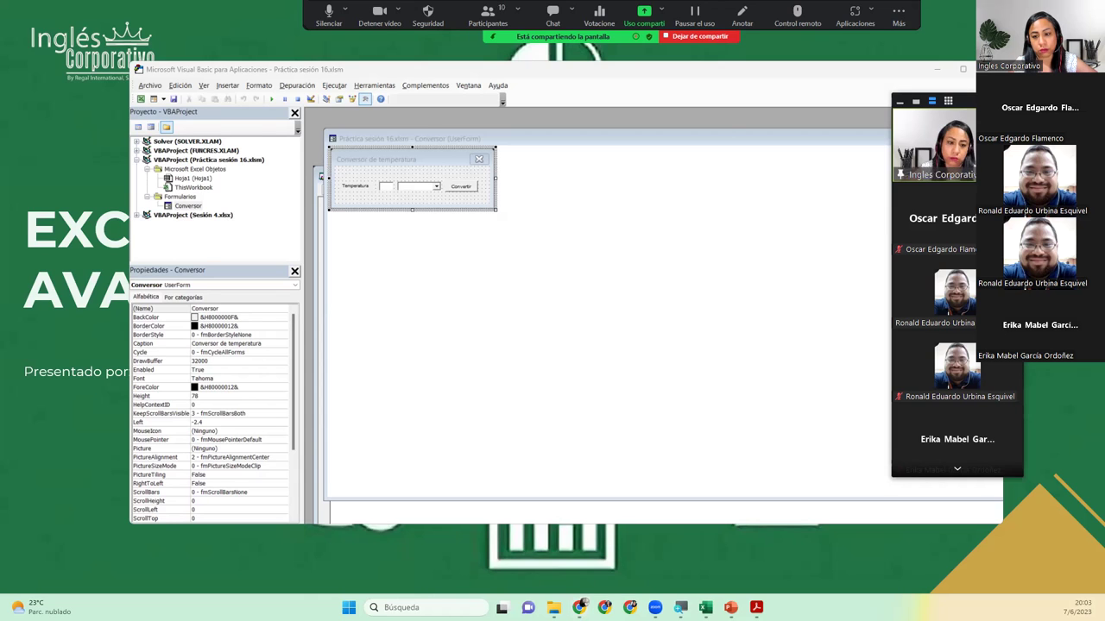
- Switch from the VBA editor back to the full-screen EXCEL AVANZADO slide
{"action": "key", "text": "alt+Tab"}
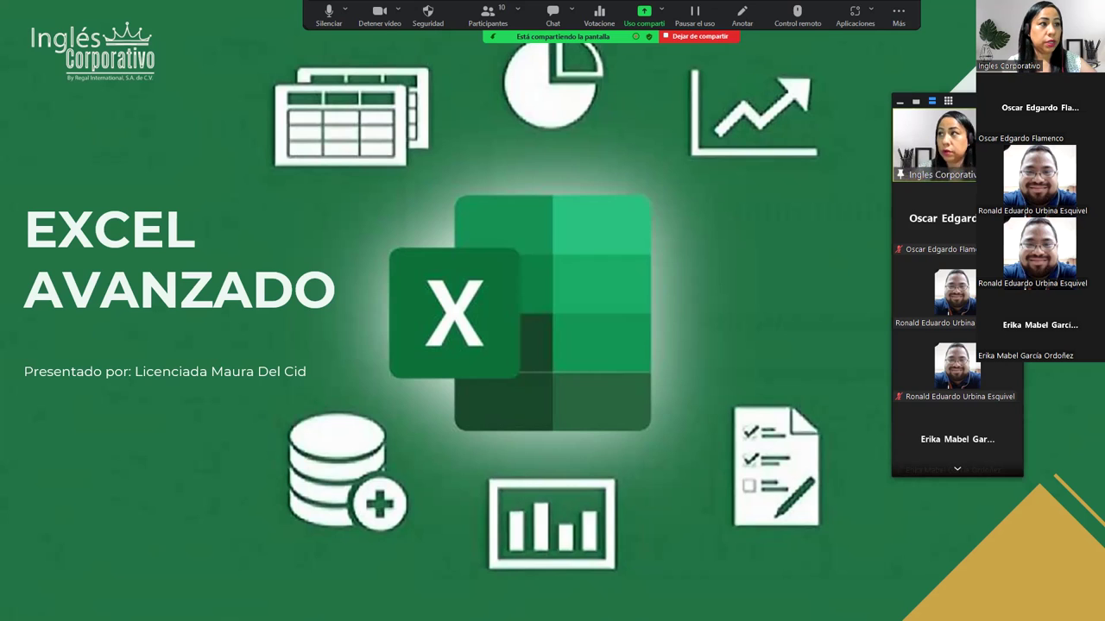
- Advance the slideshow past the SESIÓN 17 title to the AGENDA slide
{"action": "key", "text": "Right"}
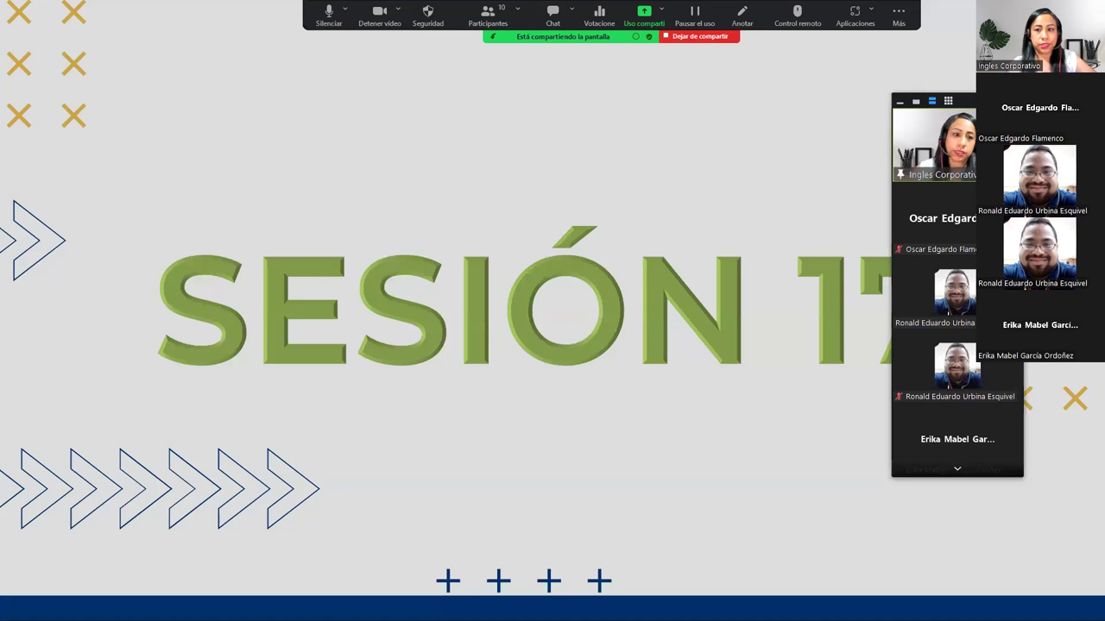
{"action": "key", "text": "Right"}
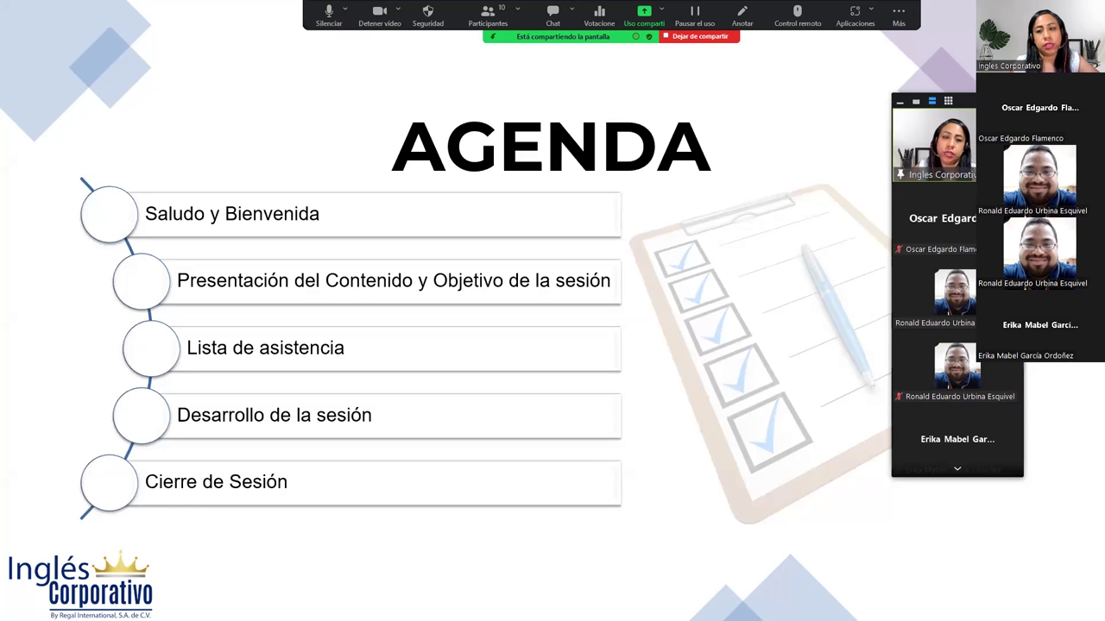
- Advance through CONTENIDO SESIÓN and the objective slide to CONTROLES DEL FORMULARIO
{"action": "key", "text": "Right"}
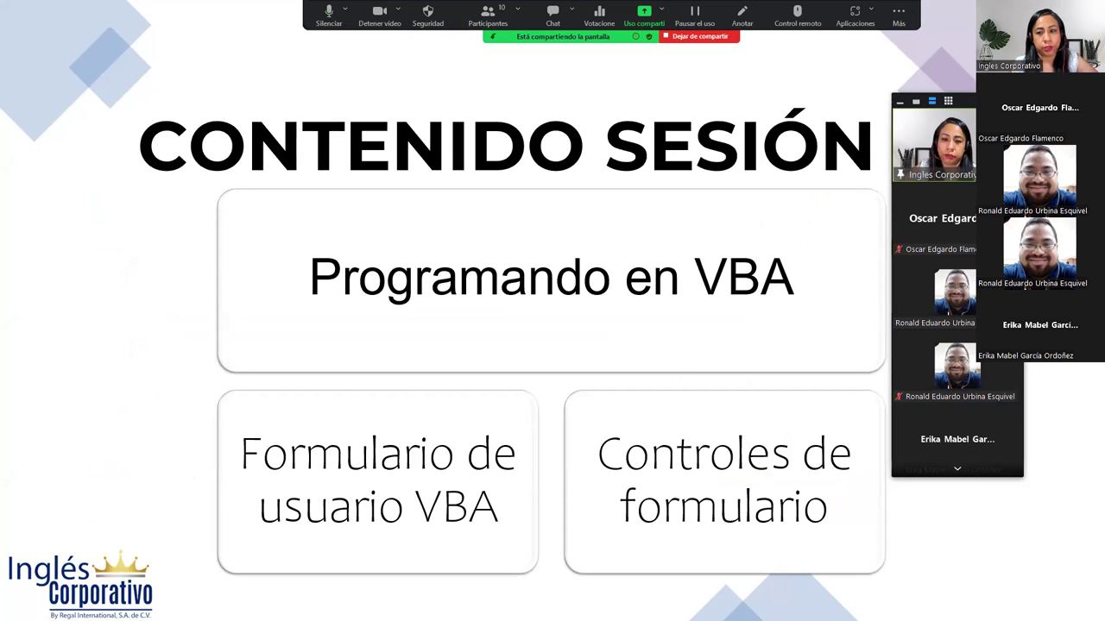
{"action": "key", "text": "Right"}
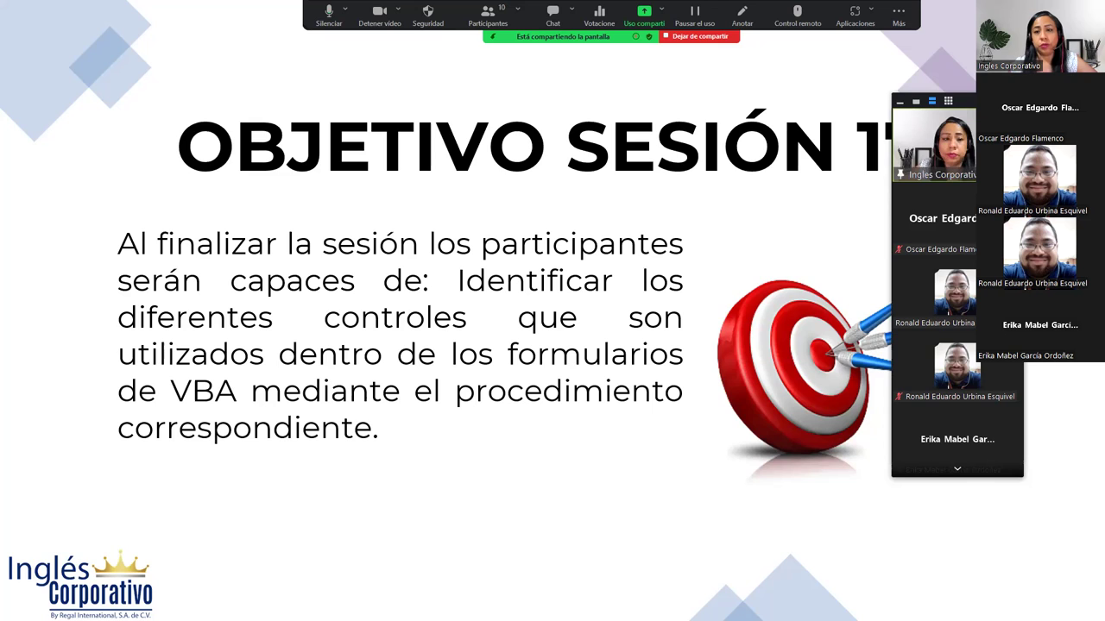
{"action": "key", "text": "Right"}
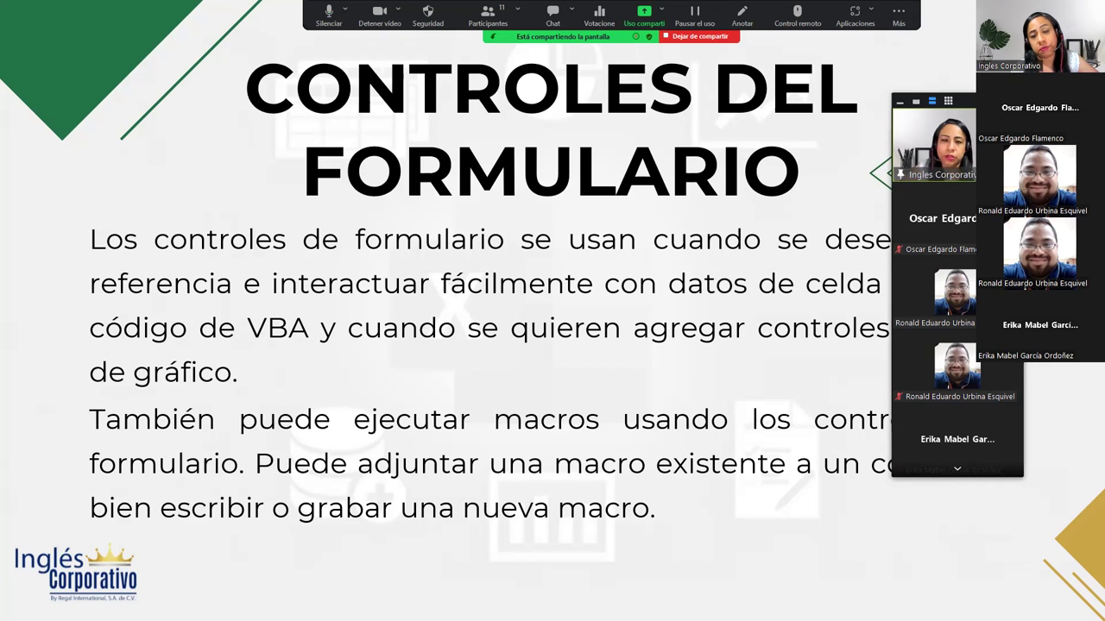
- Advance through the form-controls list to DESARROLLO, then switch to the VBA editor's Conversor form
{"action": "key", "text": "Right"}
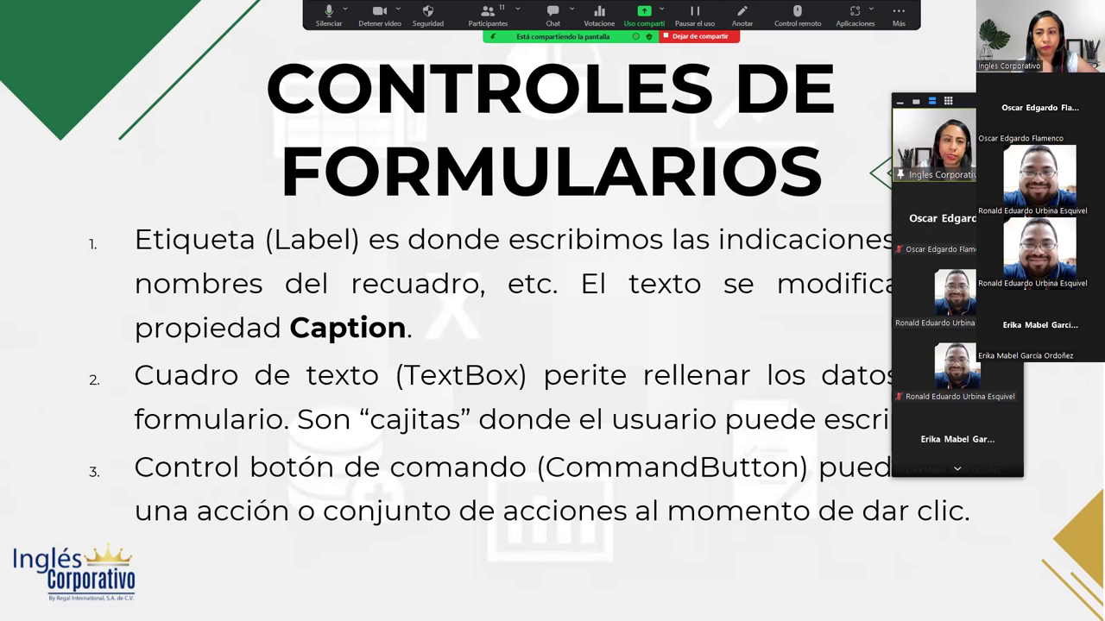
{"action": "key", "text": "Right"}
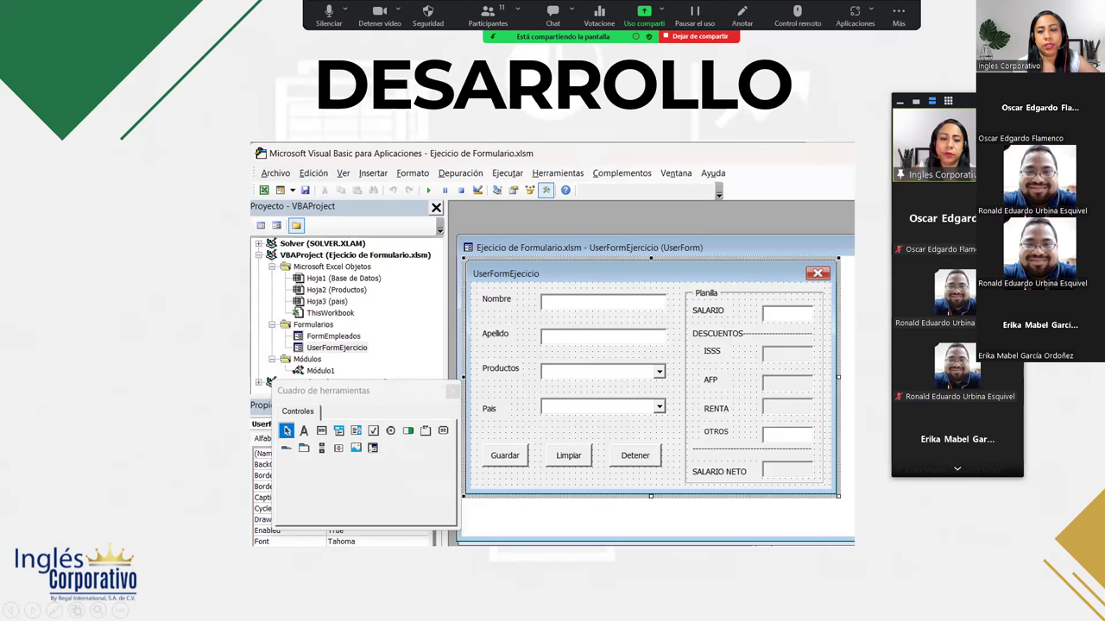
{"action": "key", "text": "alt+Tab"}
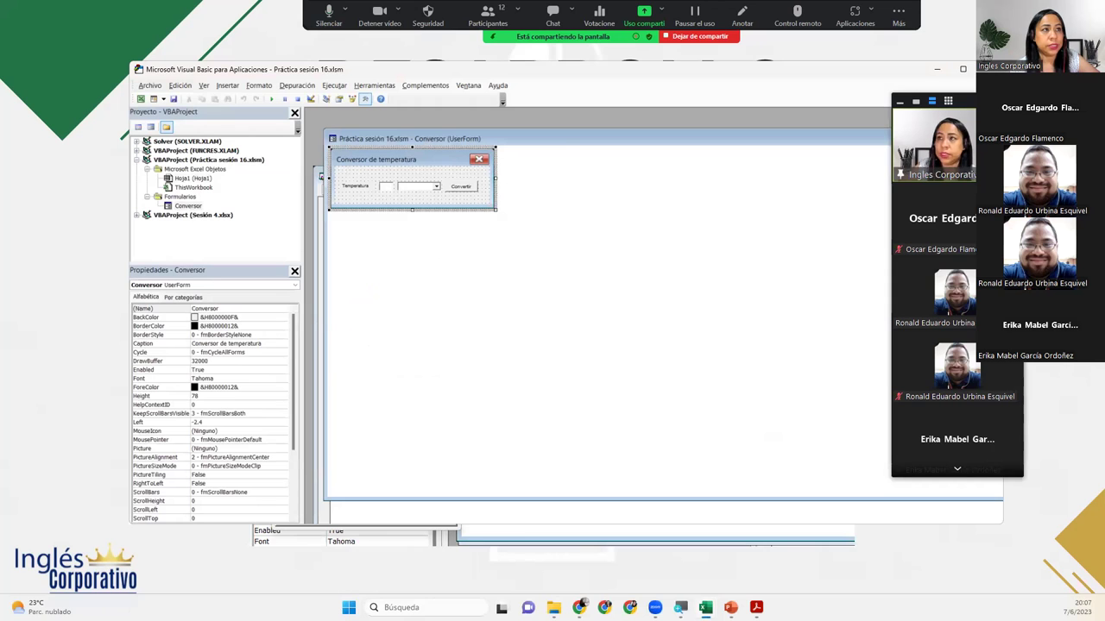
- Maximise the VBA editor and reshape the meeting video panel to be wider and shorter
{"action": "left_click", "coordinate": [962, 70]}
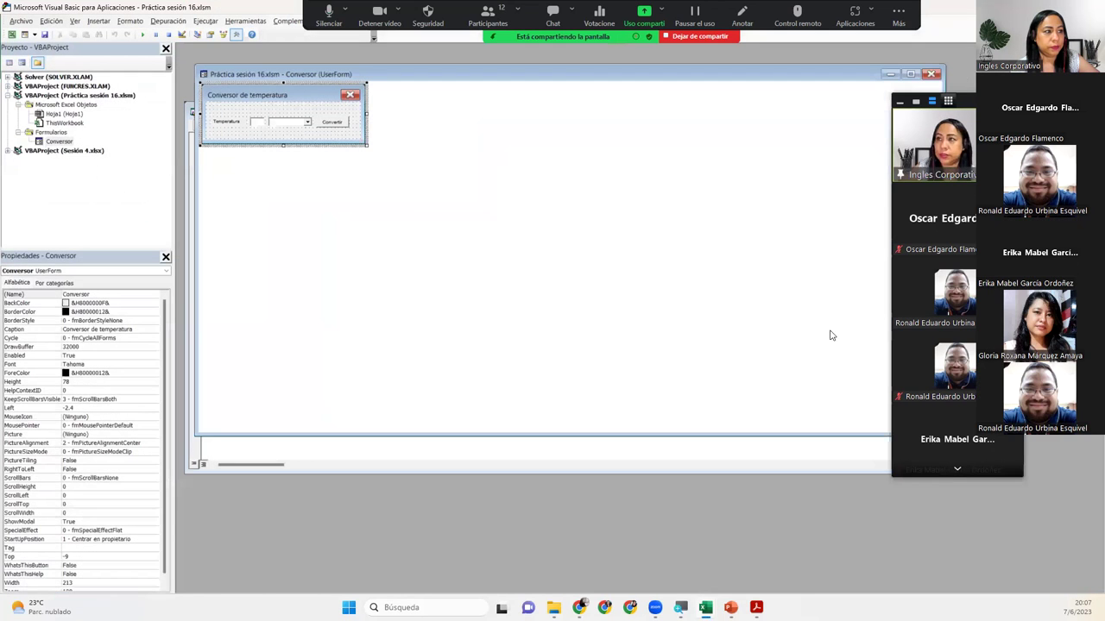
{"action": "mouse_move", "coordinate": [893, 476]}
{"action": "left_mouse_down"}
{"action": "mouse_move", "coordinate": [828, 334]}
{"action": "mouse_move", "coordinate": [449, 489]}
{"action": "left_mouse_up"}
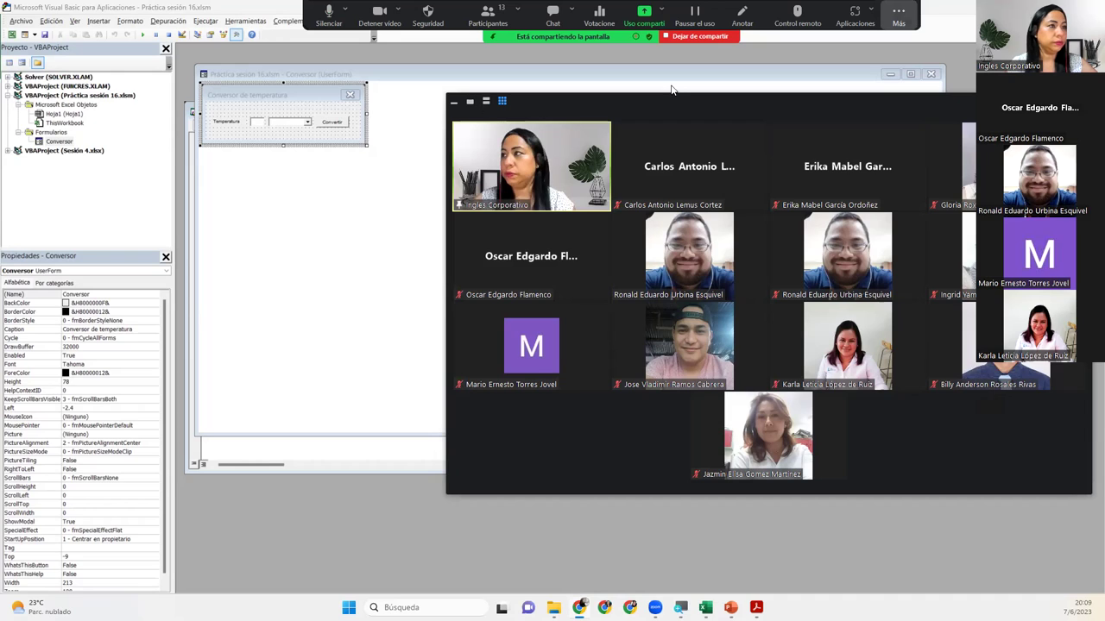
- Shrink the Zoom participant gallery into a compact strip beside the form designer
{"action": "left_click", "coordinate": [486, 102]}
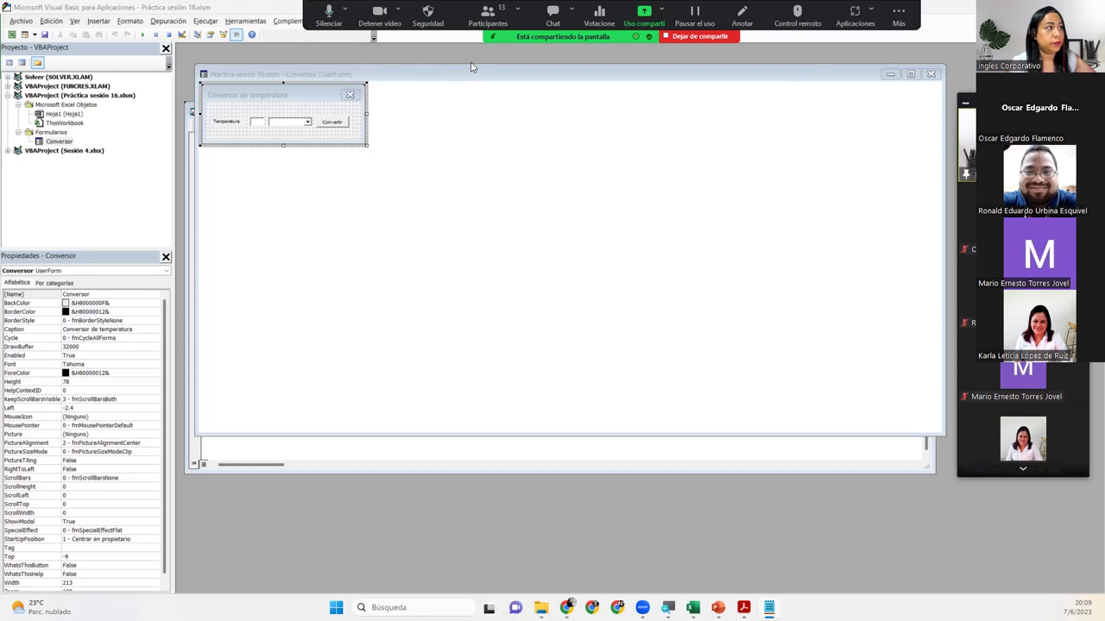
- Maximise the Excel workbook window, then return to the Visual Basic editor's Conversor form
{"action": "left_click", "coordinate": [12, 35]}
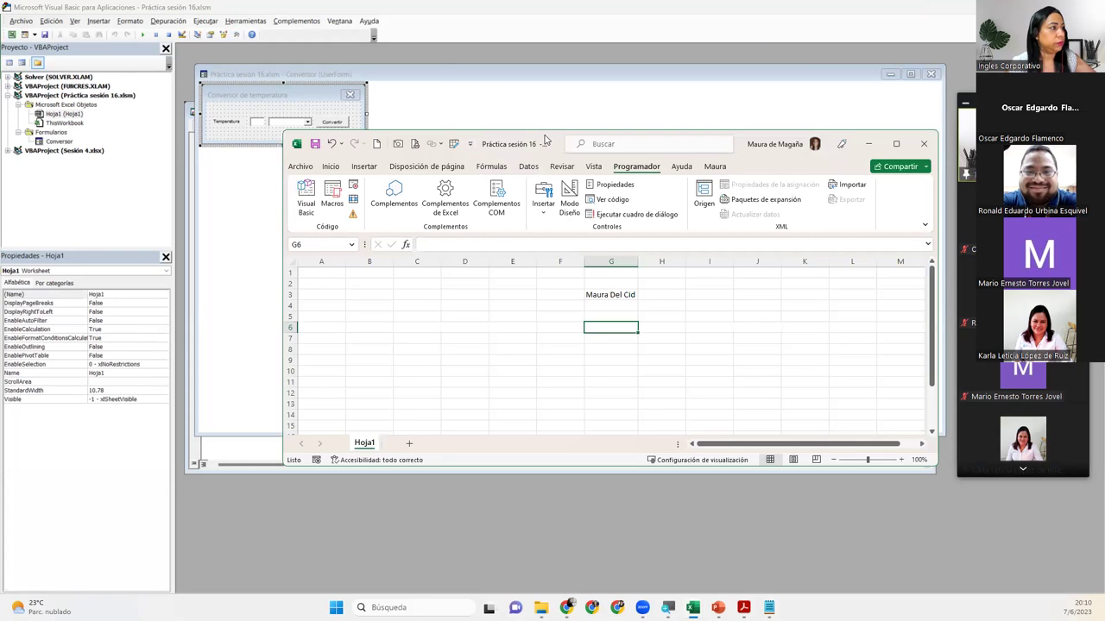
{"action": "double_click", "coordinate": [546, 138]}
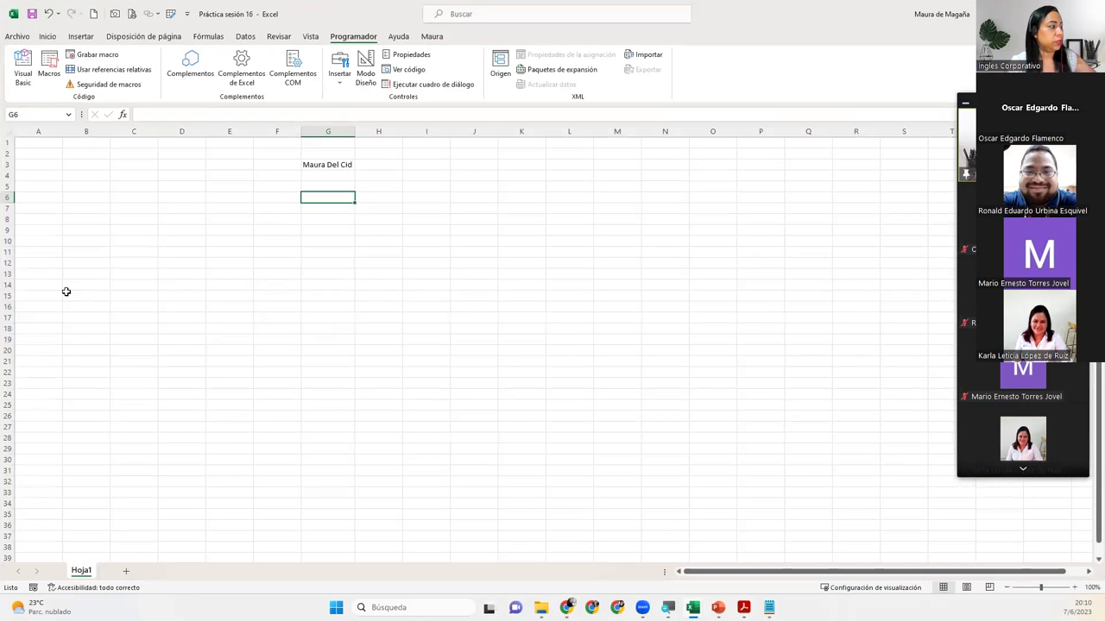
{"action": "left_click", "coordinate": [22, 69]}
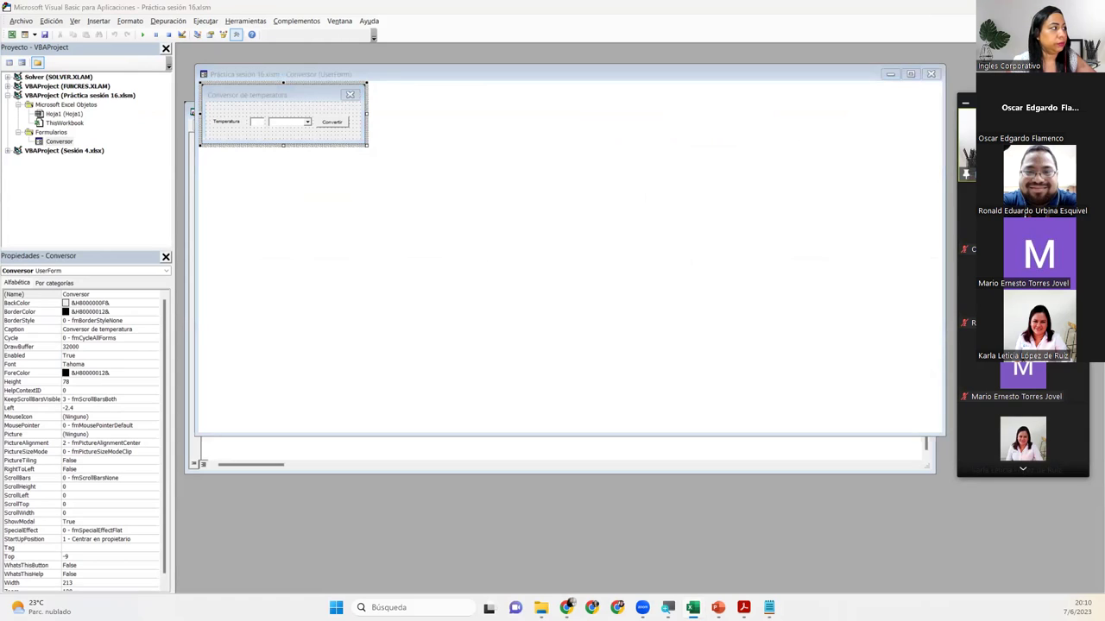
- Open the Click event code for the Convertir button on the Conversor form
{"action": "left_click", "coordinate": [124, 186]}
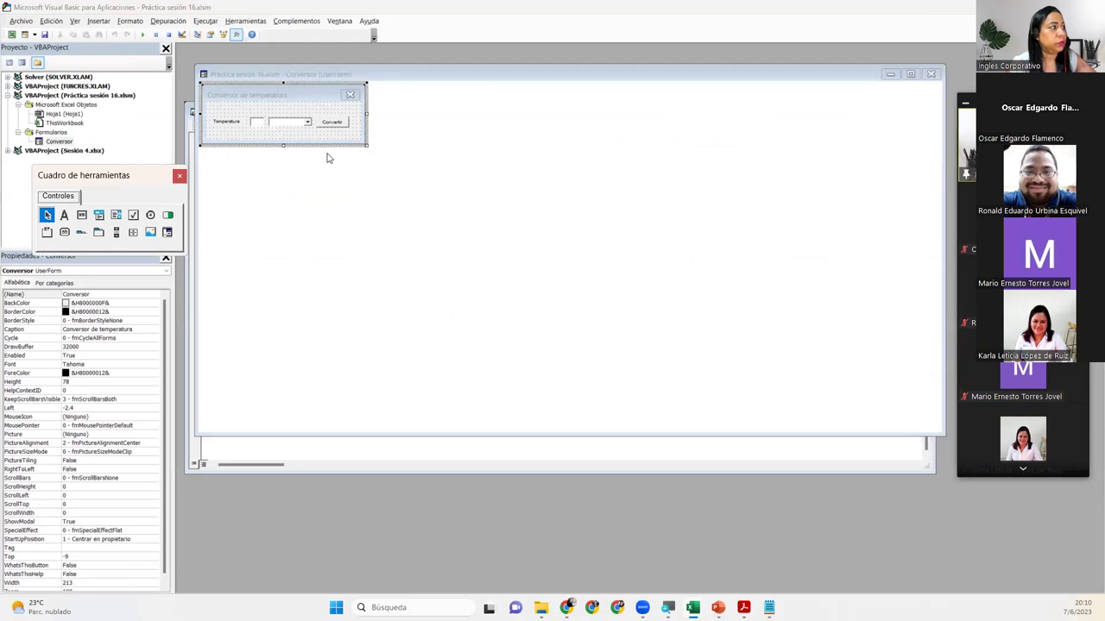
{"action": "left_click", "coordinate": [334, 120]}
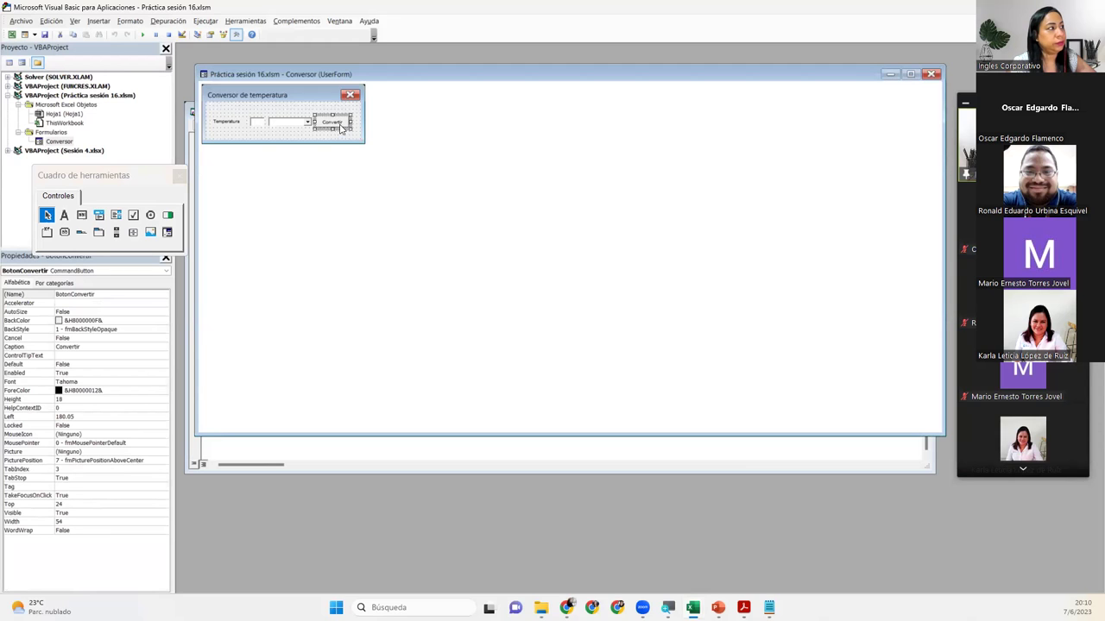
{"action": "double_click", "coordinate": [341, 127]}
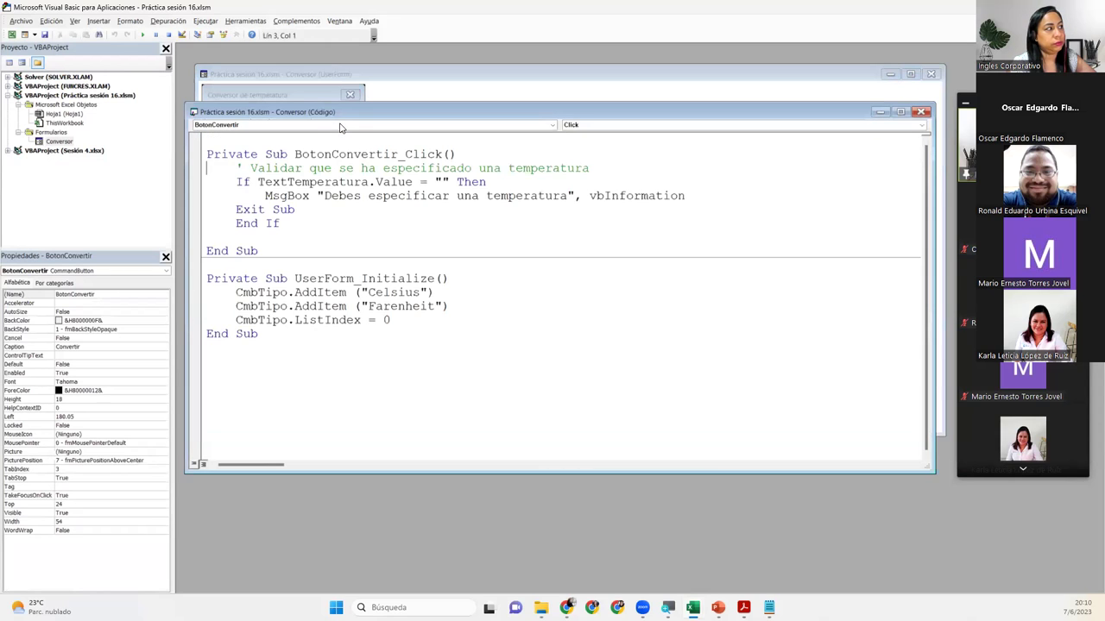
- Place the cursor at the end of the End If line in BotonConvertir_Click
{"action": "left_click", "coordinate": [301, 220]}
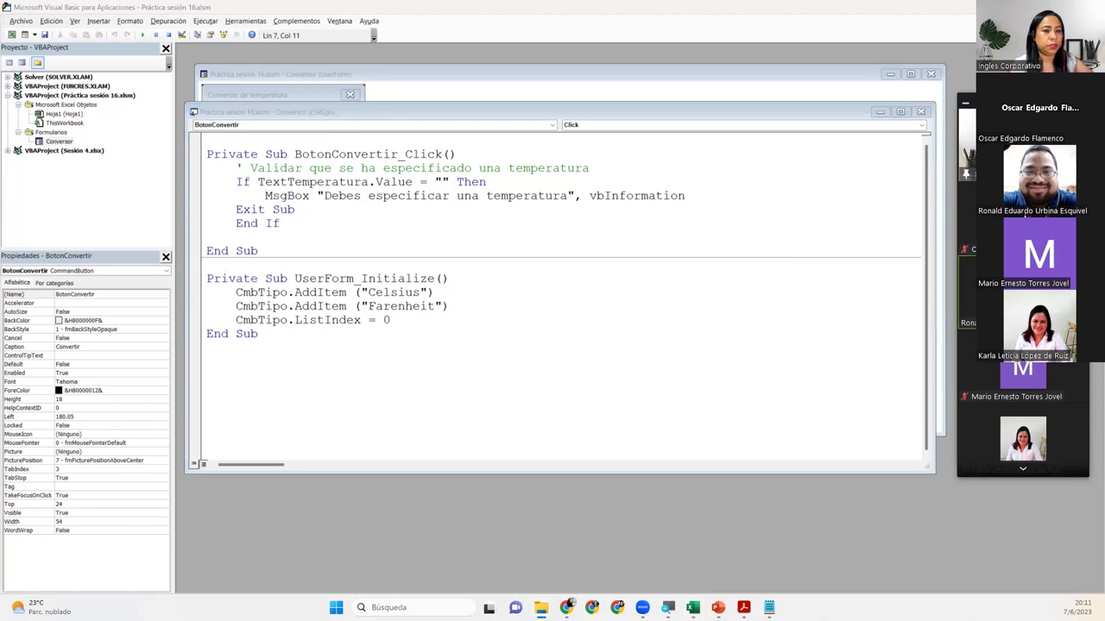
- Launch ZoomIt.exe from the ZoomIt downloads folder, approving the security warning
{"action": "key", "text": "alt+Tab"}
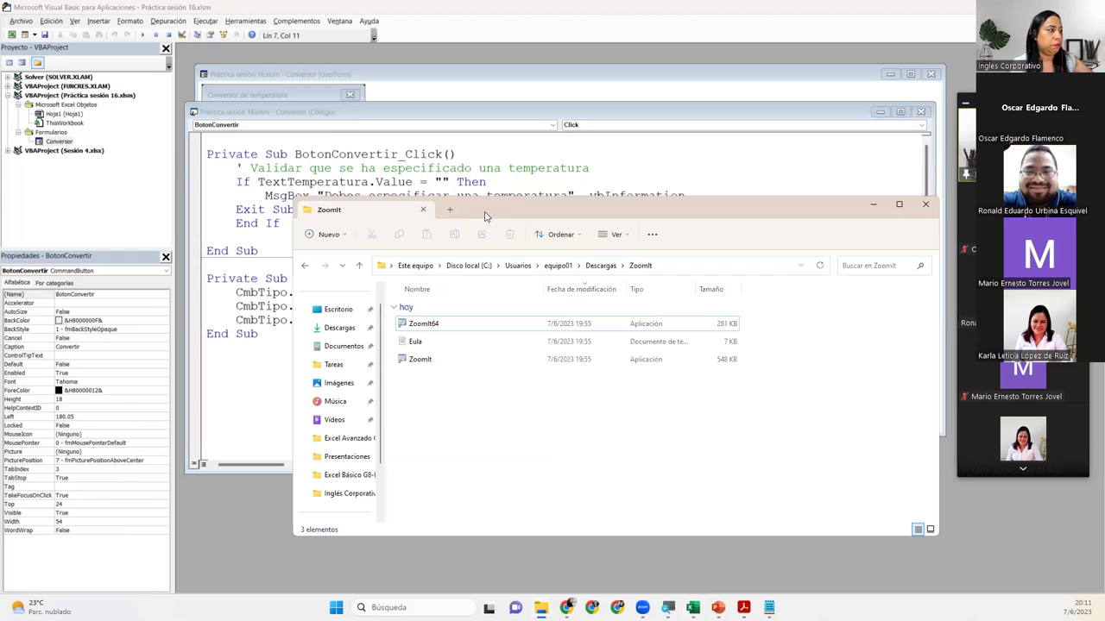
{"action": "double_click", "coordinate": [415, 361]}
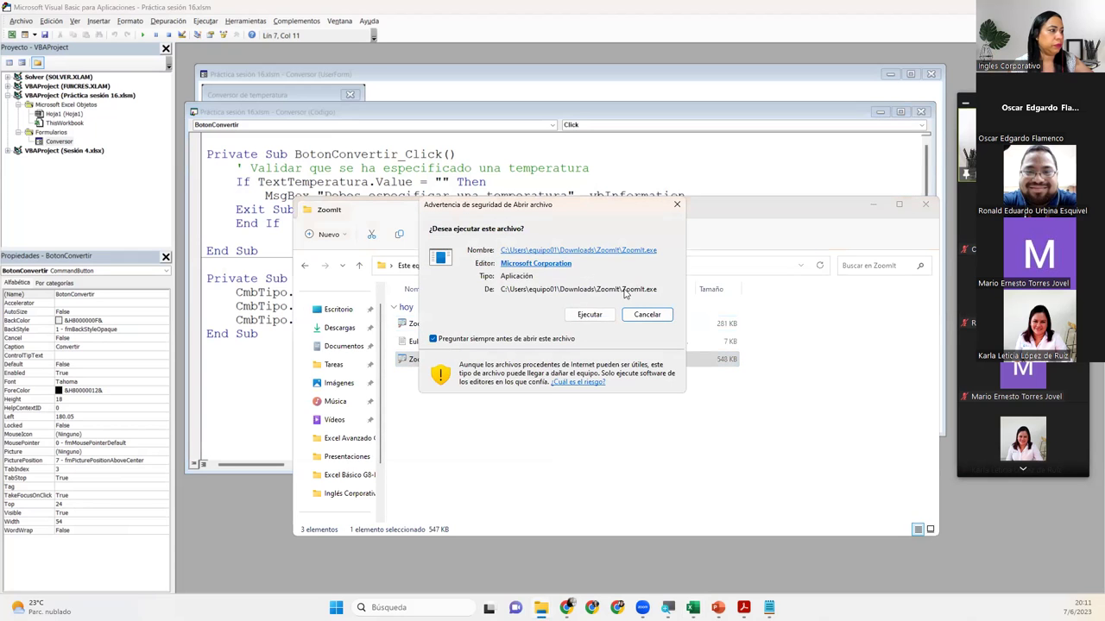
{"action": "left_click", "coordinate": [590, 314]}
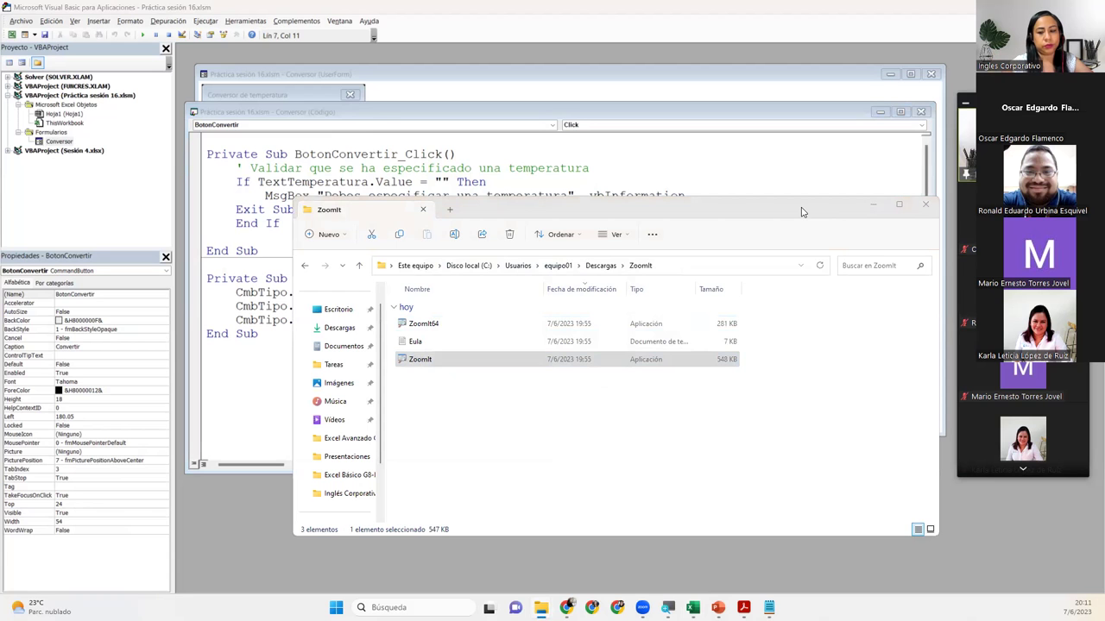
- Try ZoomIt's Ctrl+1 magnification, exit it, and minimise the folder window
{"action": "key", "text": "ctrl+1"}
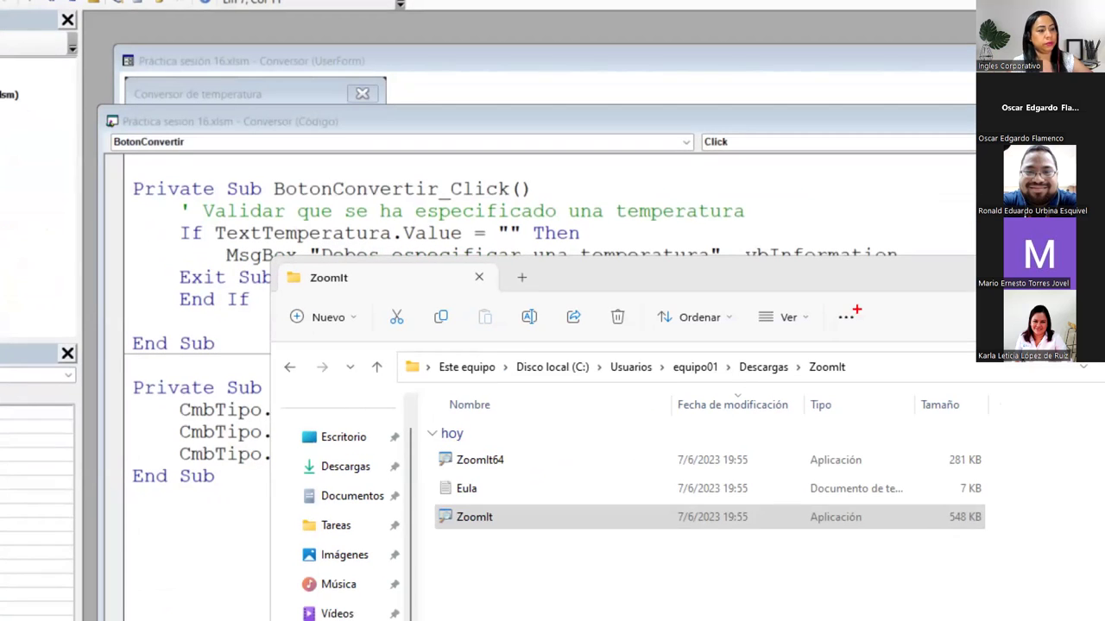
{"action": "scroll", "coordinate": [795, 295], "scroll_direction": "down", "scroll_amount": 1}
{"action": "key", "text": "Escape"}
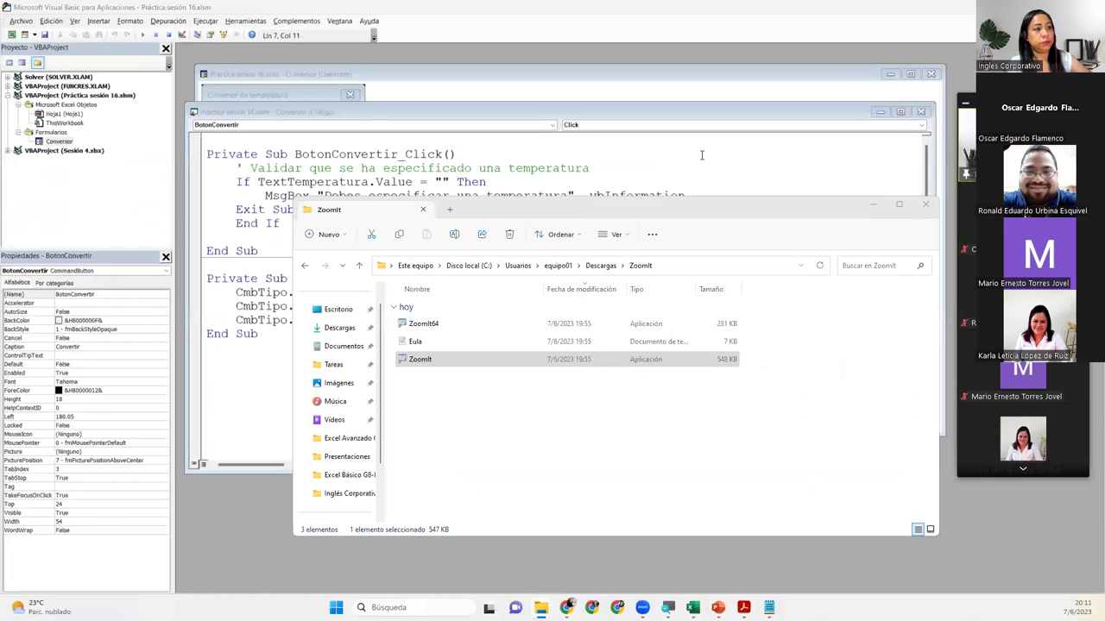
{"action": "left_click", "coordinate": [872, 205]}
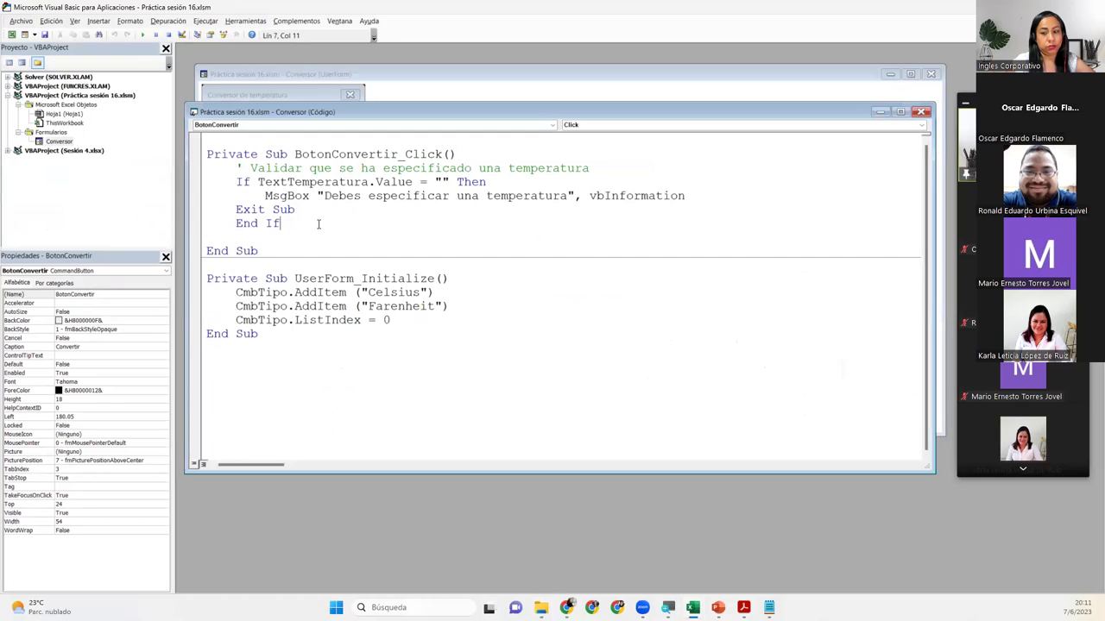
- Below End If, write the comment 'Si es Celsius convertir a Fahrenheit' and start a new line
{"action": "key", "text": "Return"}
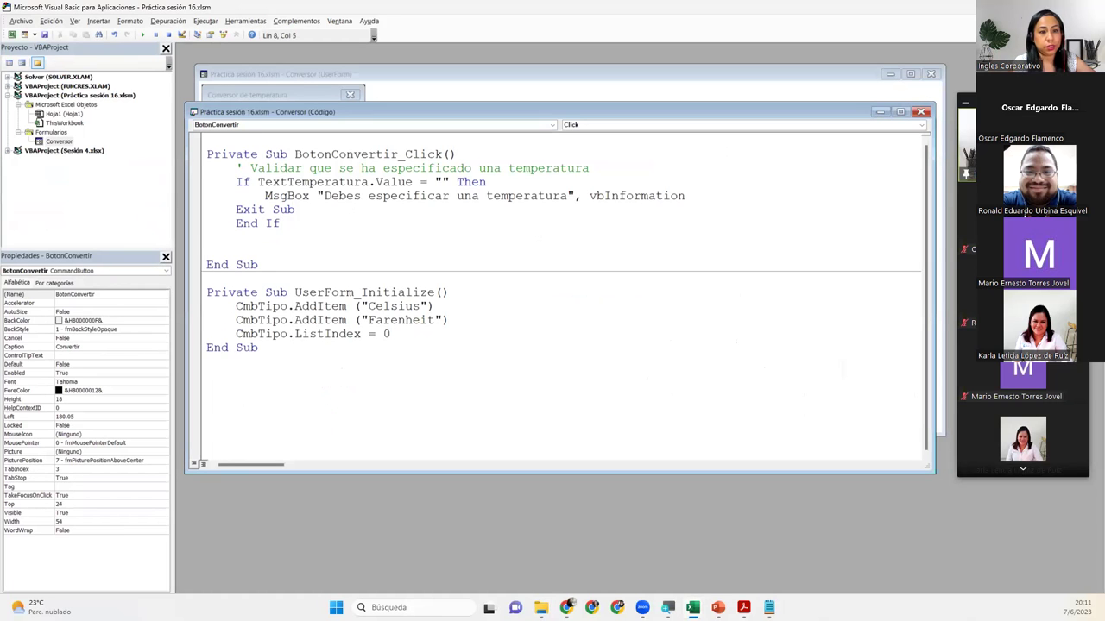
{"action": "key", "text": "ctrl+4"}
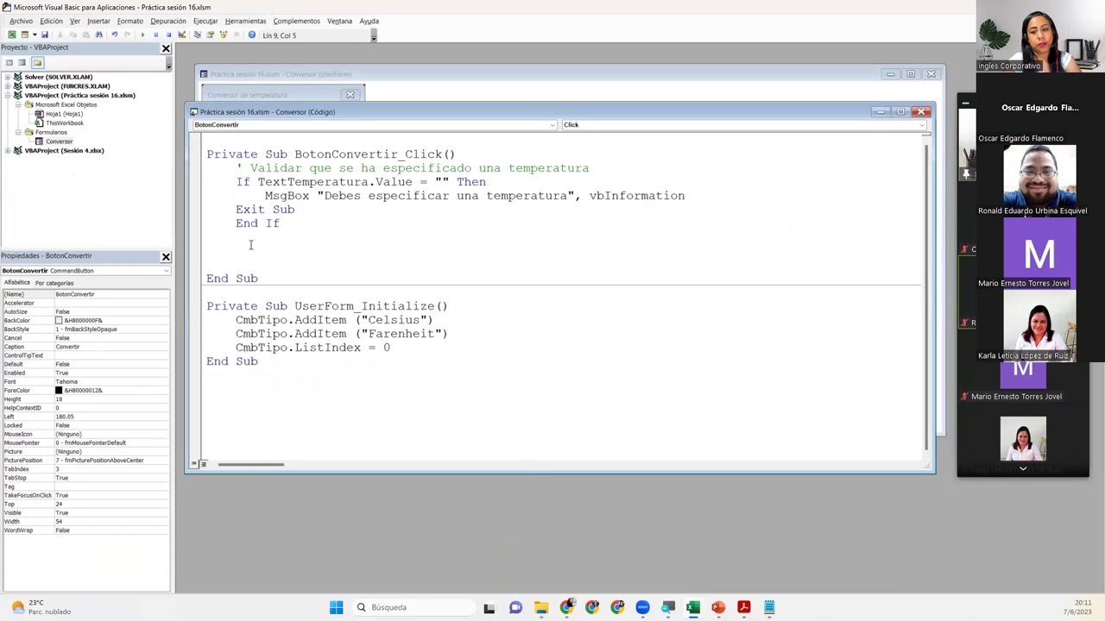
{"action": "type", "text": "'"}
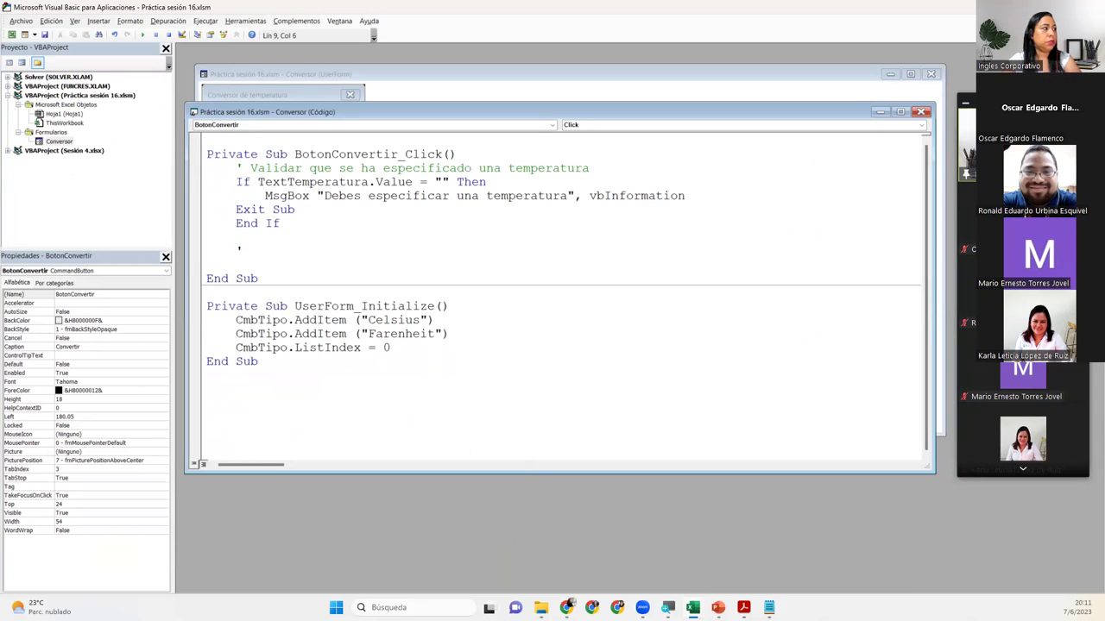
{"action": "type", "text": "Si es C"}
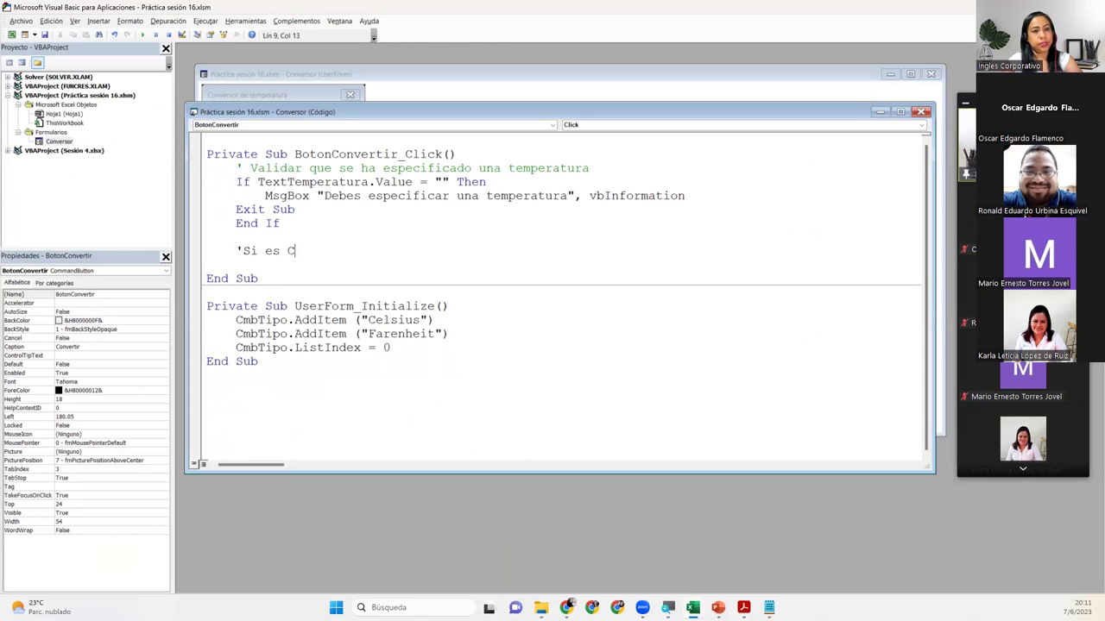
{"action": "type", "text": "elc"}
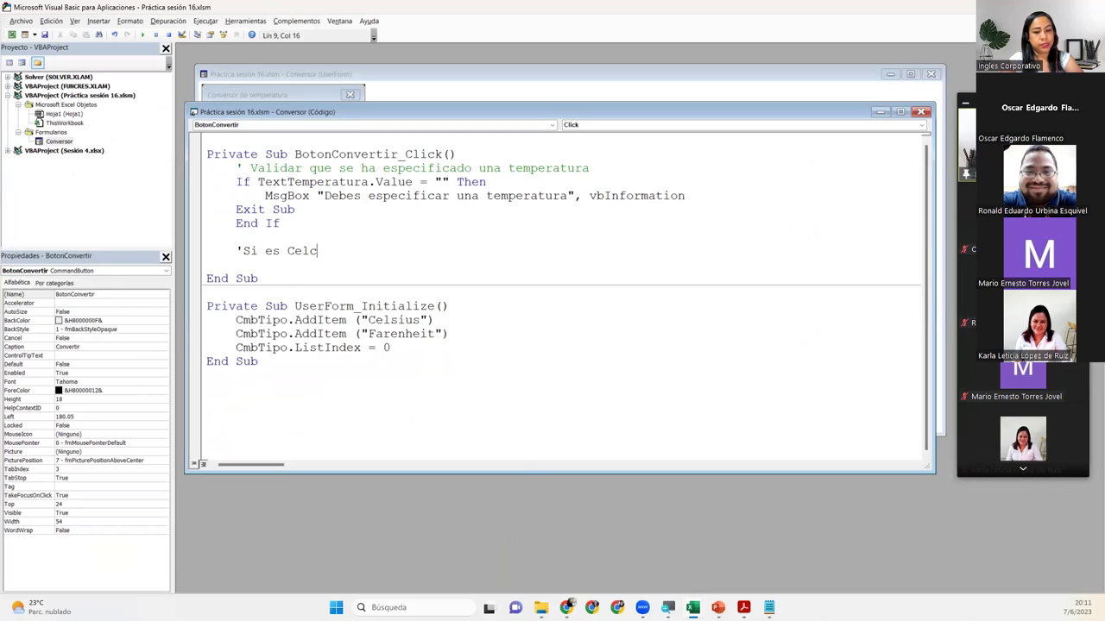
{"action": "key", "text": "BackSpace"}
{"action": "type", "text": "sius convertir a Fa"}
{"action": "key", "text": "BackSpace"}
{"action": "type", "text": "ahren"}
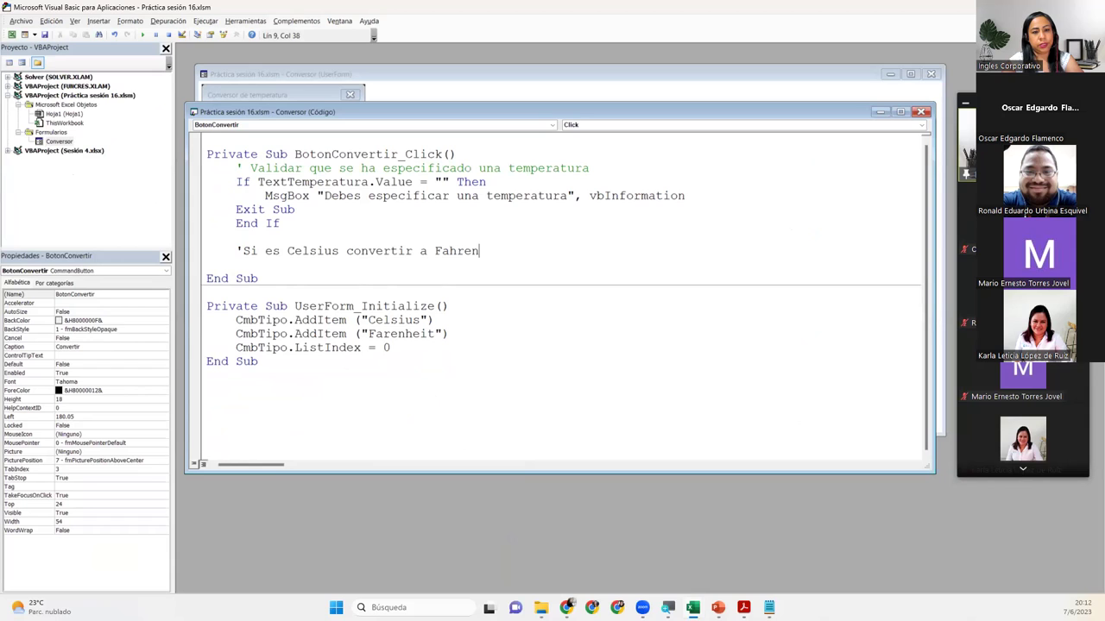
{"action": "type", "text": "heit"}
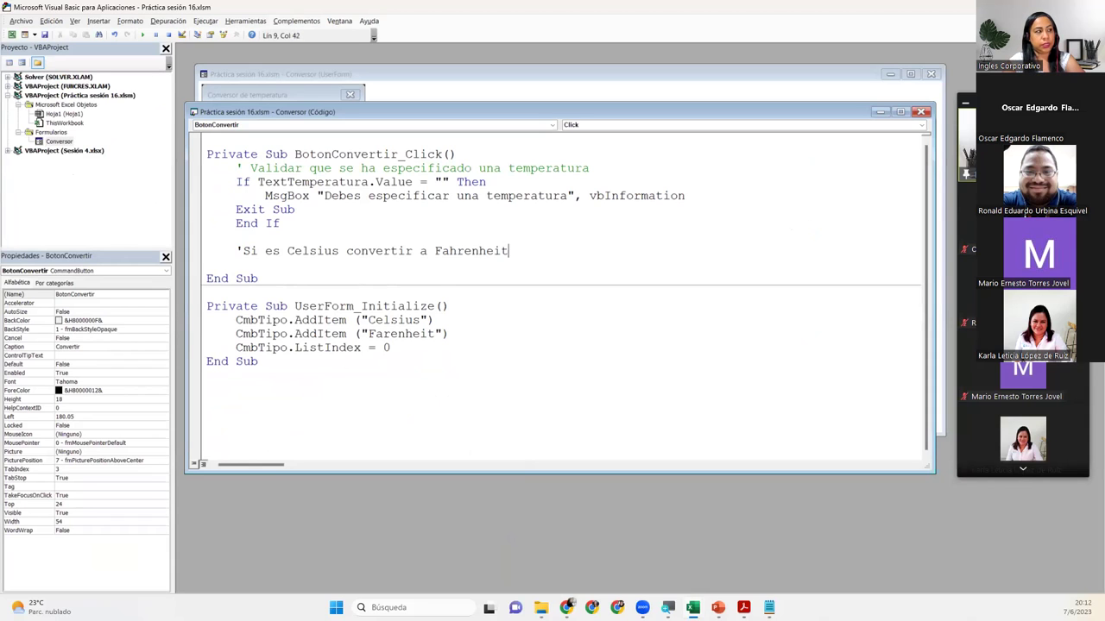
{"action": "key", "text": "Return"}
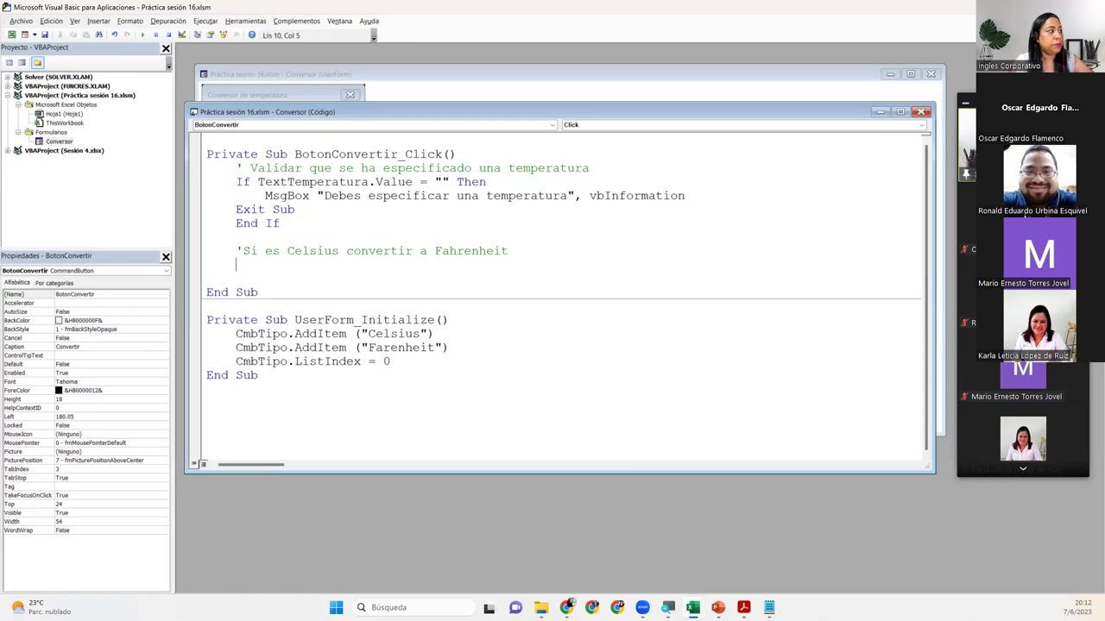
- Check the names of the temperature text box and the CmbTipo combo box on the form
{"action": "left_click", "coordinate": [317, 94]}
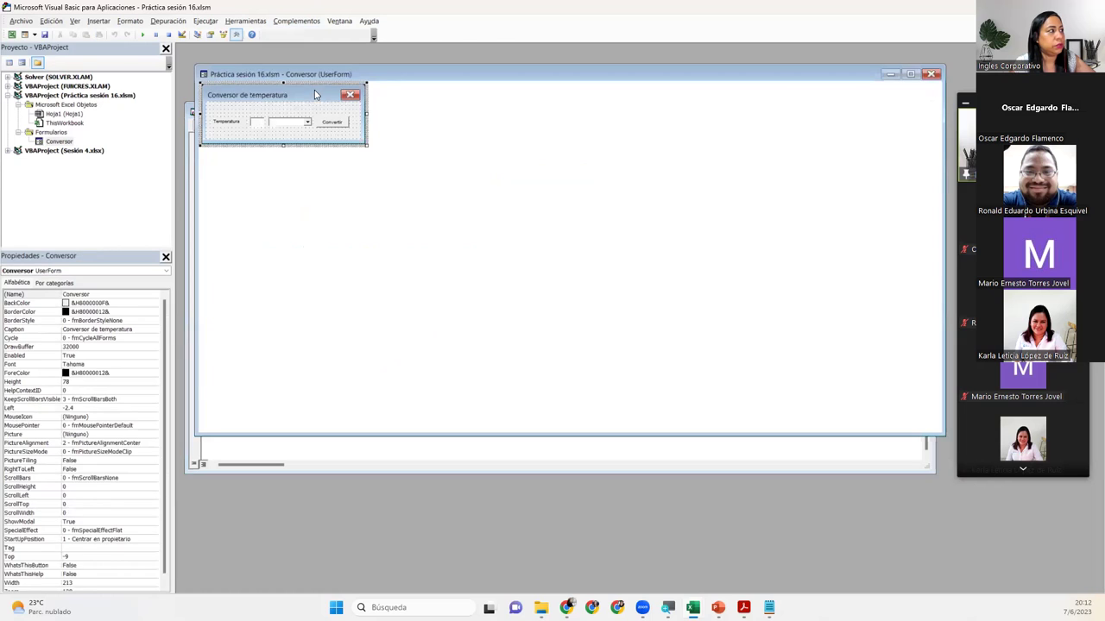
{"action": "left_click", "coordinate": [263, 123]}
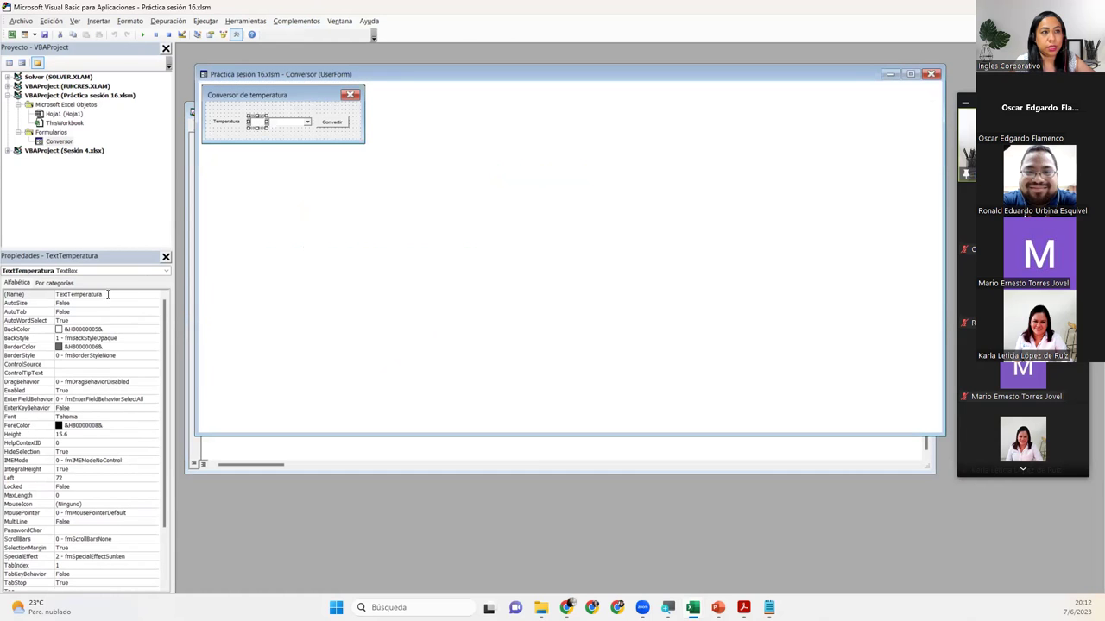
{"action": "left_click", "coordinate": [290, 124]}
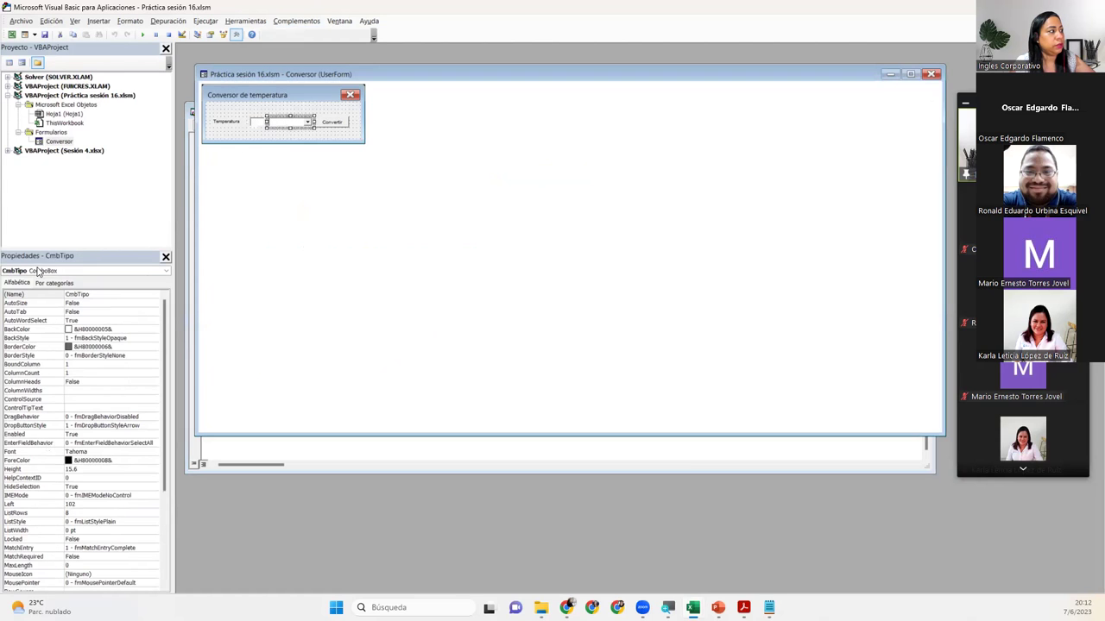
{"action": "left_click", "coordinate": [111, 293]}
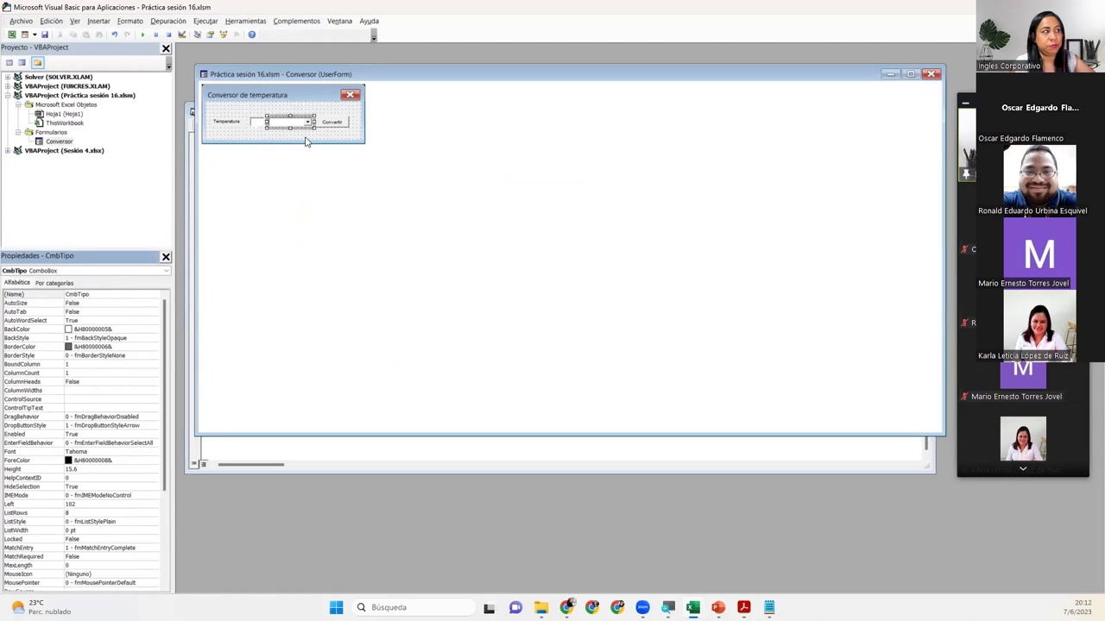
- Back in BotonConvertir_Click, clear the validation line's breakpoint and begin an If statement
{"action": "left_click", "coordinate": [193, 185]}
{"action": "left_click", "coordinate": [196, 184]}
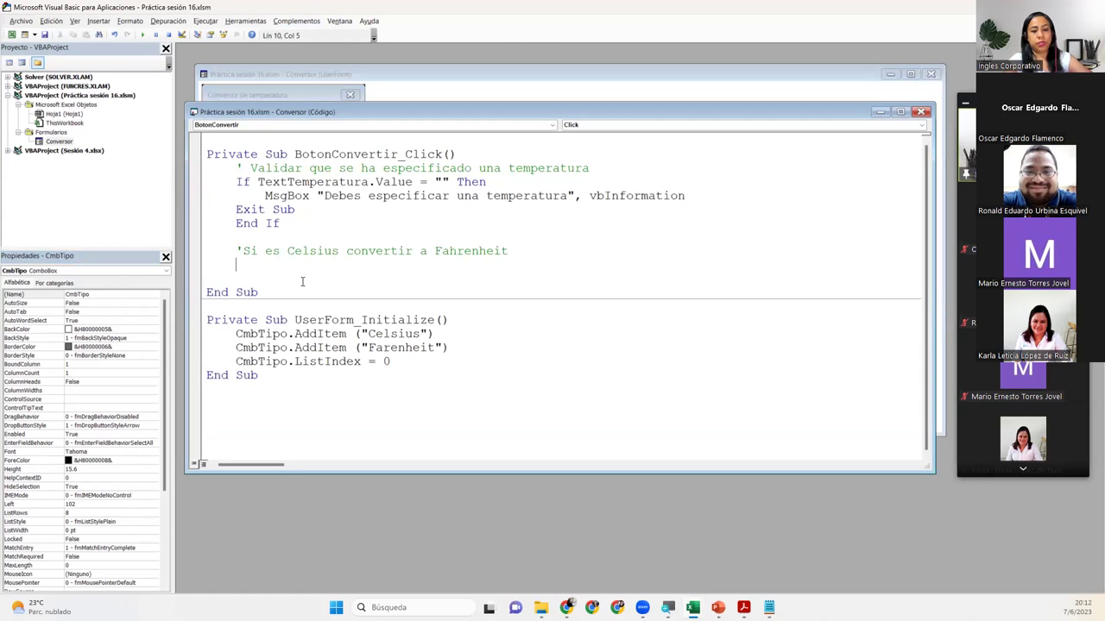
{"action": "type", "text": "If"}
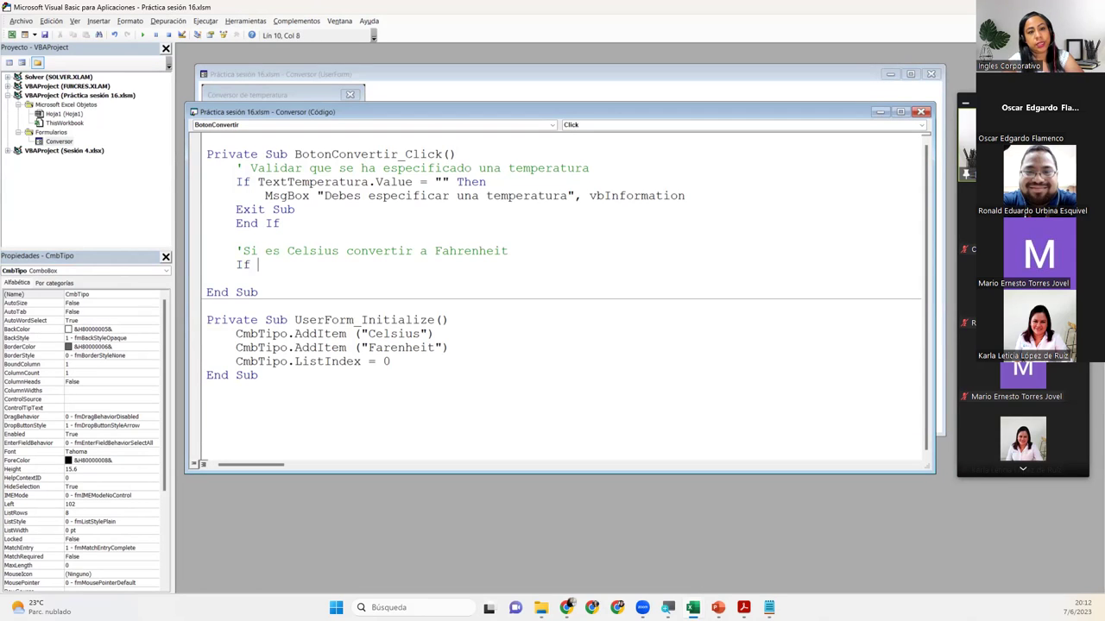
- Complete the line 'If CmbTipo.ListIndex = 0 Then' and indent the line beneath it
{"action": "key", "text": "ctrl+space"}
{"action": "type", "text": "cmb"}
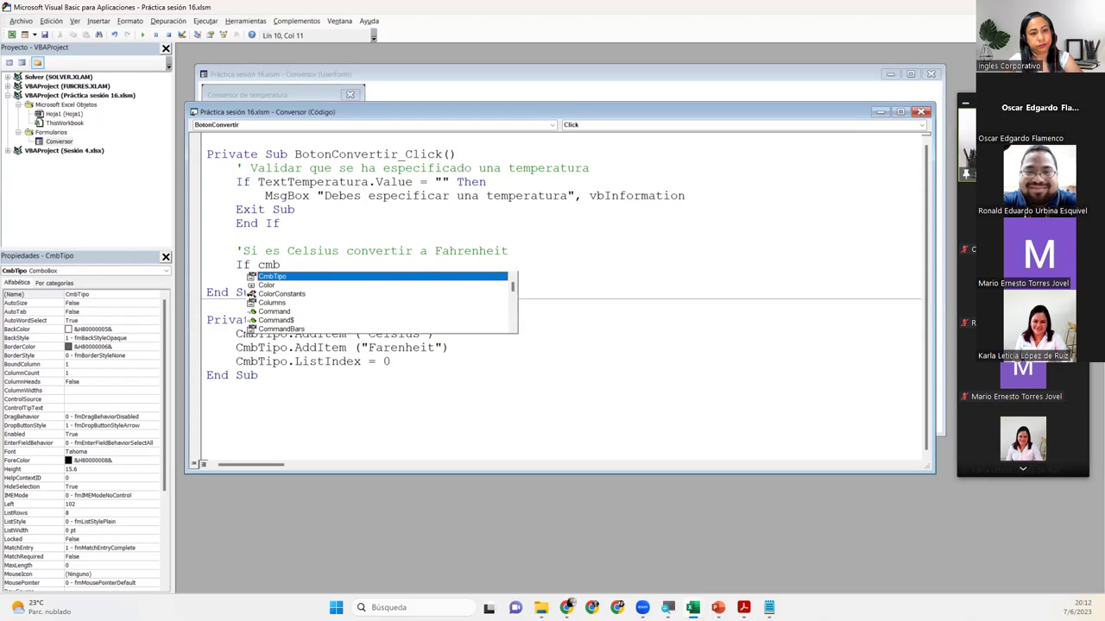
{"action": "type", "text": ".lis"}
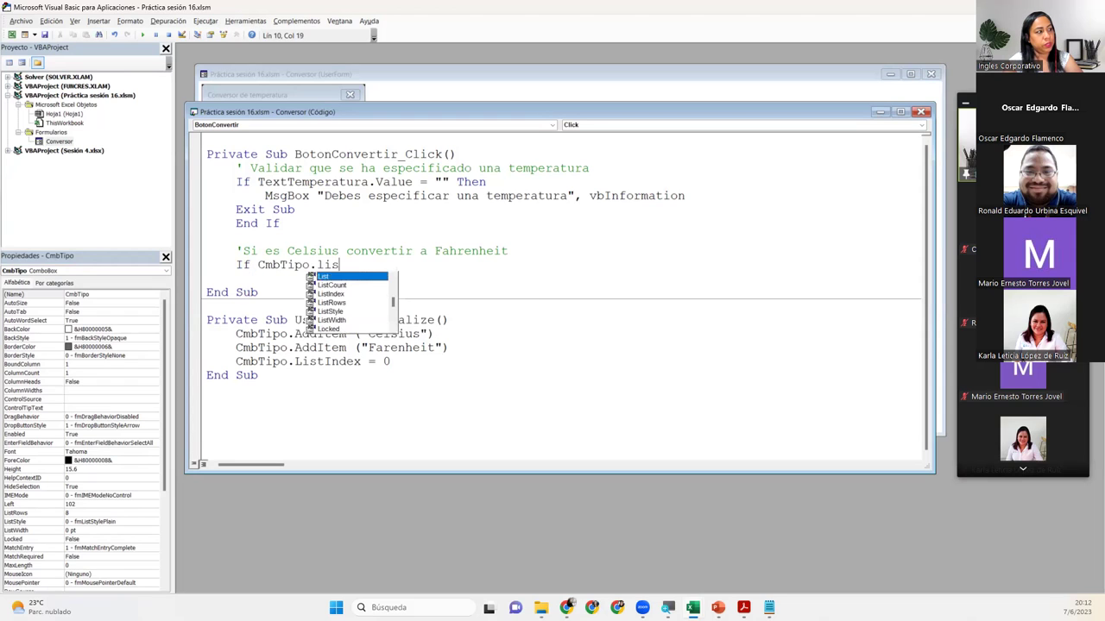
{"action": "type", "text": "ti"}
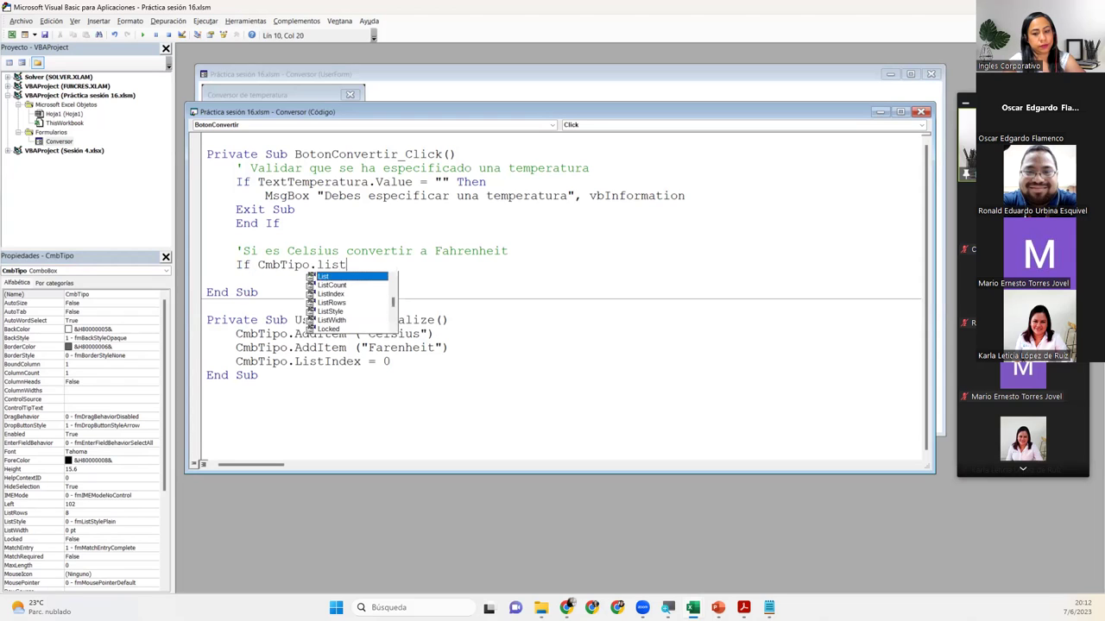
{"action": "key", "text": "Tab"}
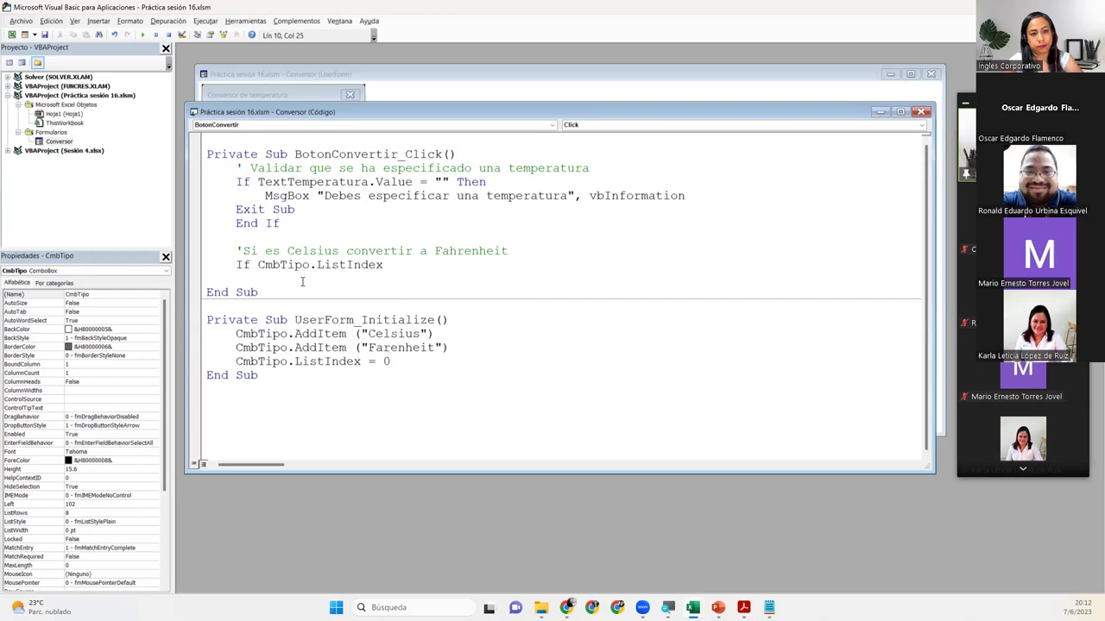
{"action": "type", "text": "= "}
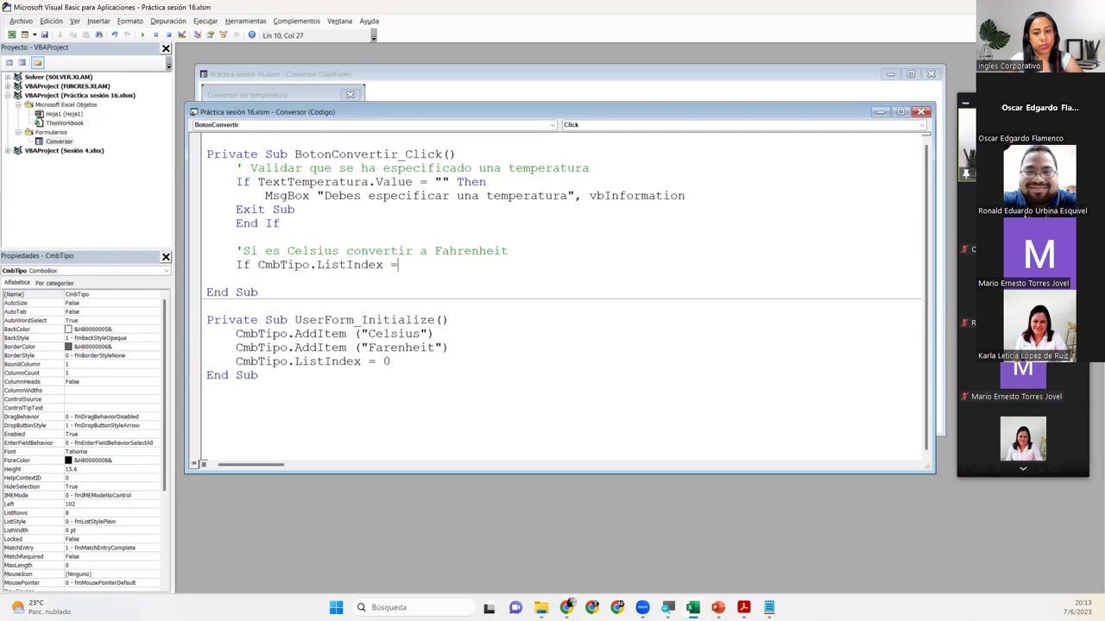
{"action": "type", "text": "0 Then"}
{"action": "key", "text": "Return"}
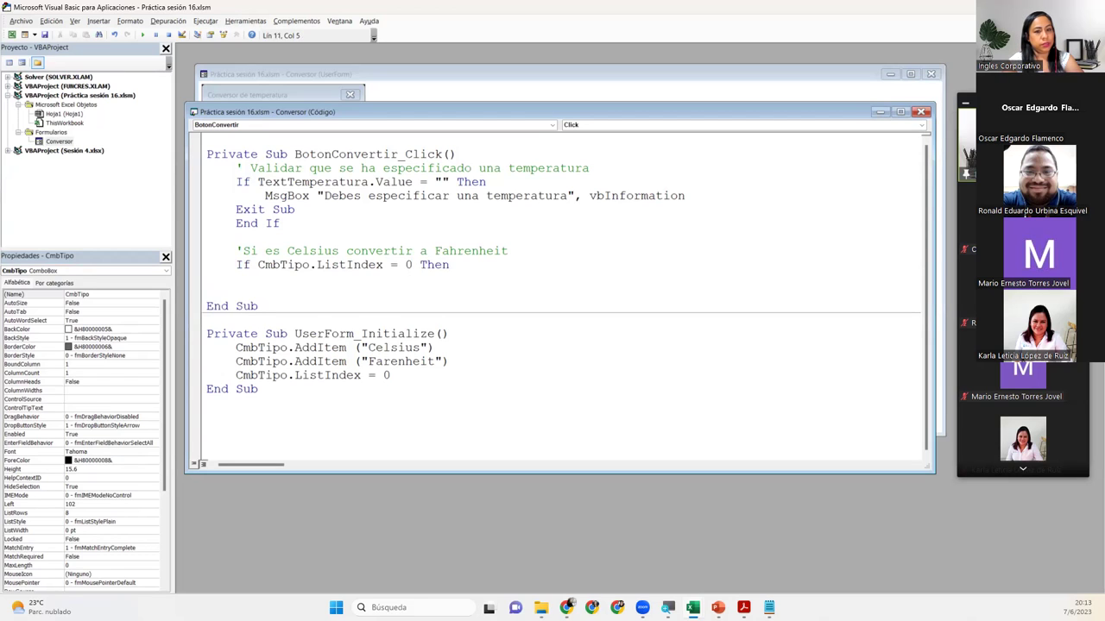
{"action": "key", "text": "Tab"}
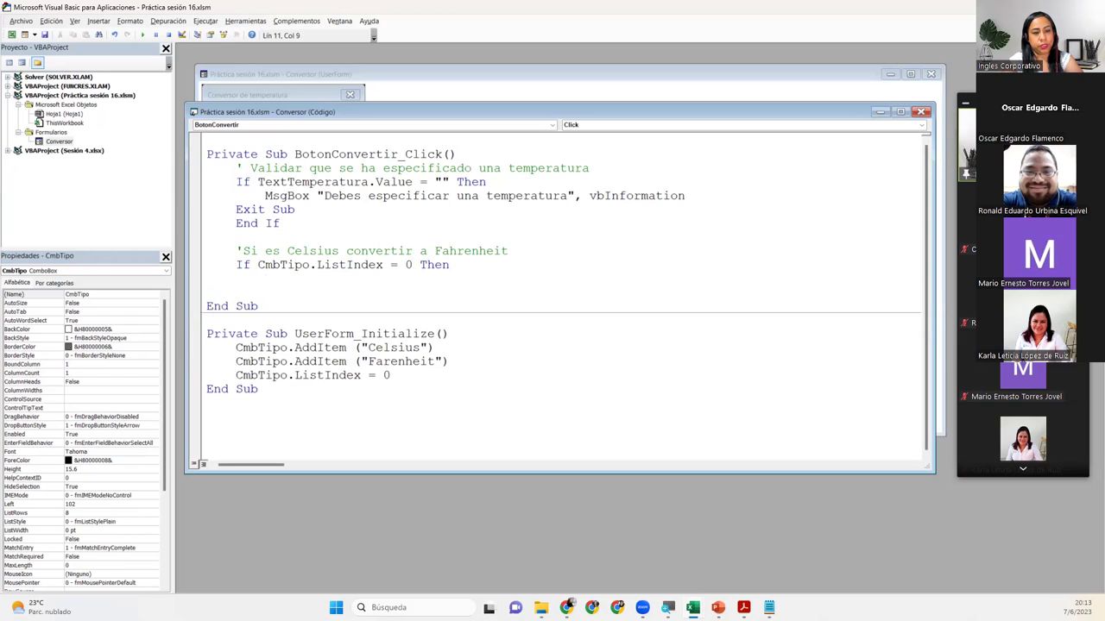
- Start the formula line 'Temperatura = (TextTemperatura.Value' using IntelliSense completion
{"action": "type", "text": "Temperatura = ("}
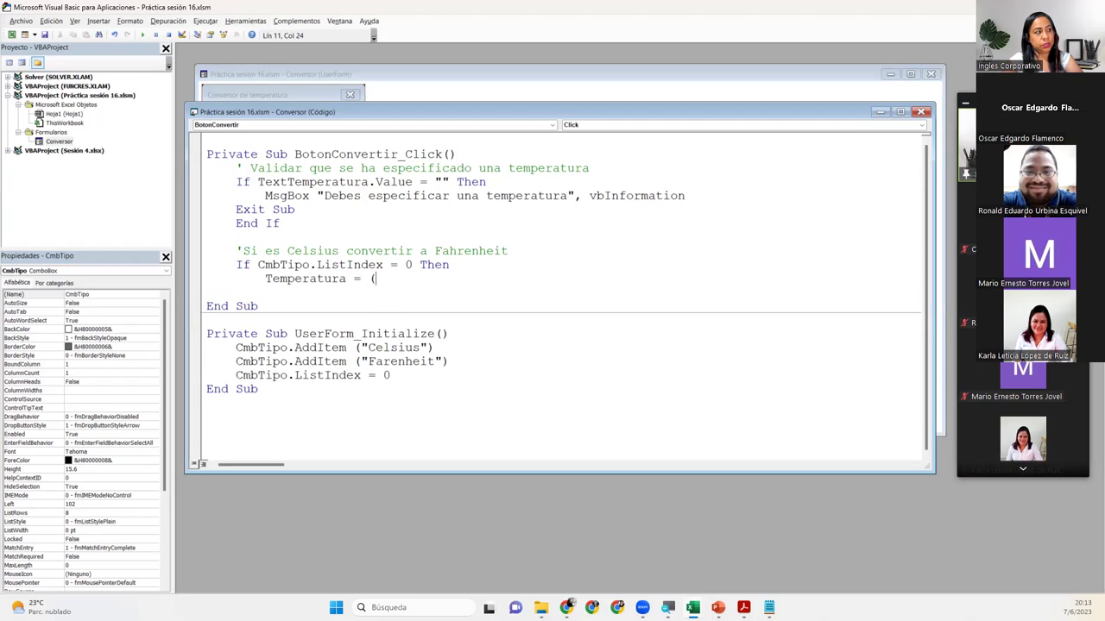
{"action": "key", "text": "ctrl+space"}
{"action": "type", "text": "text"}
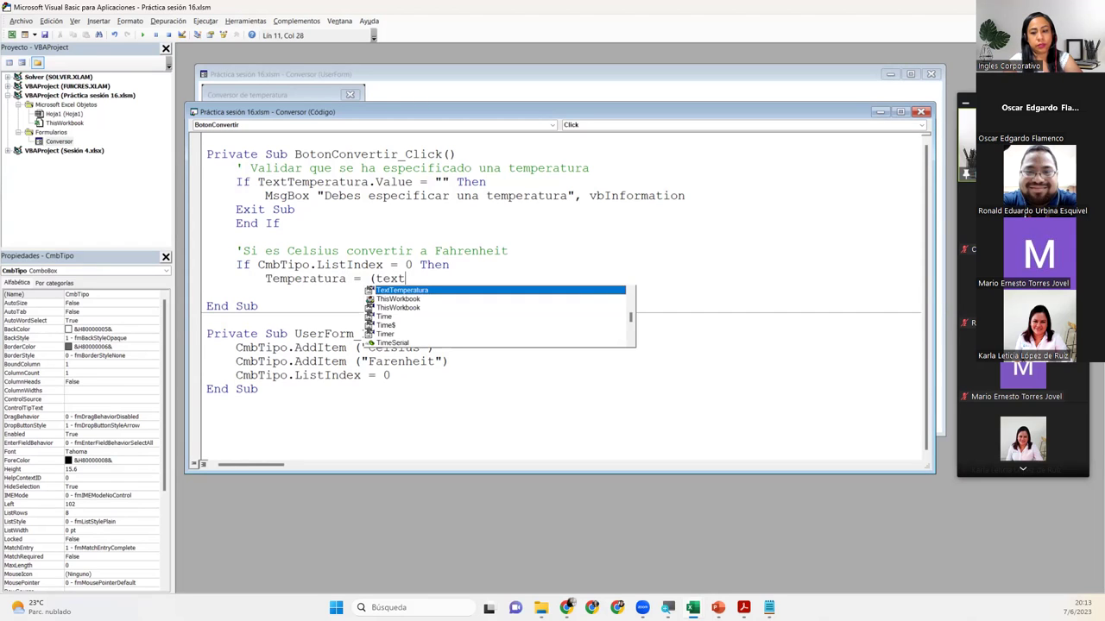
{"action": "type", "text": ".valu"}
{"action": "type", "text": "e"}
{"action": "key", "text": "Tab"}
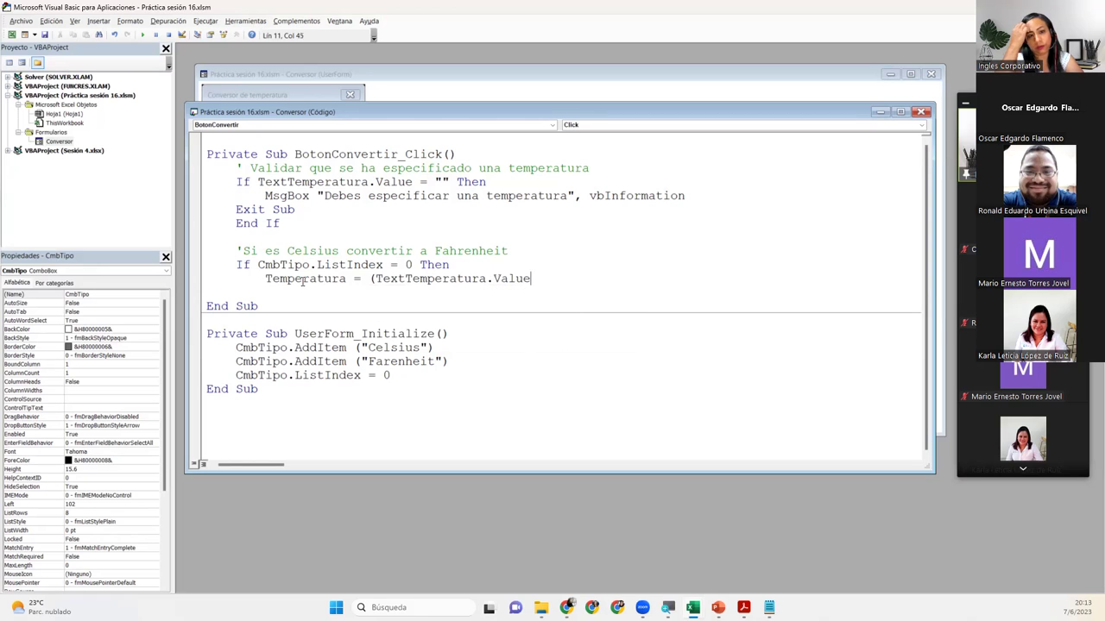
{"action": "type", "text": "- 32)"}
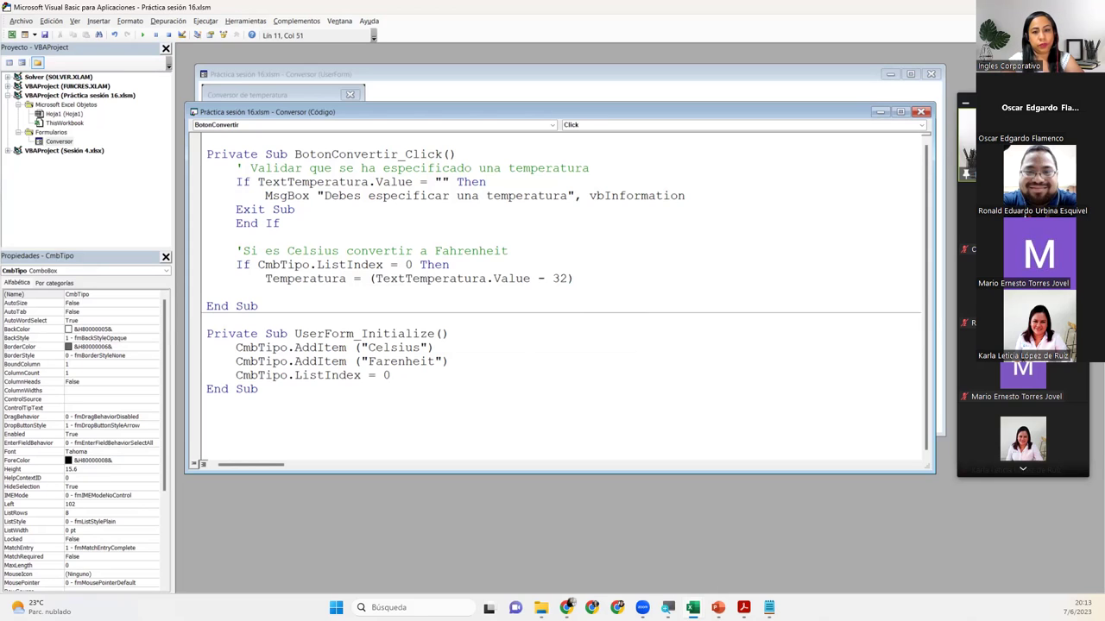
{"action": "key", "text": "BackSpace"}
{"action": "key", "text": "BackSpace"}
{"action": "key", "text": "BackSpace"}
{"action": "key", "text": "BackSpace"}
{"action": "key", "text": "BackSpace"}
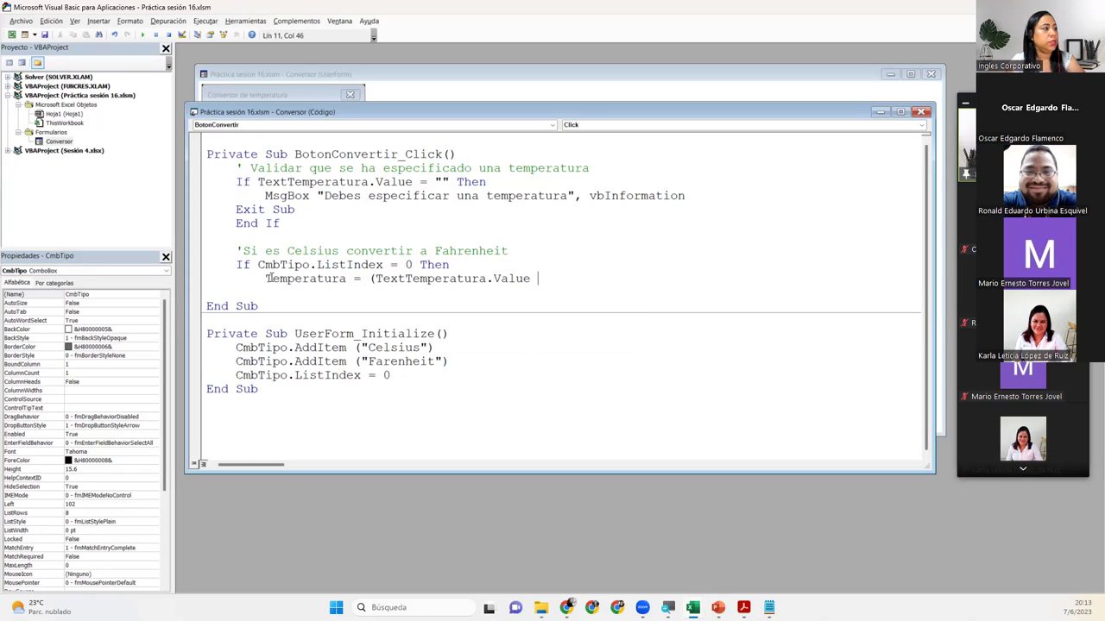
- Remove the stray parenthesis, append ' * 1.8 + 32' to the formula, and start a new line
{"action": "left_click", "coordinate": [375, 278]}
{"action": "key", "text": "BackSpace"}
{"action": "left_click", "coordinate": [558, 284]}
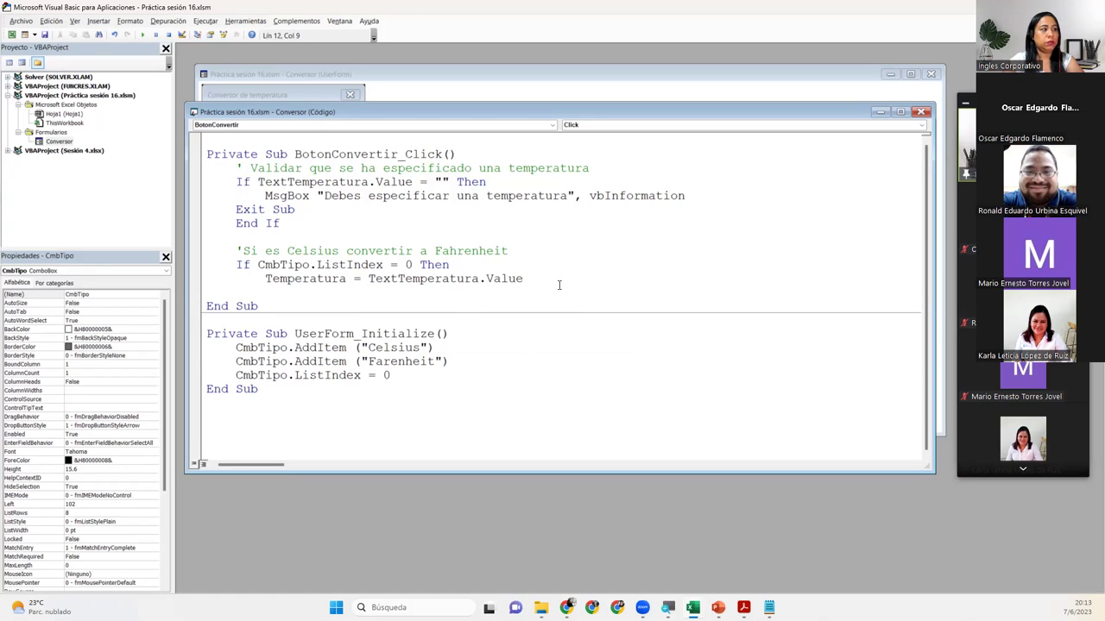
{"action": "left_click", "coordinate": [555, 274]}
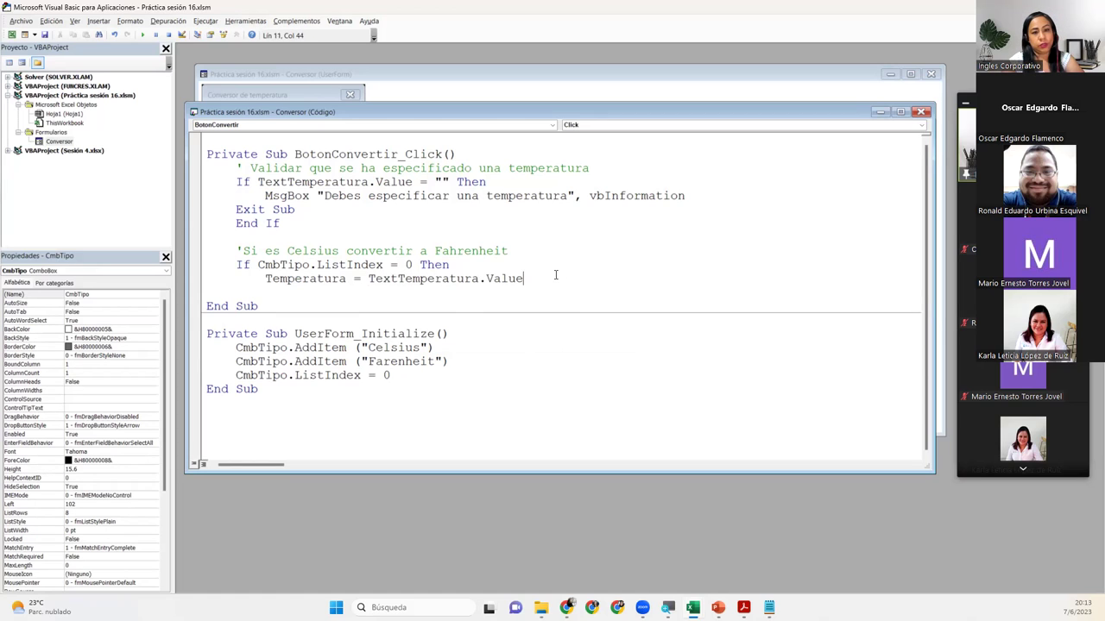
{"action": "type", "text": "* "}
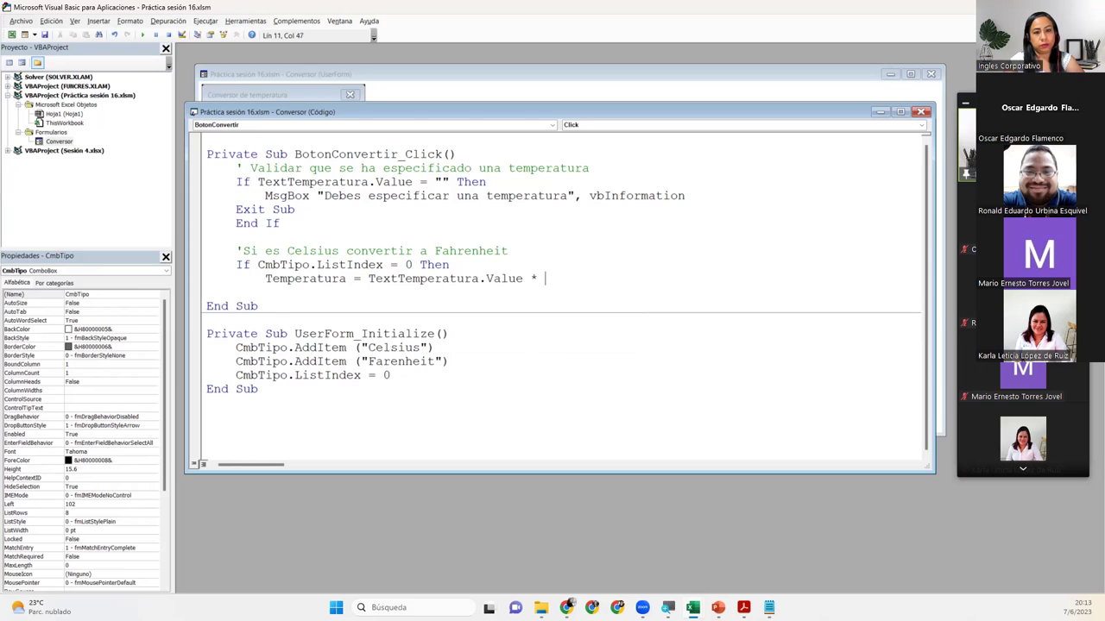
{"action": "type", "text": "1.8 + 32"}
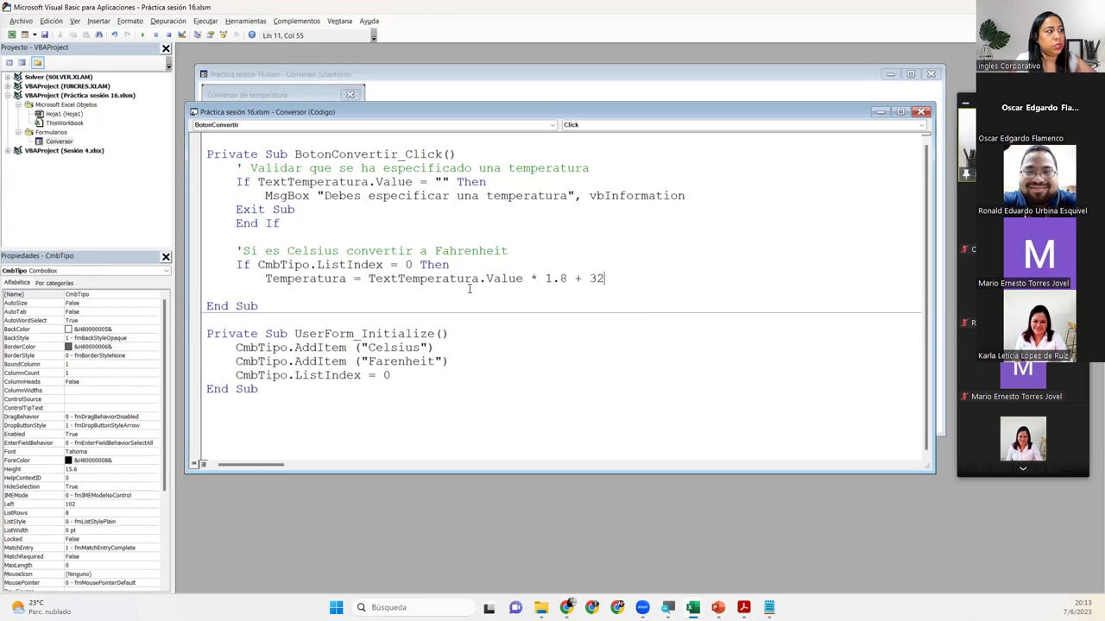
{"action": "left_click", "coordinate": [486, 278]}
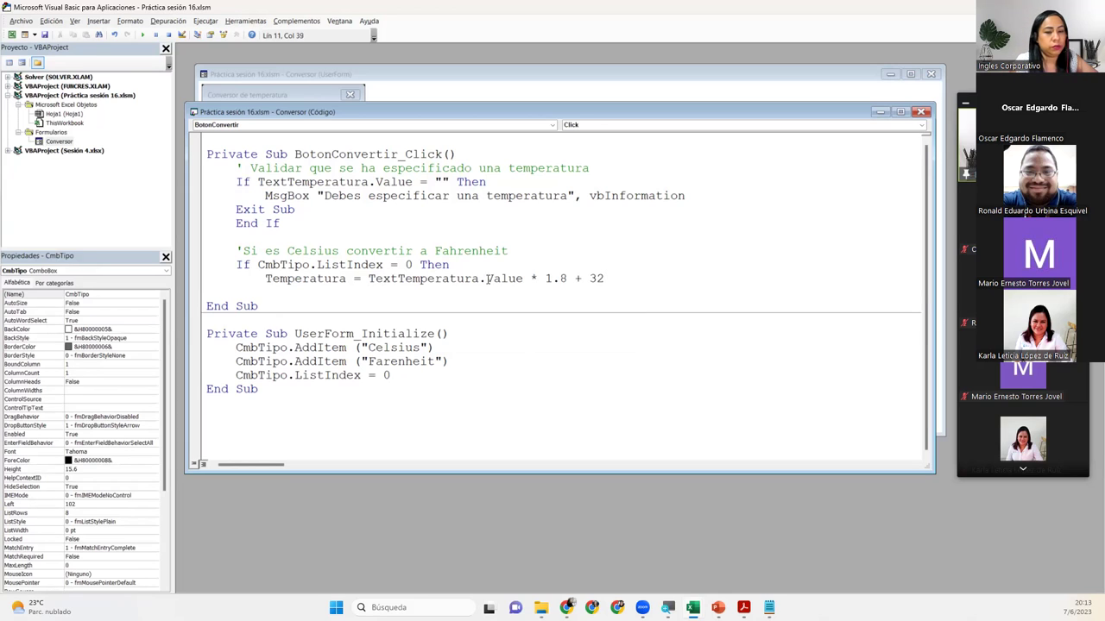
{"action": "left_click", "coordinate": [606, 278]}
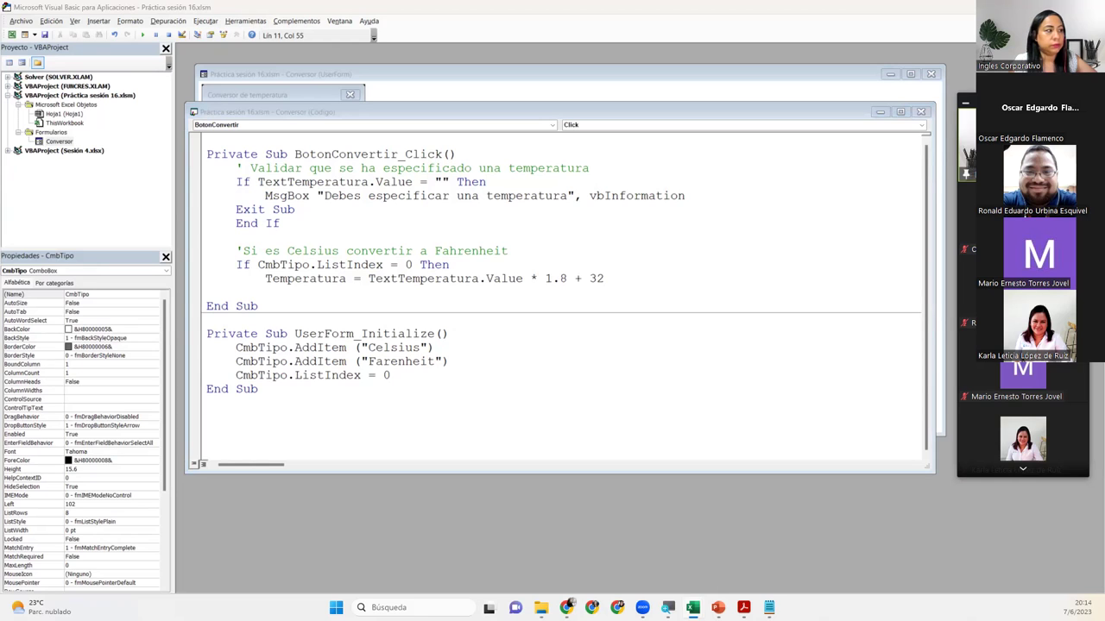
{"action": "left_click", "coordinate": [561, 277]}
{"action": "left_click", "coordinate": [628, 274]}
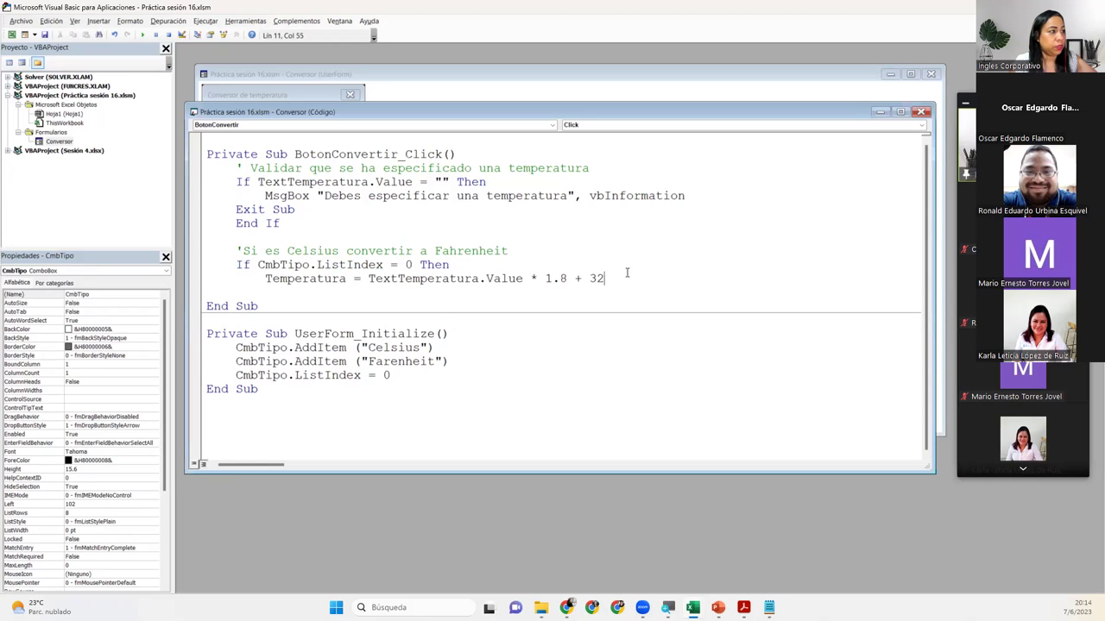
{"action": "key", "text": "Return"}
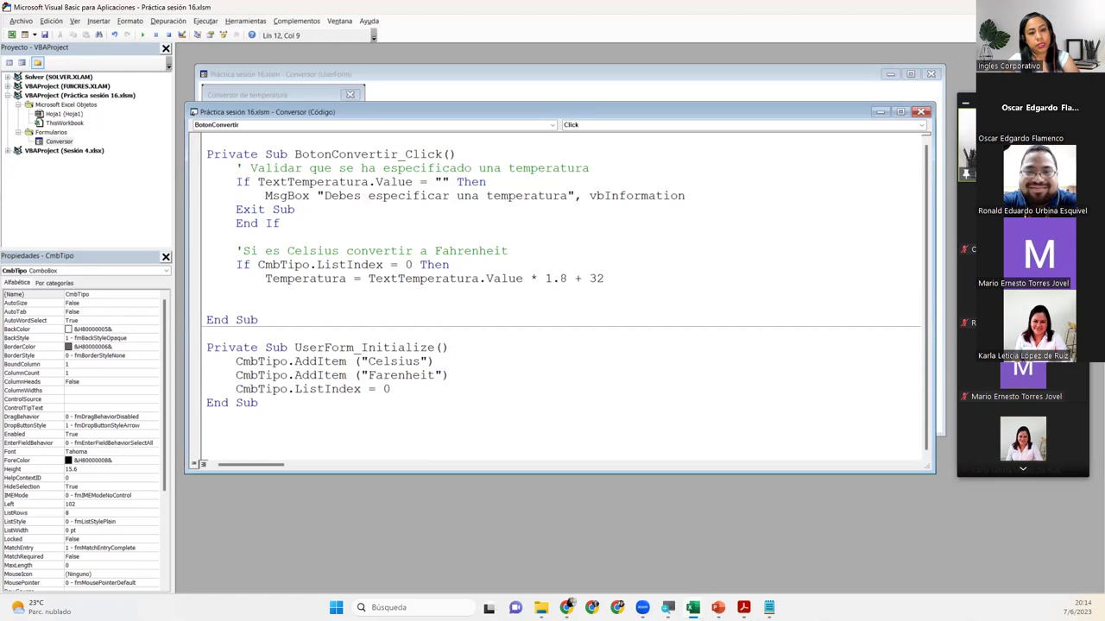
- Write 'MsgBox Temperatura & " Farenheit"' with a "Farenheit" title argument
{"action": "key", "text": "ctrl+space"}
{"action": "type", "text": "msg"}
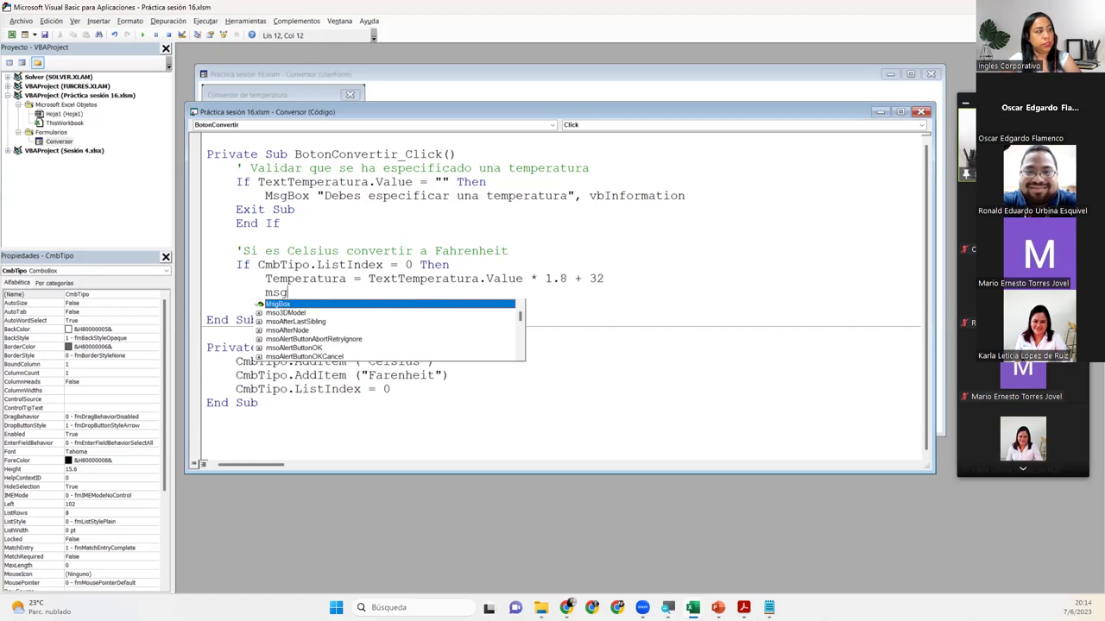
{"action": "key", "text": "Tab"}
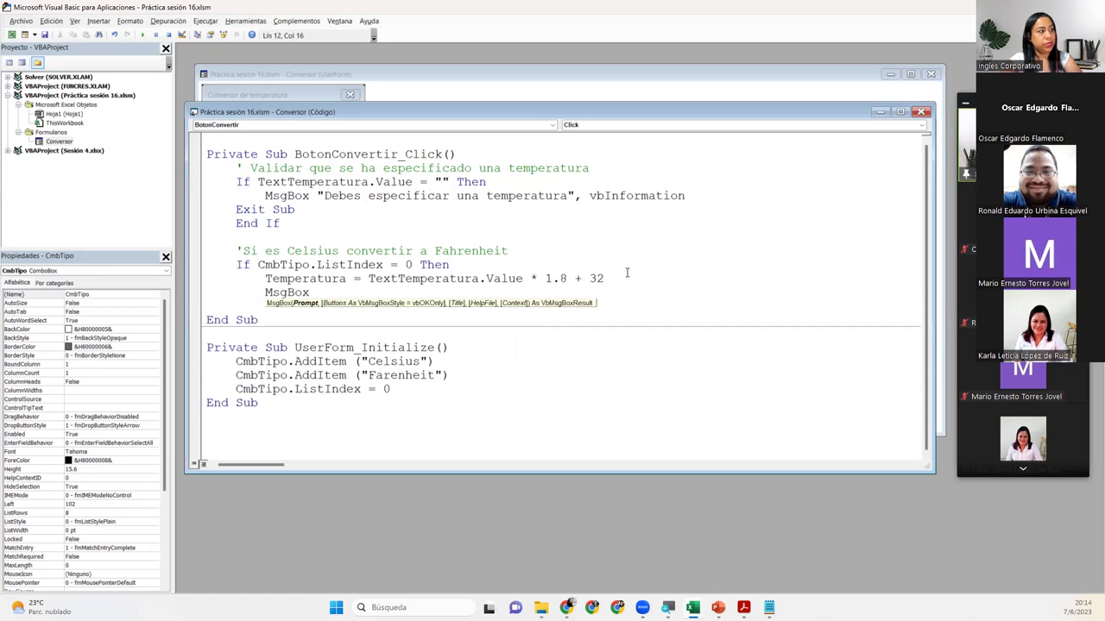
{"action": "type", "text": "Temperatura"}
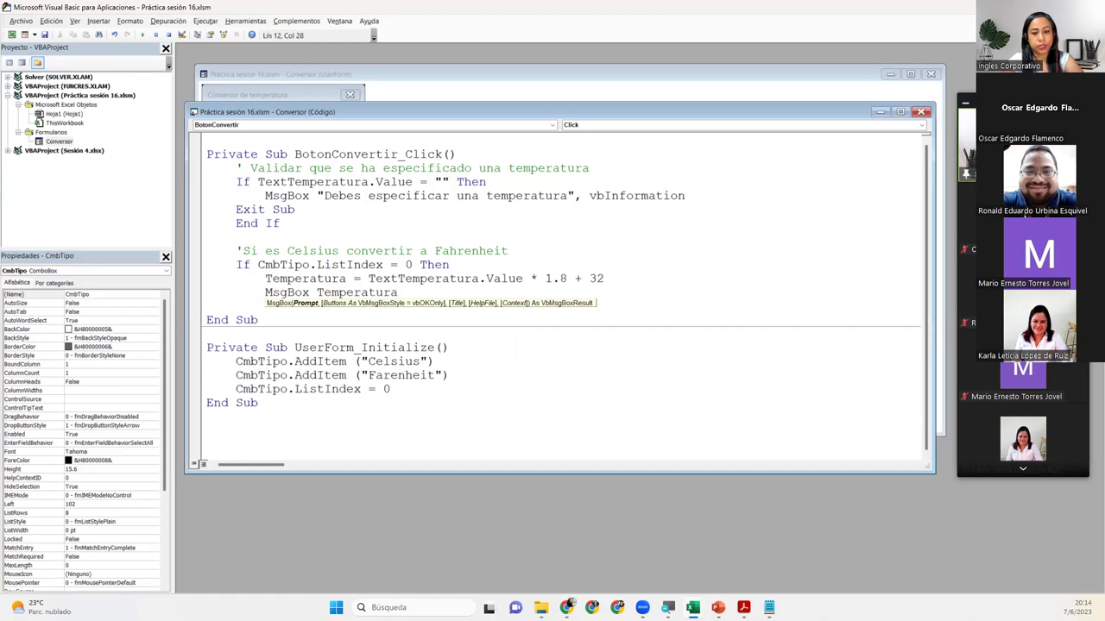
{"action": "type", "text": " &"}
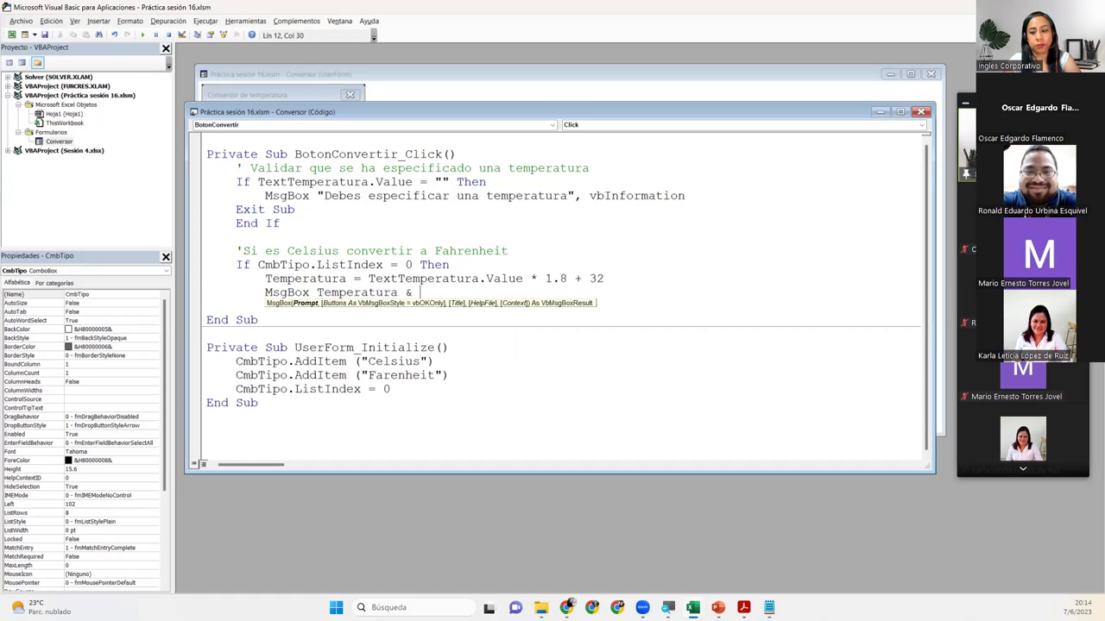
{"action": "type", "text": "\""}
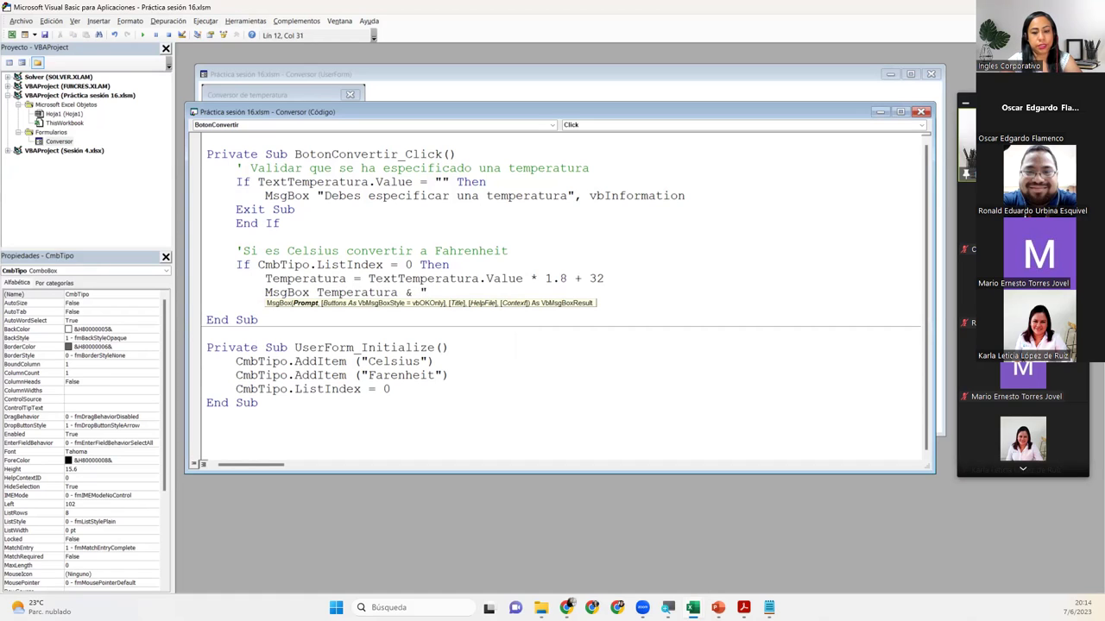
{"action": "type", "text": " Fa"}
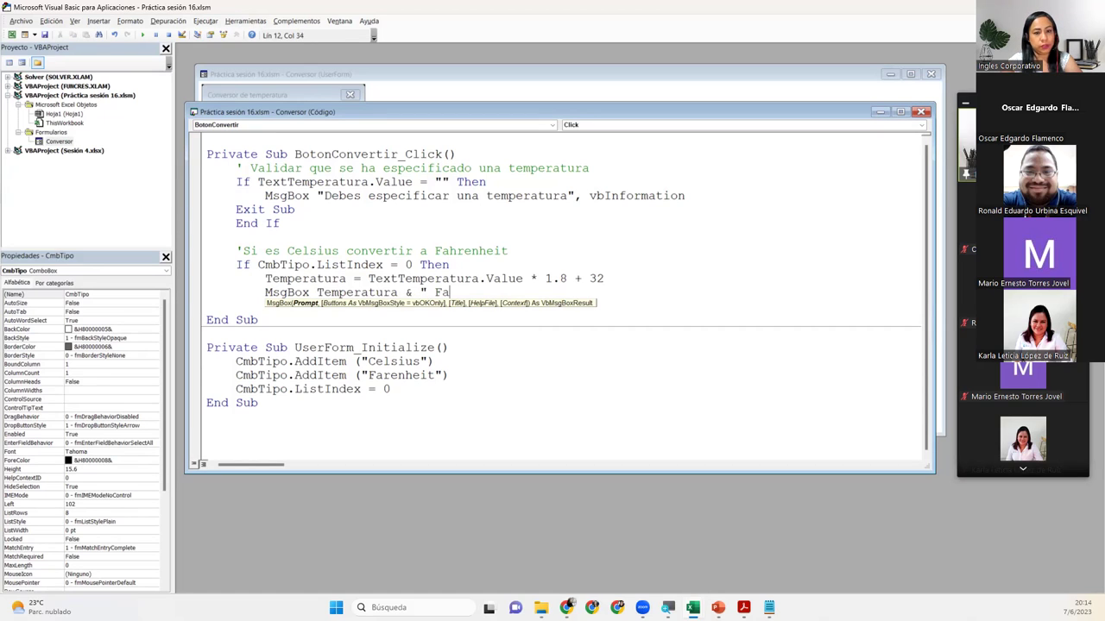
{"action": "type", "text": "renheit\""}
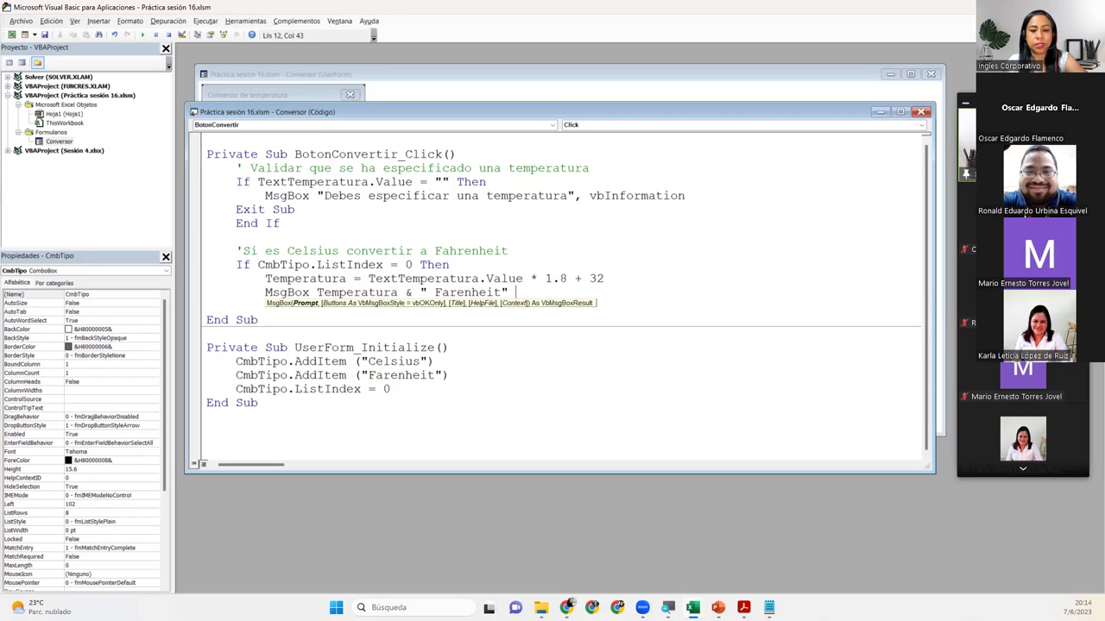
{"action": "type", "text": "& "}
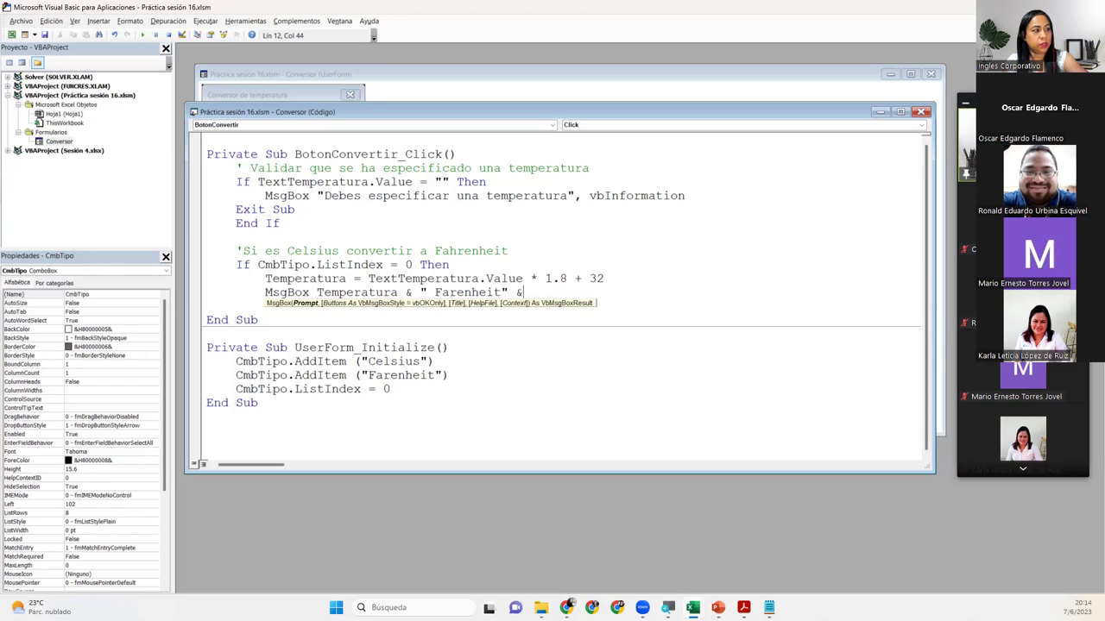
{"action": "type", "text": "amp"}
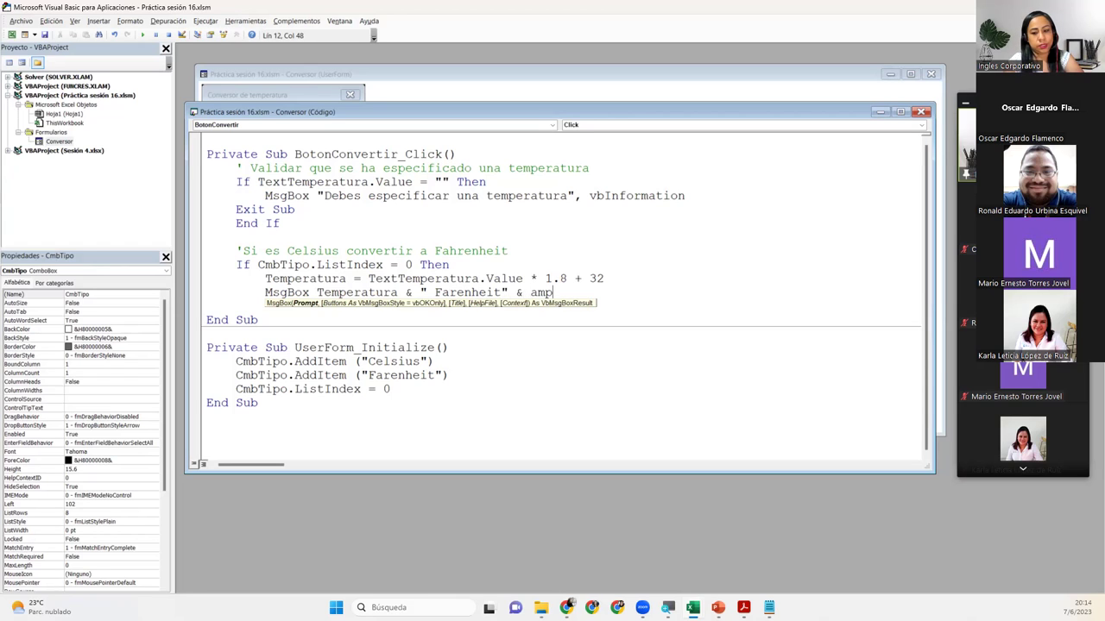
{"action": "type", "text": ", amp"}
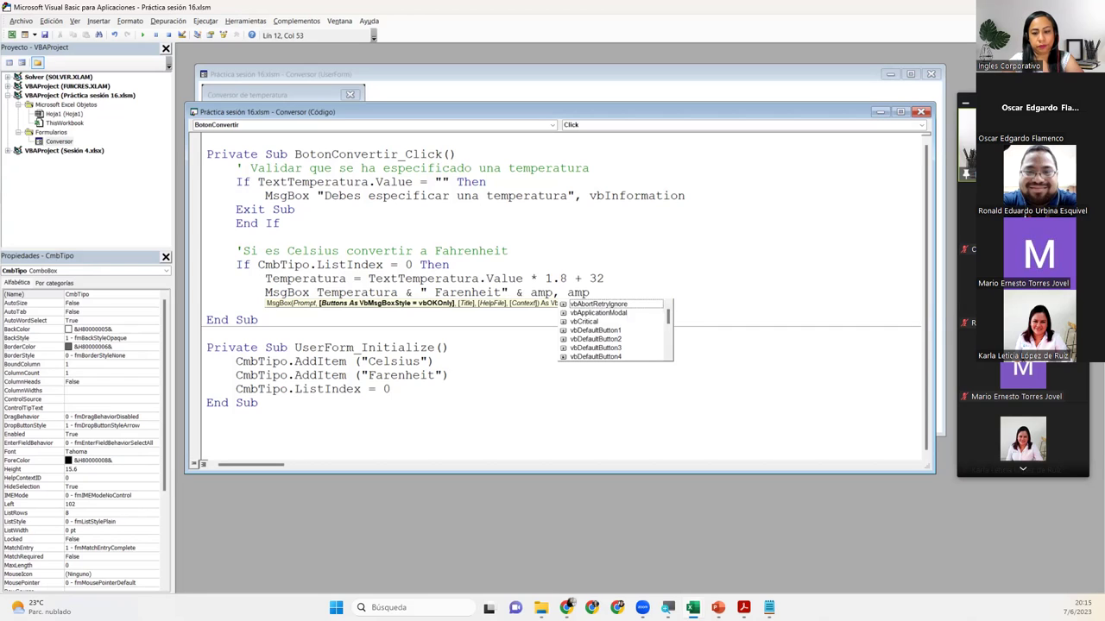
{"action": "type", "text": ", \""}
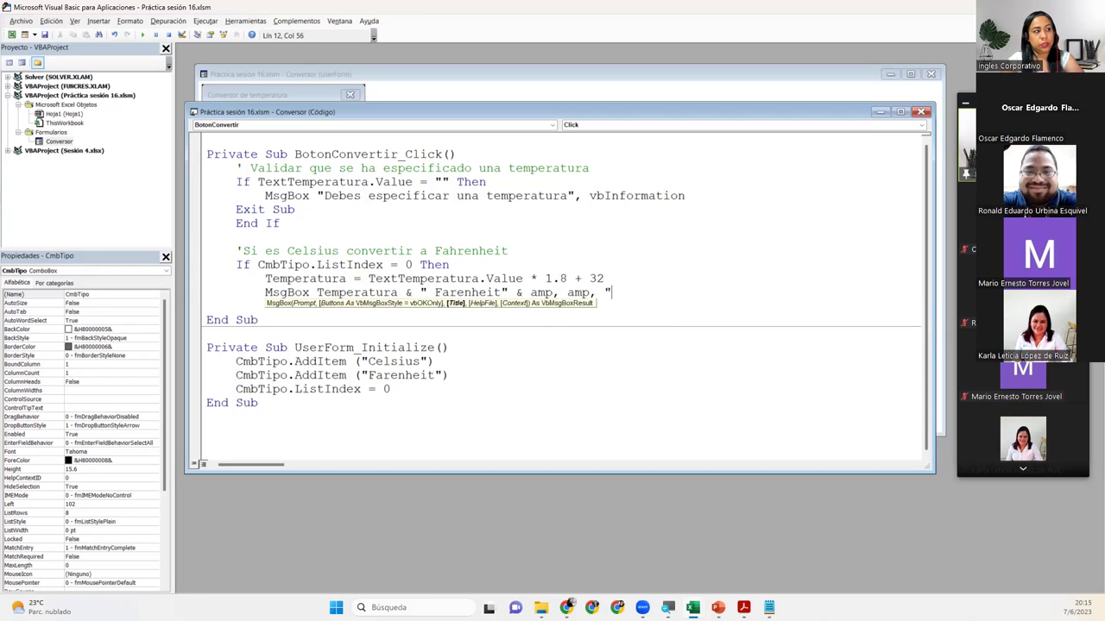
{"action": "type", "text": "Fa"}
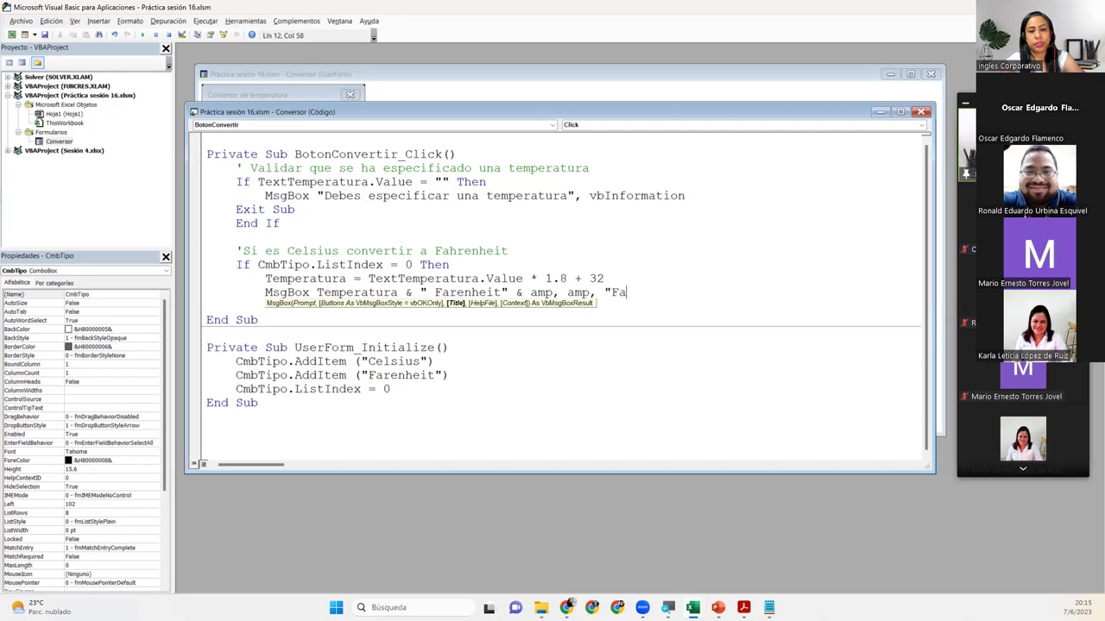
{"action": "type", "text": "ren"}
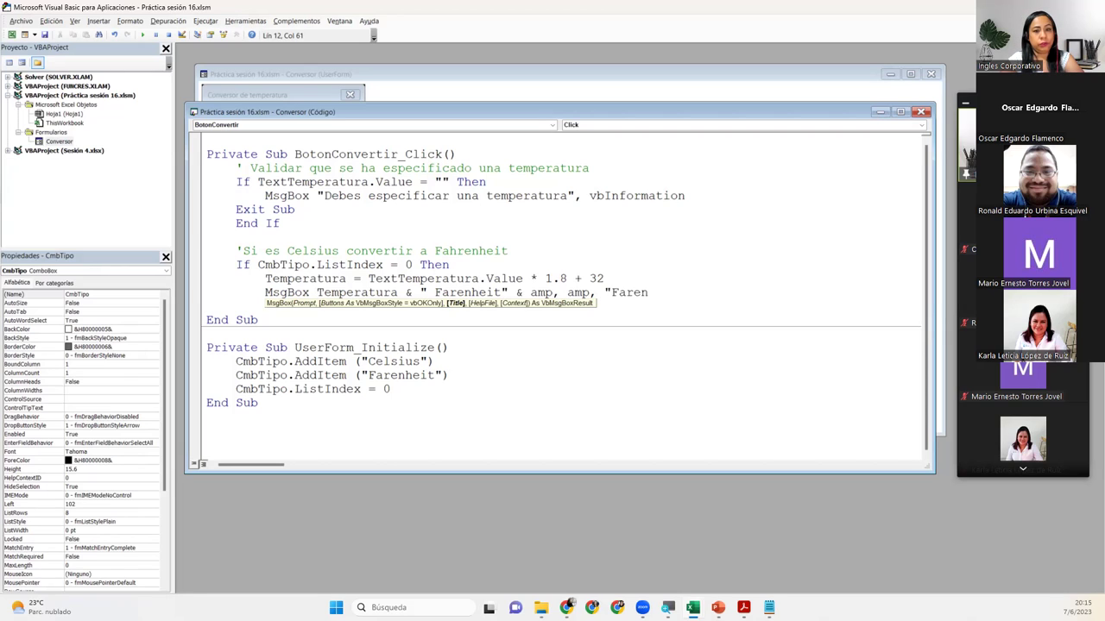
{"action": "type", "text": "heit\""}
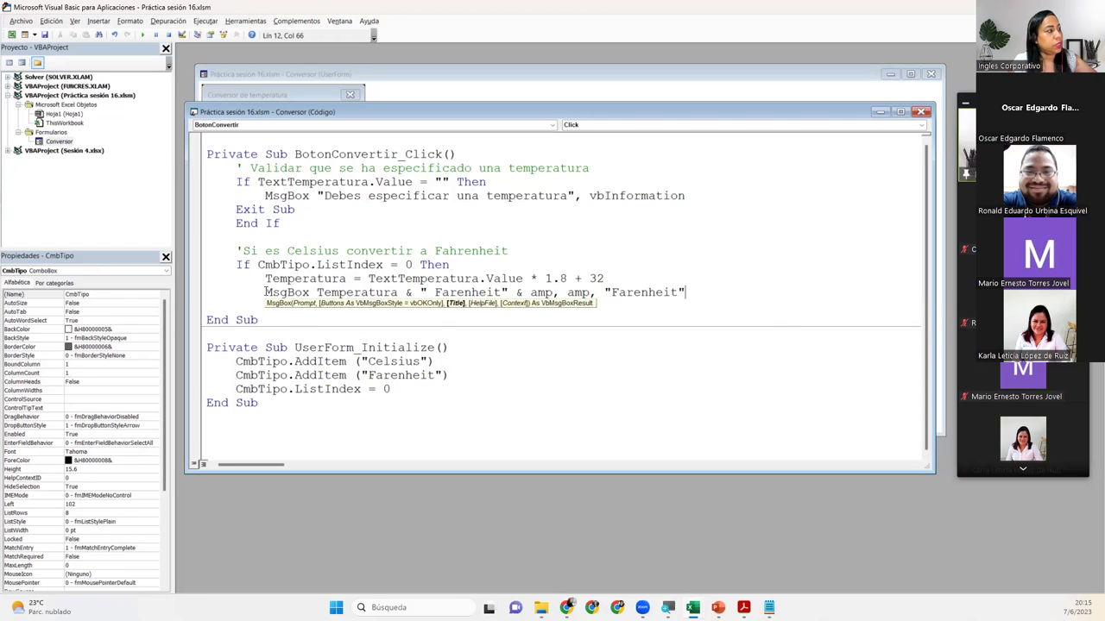
- Add an outdented End If on the line below the MsgBox statement
{"action": "left_click", "coordinate": [279, 307]}
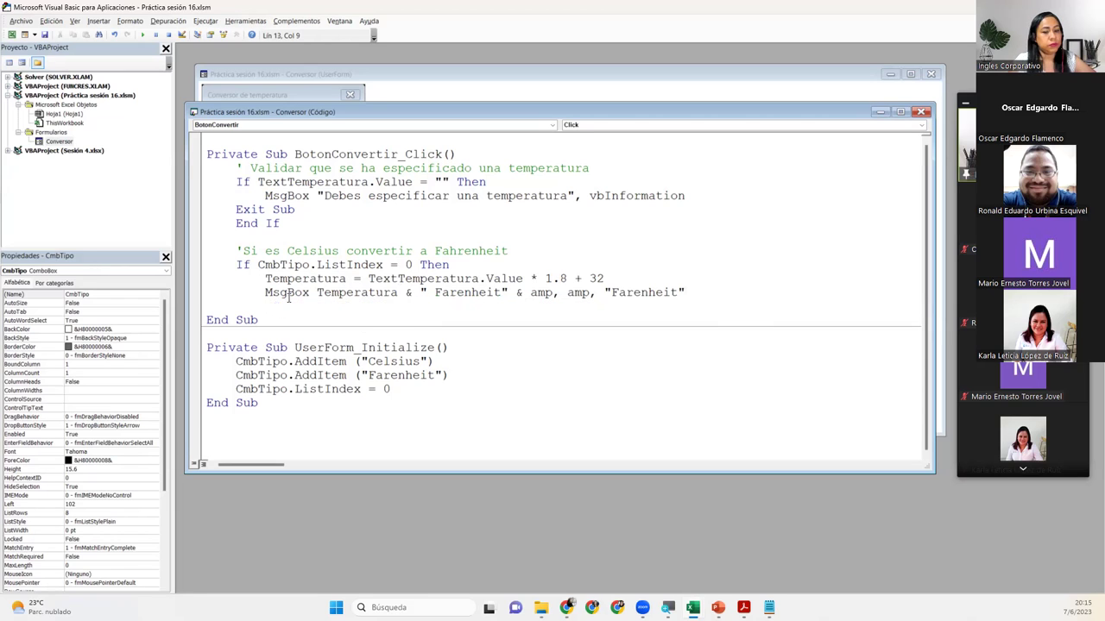
{"action": "key", "text": "BackSpace"}
{"action": "type", "text": "End If"}
{"action": "key", "text": "Return"}
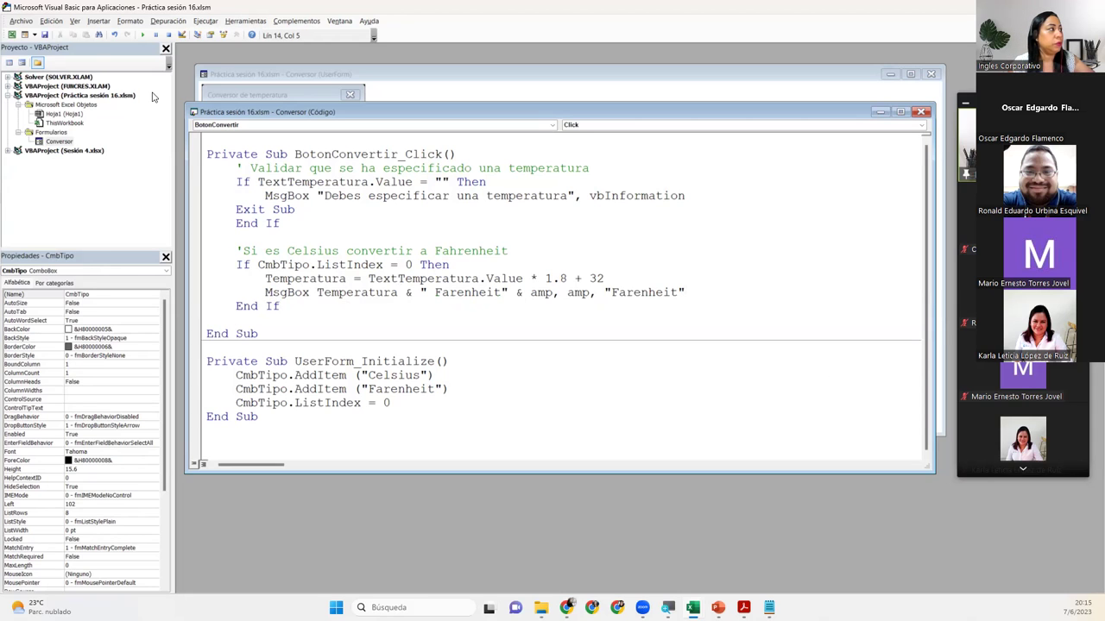
- Run the form and convert 25 Celsius, confirming the 77 Farenheit result
{"action": "left_click", "coordinate": [143, 34]}
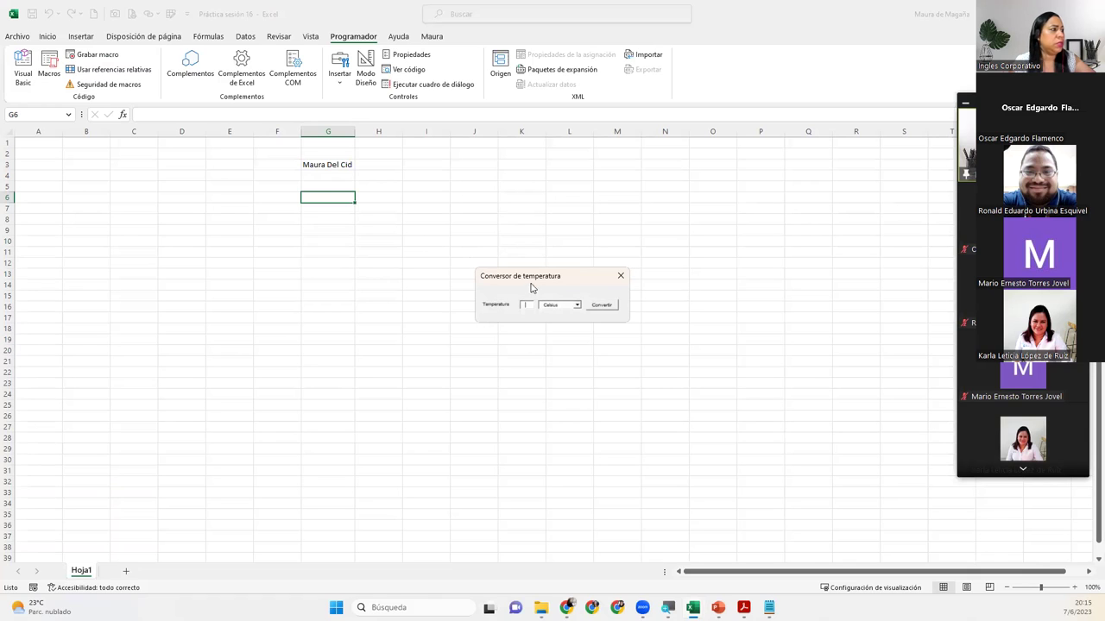
{"action": "left_click_drag", "start_coordinate": [529, 271], "coordinate": [451, 185]}
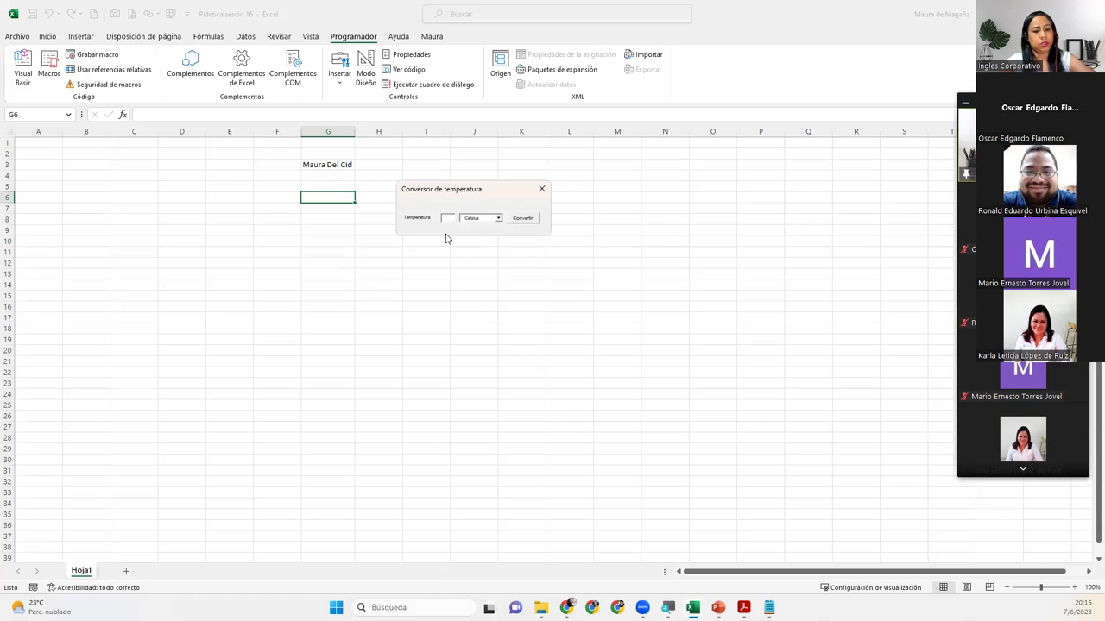
{"action": "type", "text": "25"}
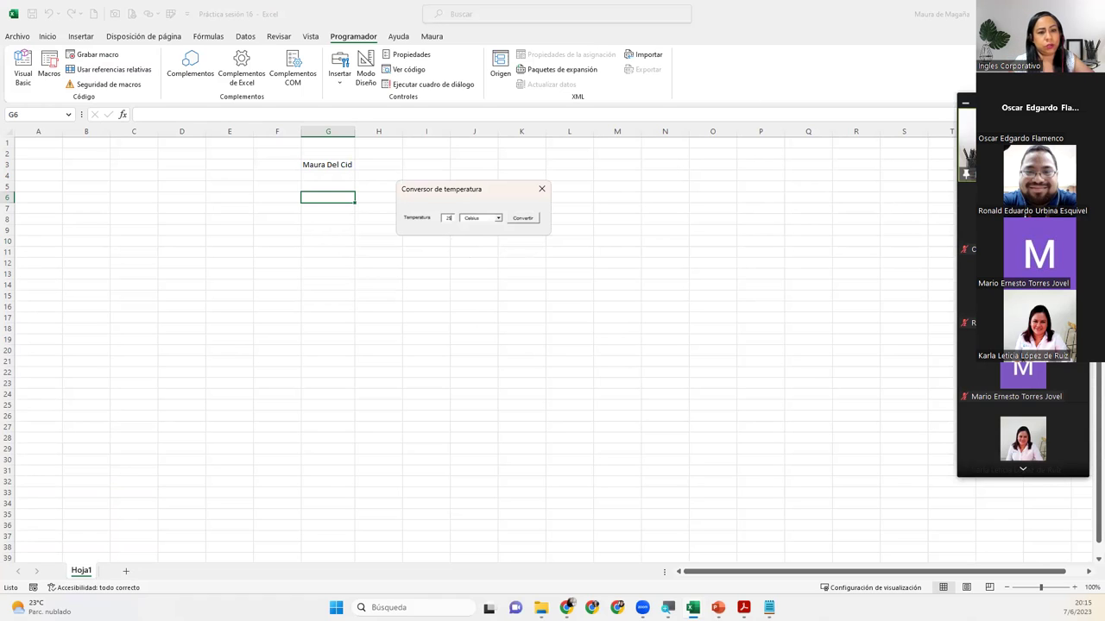
{"action": "left_click", "coordinate": [534, 220]}
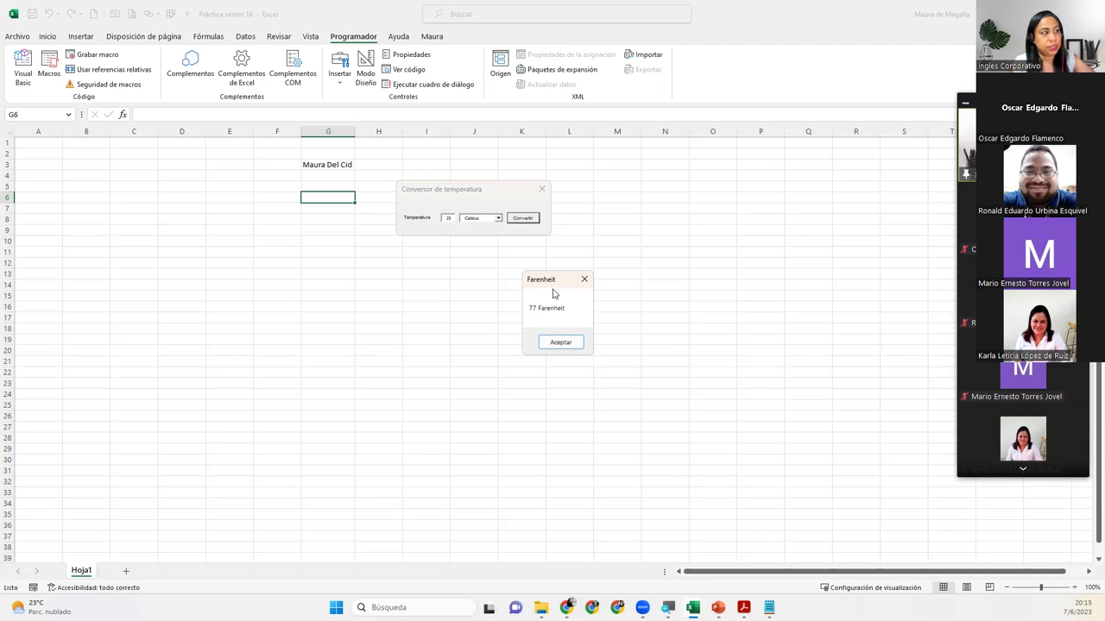
{"action": "left_click", "coordinate": [557, 342]}
- Switch the unit to Farenheit and convert again
{"action": "left_click", "coordinate": [498, 219]}
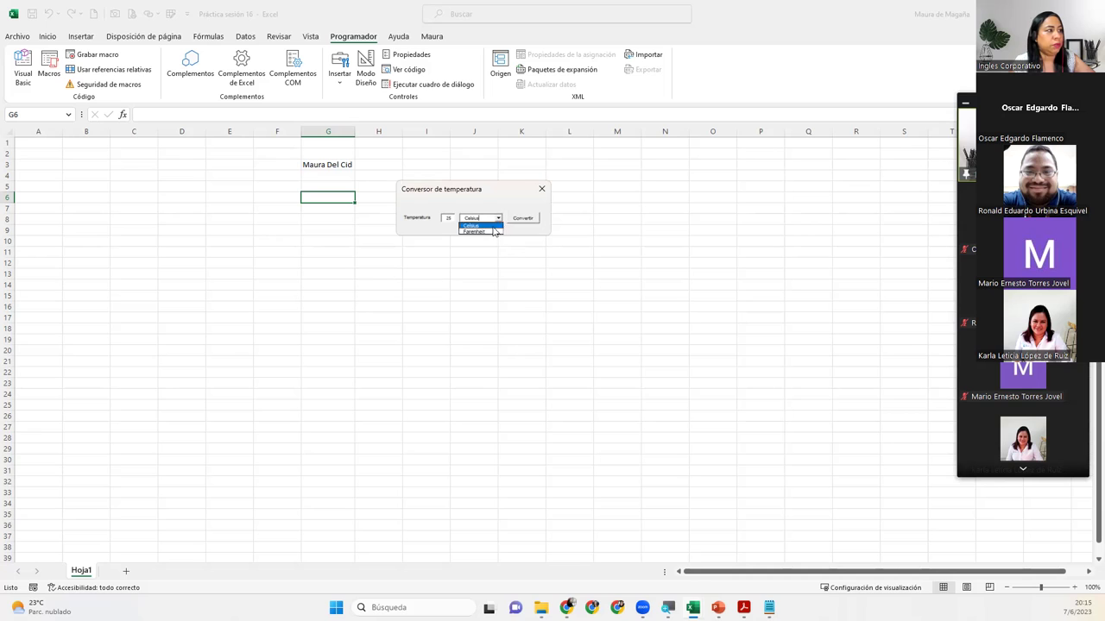
{"action": "left_click", "coordinate": [488, 232]}
{"action": "left_click", "coordinate": [523, 221]}
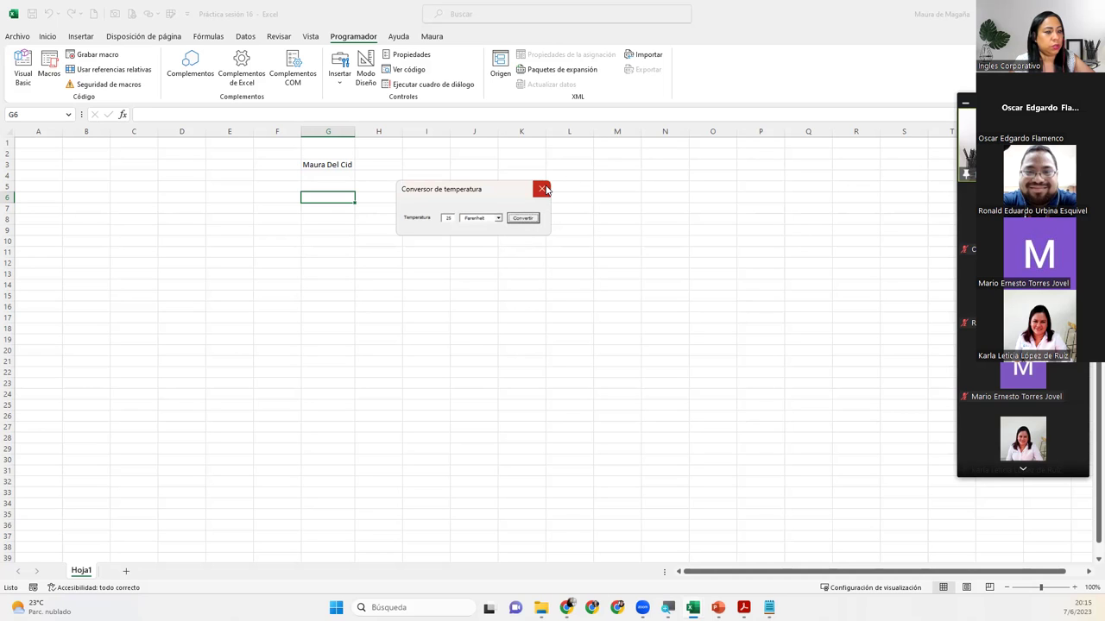
- Close the running Conversor de temperatura form and add a less-indented line after the Celsius MsgBox
{"action": "left_click", "coordinate": [542, 189]}
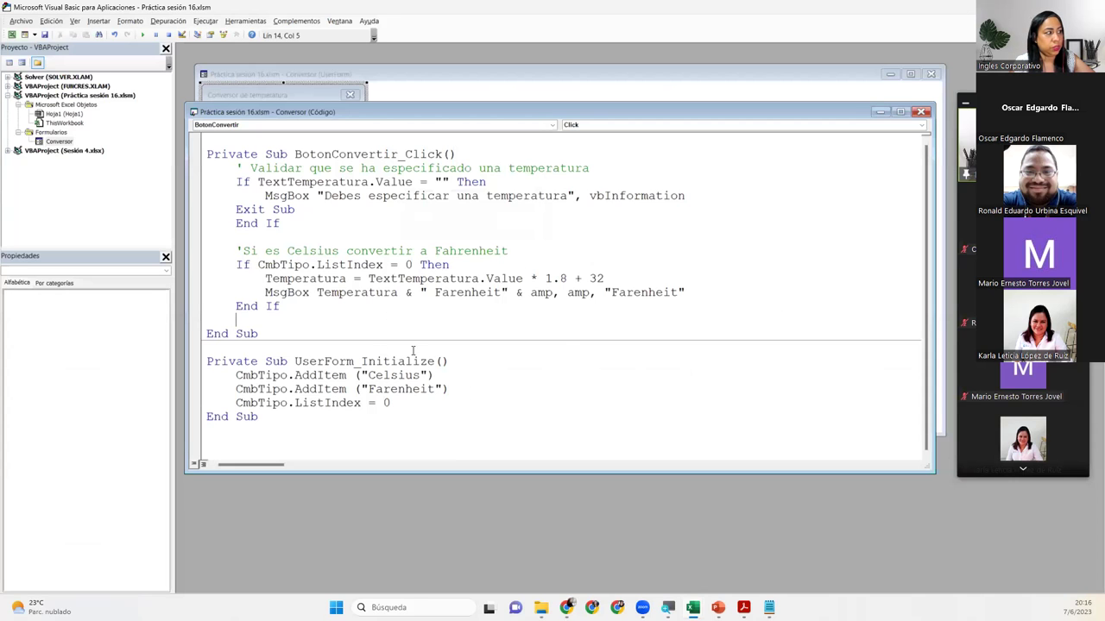
{"action": "left_click", "coordinate": [689, 293]}
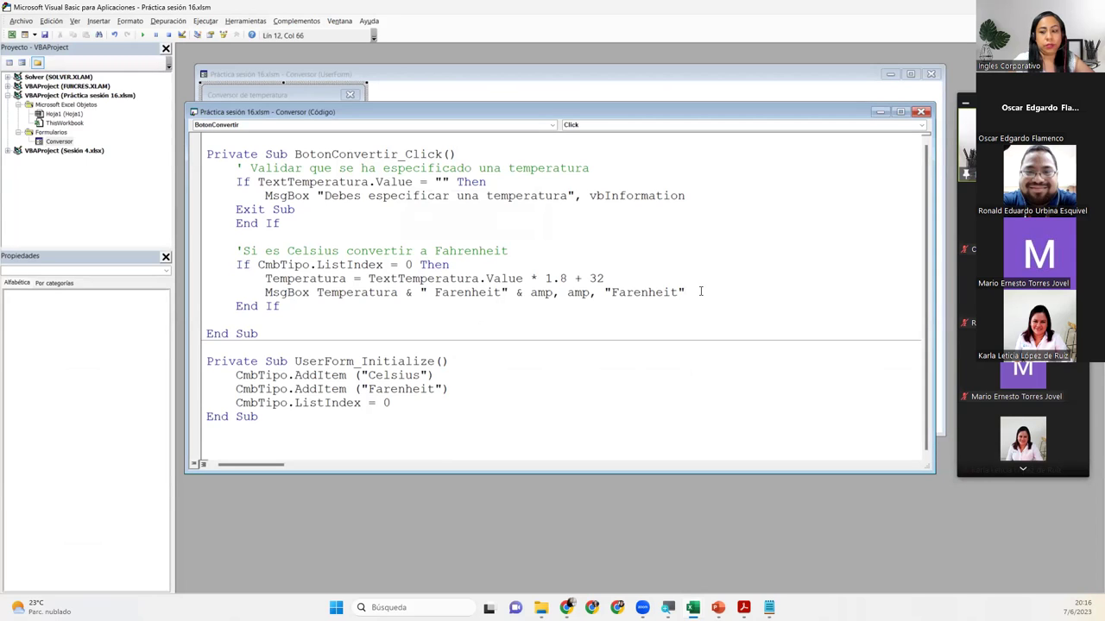
{"action": "key", "text": "Return"}
{"action": "key", "text": "BackSpace"}
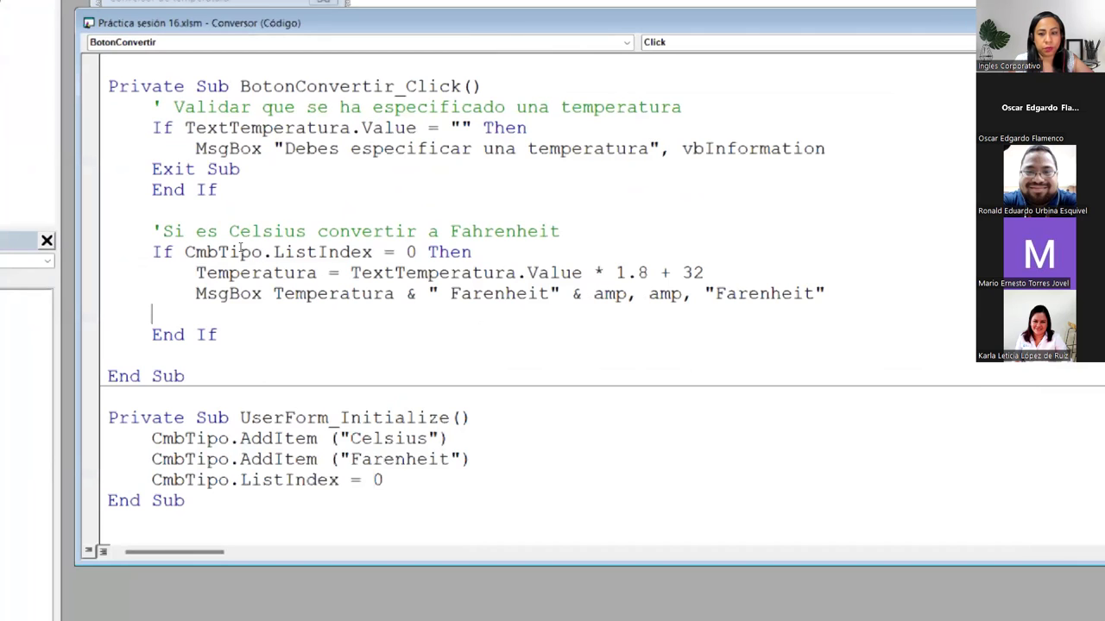
{"action": "mouse_move", "coordinate": [152, 232]}
{"action": "left_mouse_down"}
{"action": "mouse_move", "coordinate": [287, 300]}
{"action": "mouse_move", "coordinate": [290, 316]}
{"action": "left_mouse_up"}
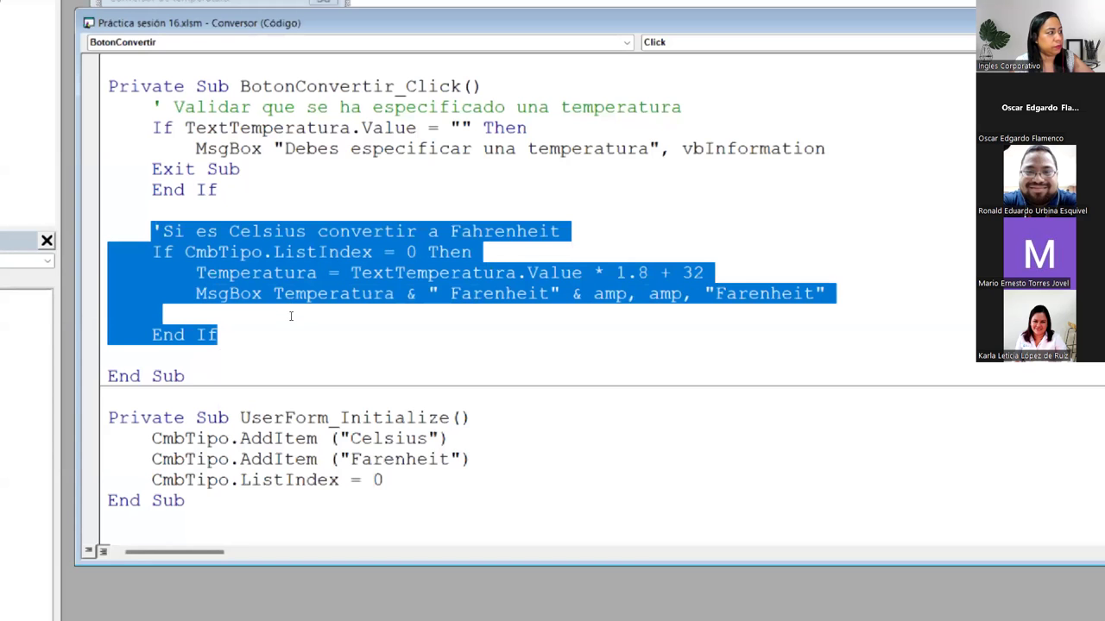
{"action": "left_click", "coordinate": [251, 252]}
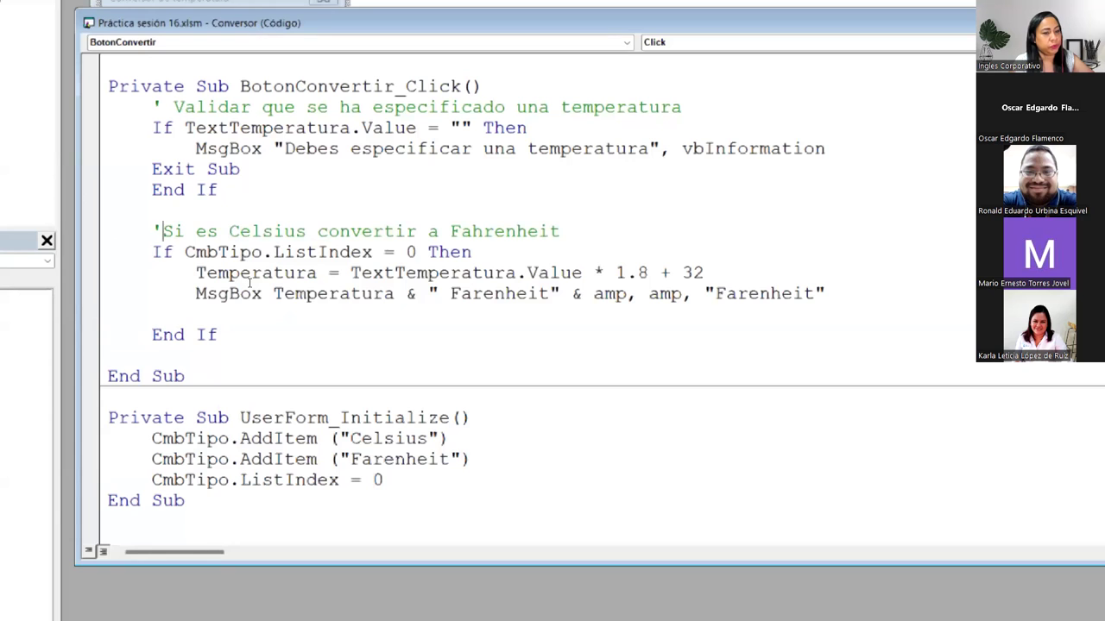
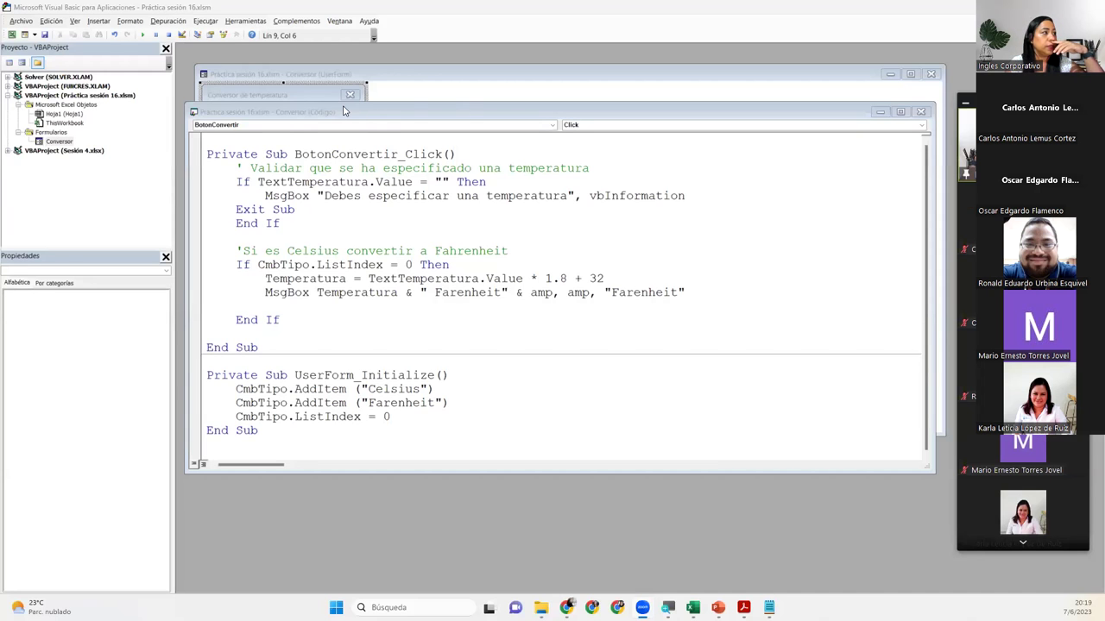
- Bring the Conversor form design in front of the code and select its Temperatura label
{"action": "left_click", "coordinate": [325, 92]}
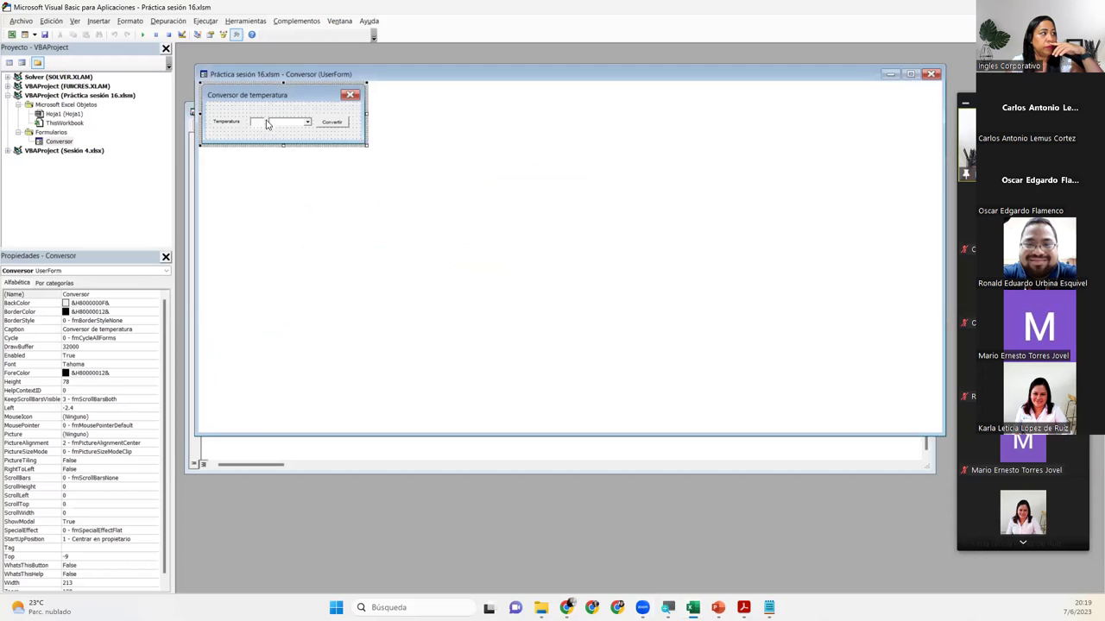
{"action": "left_click", "coordinate": [229, 125]}
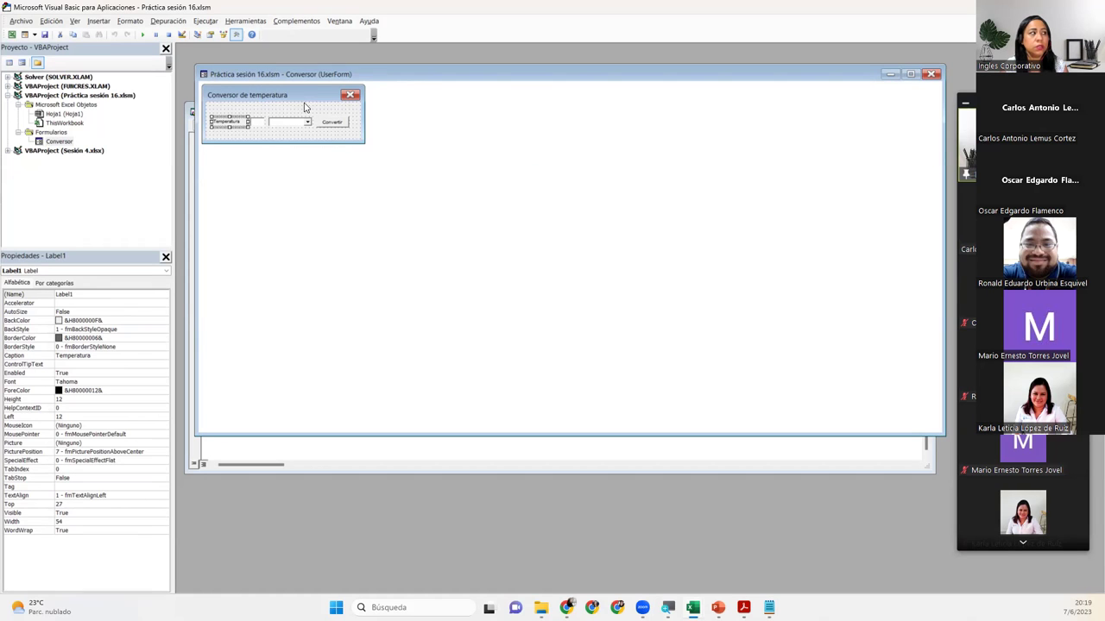
{"action": "left_click_drag", "start_coordinate": [304, 107], "coordinate": [327, 109]}
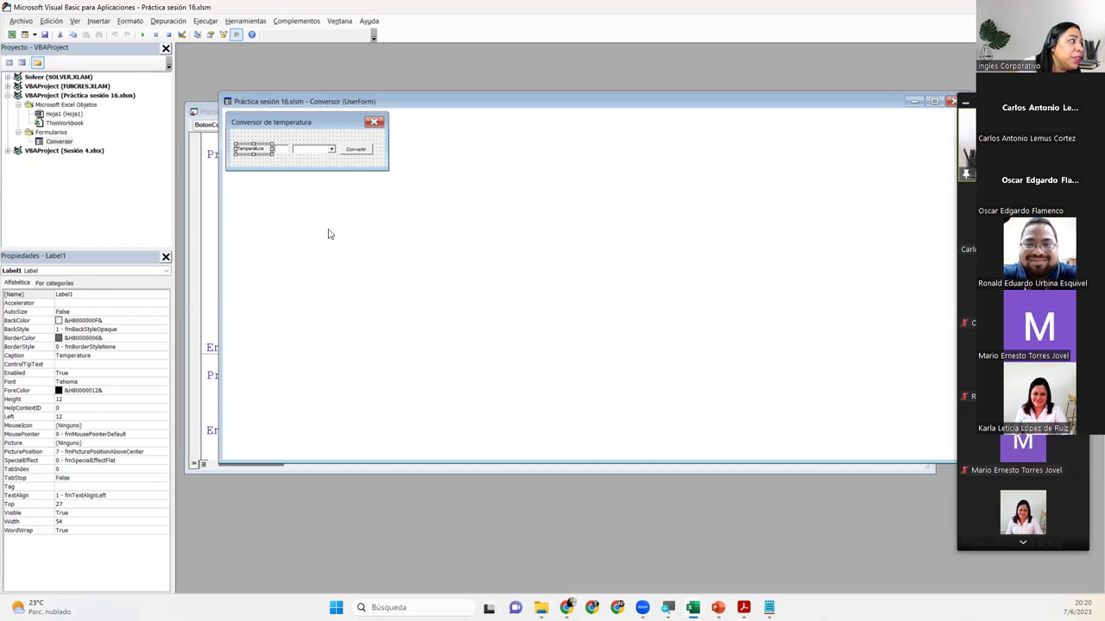
{"action": "left_click", "coordinate": [128, 295]}
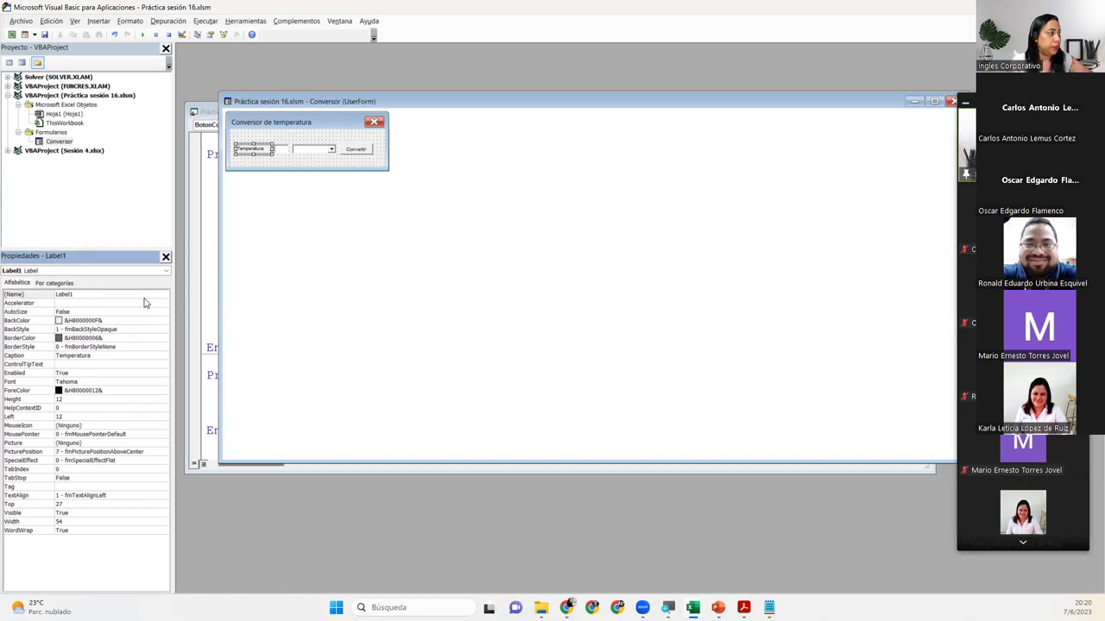
{"action": "key", "text": "super+d"}
{"action": "right_click", "coordinate": [615, 321]}
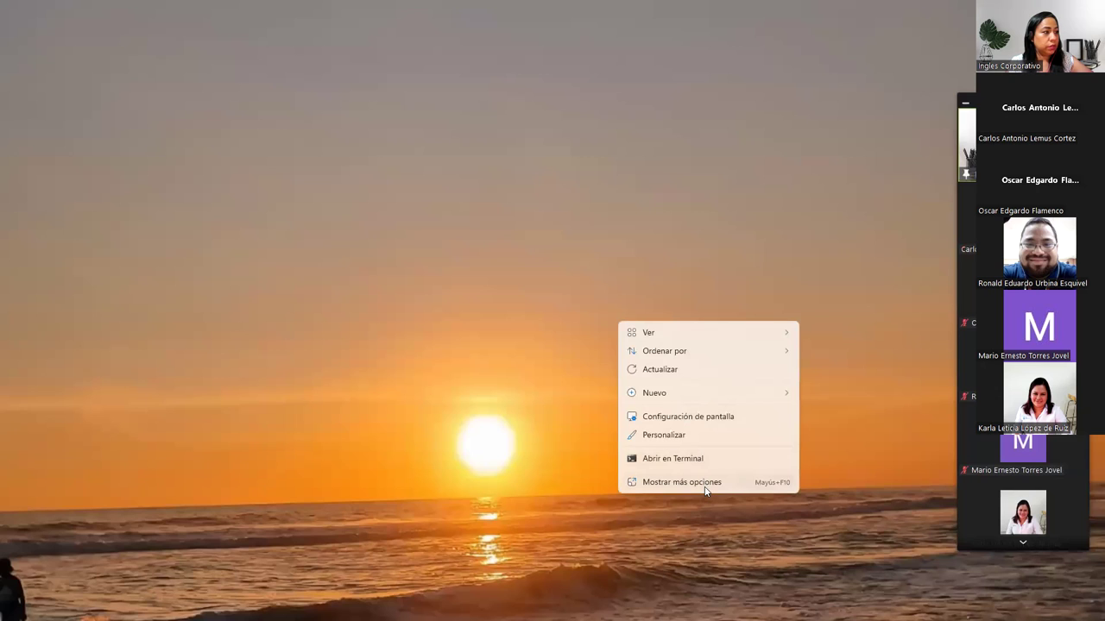
{"action": "key", "text": "super+d"}
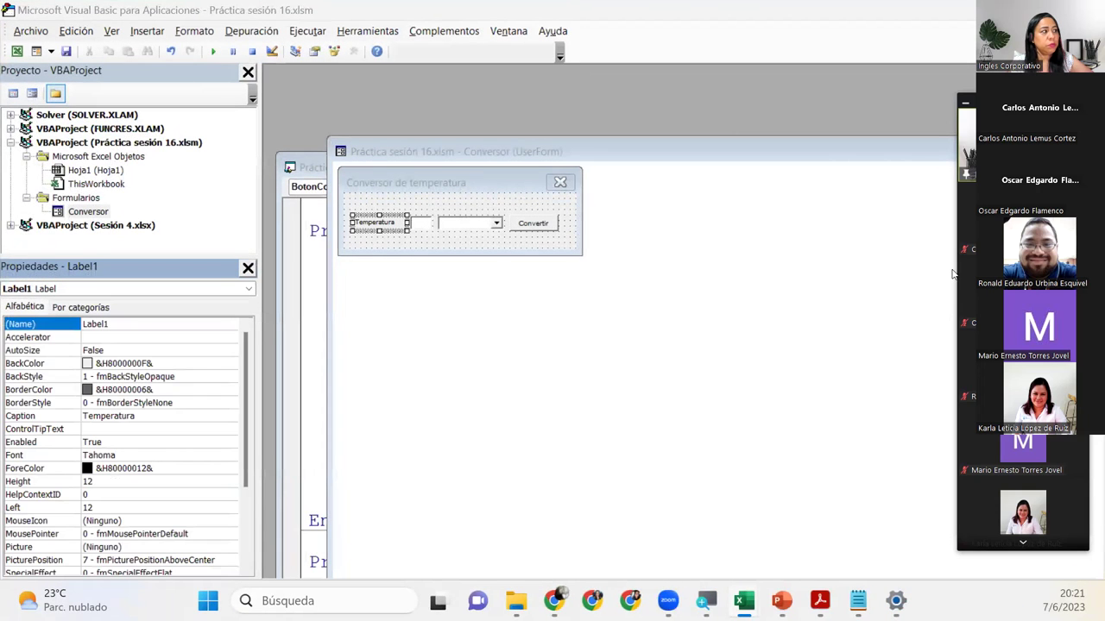
- Bring the Conversor code window forward and enlarge it to fill the editor
{"action": "left_click", "coordinate": [624, 170]}
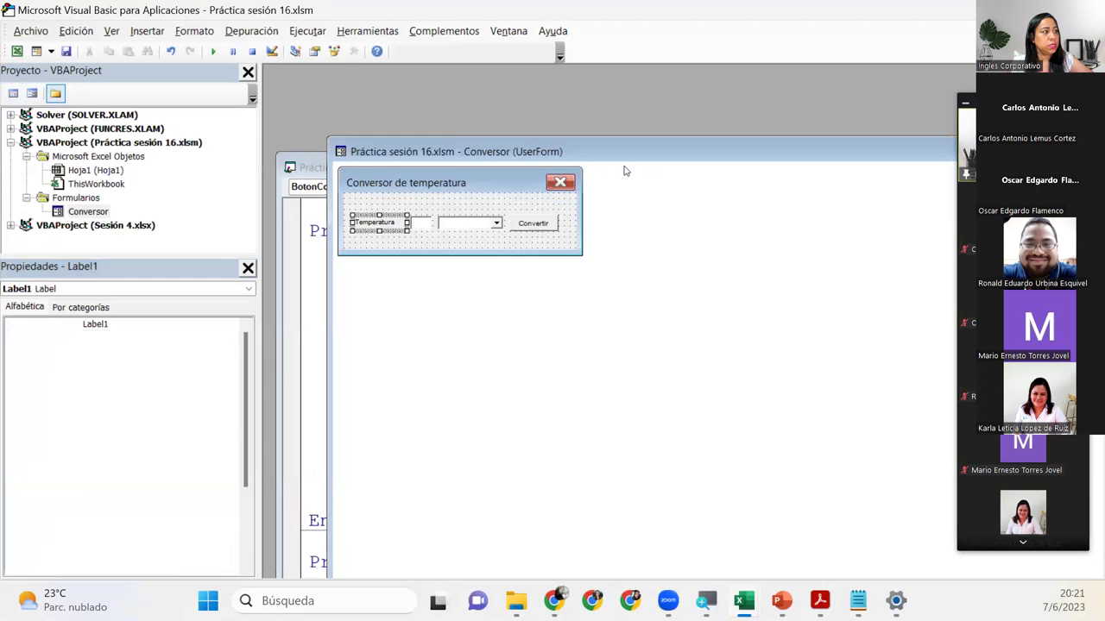
{"action": "left_click", "coordinate": [406, 171]}
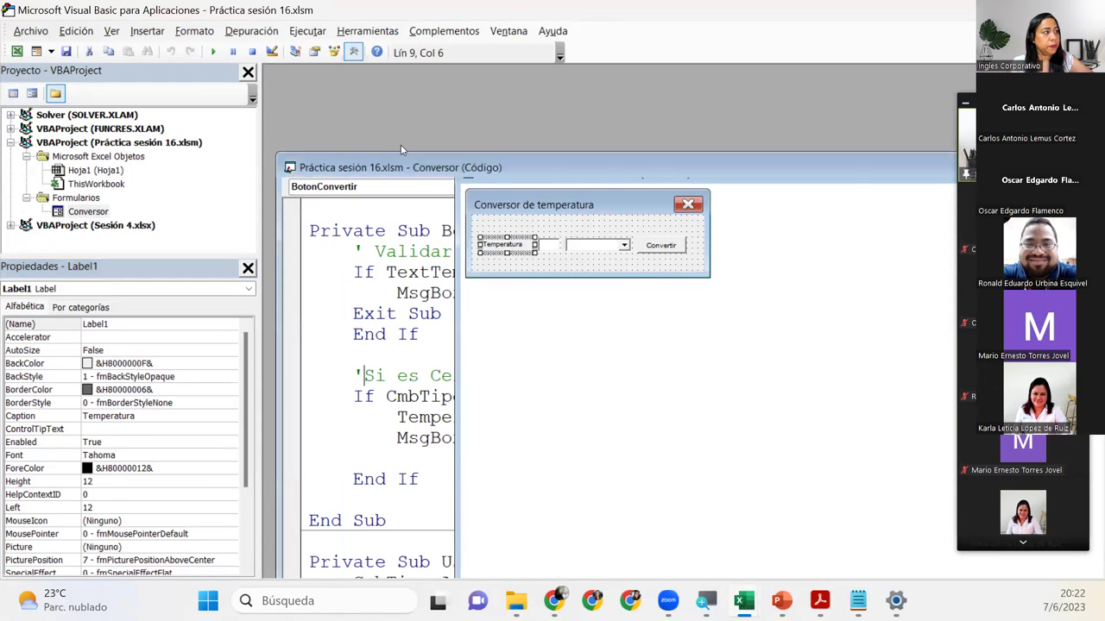
{"action": "double_click", "coordinate": [402, 168]}
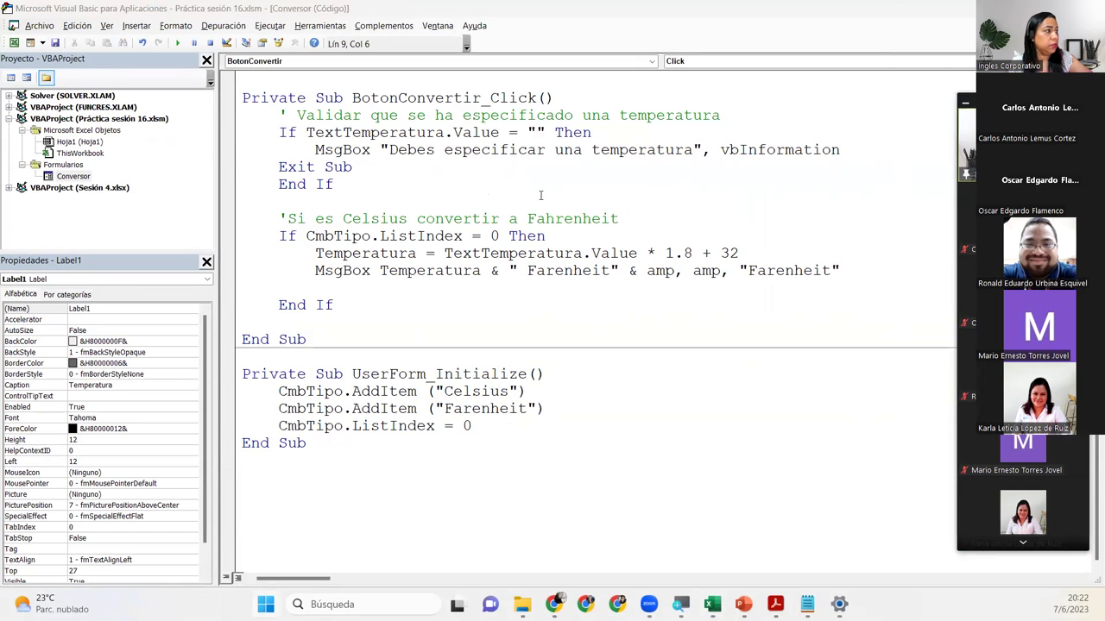
- Open the Conversor form design and drag its corner to make it taller, height 94.2
{"action": "double_click", "coordinate": [62, 177]}
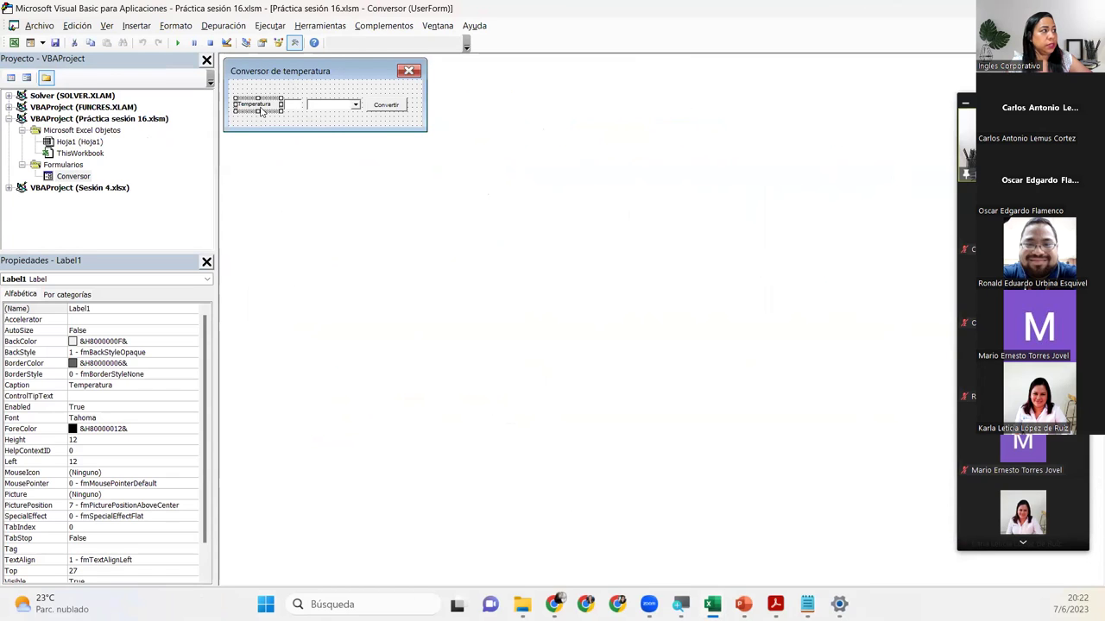
{"action": "left_click", "coordinate": [422, 123]}
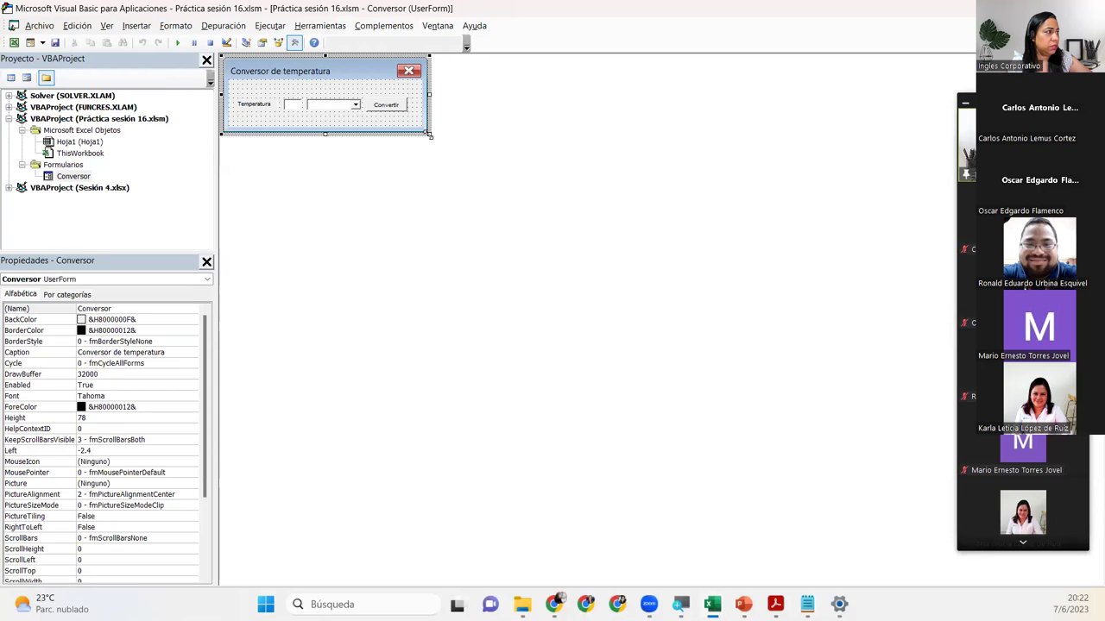
{"action": "left_click_drag", "start_coordinate": [429, 134], "coordinate": [482, 149]}
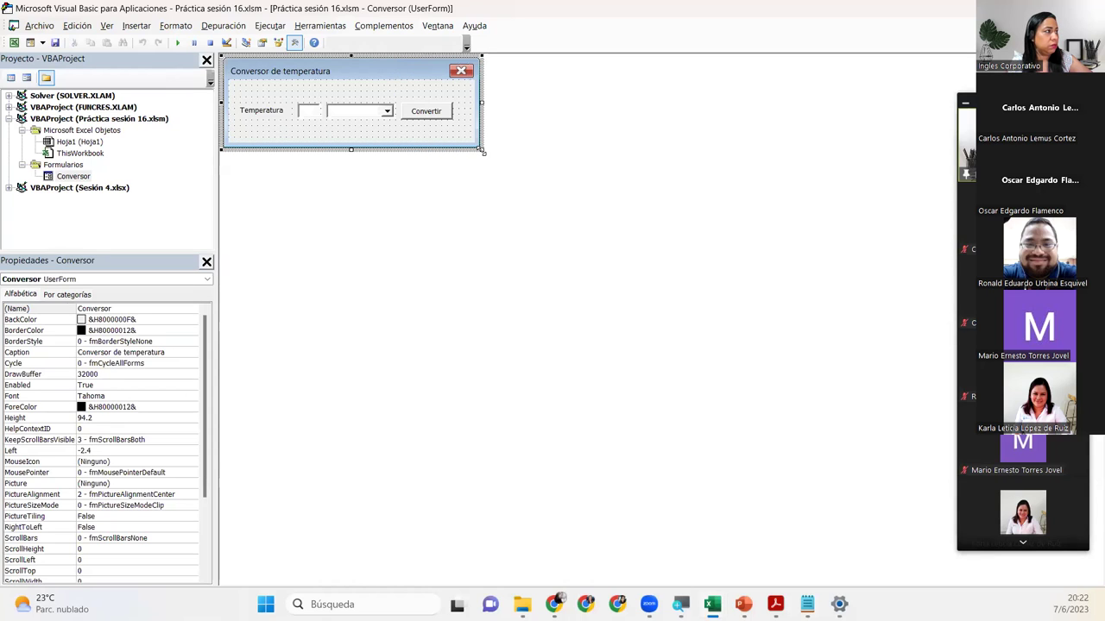
- Check the label, TextTemperatura and CmbTipo controls, then open the Convertir button's click code
{"action": "left_click", "coordinate": [254, 111]}
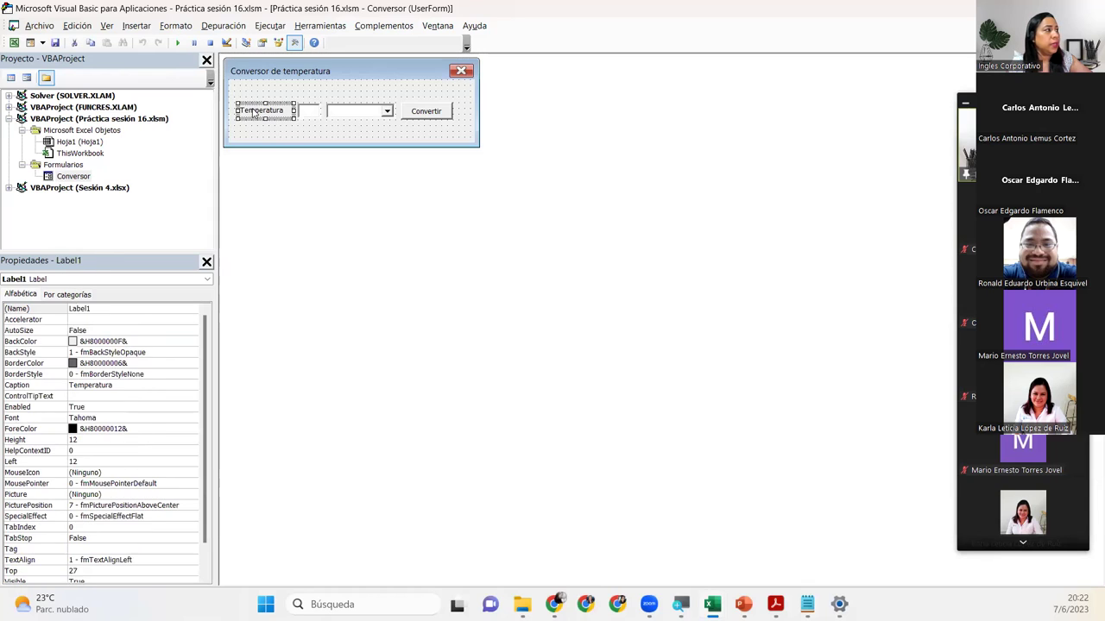
{"action": "left_click", "coordinate": [119, 308]}
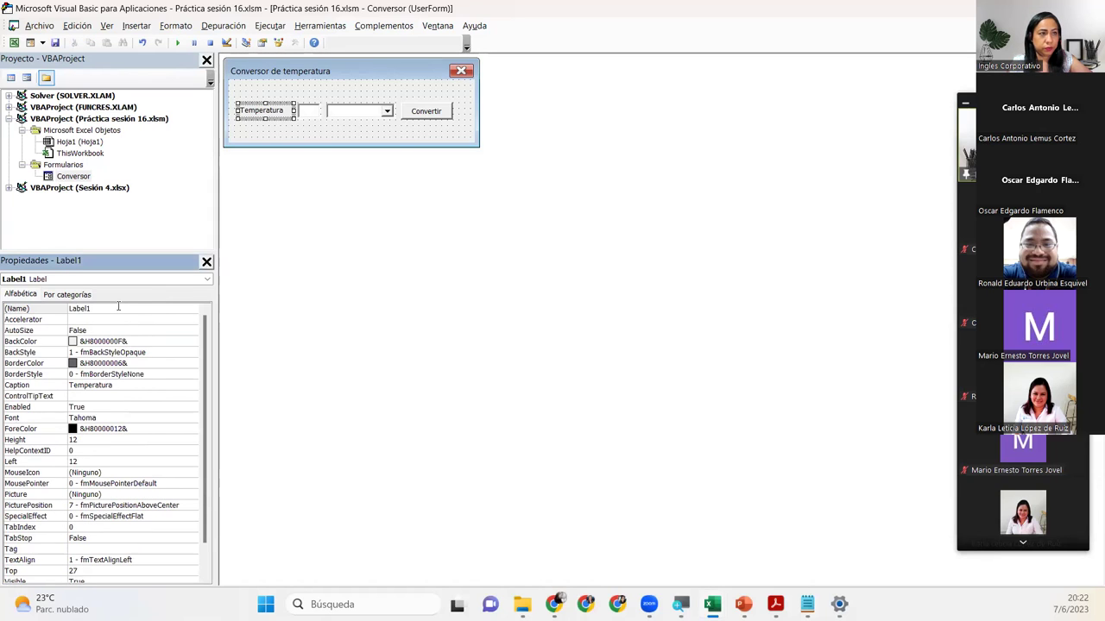
{"action": "left_click", "coordinate": [308, 114]}
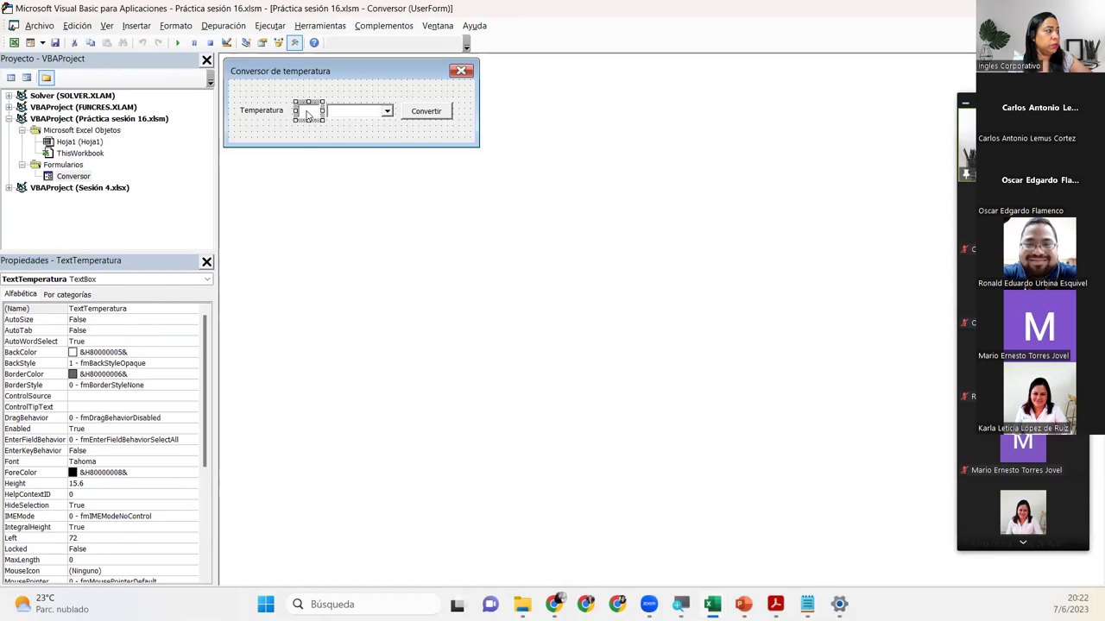
{"action": "left_click", "coordinate": [360, 120]}
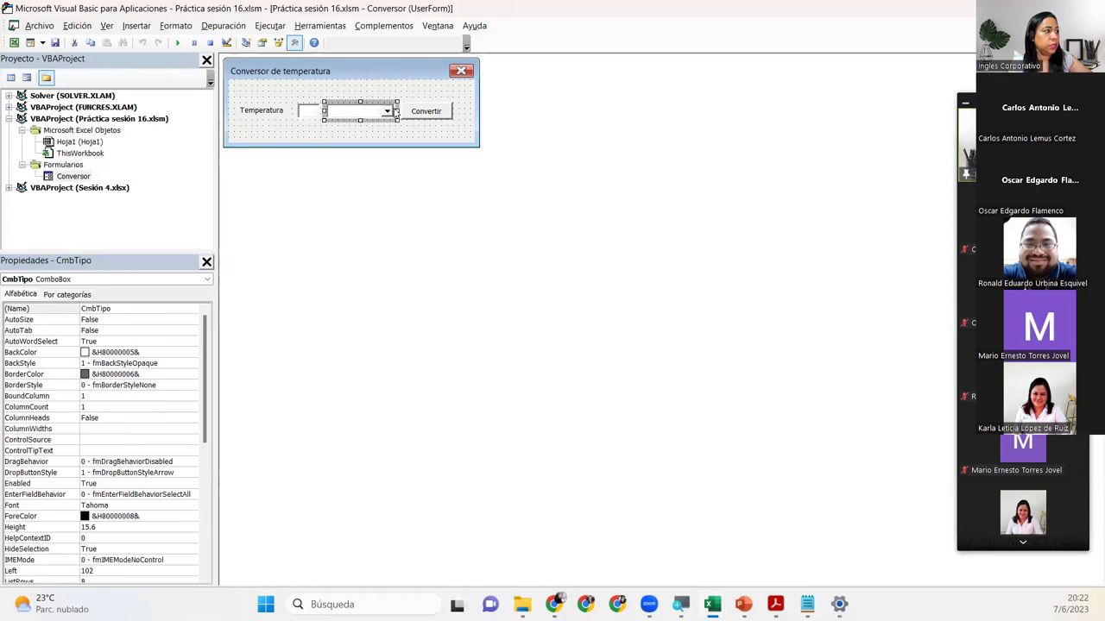
{"action": "left_click", "coordinate": [431, 110]}
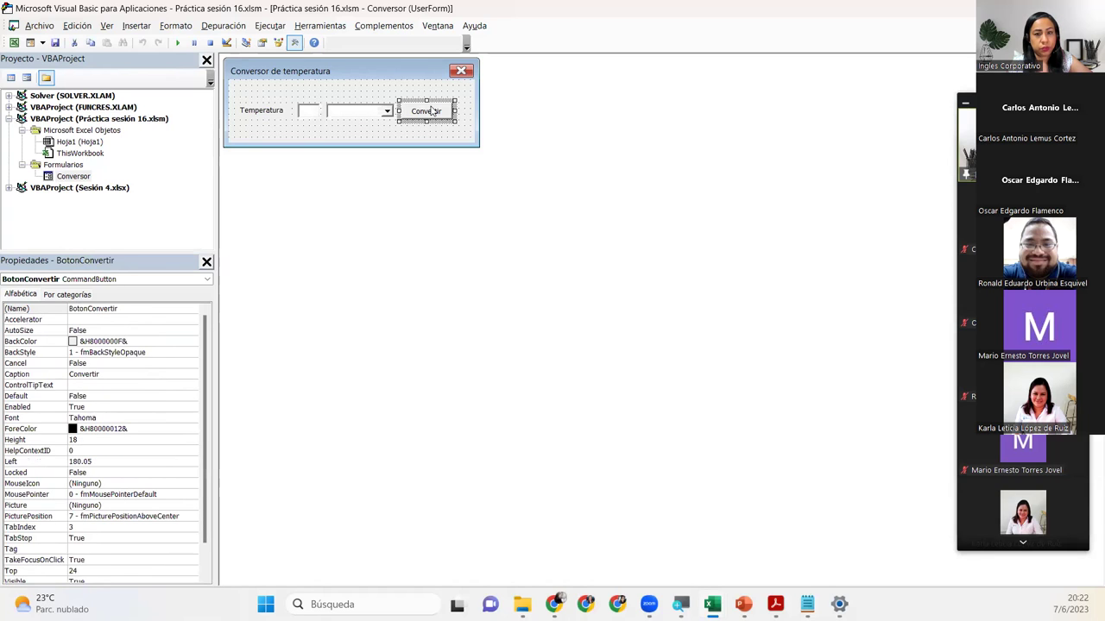
{"action": "double_click", "coordinate": [432, 110]}
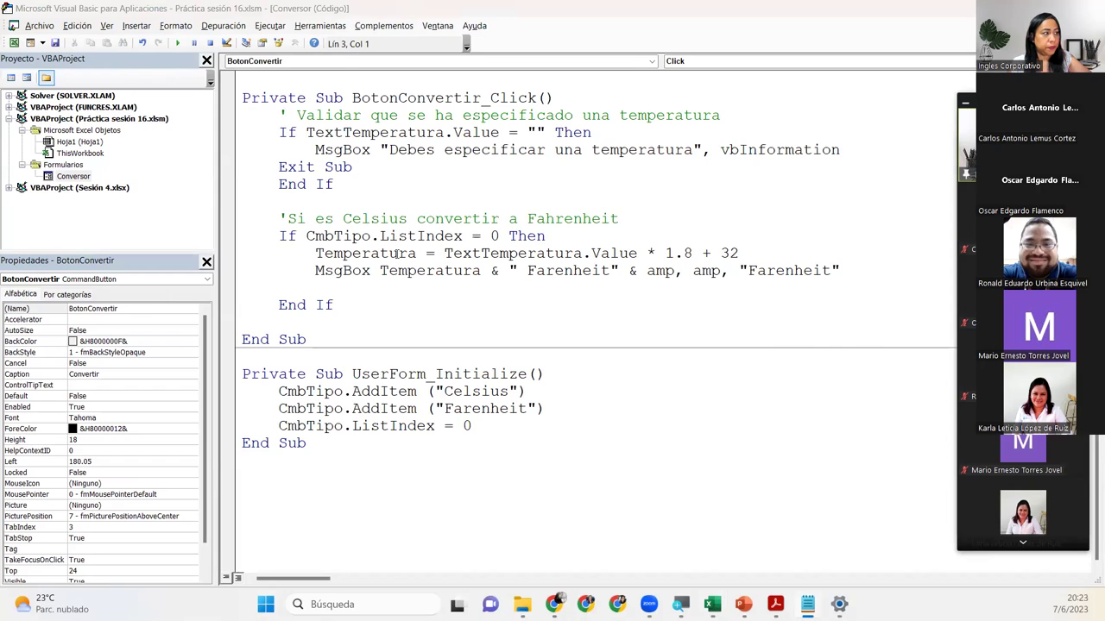
- Insert an extra blank line before End If in BotonConvertir_Click's Celsius branch
{"action": "left_click", "coordinate": [324, 292]}
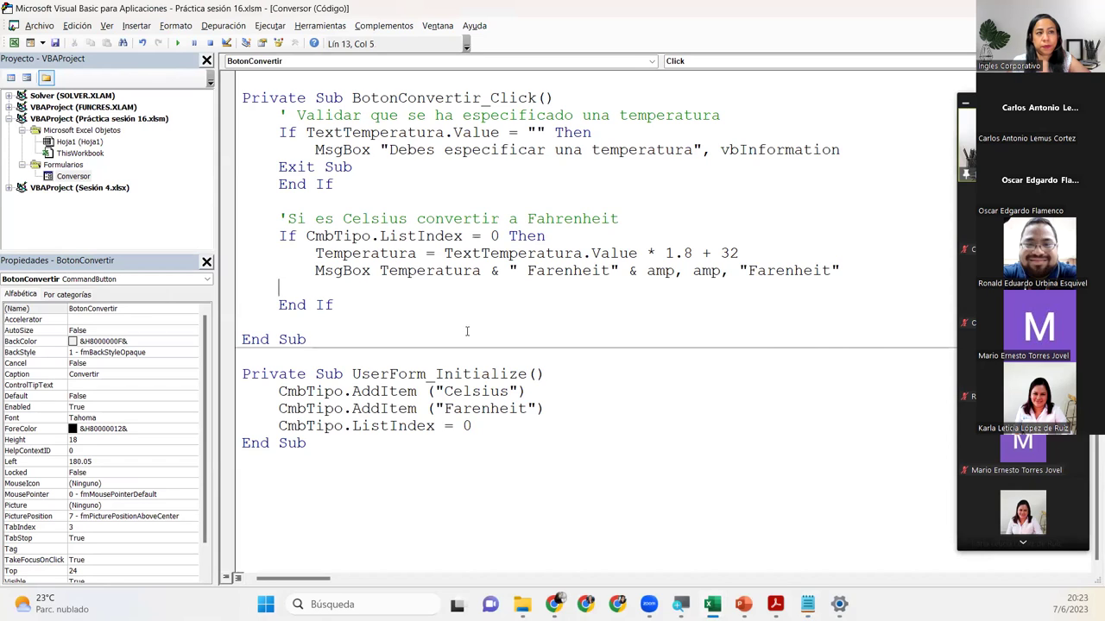
{"action": "key", "text": "Return"}
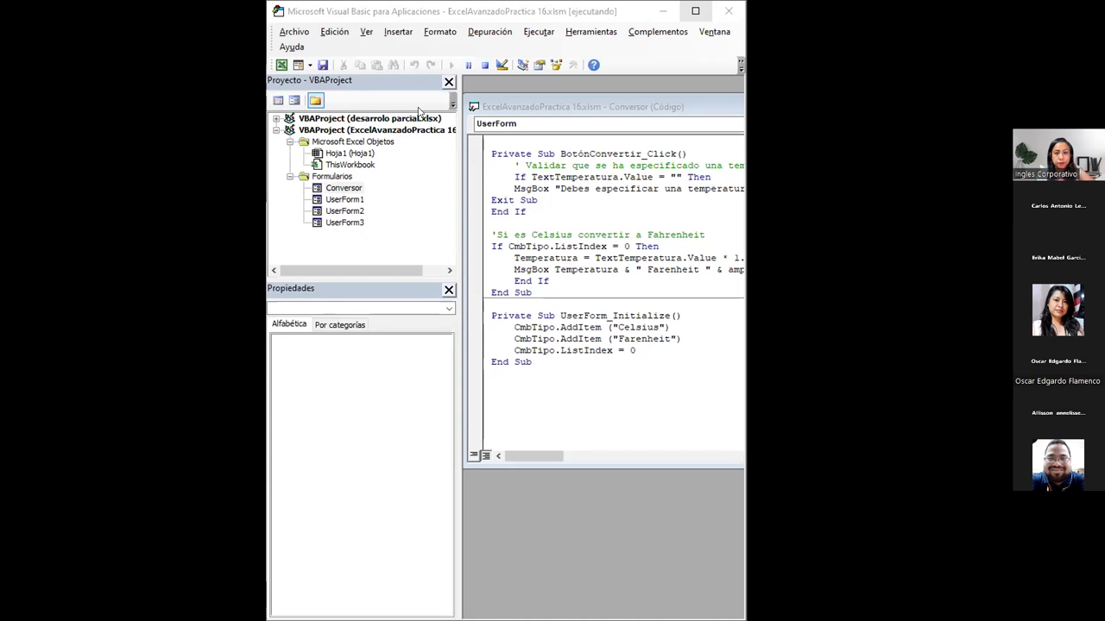
- Maximize the editor, move the Conversor code window lower, and select Conversor in the project
{"action": "left_click", "coordinate": [695, 11]}
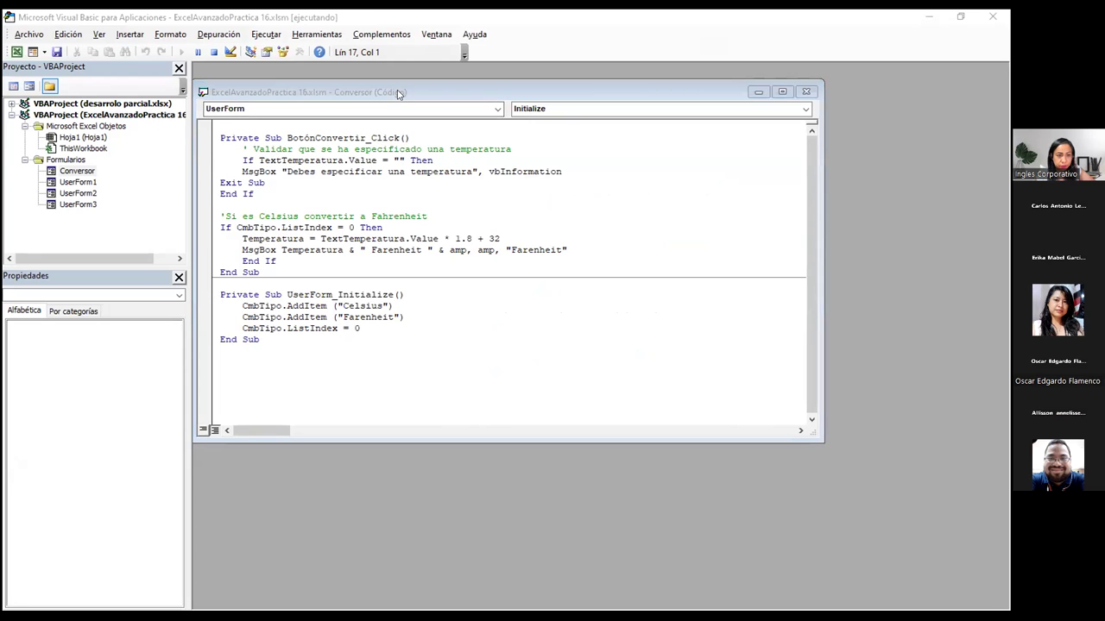
{"action": "left_click_drag", "start_coordinate": [398, 94], "coordinate": [393, 133]}
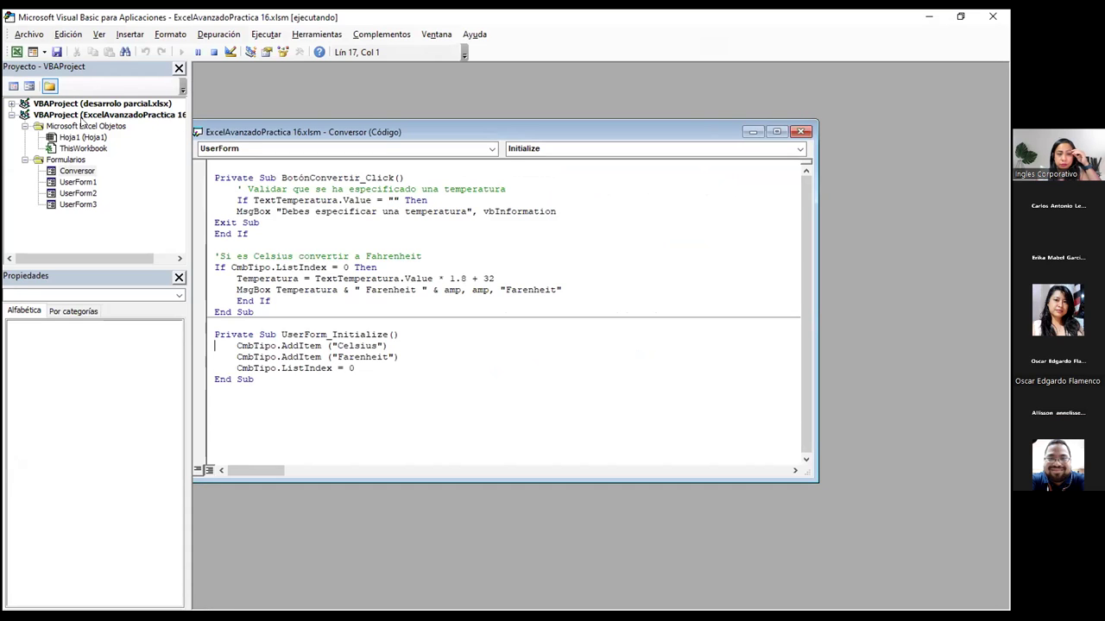
{"action": "left_click", "coordinate": [65, 172]}
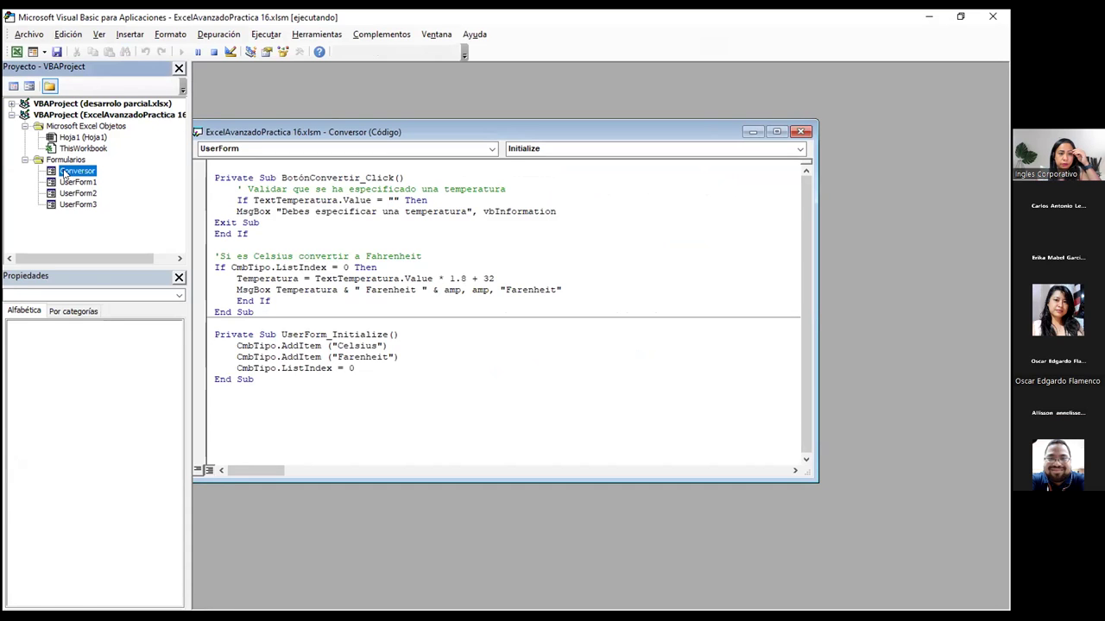
- Open the Conversor form design and rename its first label to Etiqueta
{"action": "double_click", "coordinate": [64, 173]}
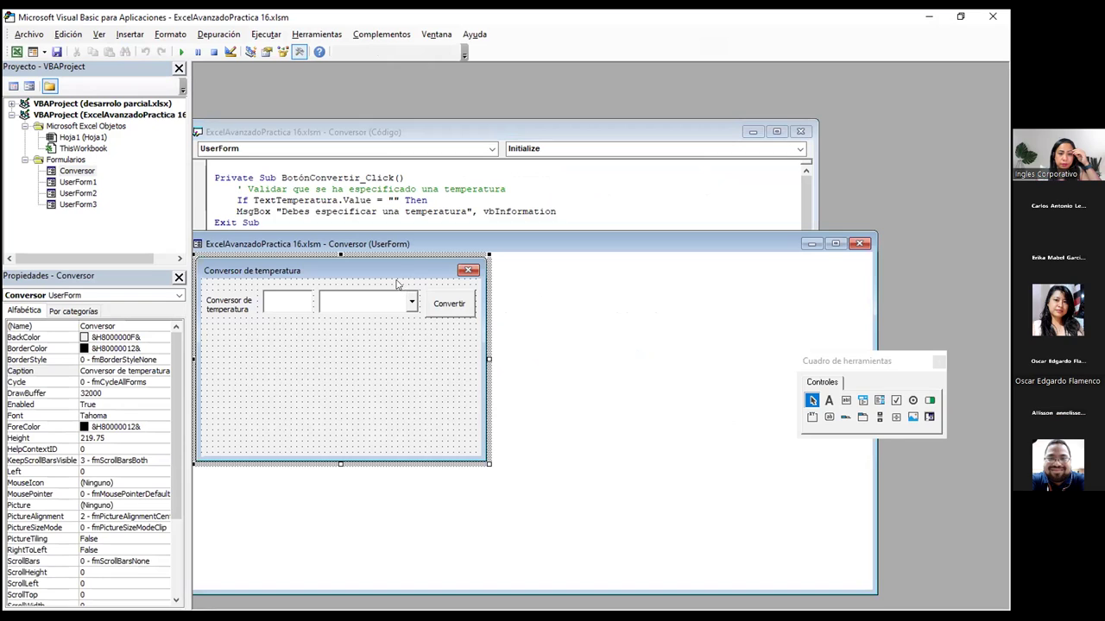
{"action": "left_click", "coordinate": [231, 309]}
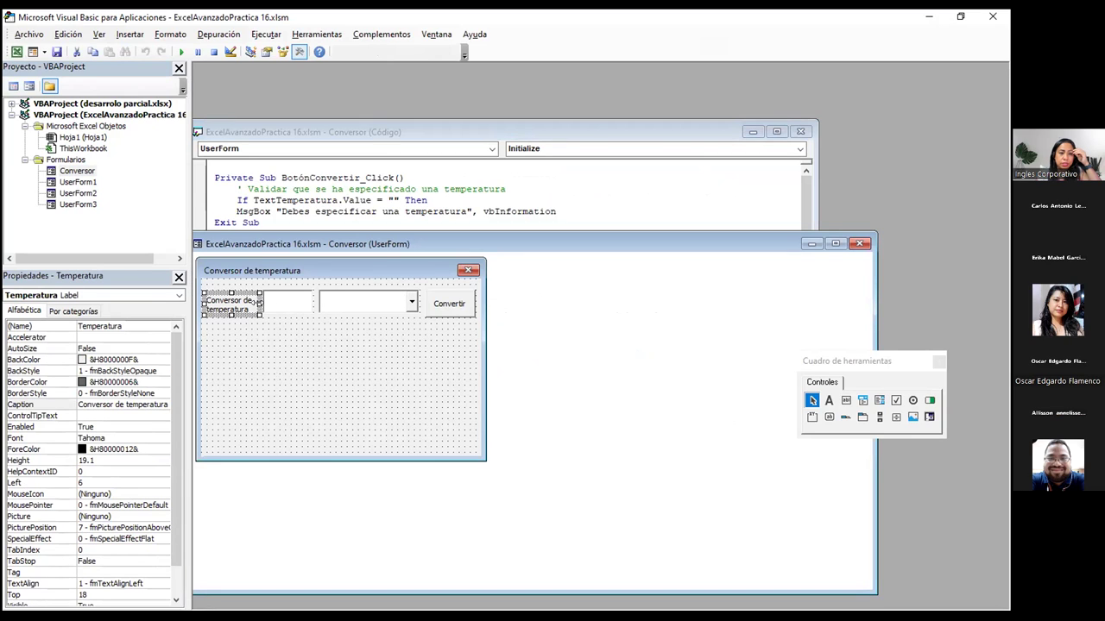
{"action": "left_click", "coordinate": [125, 328]}
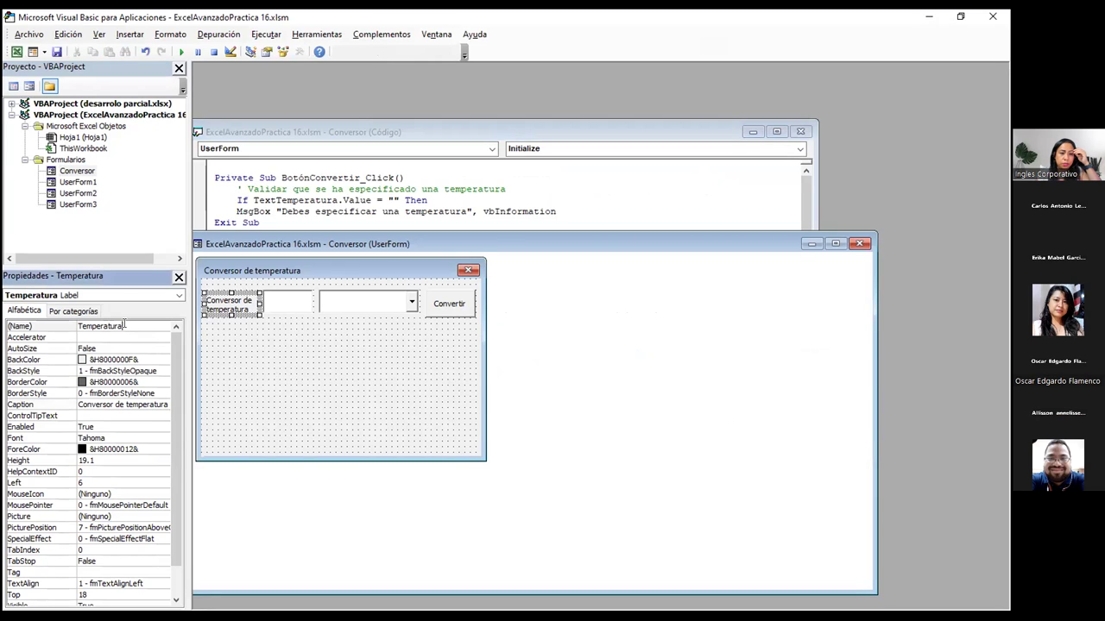
{"action": "left_click_drag", "start_coordinate": [123, 325], "coordinate": [76, 327]}
{"action": "type", "text": "Eti"}
{"action": "type", "text": "queta"}
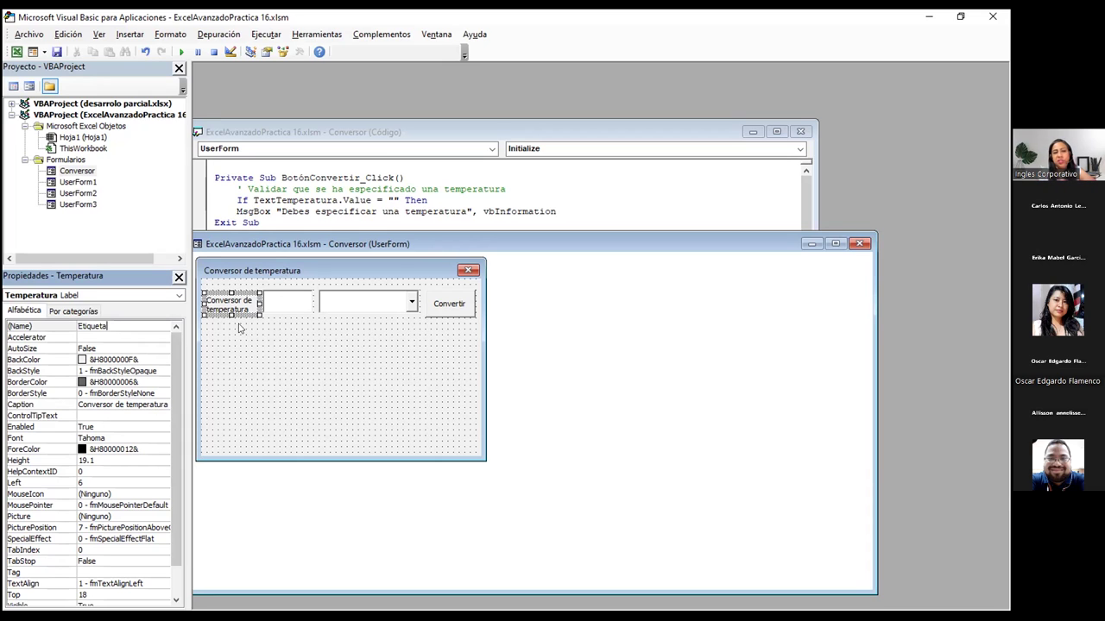
- Set the Etiqueta label's caption to Temperatura, then try running with F5
{"action": "left_click", "coordinate": [280, 273]}
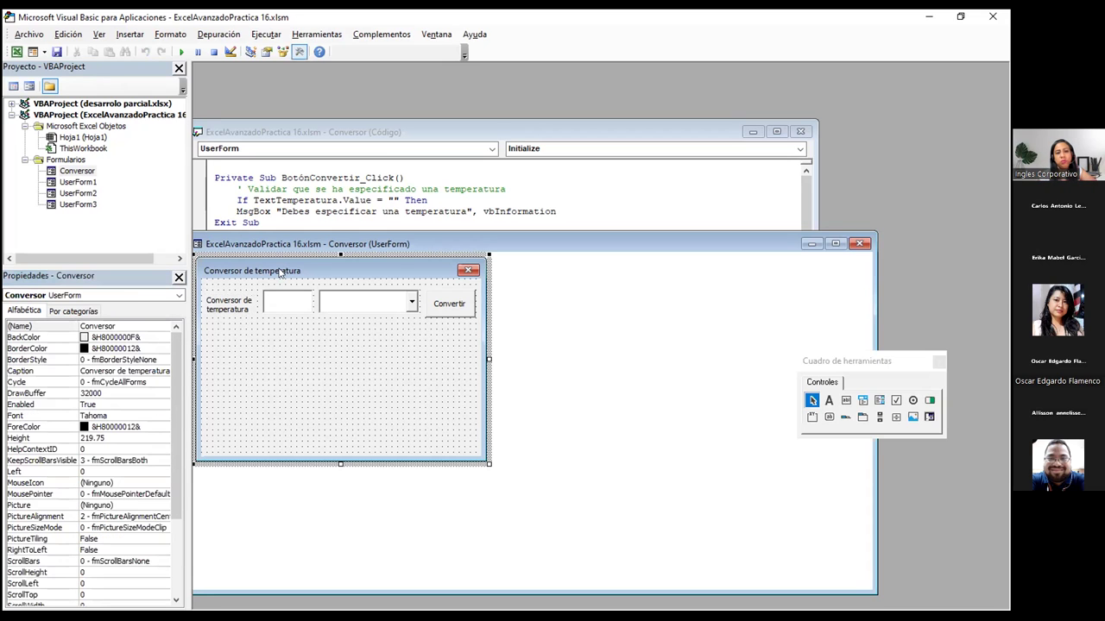
{"action": "left_click", "coordinate": [230, 305]}
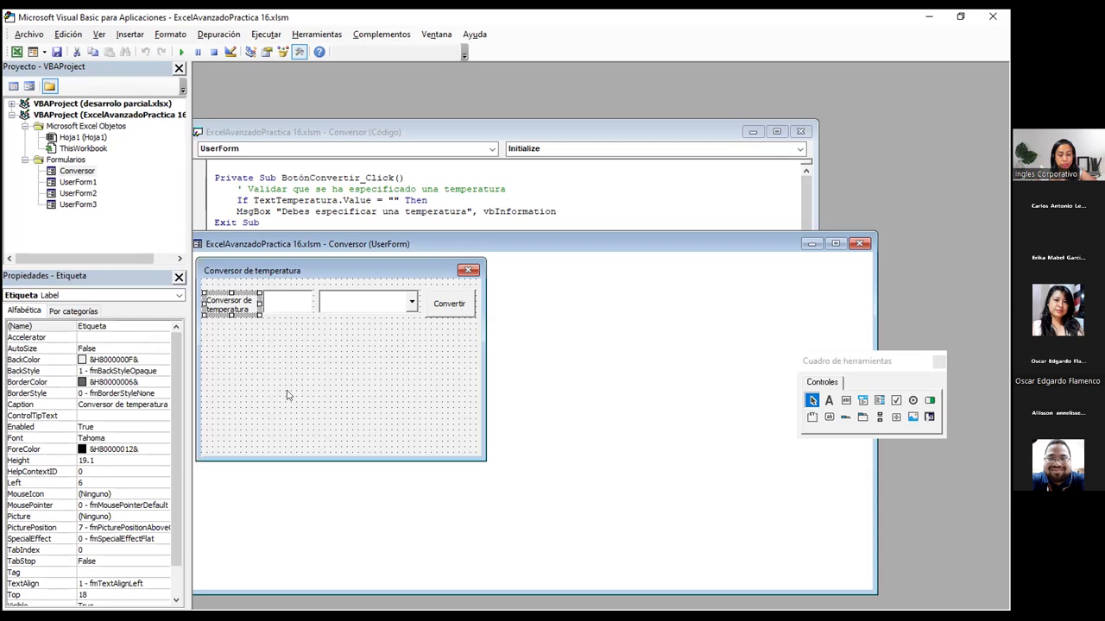
{"action": "left_click", "coordinate": [158, 401]}
{"action": "left_click", "coordinate": [160, 399]}
{"action": "key", "text": "BackSpace"}
{"action": "key", "text": "BackSpace"}
{"action": "key", "text": "BackSpace"}
{"action": "key", "text": "BackSpace"}
{"action": "key", "text": "BackSpace"}
{"action": "type", "text": "T"}
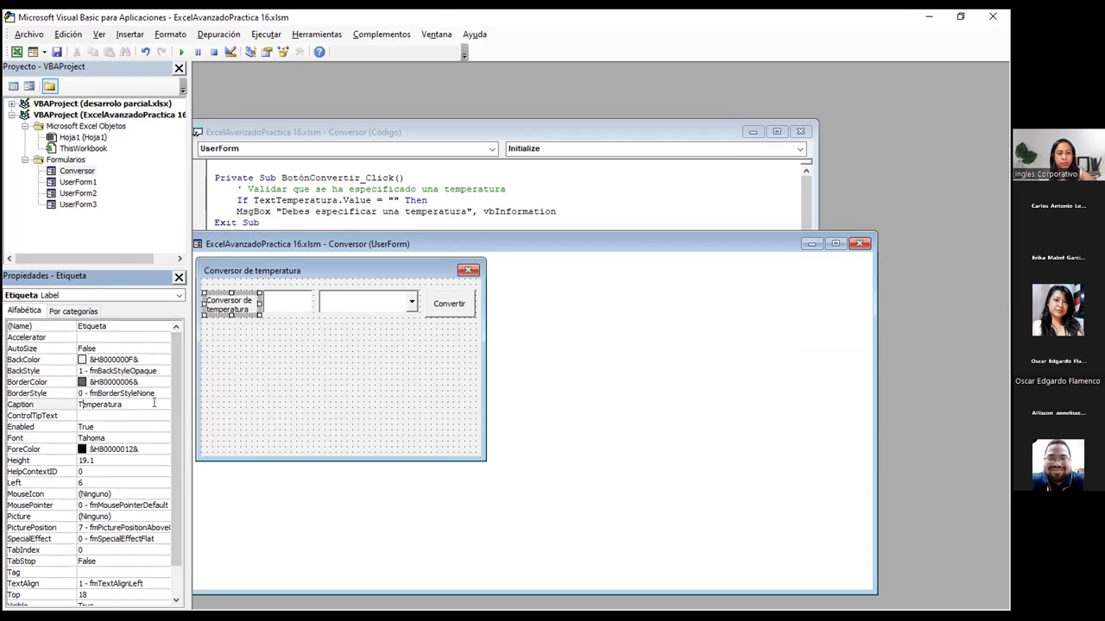
{"action": "key", "text": "Return"}
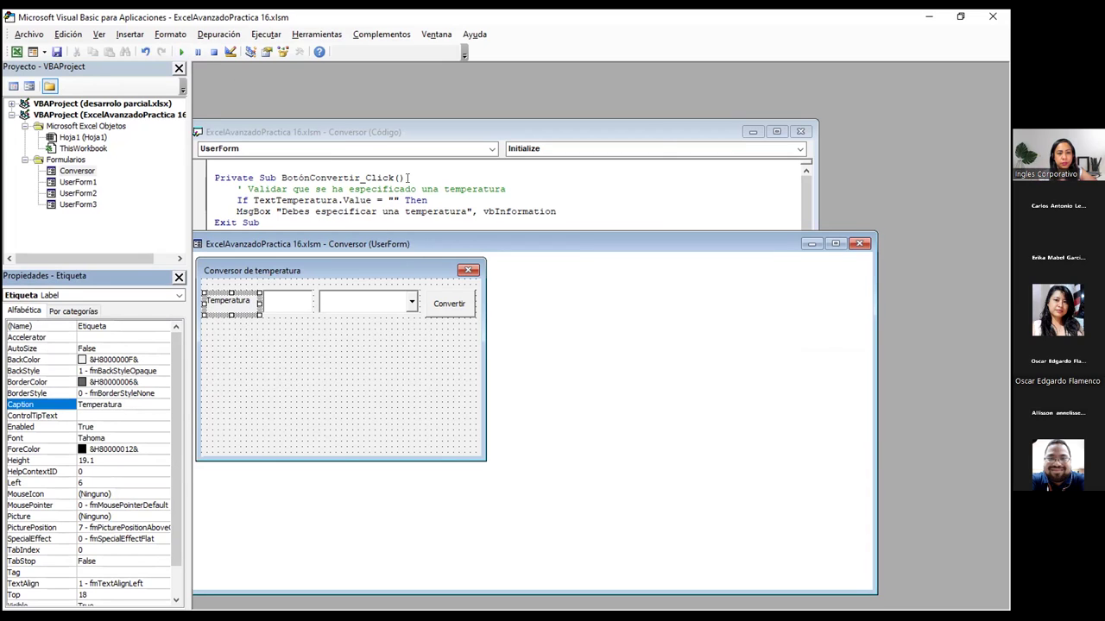
{"action": "key", "text": "F5"}
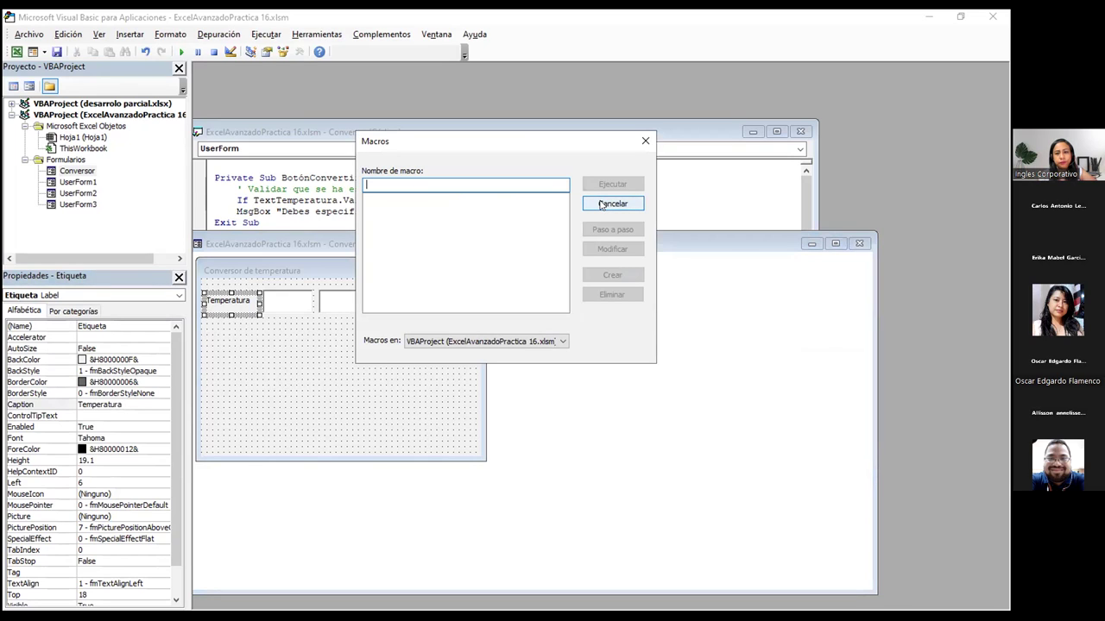
- Cancel the Macros list and run the Conversor form from its code window
{"action": "left_click", "coordinate": [601, 204]}
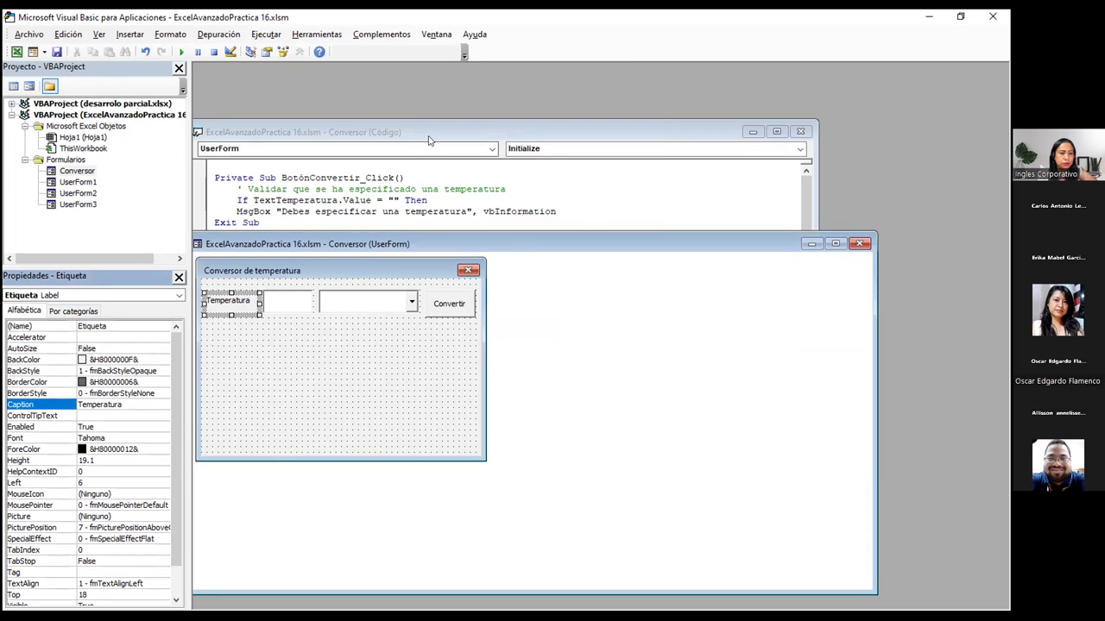
{"action": "left_click", "coordinate": [400, 135]}
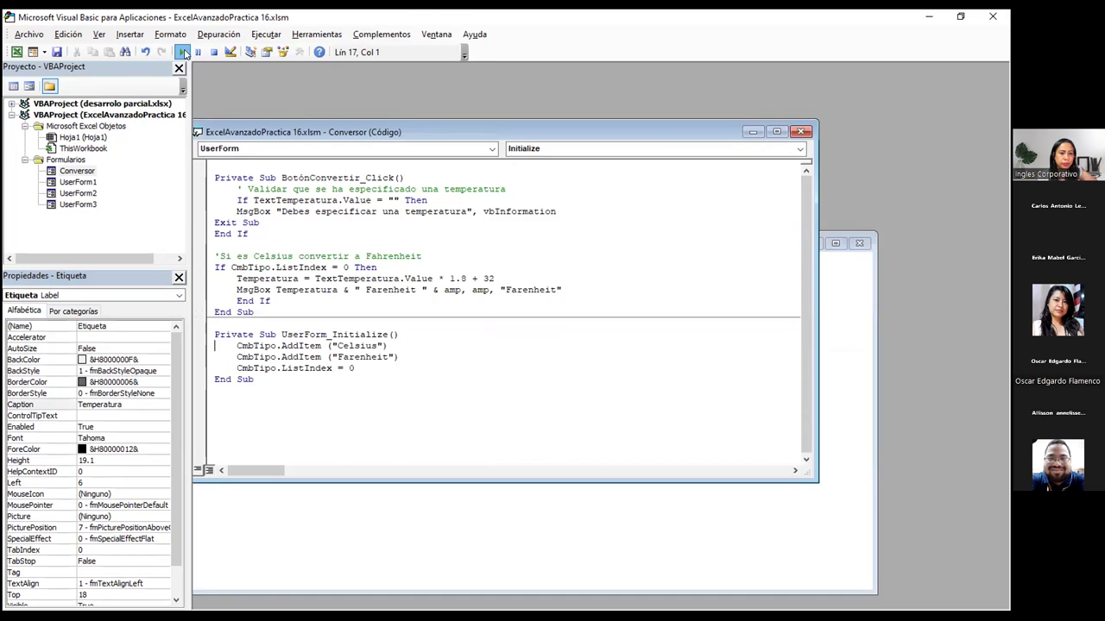
{"action": "left_click", "coordinate": [184, 53]}
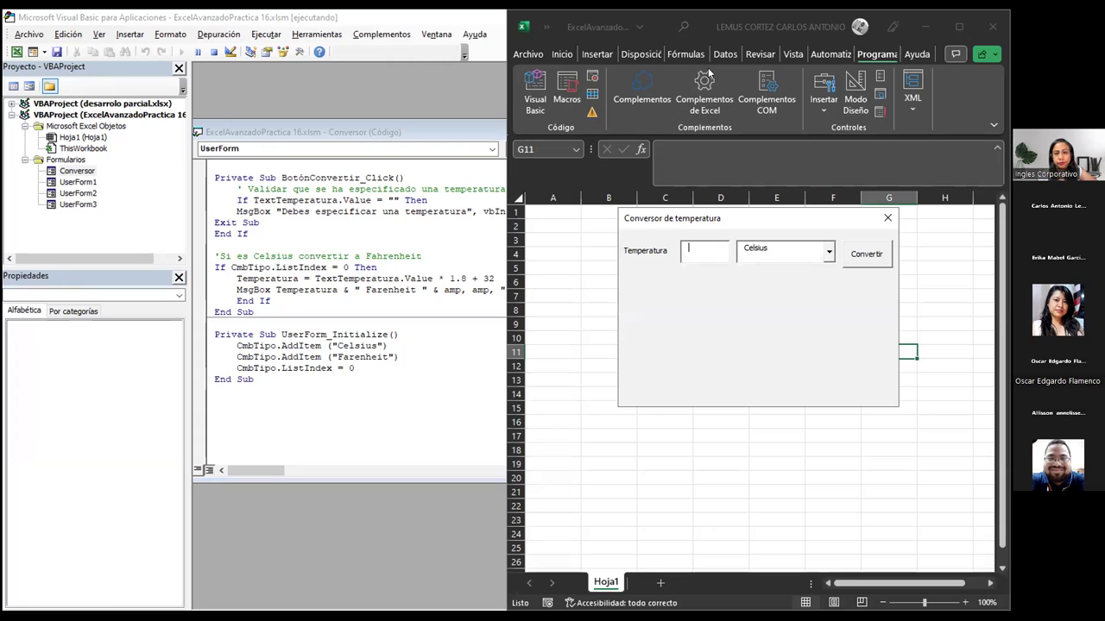
- Convert 24 Celsius and dismiss the 75.2 Farenheit result message
{"action": "type", "text": "24"}
{"action": "left_click", "coordinate": [853, 256]}
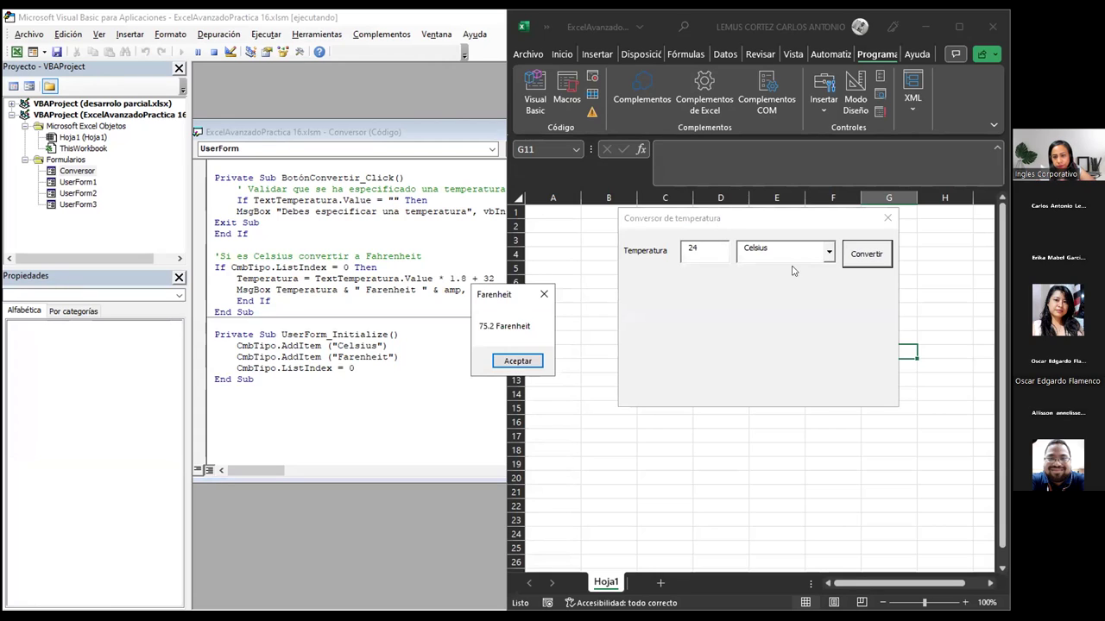
{"action": "left_click", "coordinate": [517, 362]}
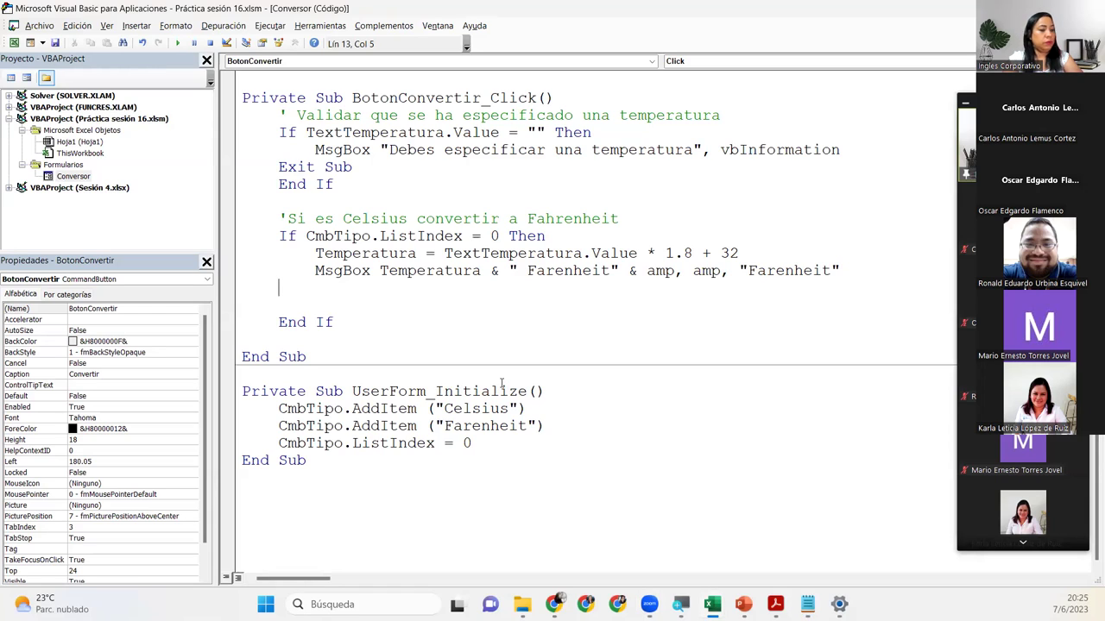
- Add an Else line followed by the comment 'Si es Fahrenheit convertir a Celsius'
{"action": "type", "text": "Else"}
{"action": "key", "text": "Return"}
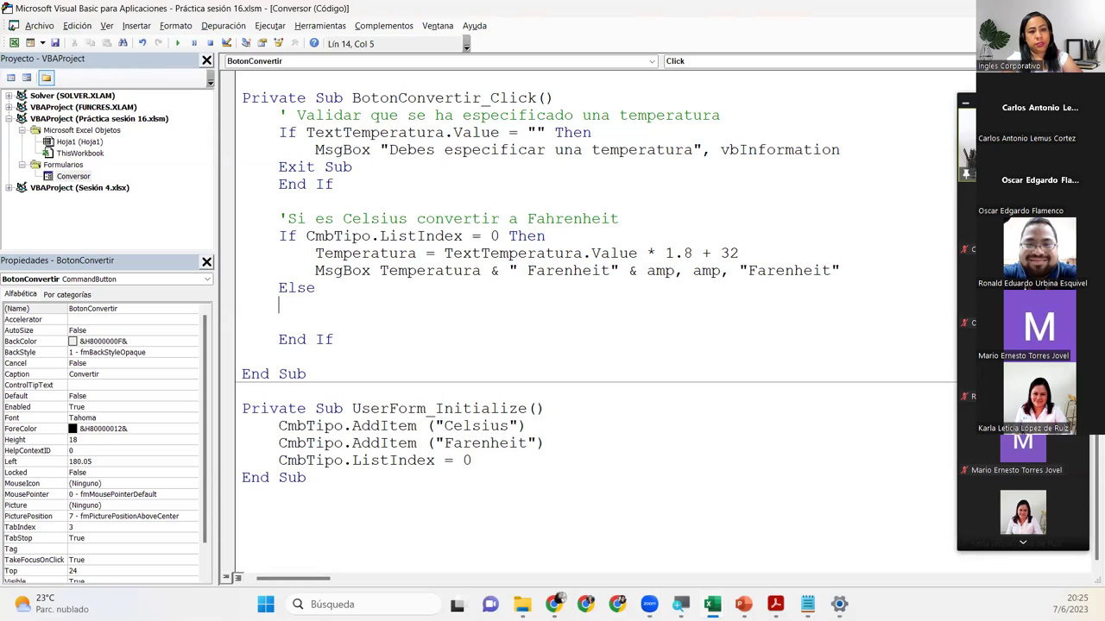
{"action": "type", "text": "'Si es Fahren"}
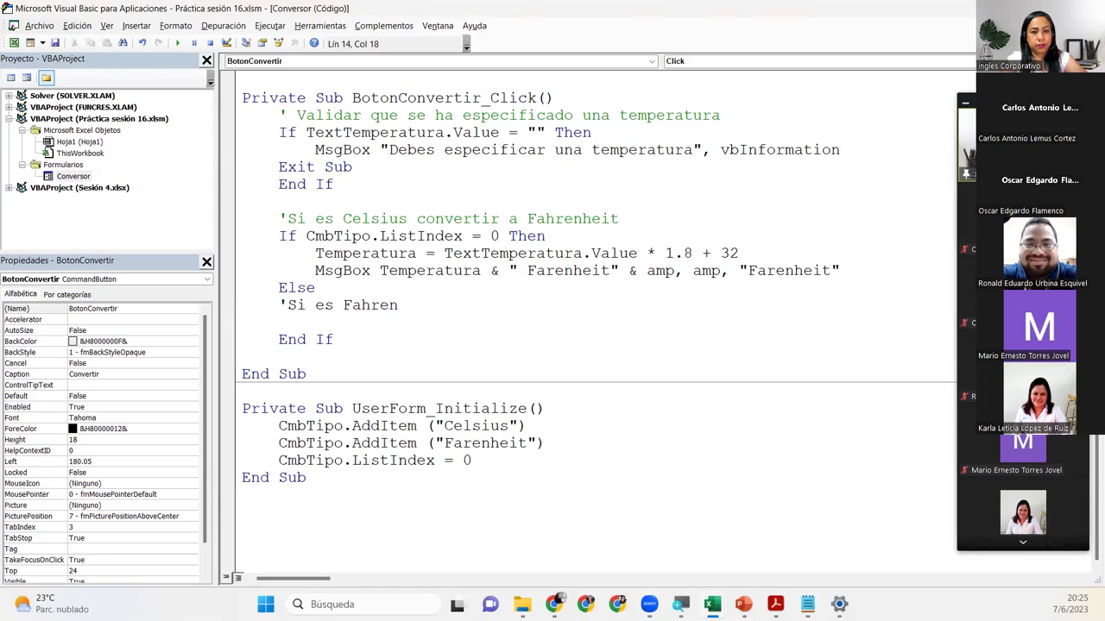
{"action": "type", "text": "heit "}
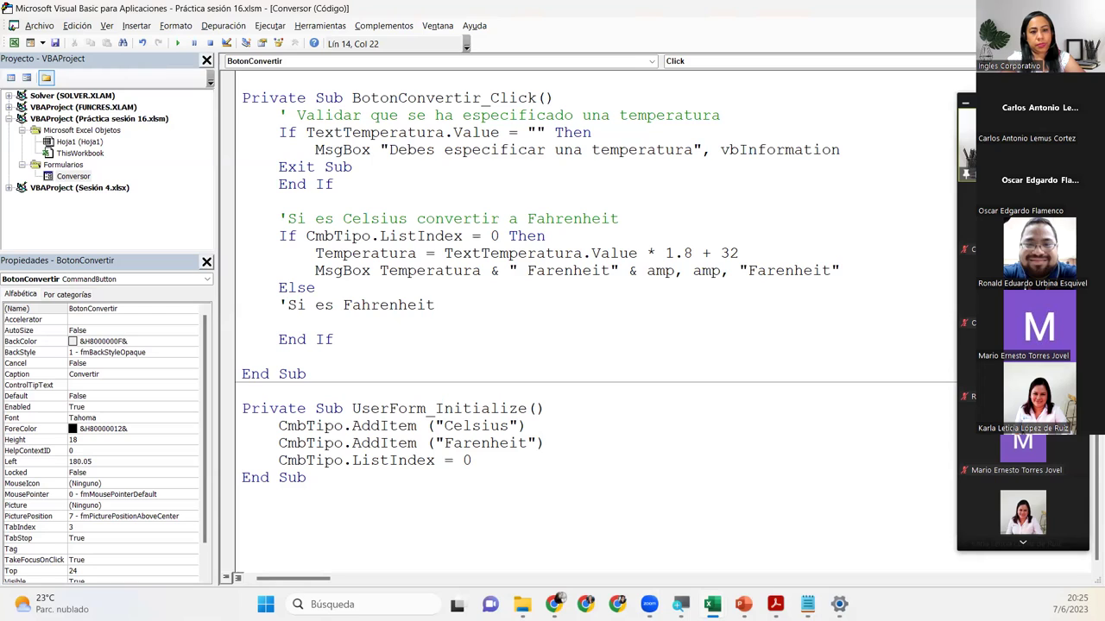
{"action": "type", "text": "convertir a Celsiu"}
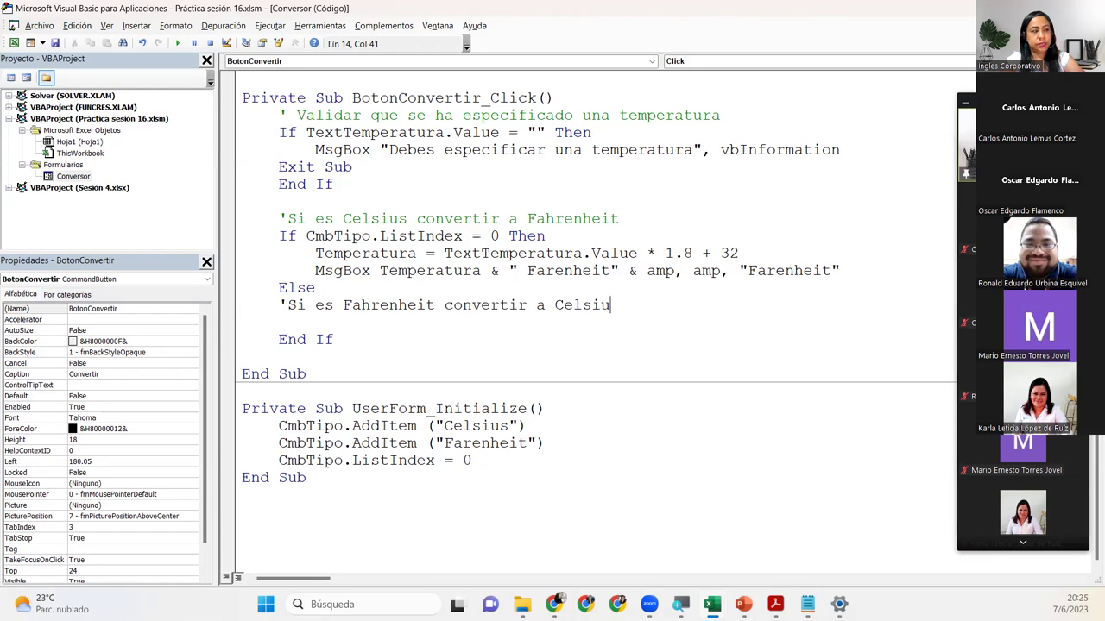
{"action": "type", "text": "s"}
{"action": "key", "text": "Return"}
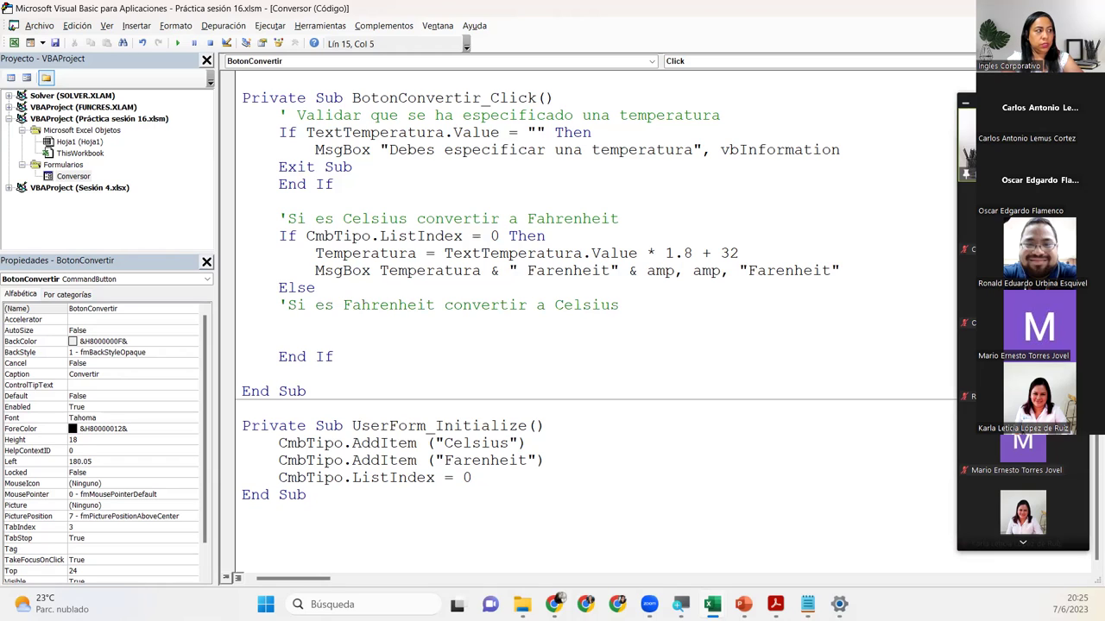
- Write temperatura = (TextTemperatura.Value - 32) * 5 / 9 under the comment, using IntelliSense
{"action": "key", "text": "Tab"}
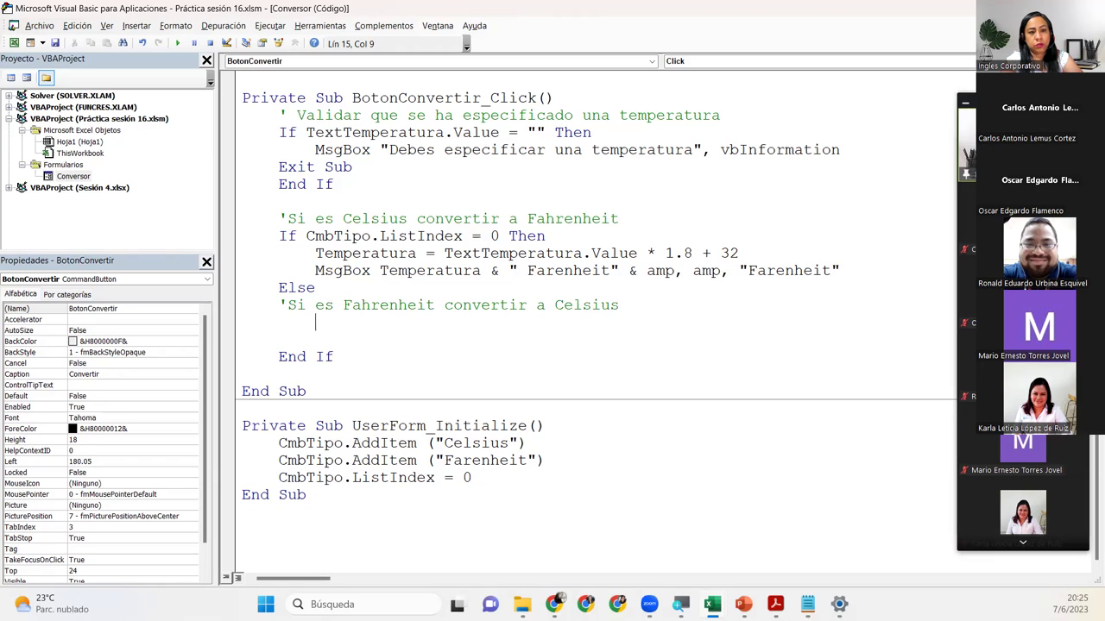
{"action": "type", "text": "t"}
{"action": "key", "text": "ctrl+space"}
{"action": "type", "text": "emper"}
{"action": "key", "text": "BackSpace"}
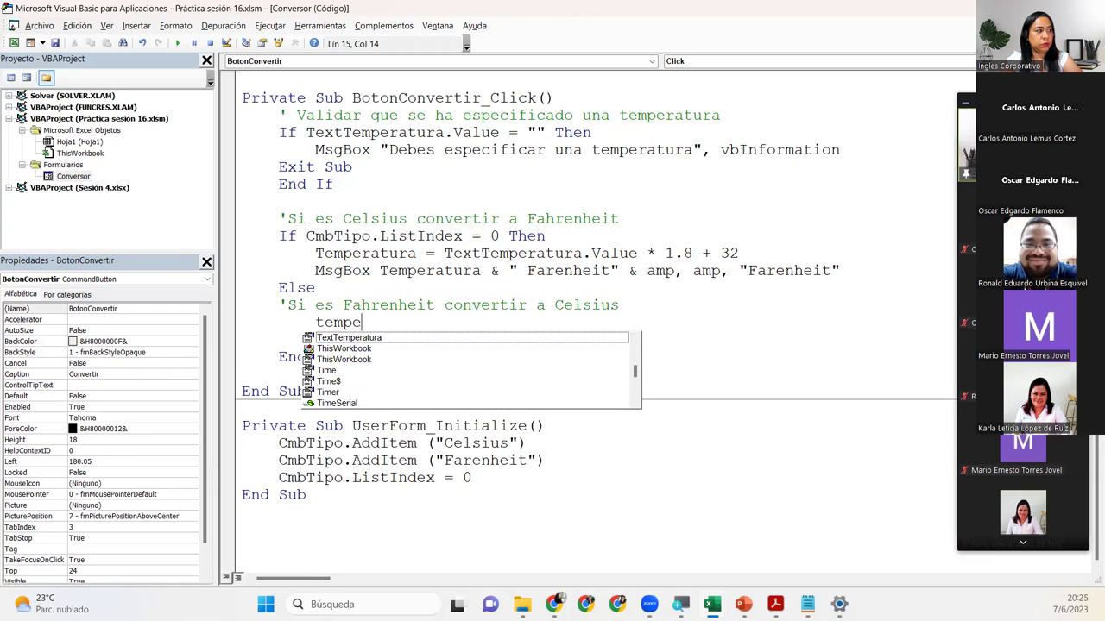
{"action": "type", "text": "ratura"}
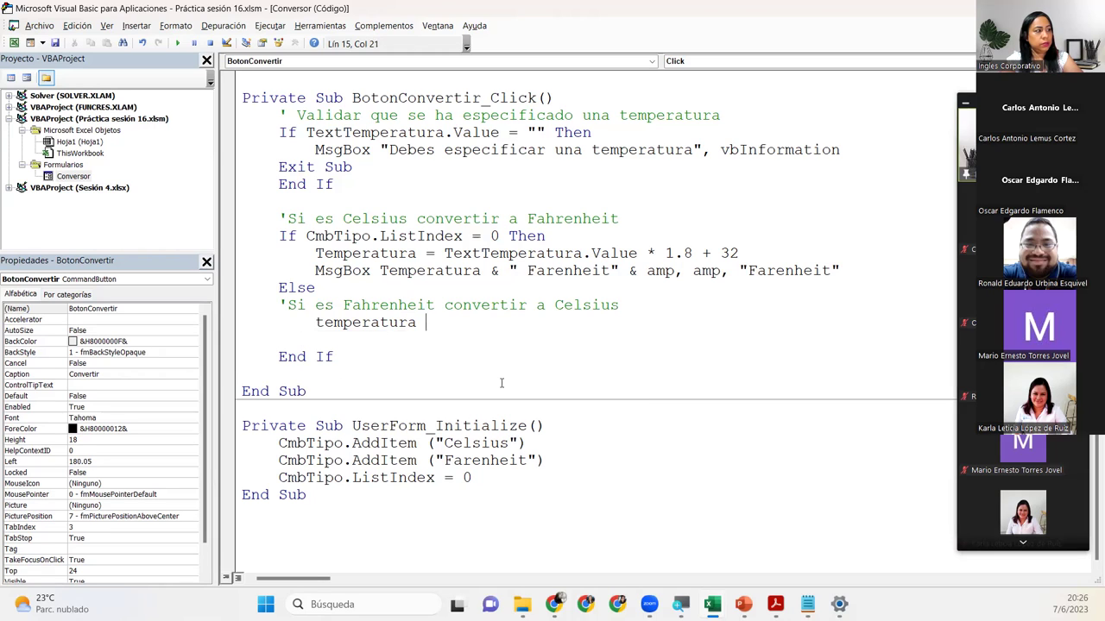
{"action": "type", "text": " ="}
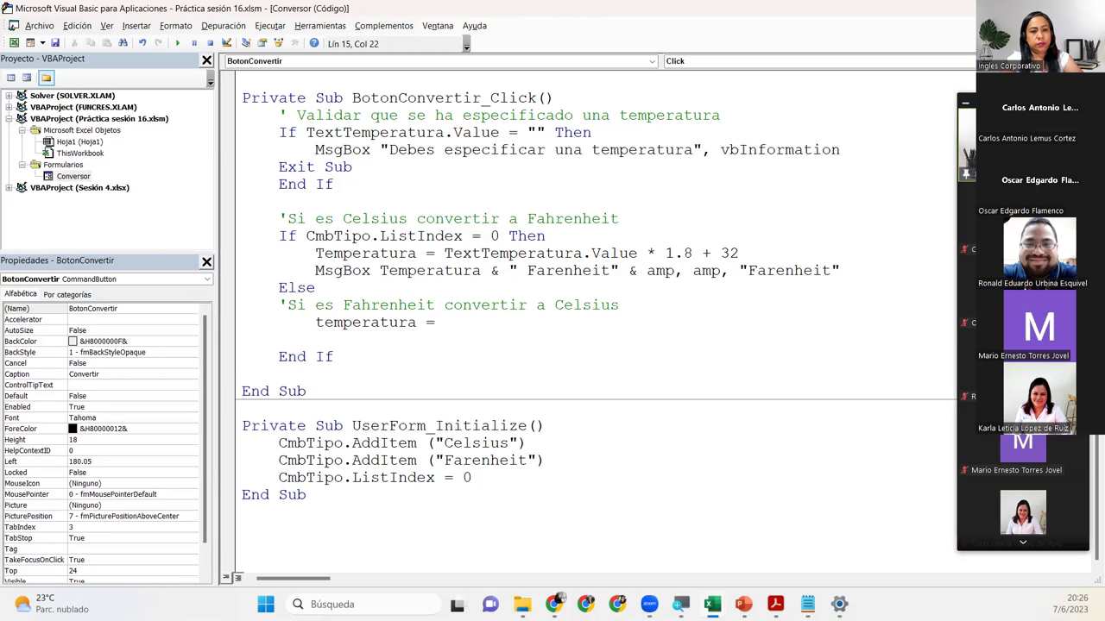
{"action": "type", "text": " ("}
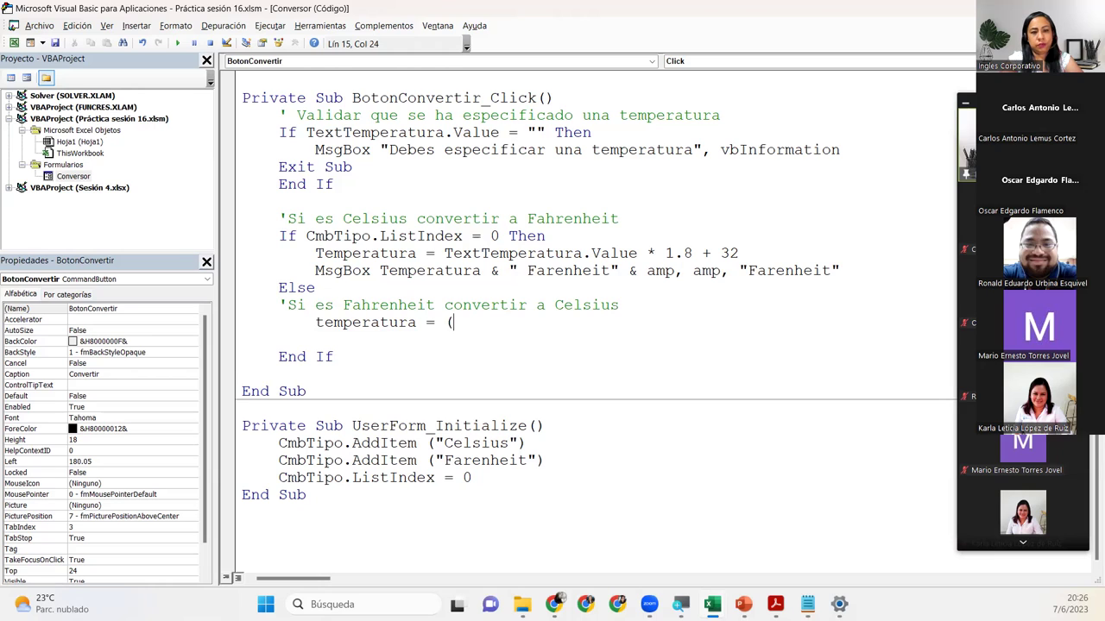
{"action": "type", "text": "text"}
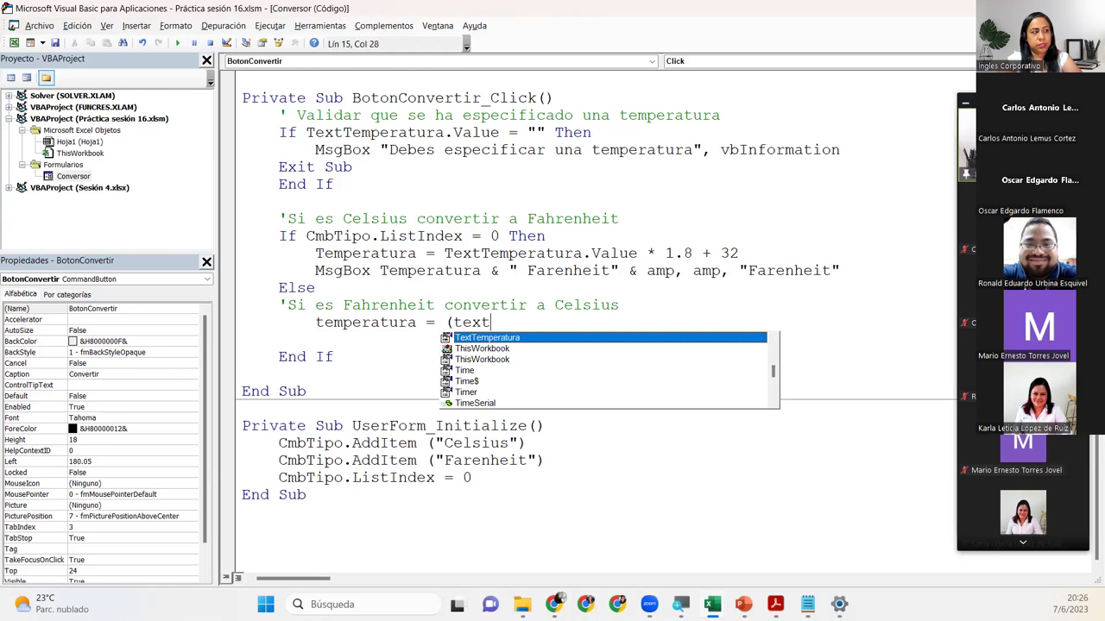
{"action": "key", "text": "Tab"}
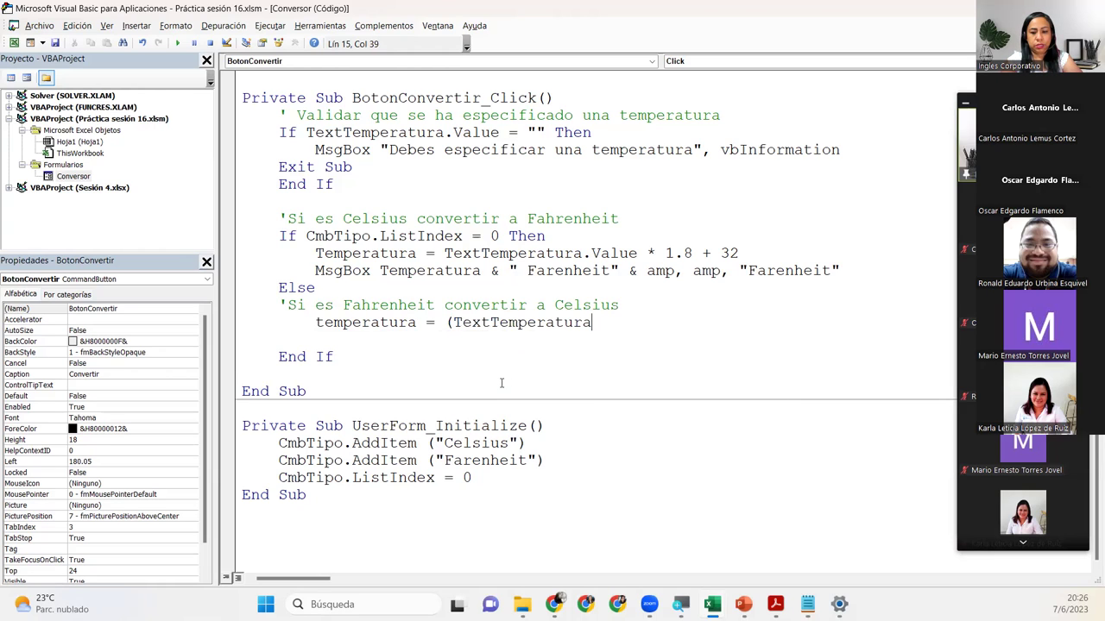
{"action": "type", "text": ".Va"}
{"action": "key", "text": "Tab"}
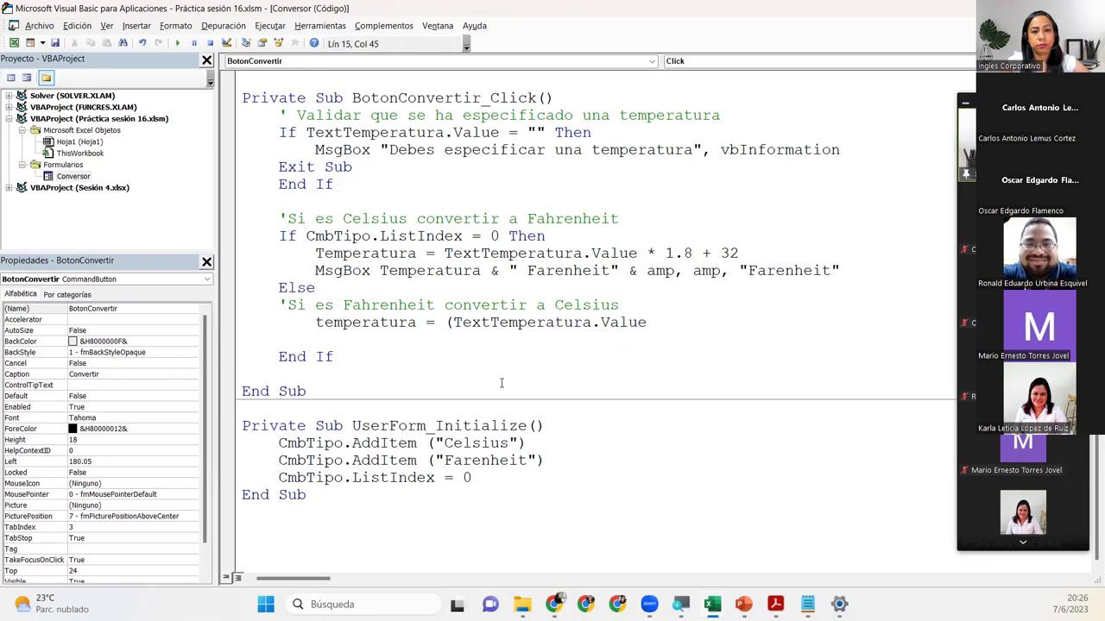
{"action": "type", "text": "- 32)"}
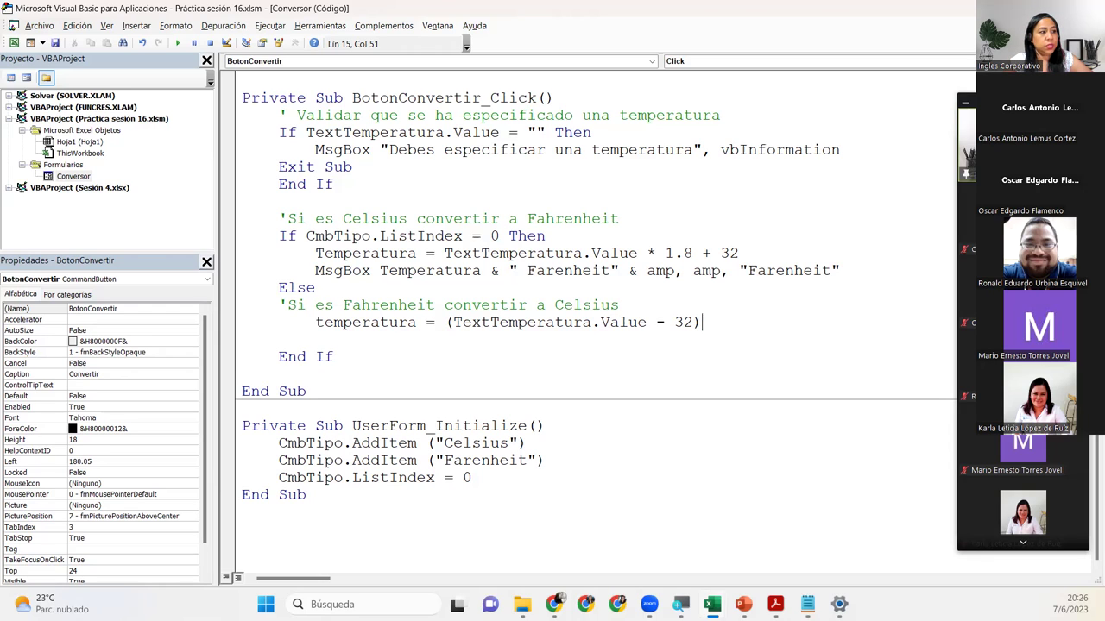
{"action": "type", "text": "*"}
{"action": "key", "text": "BackSpace"}
{"action": "type", "text": "* 5 / 9"}
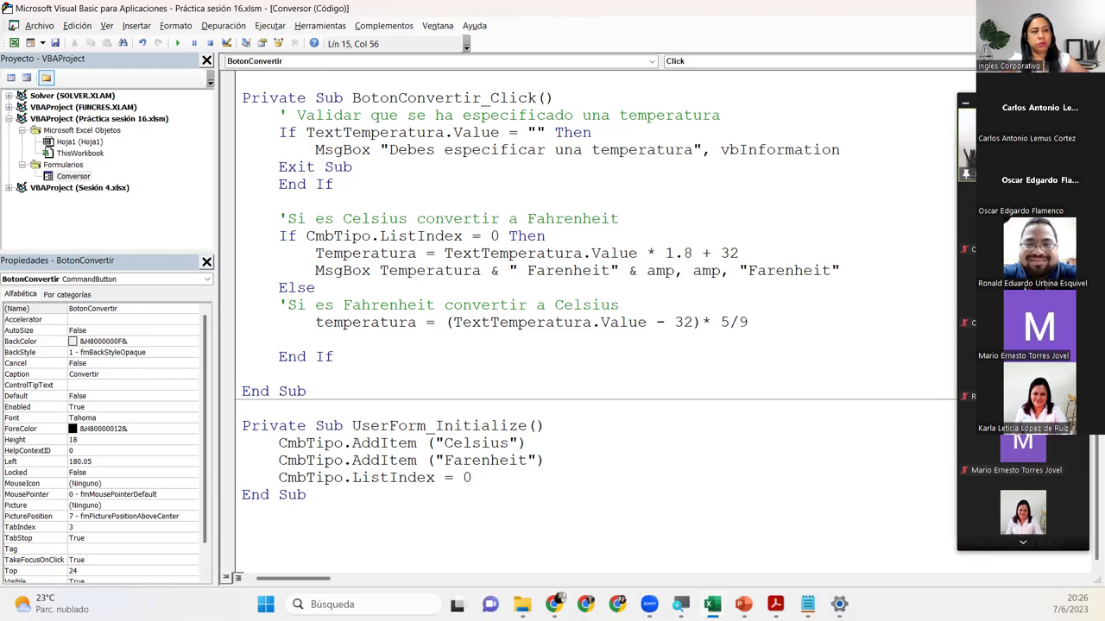
{"action": "key", "text": "Return"}
{"action": "key", "text": "ctrl+Home"}
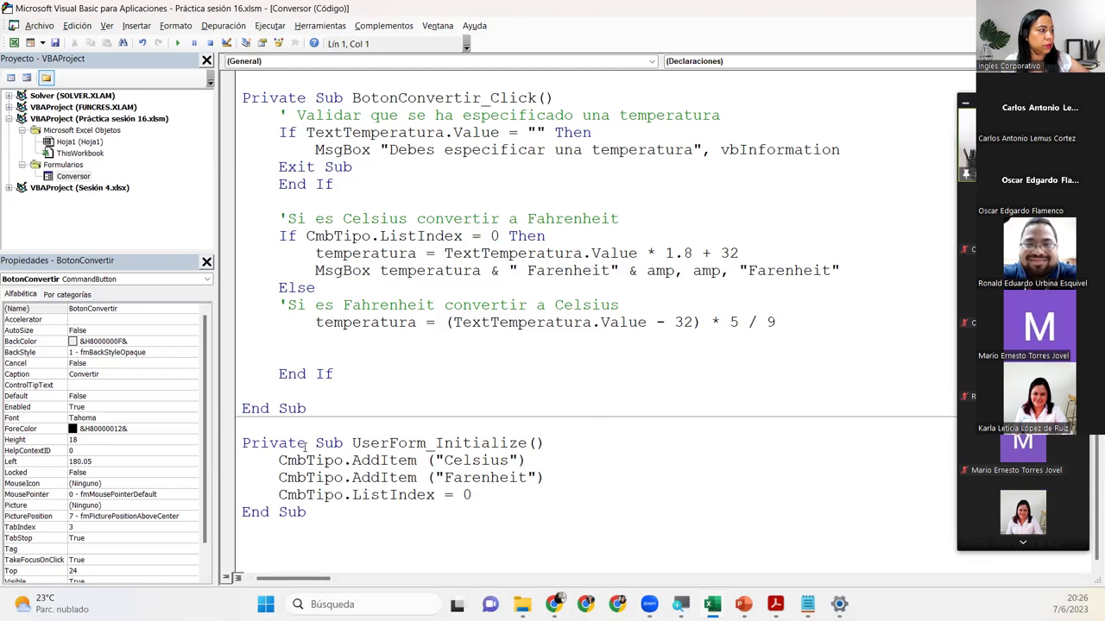
- Add MsgBox temperatura & " Celsius" below the formula and remove the blank line before End If
{"action": "left_click", "coordinate": [333, 347]}
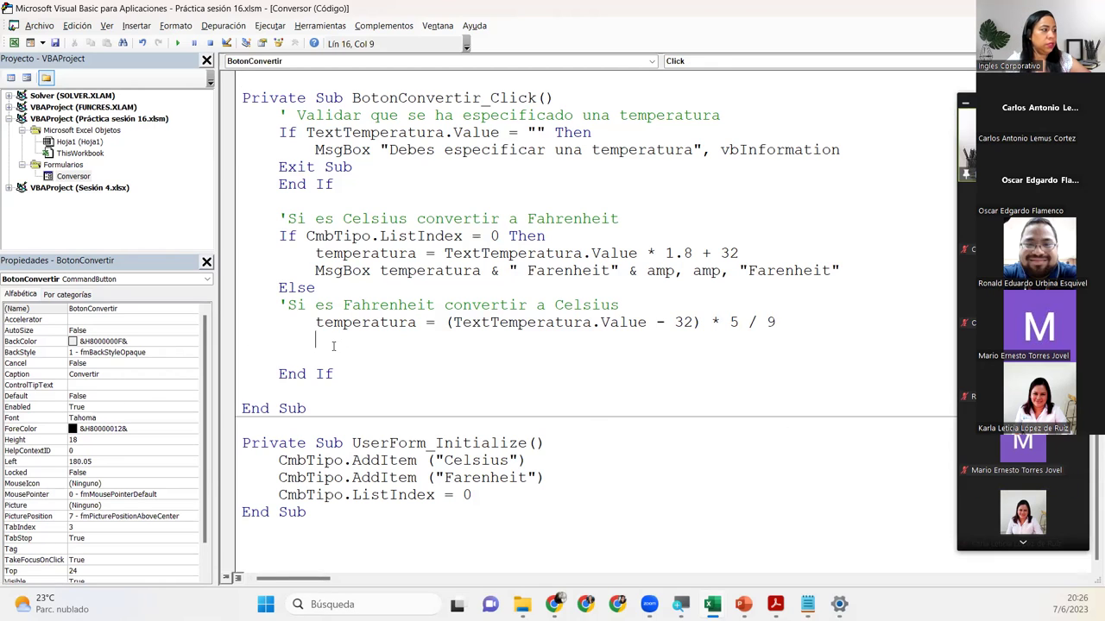
{"action": "key", "text": "ctrl+space"}
{"action": "type", "text": "Ms"}
{"action": "key", "text": "Tab"}
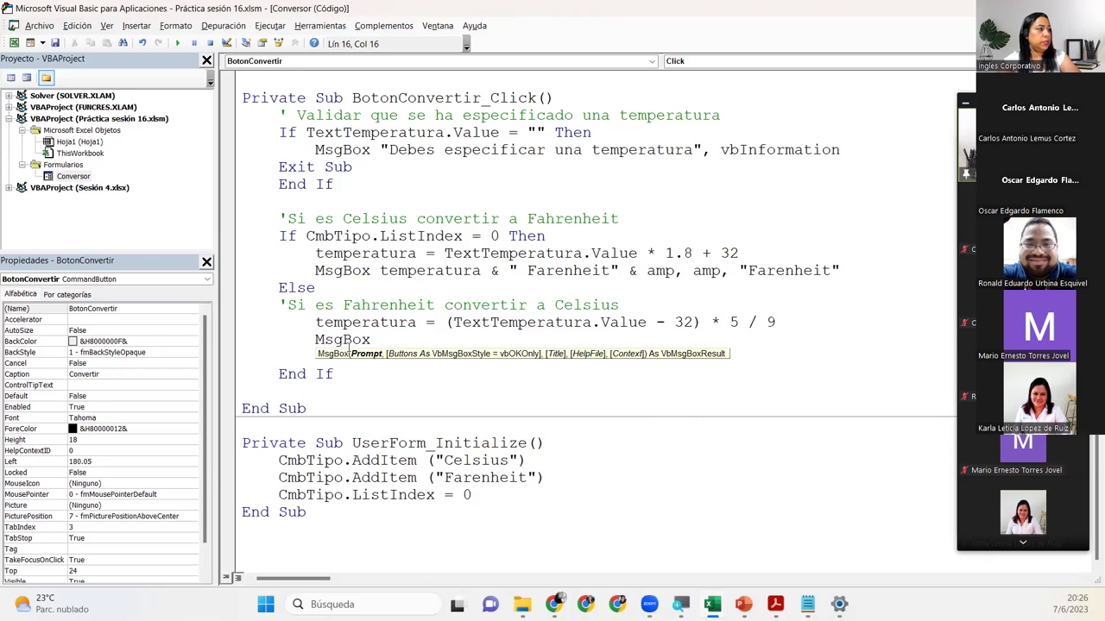
{"action": "type", "text": "temperatura"}
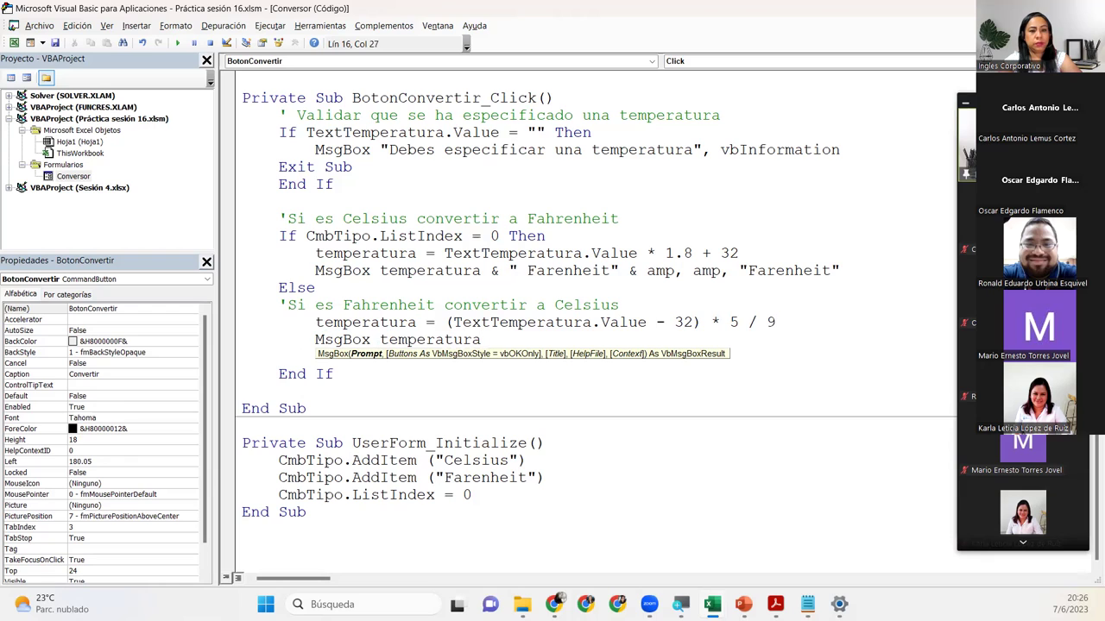
{"action": "type", "text": " & \" Celsius\""}
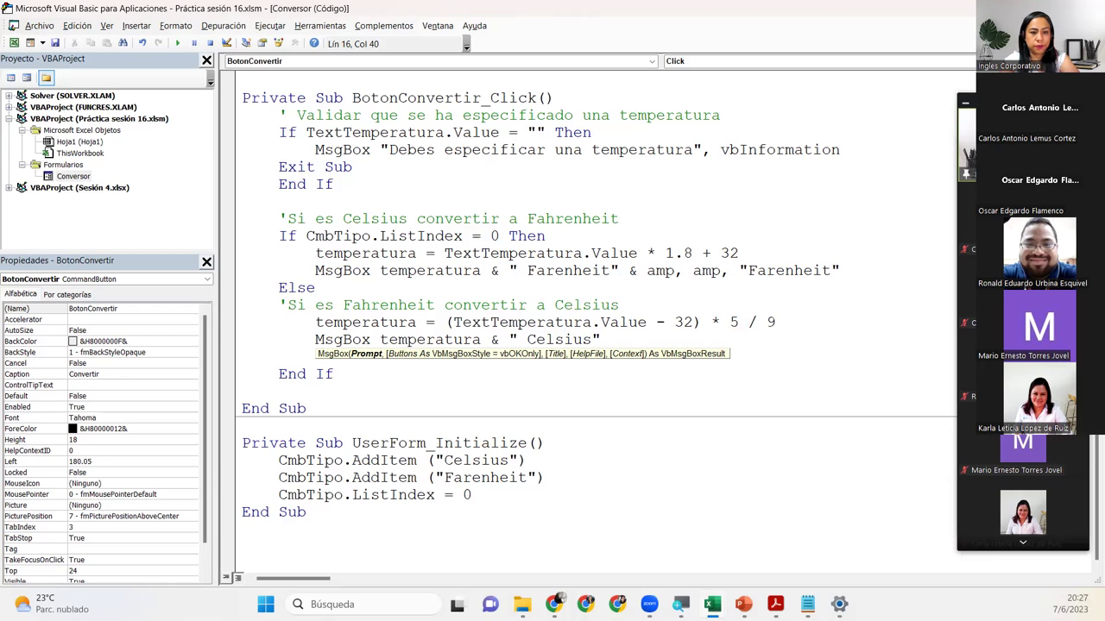
{"action": "type", "text": " & amp"}
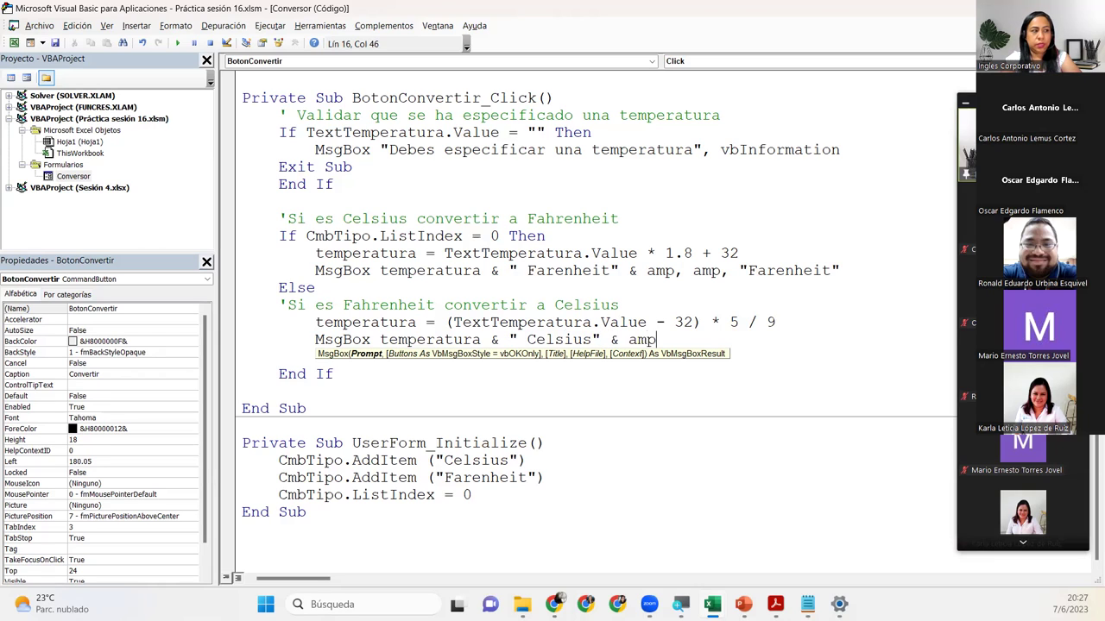
{"action": "type", "text": ","}
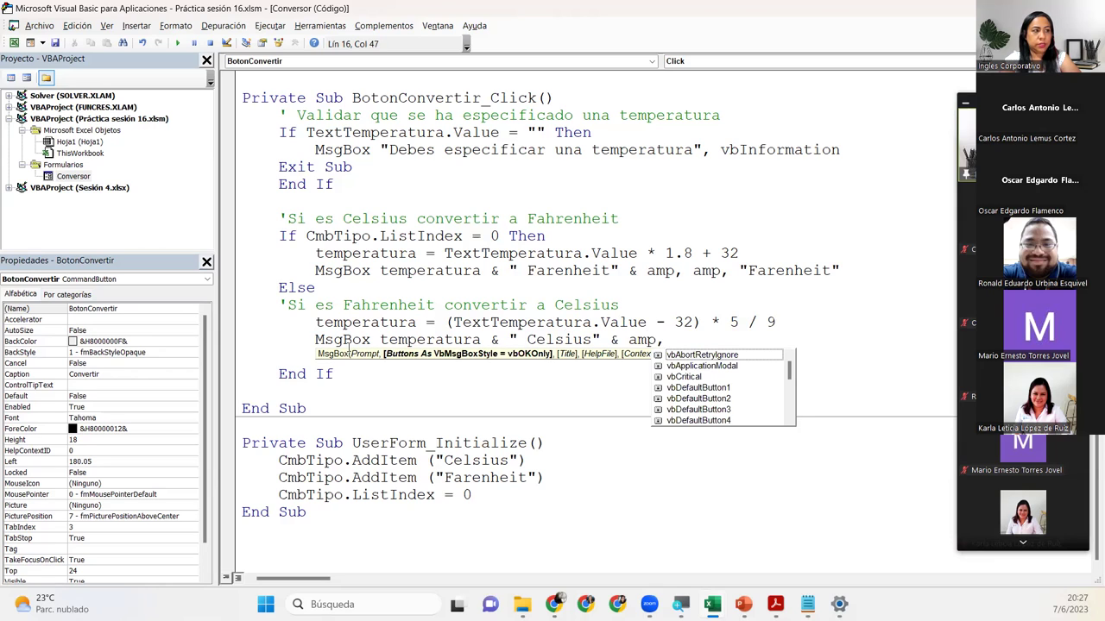
{"action": "type", "text": " am"}
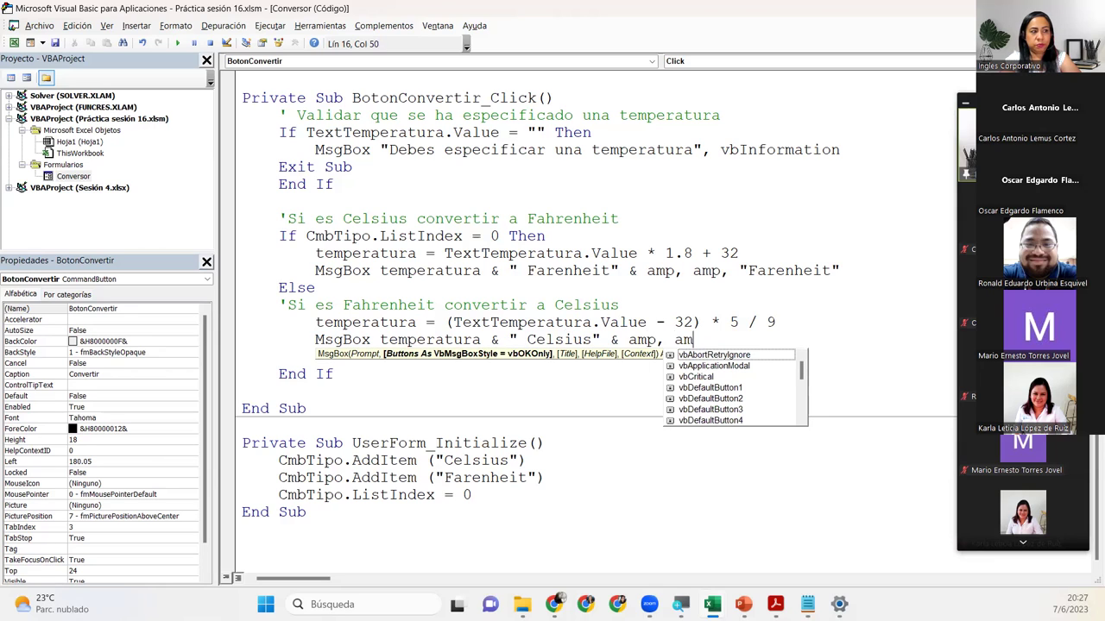
{"action": "type", "text": "p"}
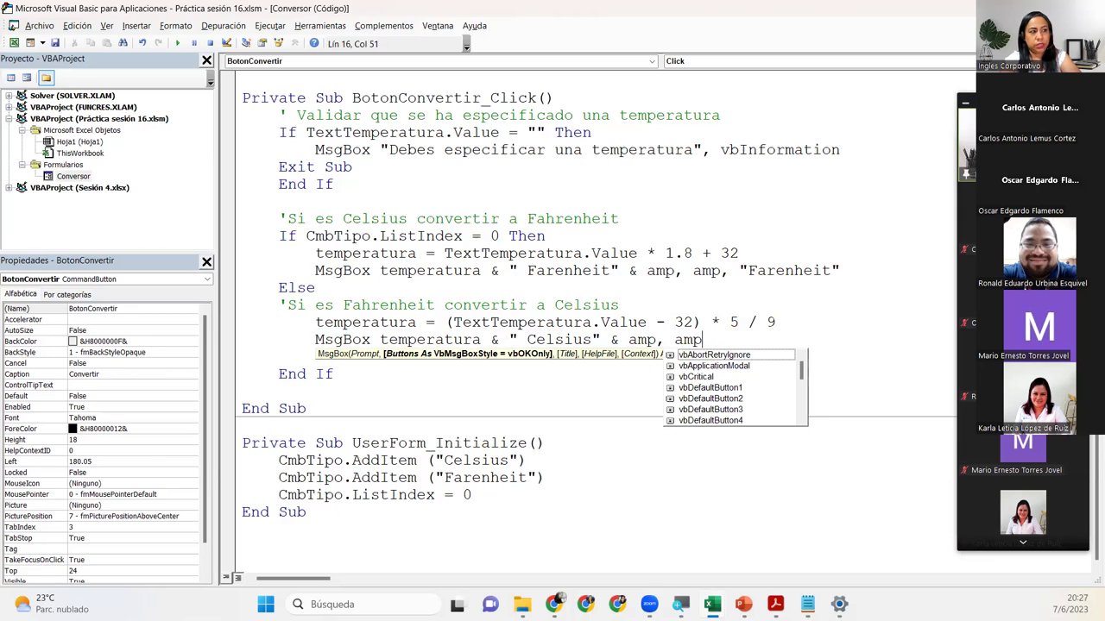
{"action": "type", "text": ", \"Celsius"}
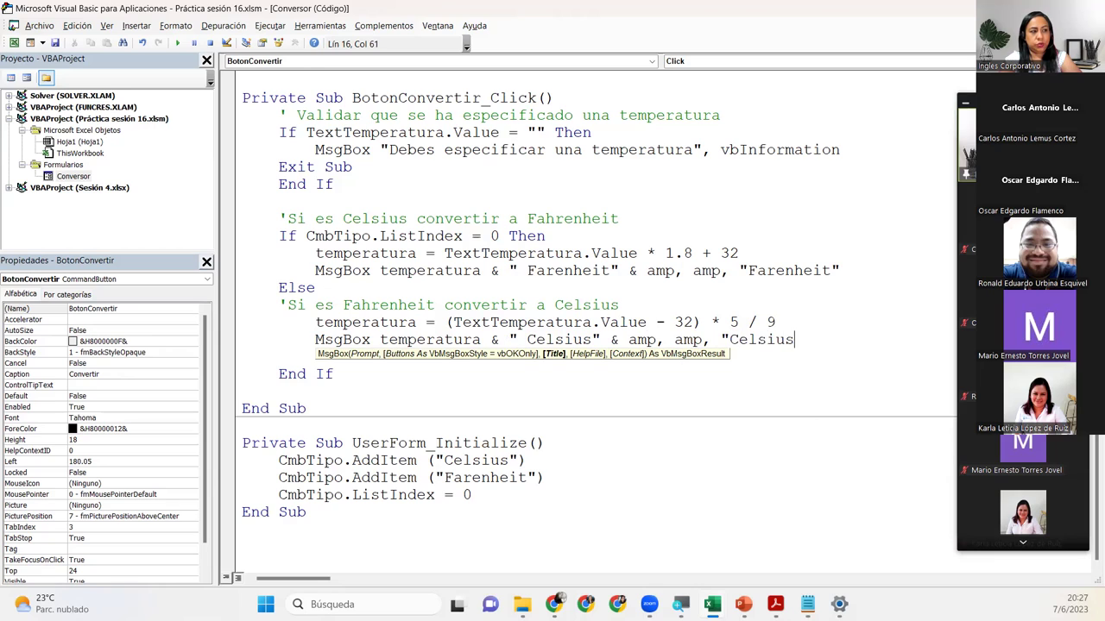
{"action": "type", "text": "\""}
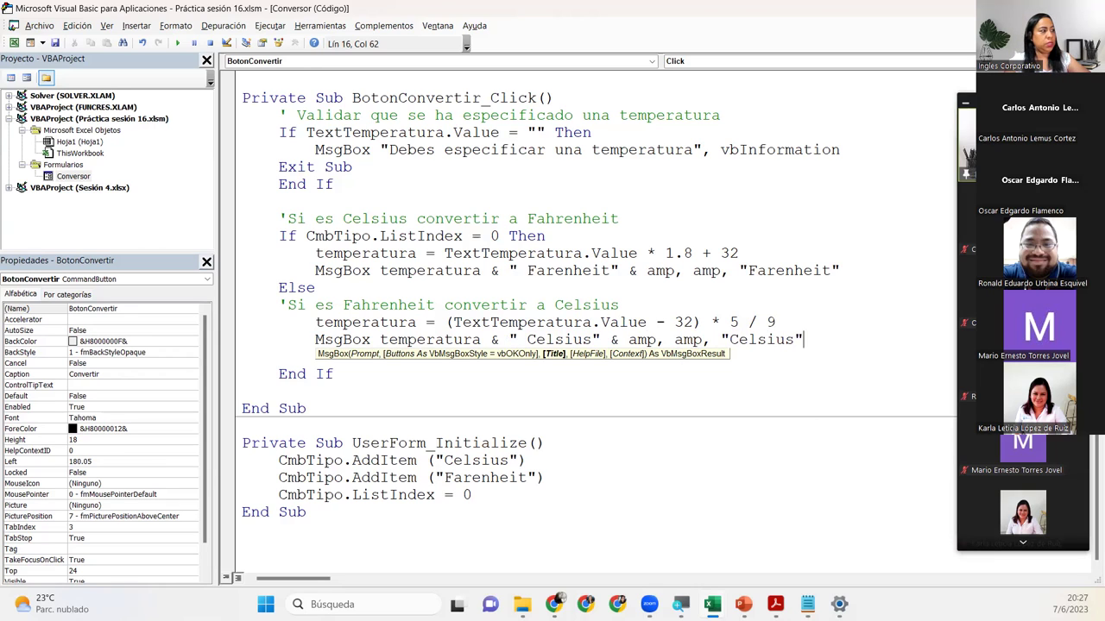
{"action": "key", "text": "Down"}
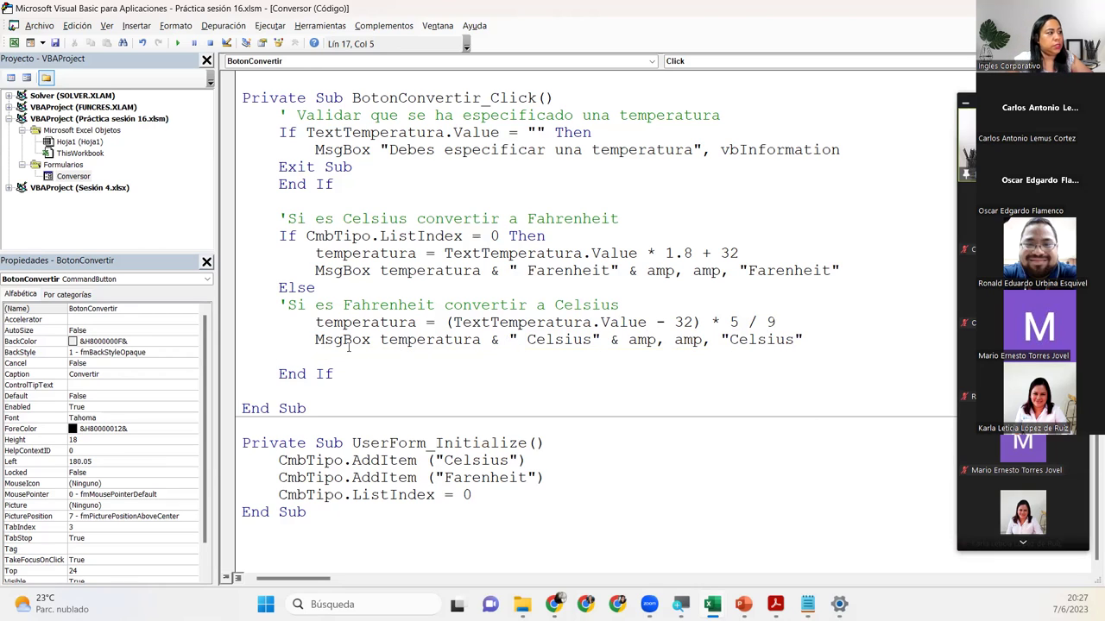
{"action": "key", "text": "Delete"}
{"action": "key", "text": "Delete"}
{"action": "key", "text": "Delete"}
{"action": "key", "text": "Delete"}
{"action": "key", "text": "Delete"}
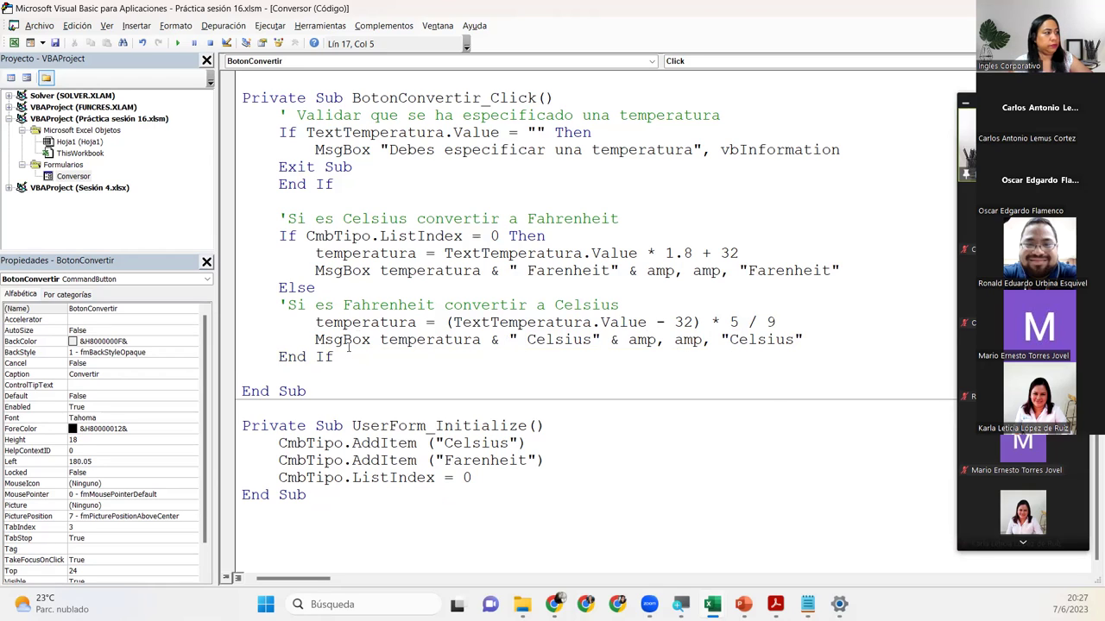
{"action": "key", "text": "End"}
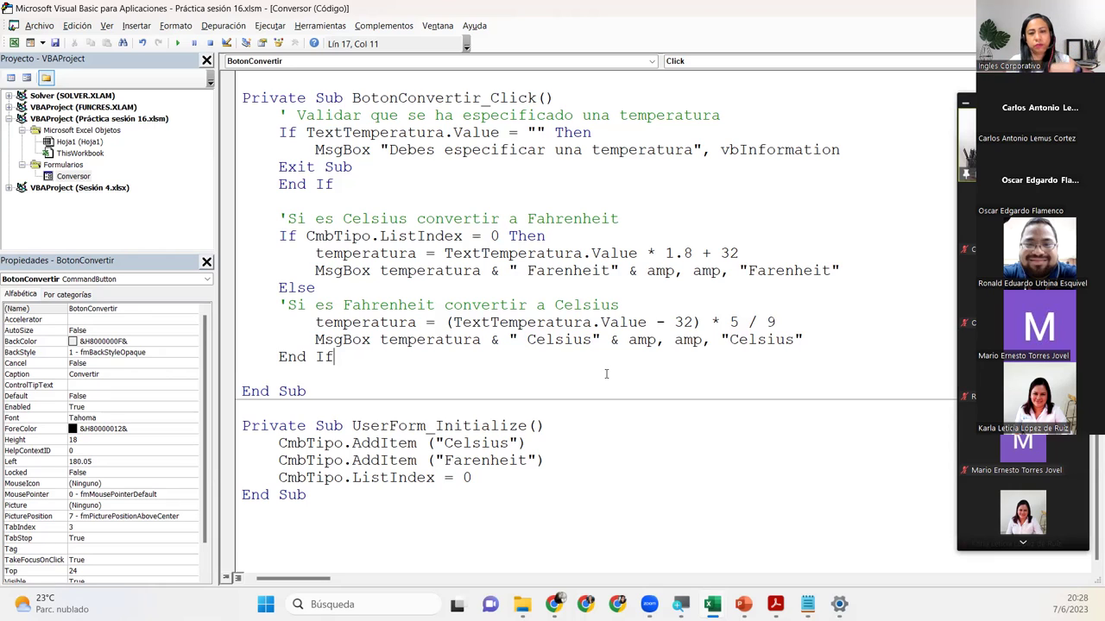
{"action": "double_click", "coordinate": [640, 340]}
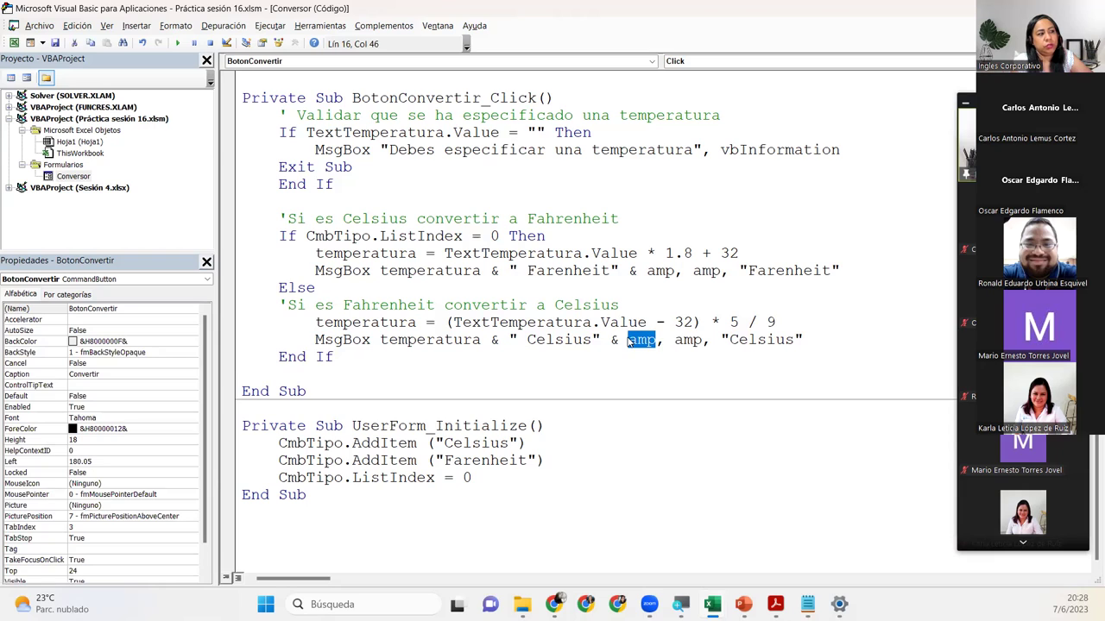
{"action": "key", "text": "Left"}
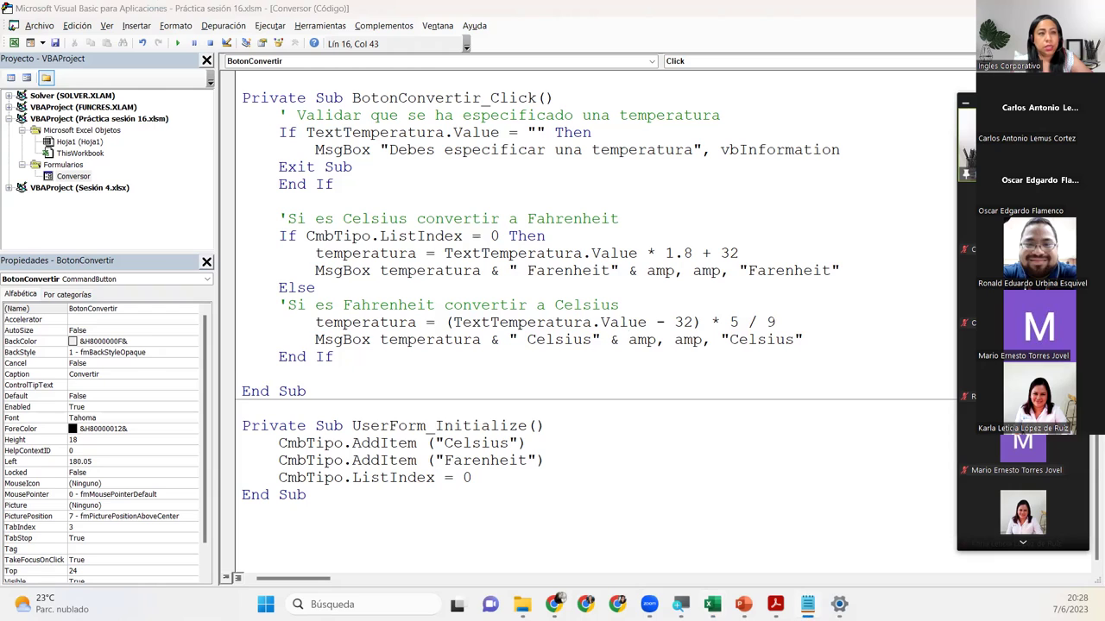
- Run the converter and convert 25 Celsius, dismissing the 77 Farenheit result
{"action": "left_click", "coordinate": [177, 44]}
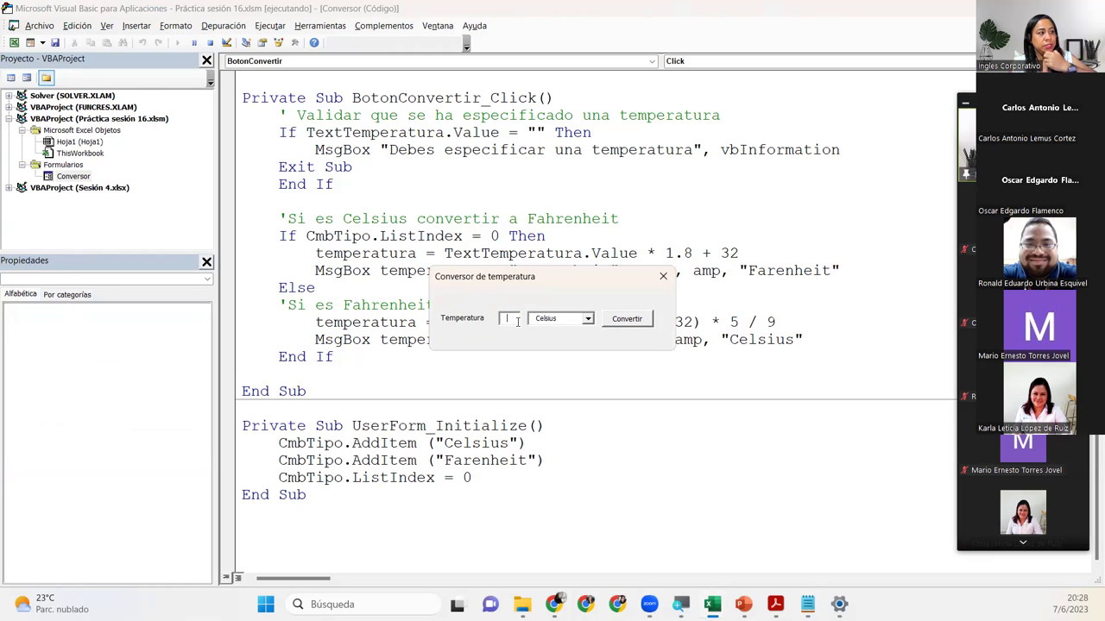
{"action": "type", "text": "25"}
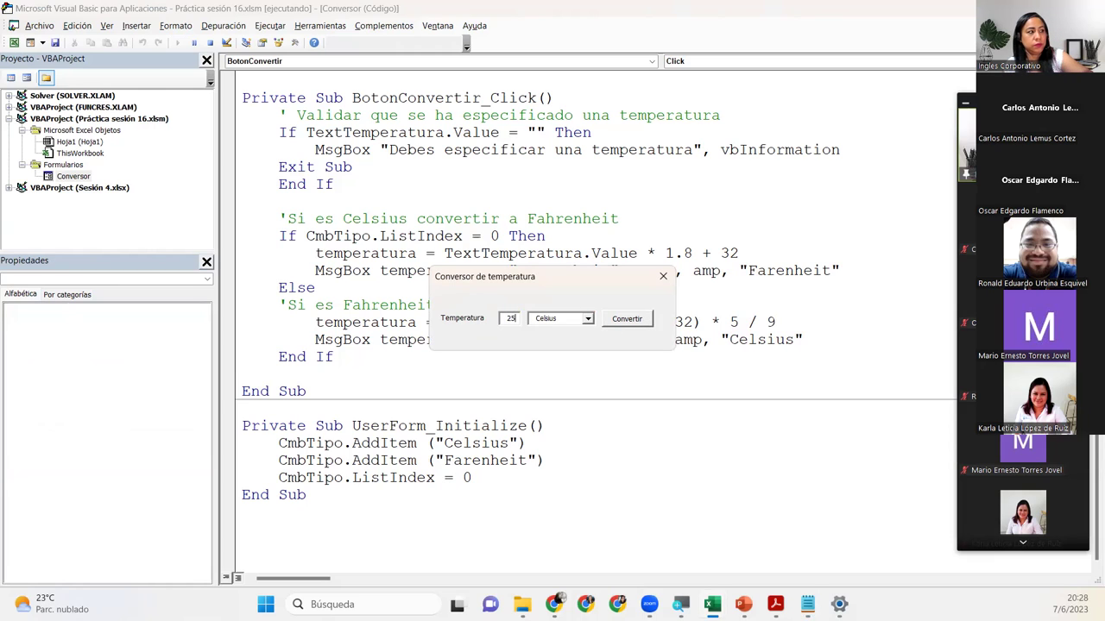
{"action": "left_click", "coordinate": [627, 319]}
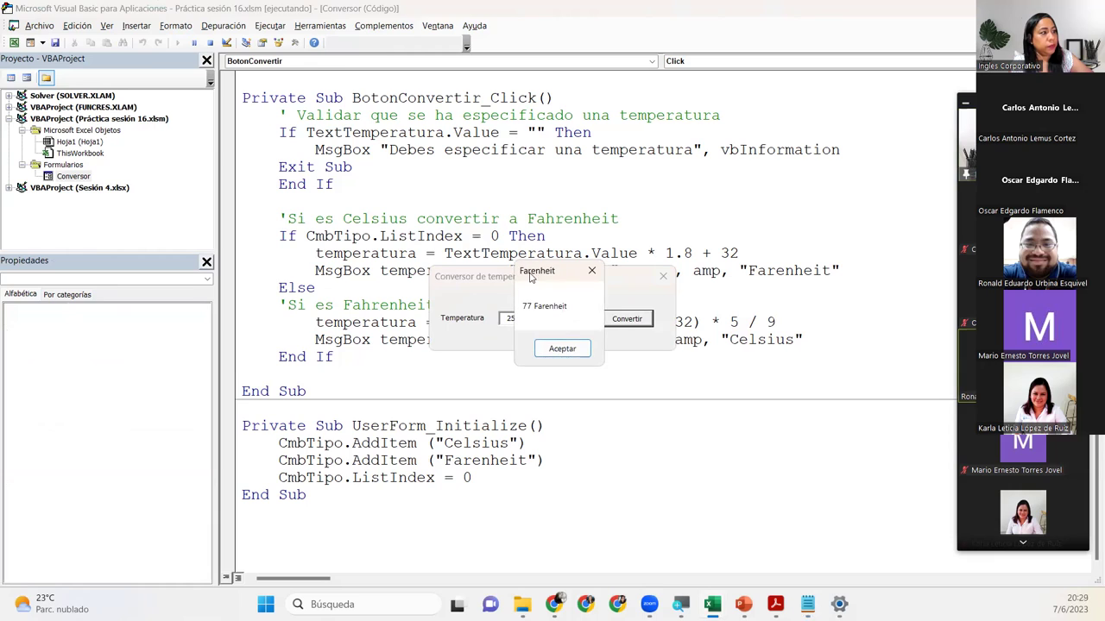
{"action": "left_click", "coordinate": [568, 348]}
- Switch the unit to Farenheit and convert 25, giving -3.88888888888889 Celsius
{"action": "left_click", "coordinate": [589, 320]}
{"action": "left_click", "coordinate": [563, 340]}
{"action": "left_click", "coordinate": [622, 319]}
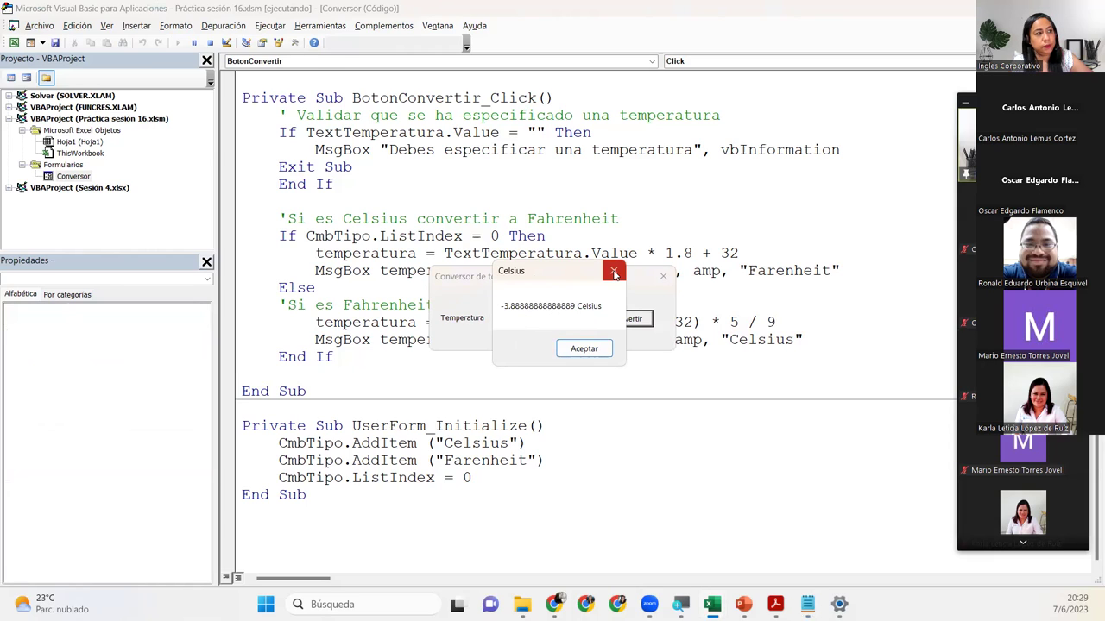
{"action": "left_click", "coordinate": [614, 274]}
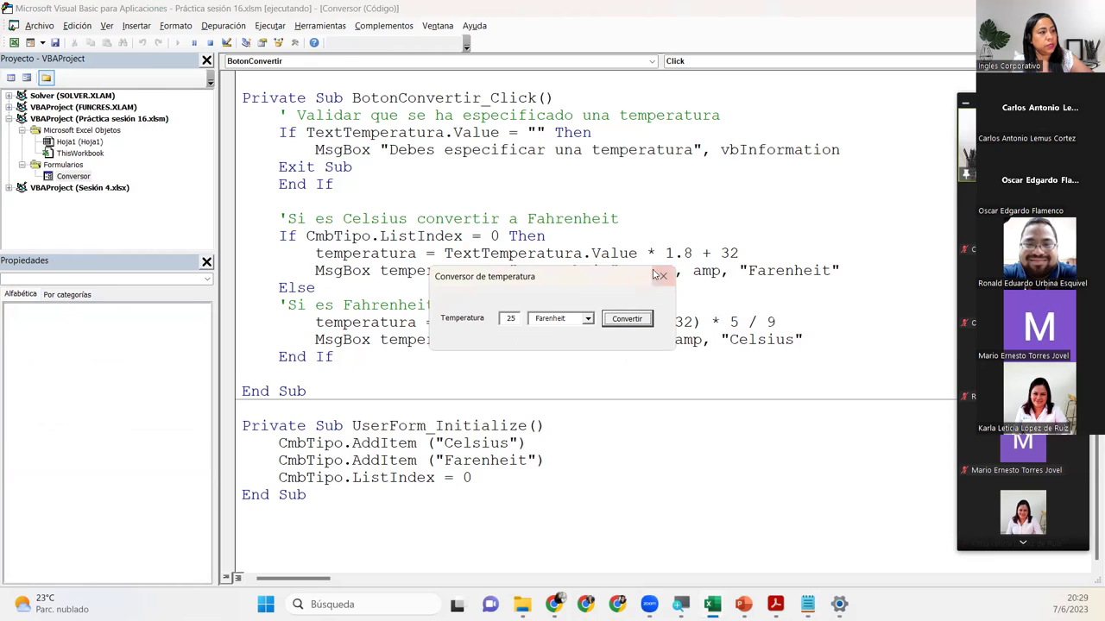
- Convert with an empty temperature box, dismiss the warning, and close the form
{"action": "left_click_drag", "start_coordinate": [522, 317], "coordinate": [506, 317]}
{"action": "key", "text": "Delete"}
{"action": "left_click", "coordinate": [627, 321]}
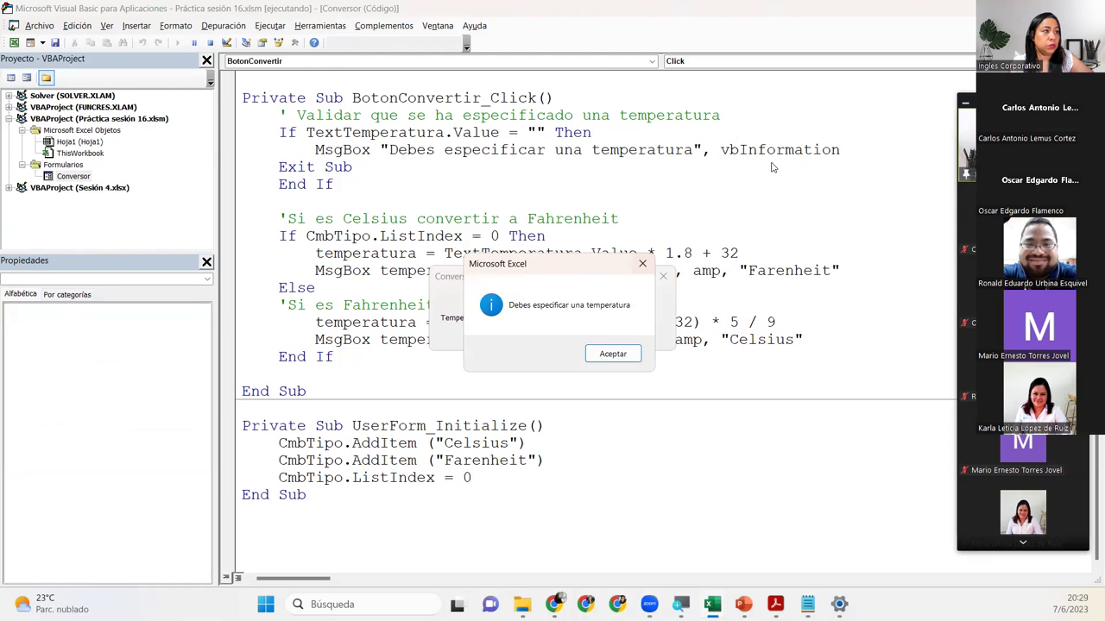
{"action": "left_click", "coordinate": [642, 263]}
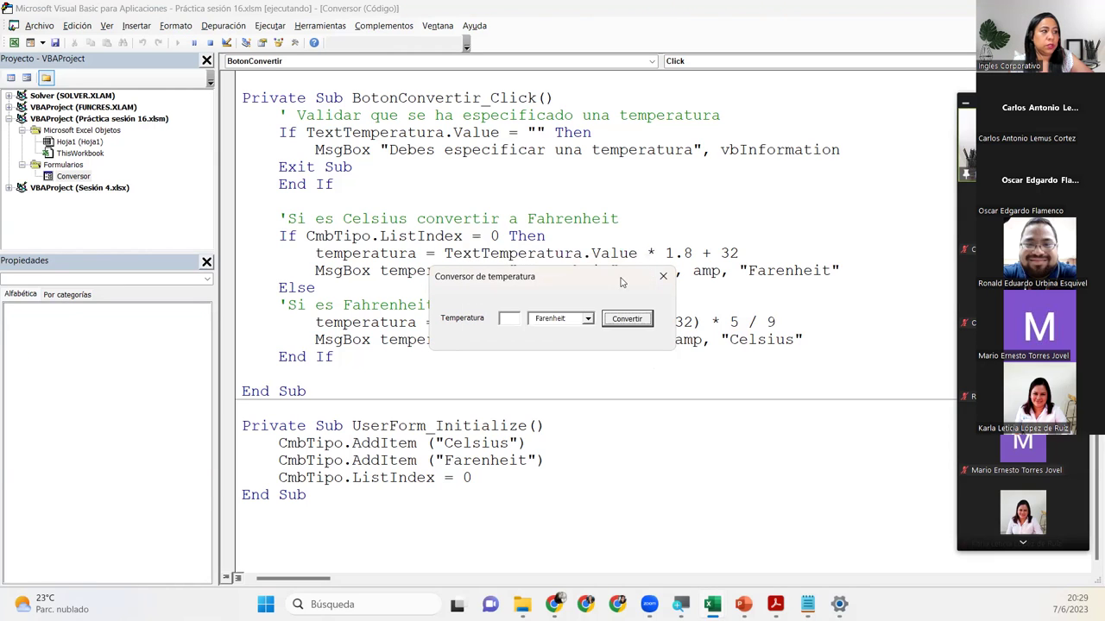
{"action": "left_click", "coordinate": [663, 276]}
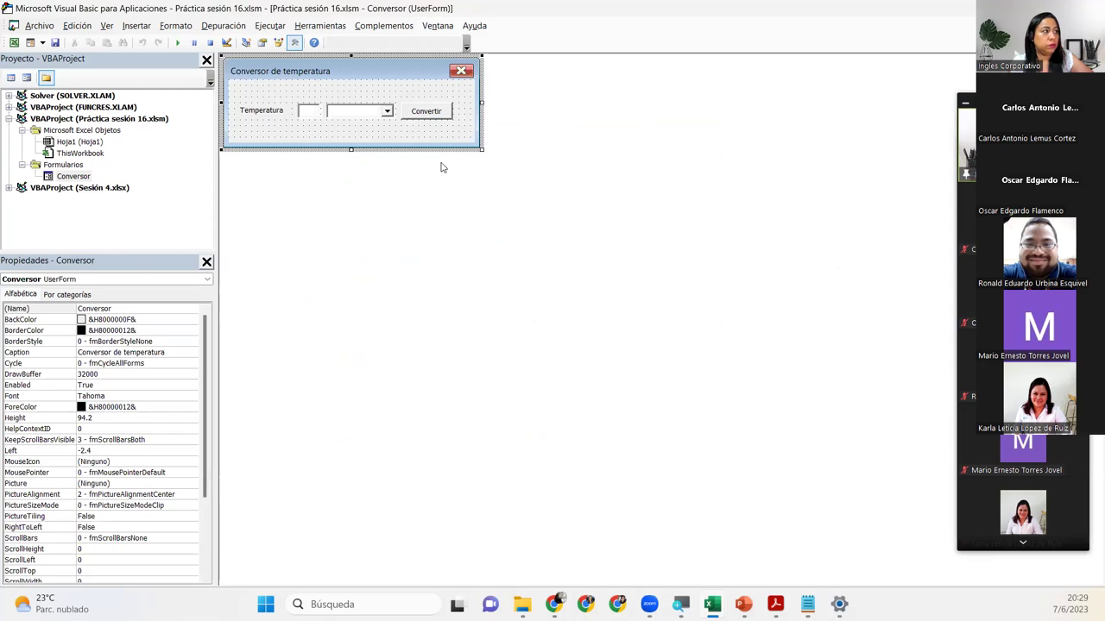
{"action": "double_click", "coordinate": [414, 113]}
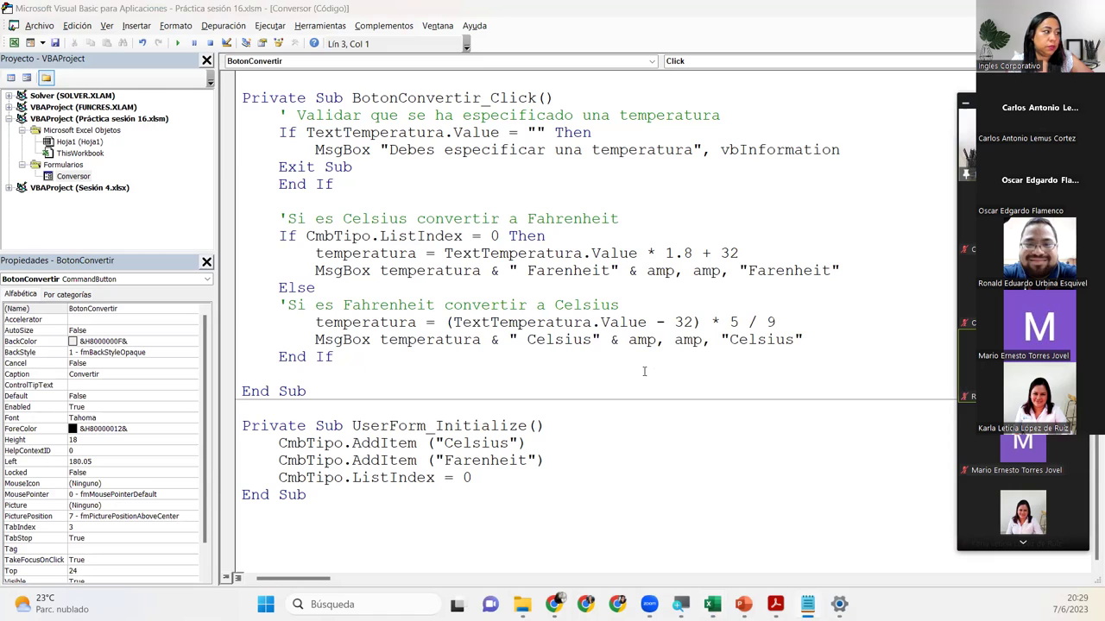
{"action": "left_click", "coordinate": [341, 495]}
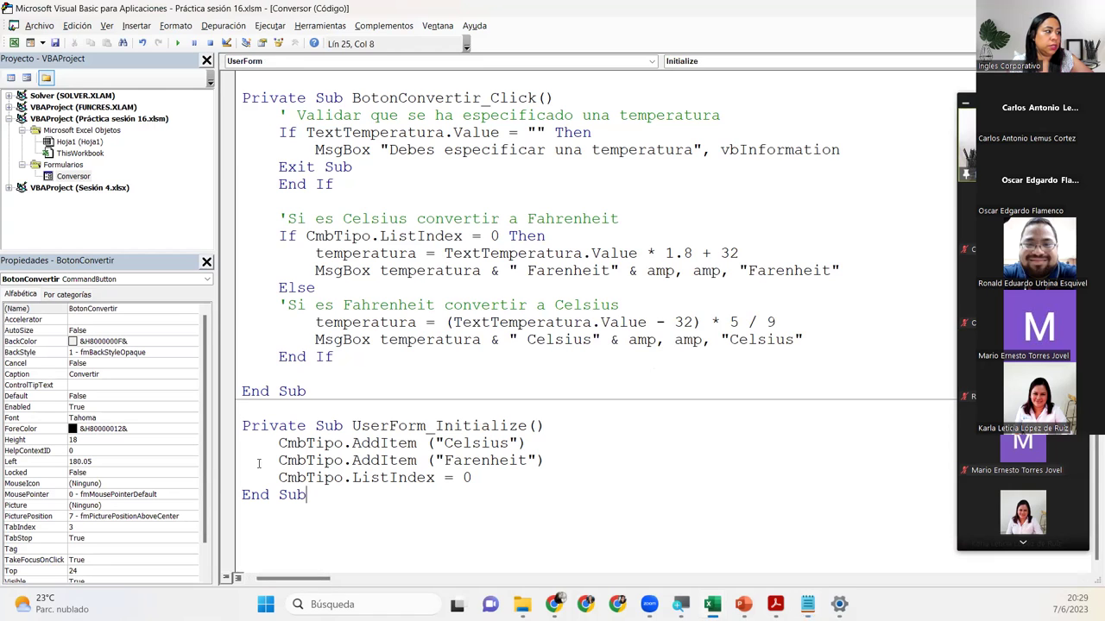
{"action": "left_click_drag", "start_coordinate": [258, 464], "coordinate": [238, 427]}
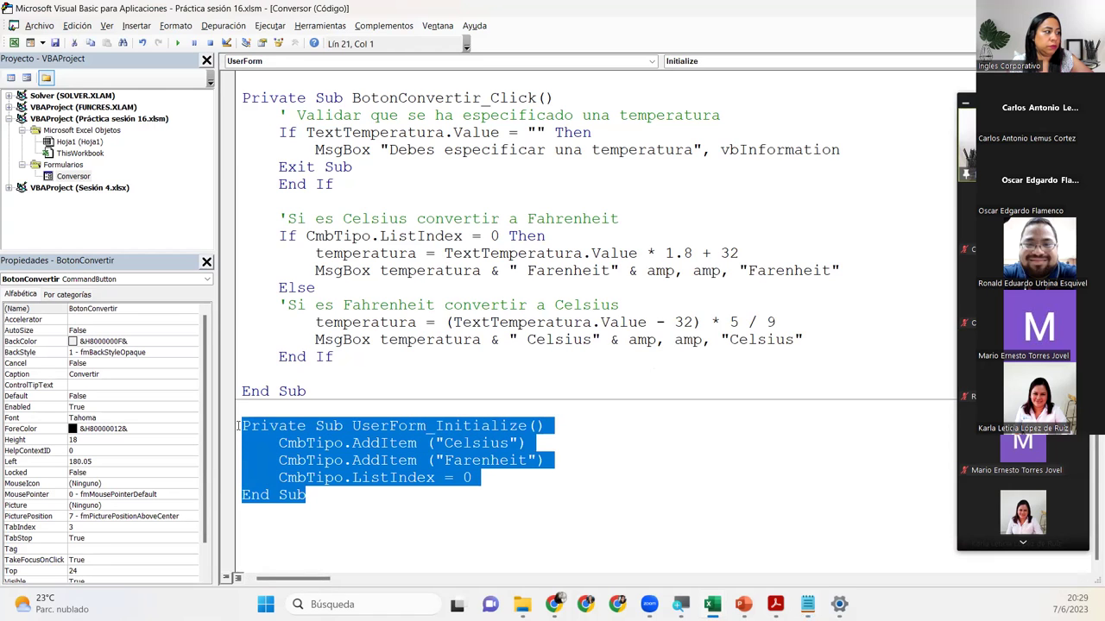
{"action": "left_click", "coordinate": [326, 445]}
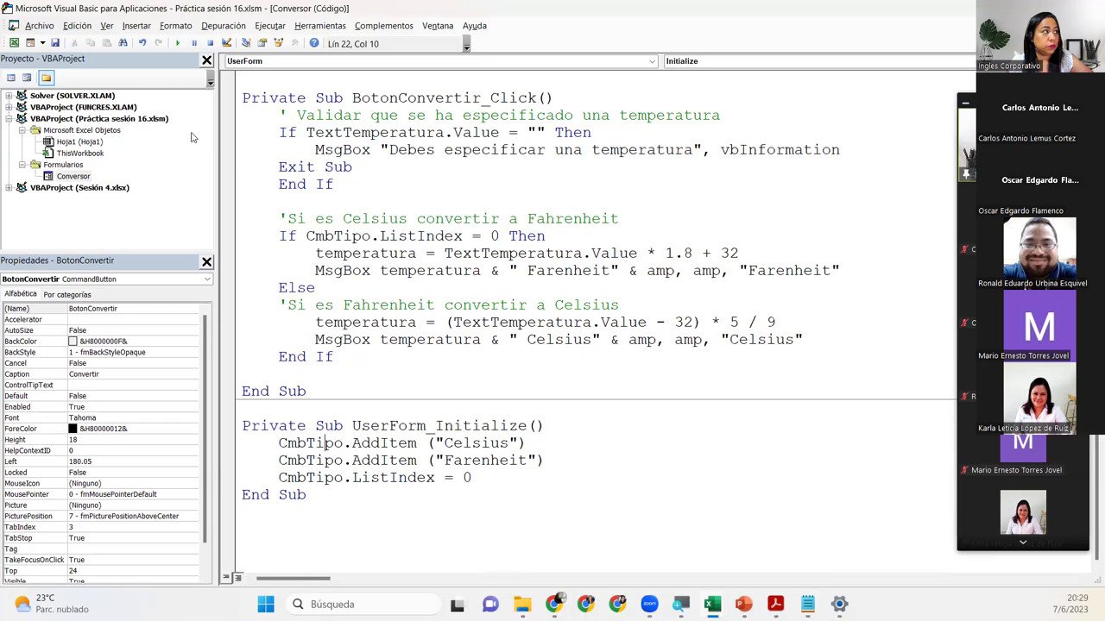
{"action": "double_click", "coordinate": [76, 176]}
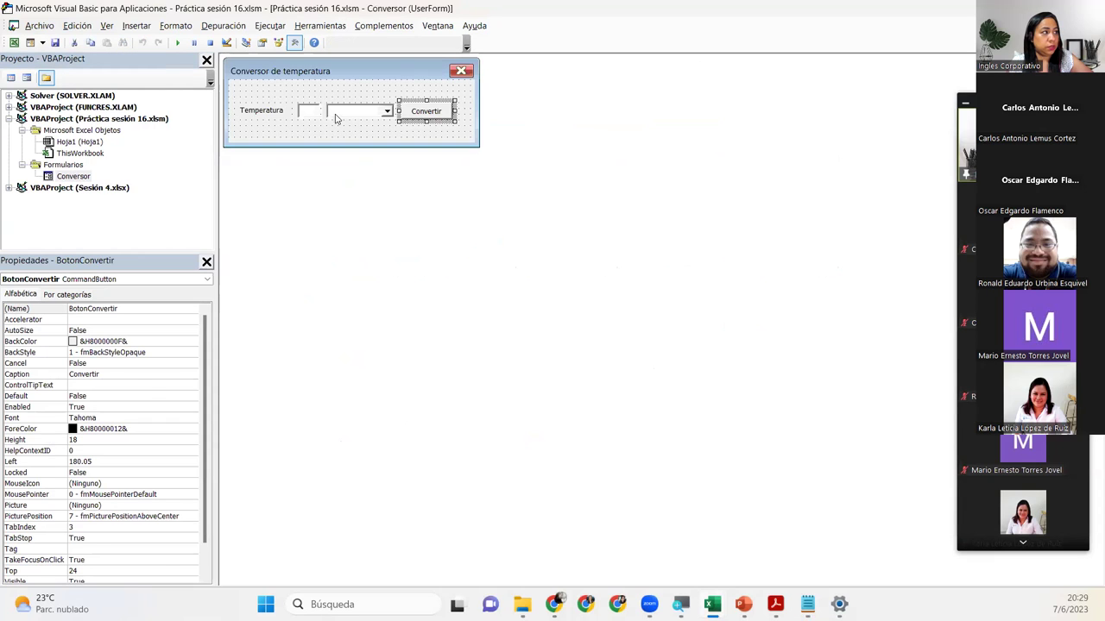
{"action": "left_click", "coordinate": [349, 115]}
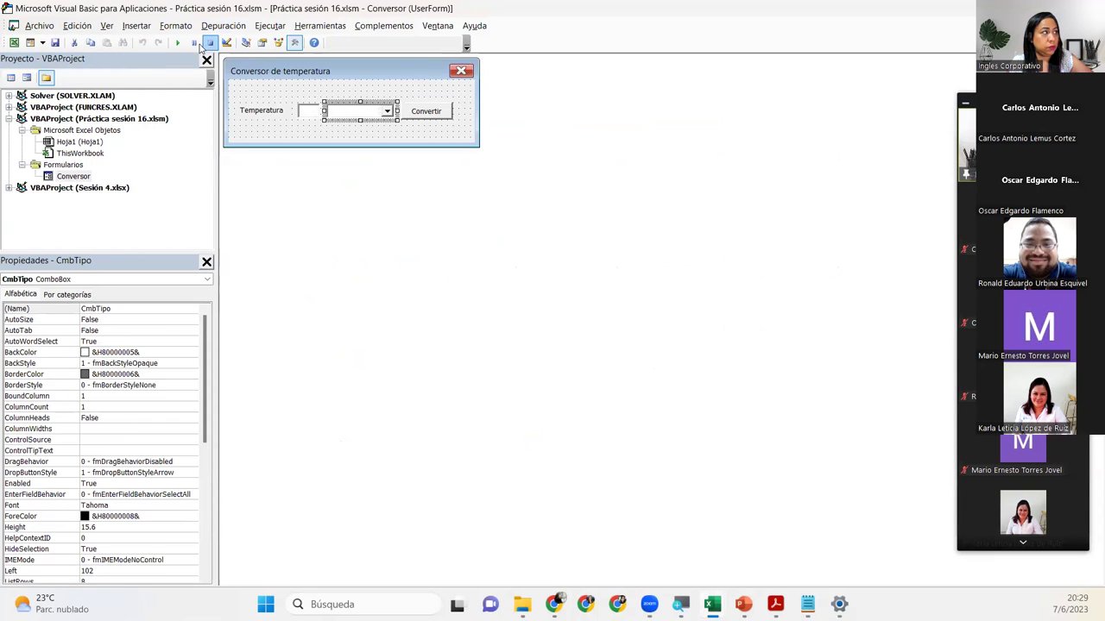
- Run the converter form and check its unit list offers Celsius and Farenheit, leaving Celsius selected
{"action": "left_click", "coordinate": [177, 43]}
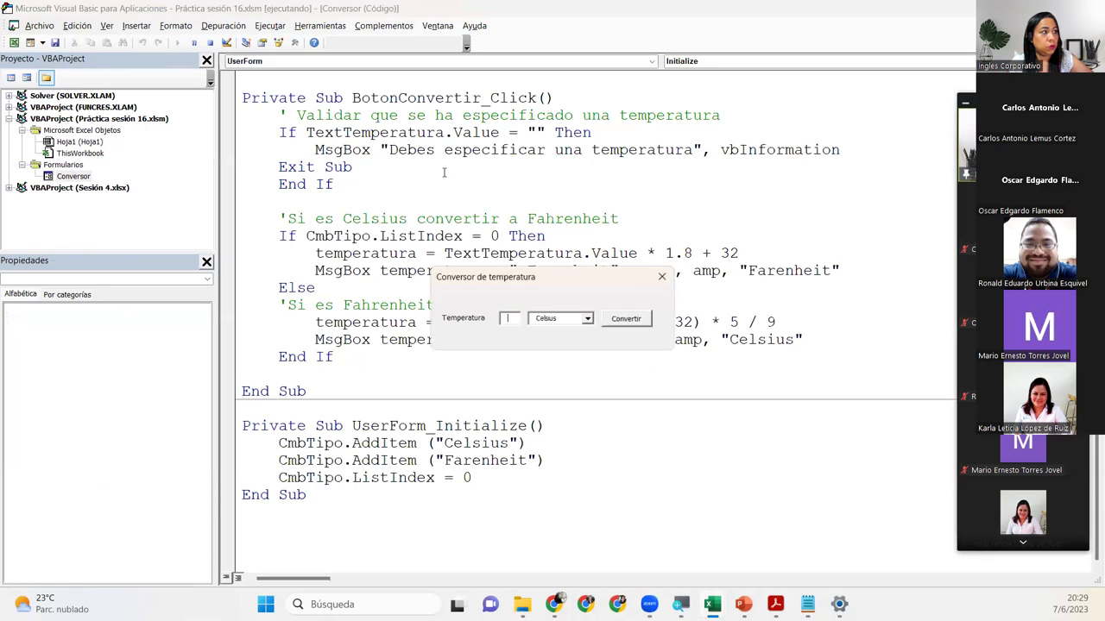
{"action": "left_click", "coordinate": [586, 319]}
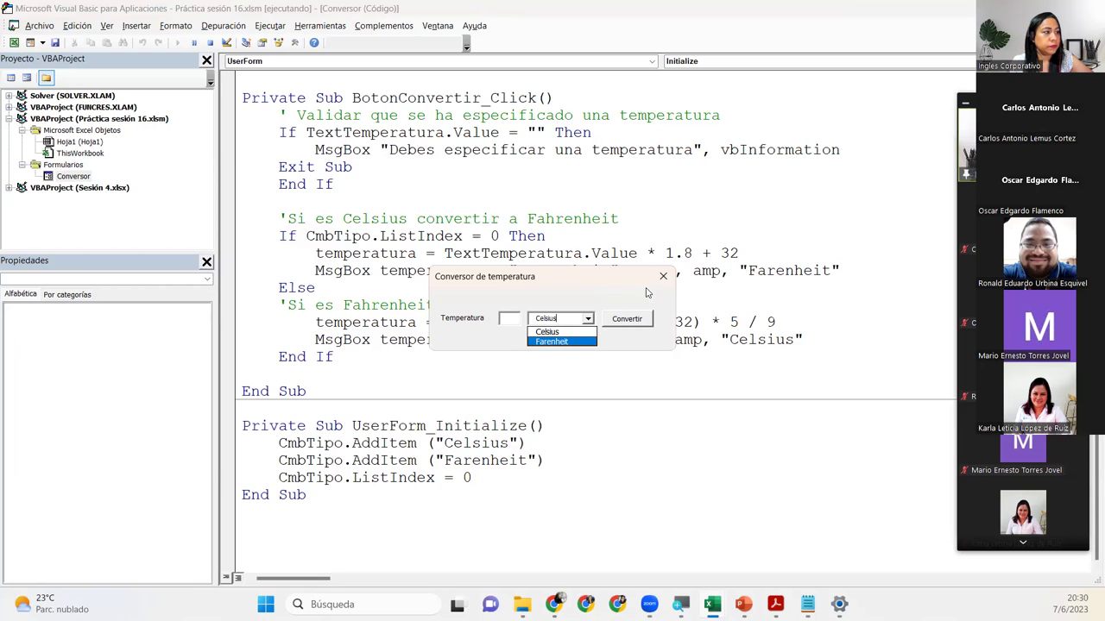
{"action": "left_click", "coordinate": [649, 293]}
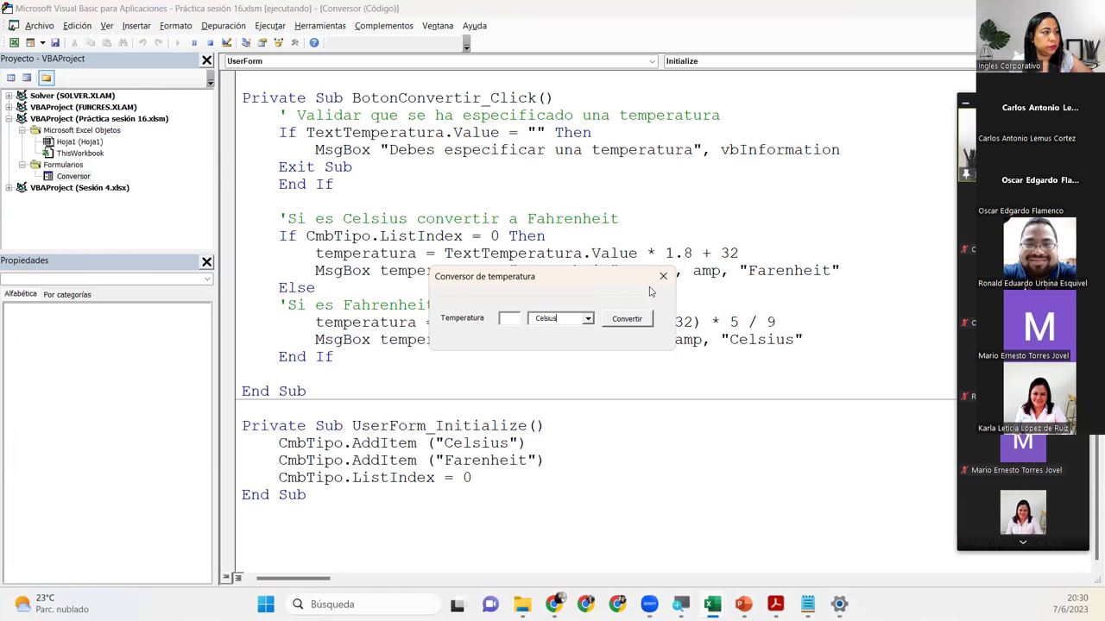
- Close the running converter form and show the Conversor code with BotonConvertir_Click and UserForm_Initialize
{"action": "left_click", "coordinate": [662, 277]}
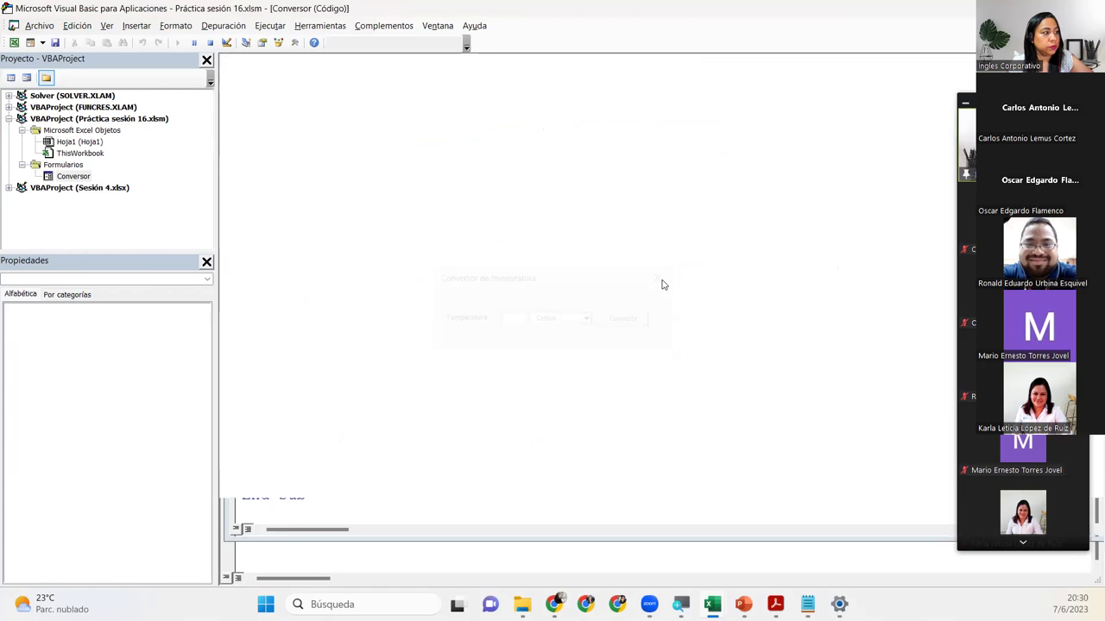
{"action": "double_click", "coordinate": [413, 116]}
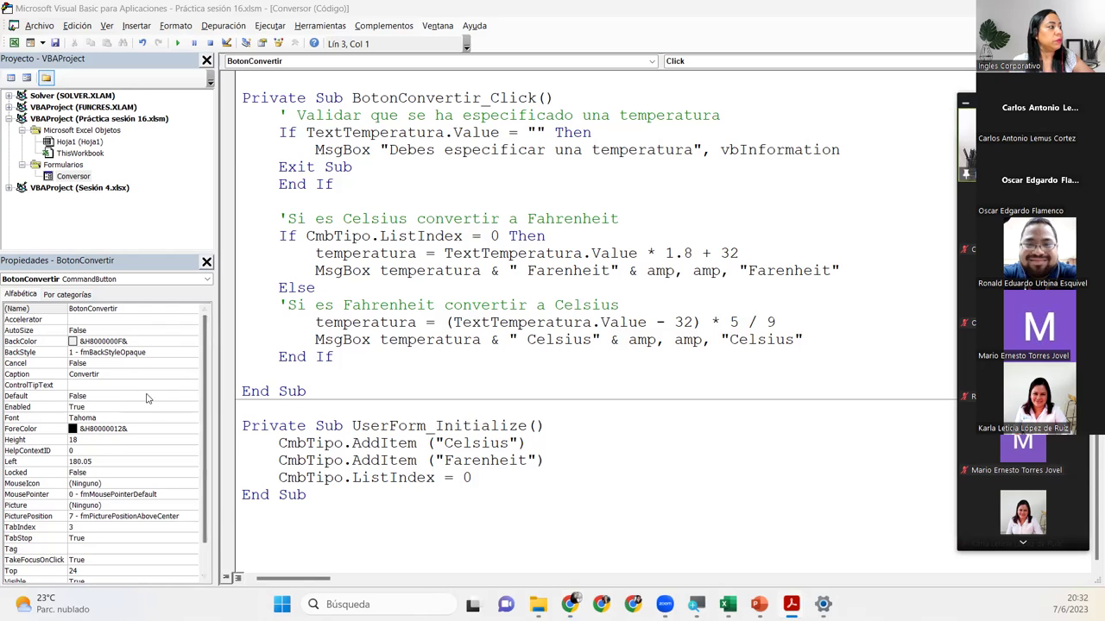
- Add the comment ' Su nombre completo above UserForm_Initialize and save the VBA project
{"action": "left_click", "coordinate": [253, 410]}
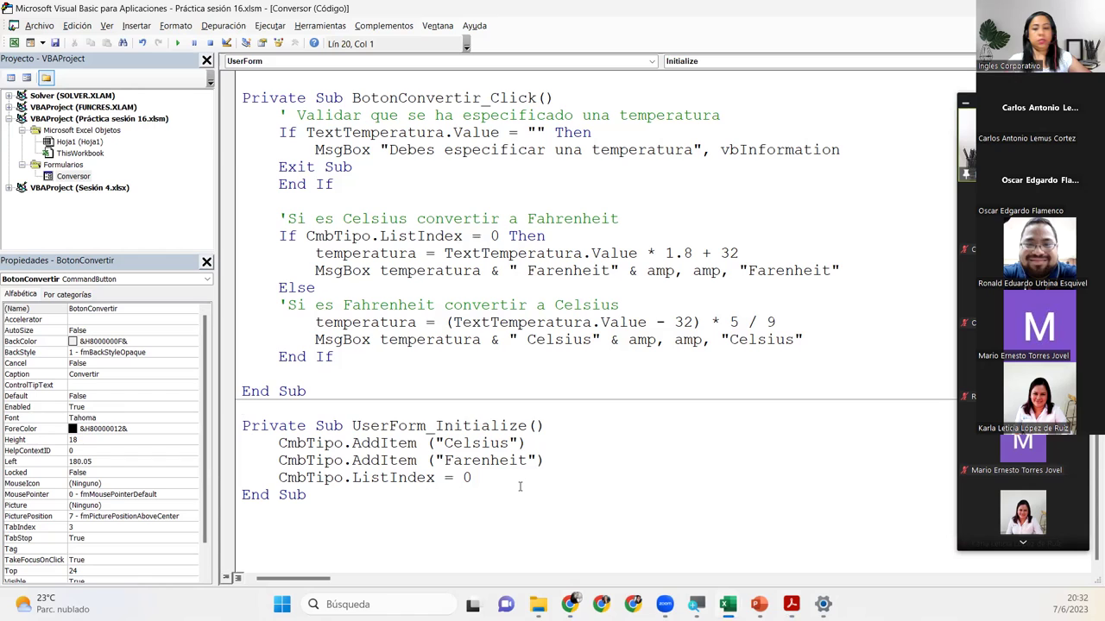
{"action": "type", "text": "'"}
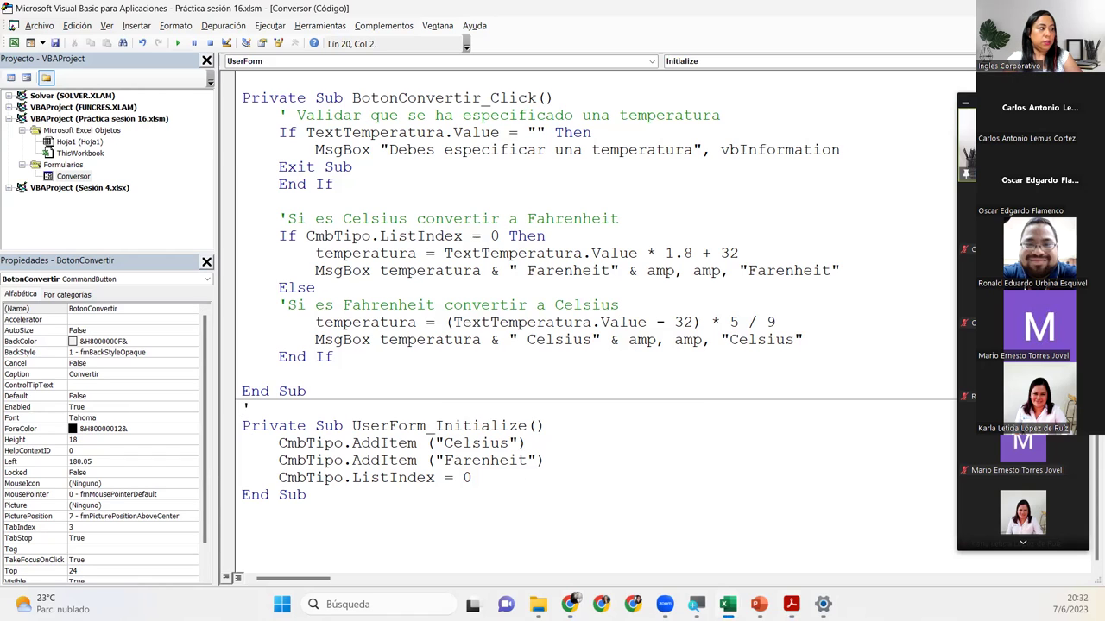
{"action": "type", "text": " Su nombre completo"}
{"action": "key", "text": "Return"}
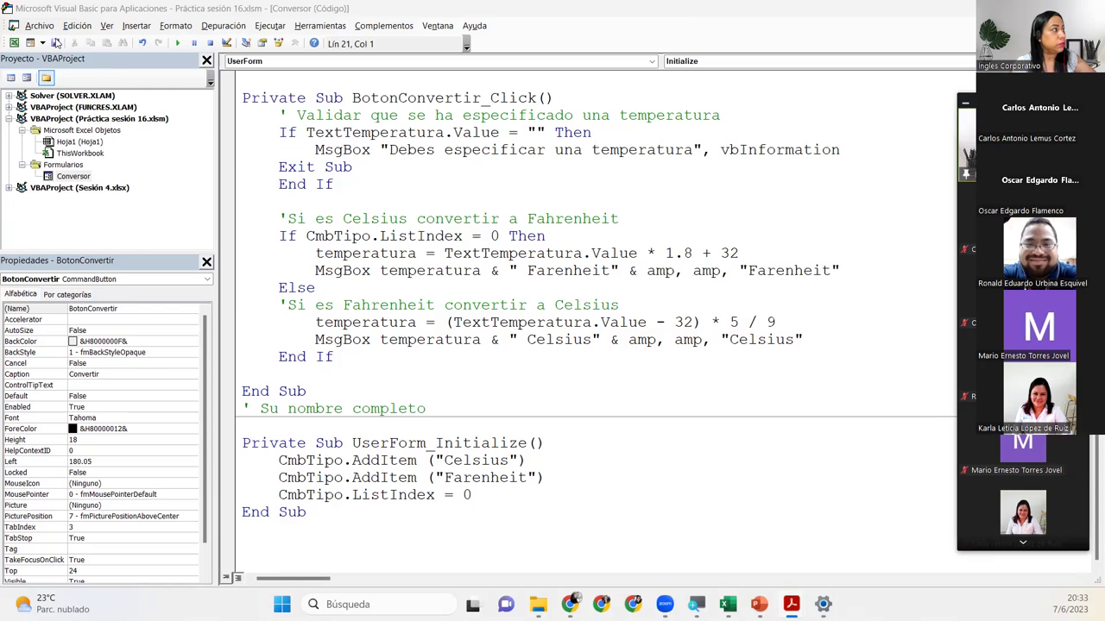
{"action": "left_click", "coordinate": [53, 42]}
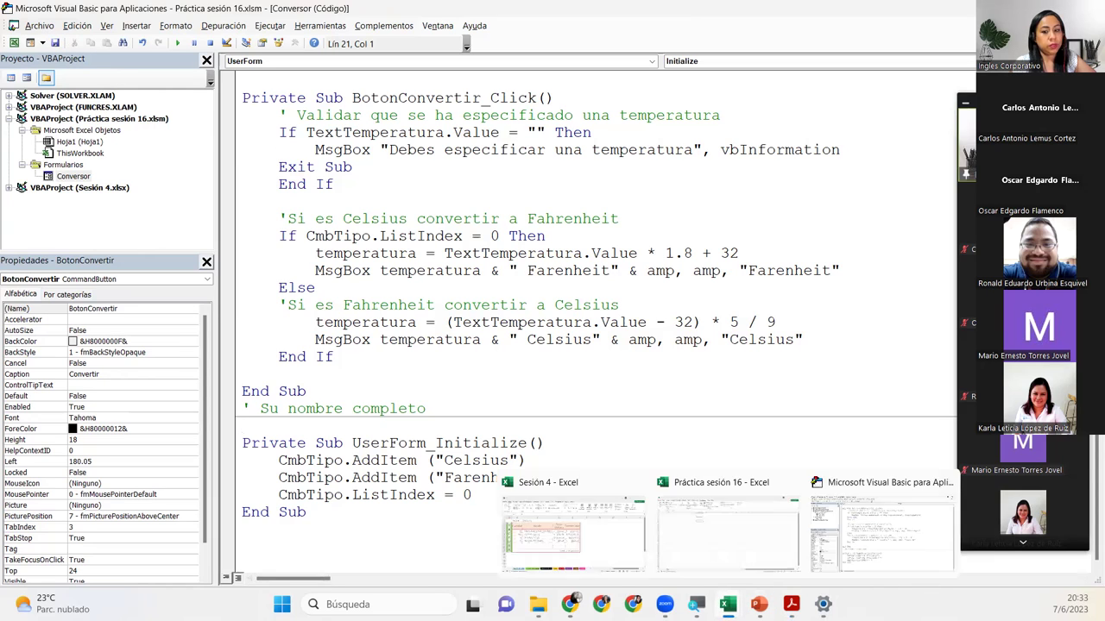
- Back in the workbook, select cell E3 and pick the ActiveX command button from Insertar
{"action": "key", "text": "alt+F11"}
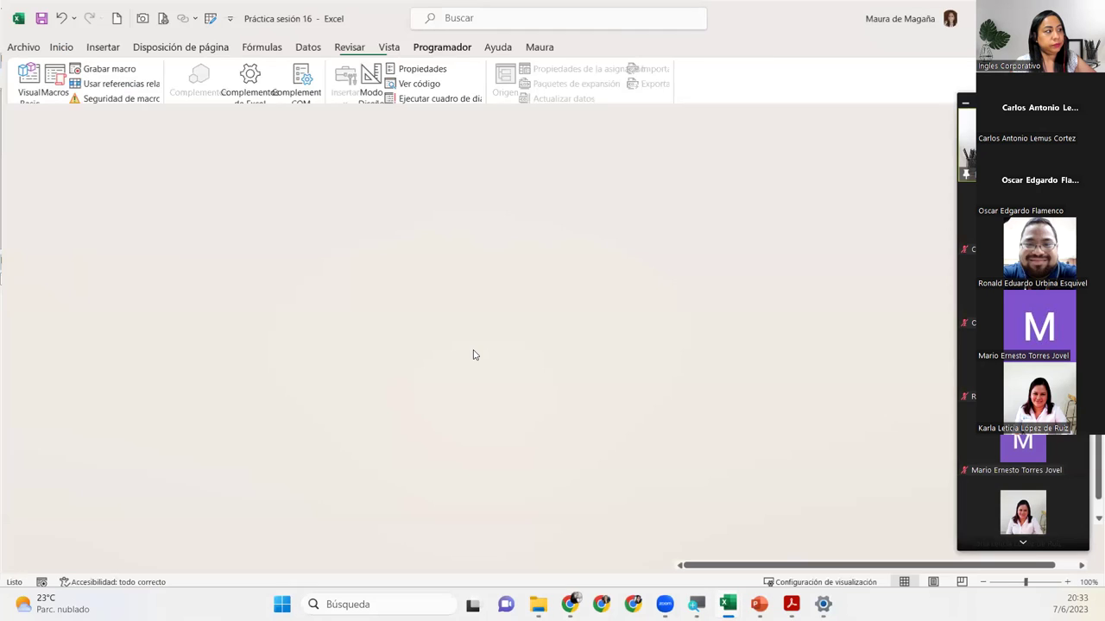
{"action": "left_click", "coordinate": [275, 204]}
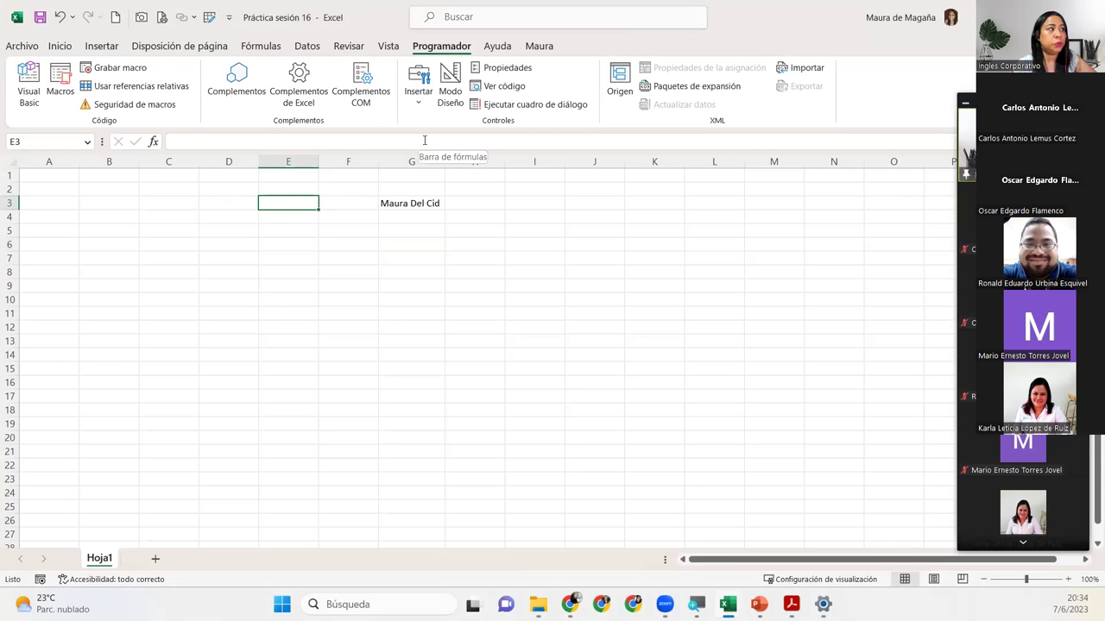
{"action": "left_click", "coordinate": [418, 99]}
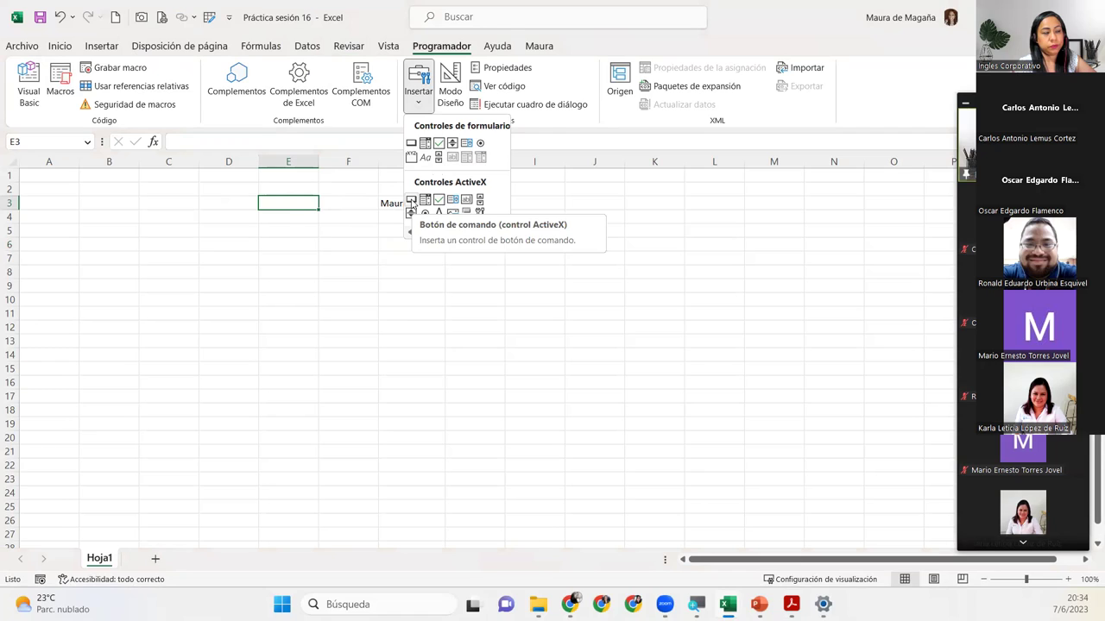
{"action": "left_click", "coordinate": [412, 201]}
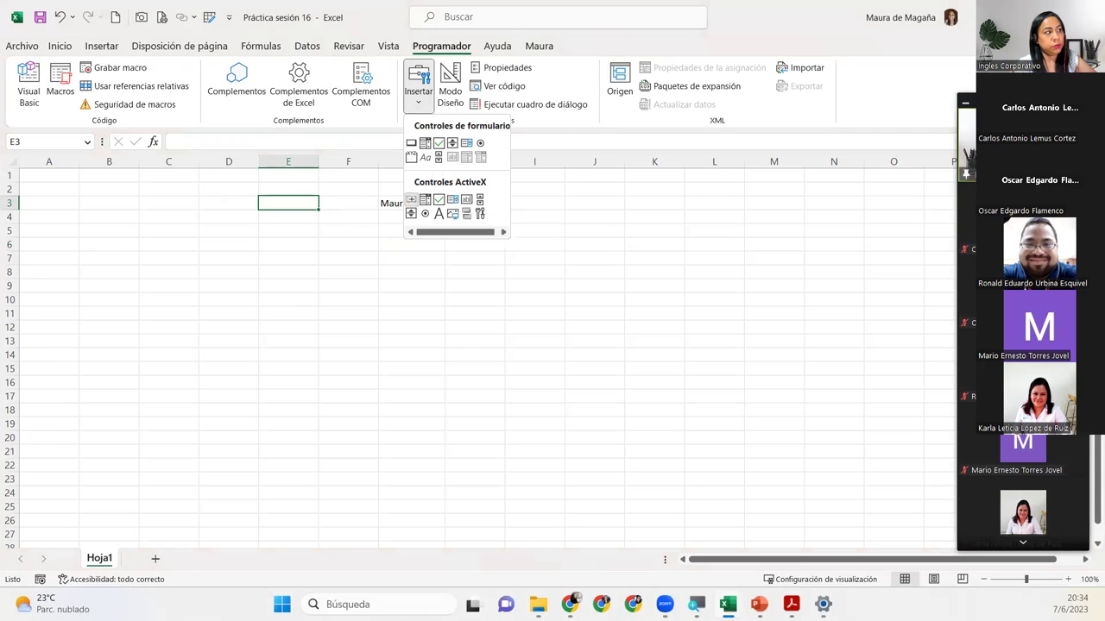
- Place the ActiveX command button at cell E3, view its click code, and return to the workbook
{"action": "left_click", "coordinate": [255, 194]}
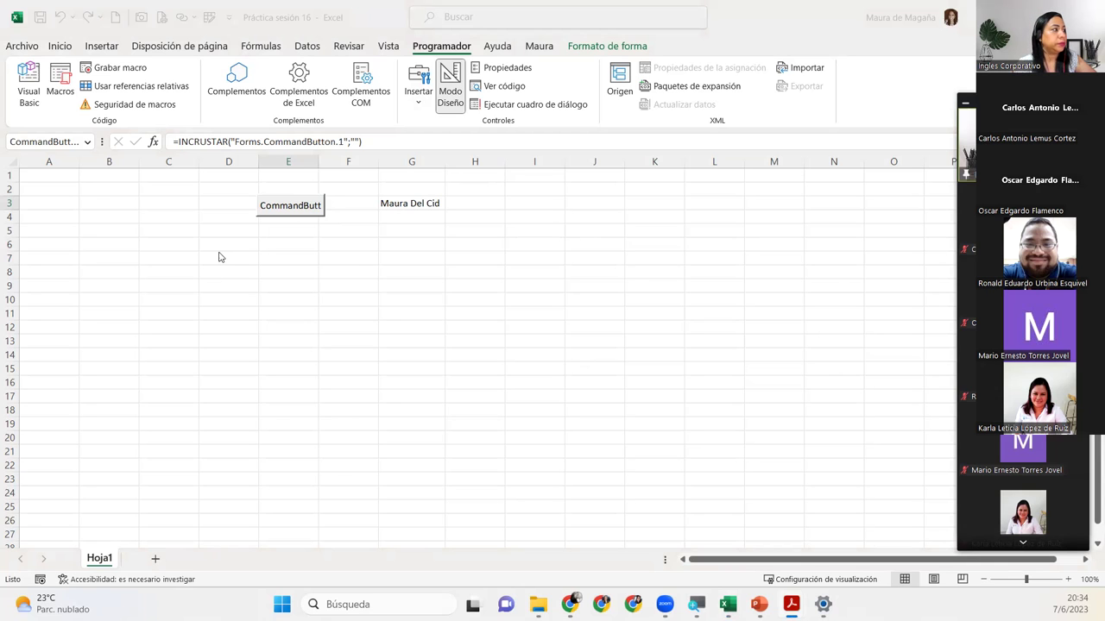
{"action": "left_click", "coordinate": [312, 207]}
{"action": "double_click", "coordinate": [312, 205]}
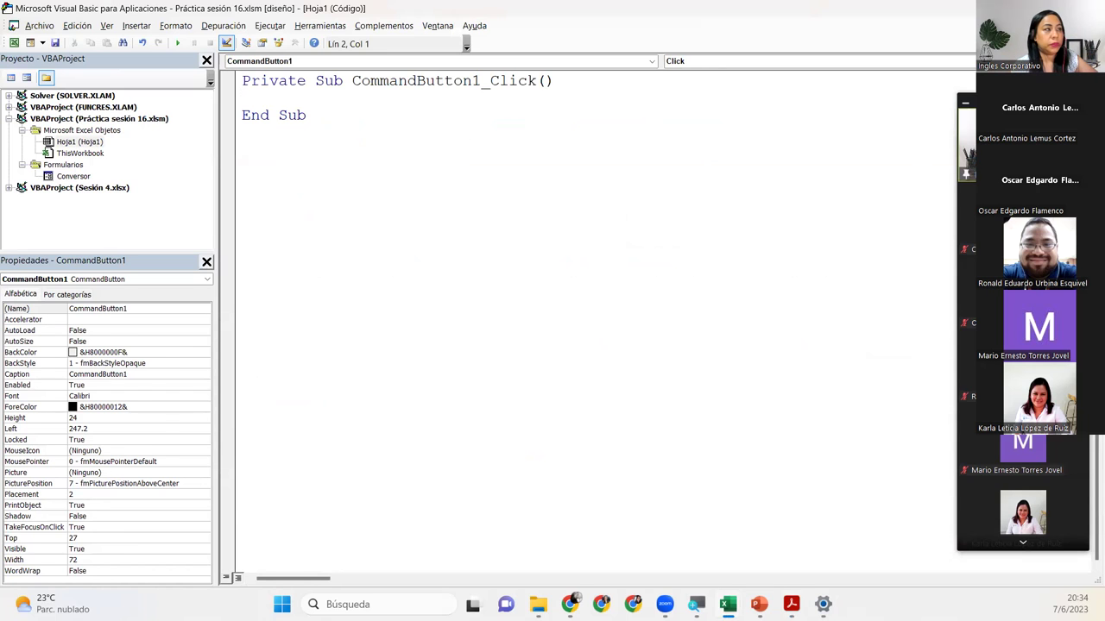
{"action": "key", "text": "ctrl+Tab"}
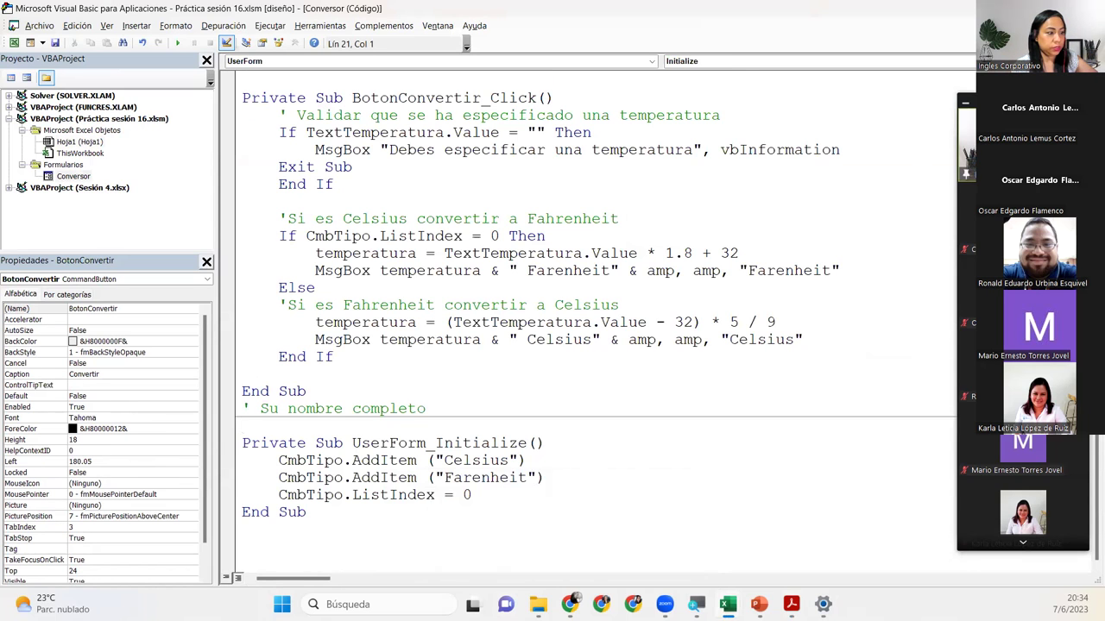
{"action": "mouse_move", "coordinate": [727, 604]}
{"action": "left_click", "coordinate": [785, 523]}
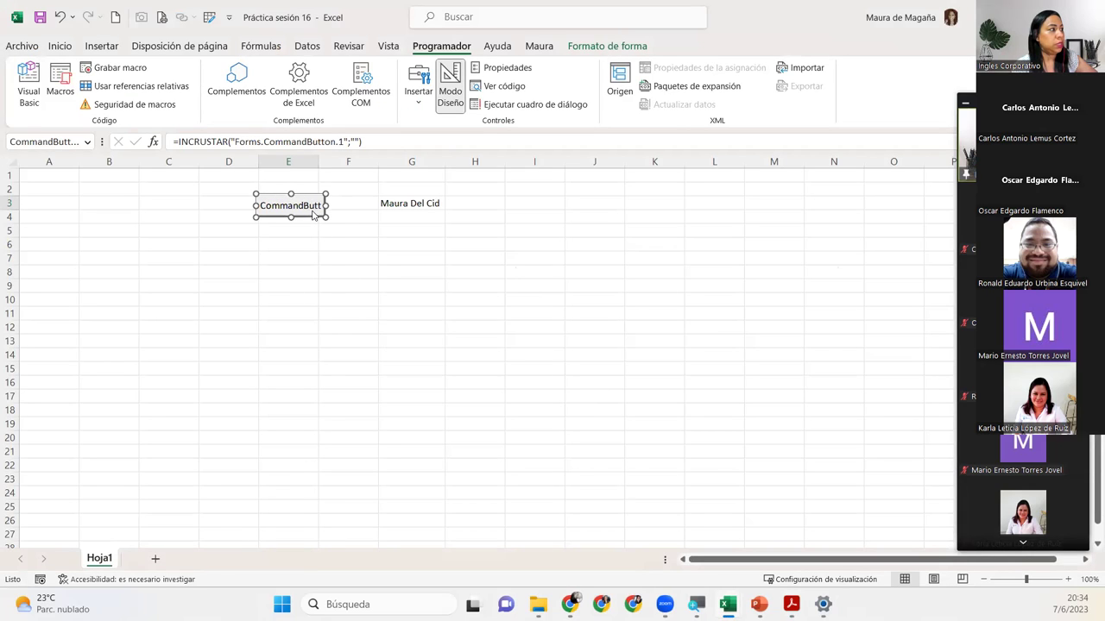
- Set the command button's Caption to 'Convertir Temperatura' in its Properties list
{"action": "right_click", "coordinate": [313, 215]}
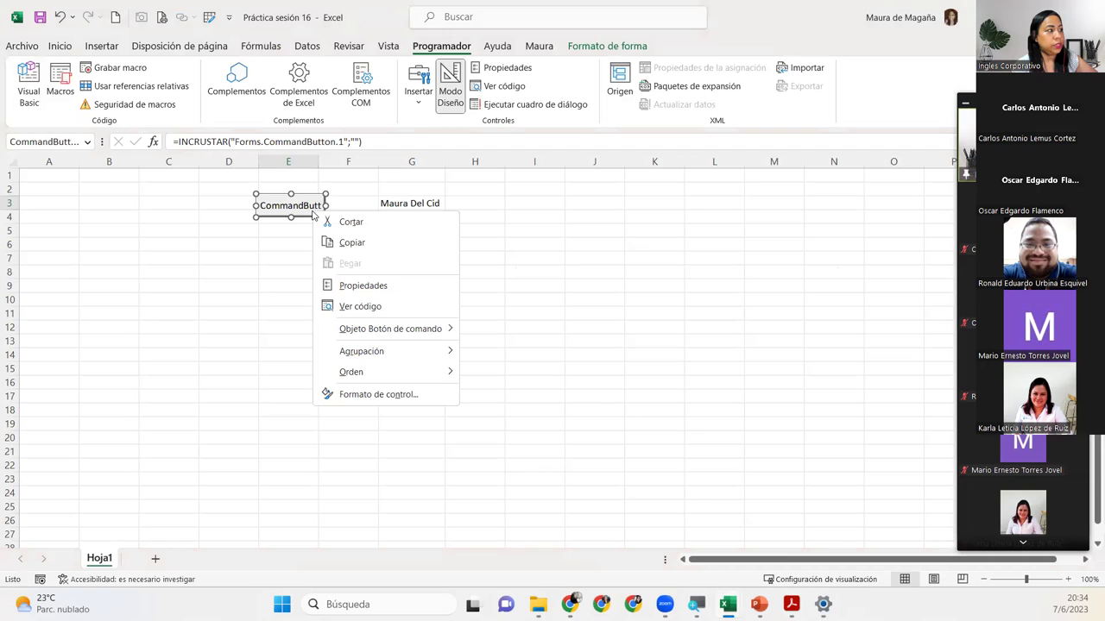
{"action": "left_click", "coordinate": [385, 291]}
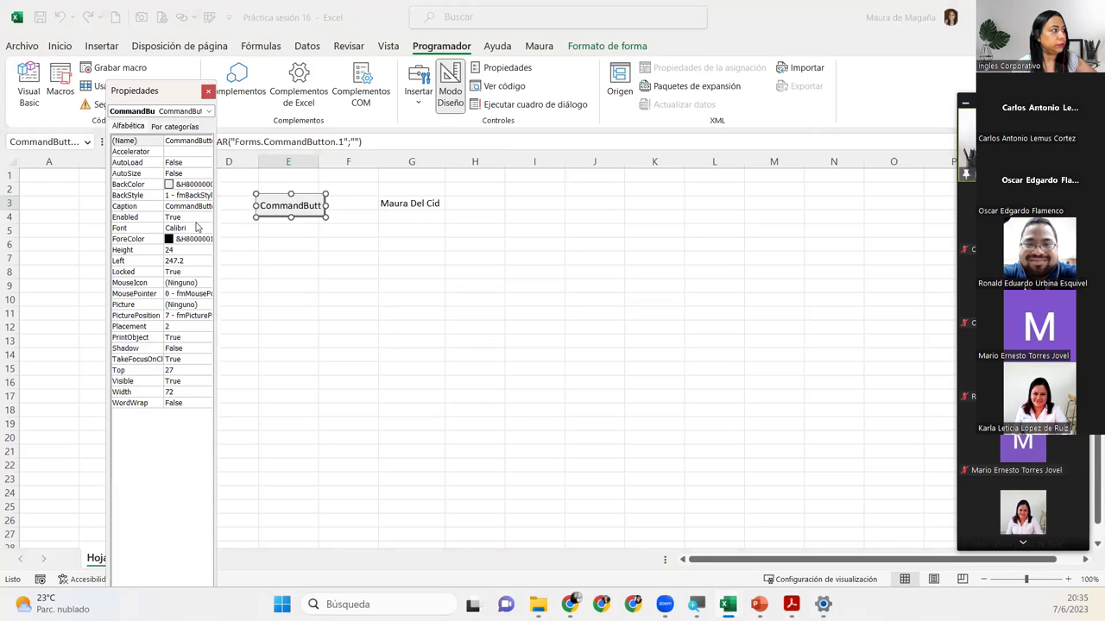
{"action": "mouse_move", "coordinate": [216, 222]}
{"action": "left_mouse_down"}
{"action": "mouse_move", "coordinate": [304, 229]}
{"action": "mouse_move", "coordinate": [145, 199]}
{"action": "left_mouse_up"}
{"action": "left_click", "coordinate": [258, 203]}
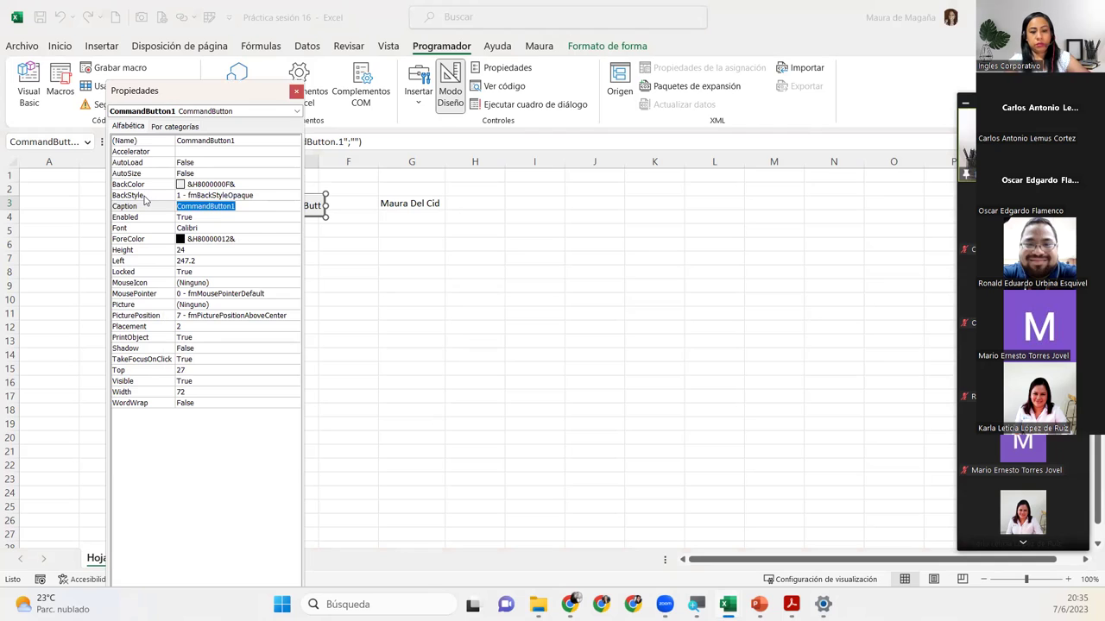
{"action": "type", "text": "Convertu"}
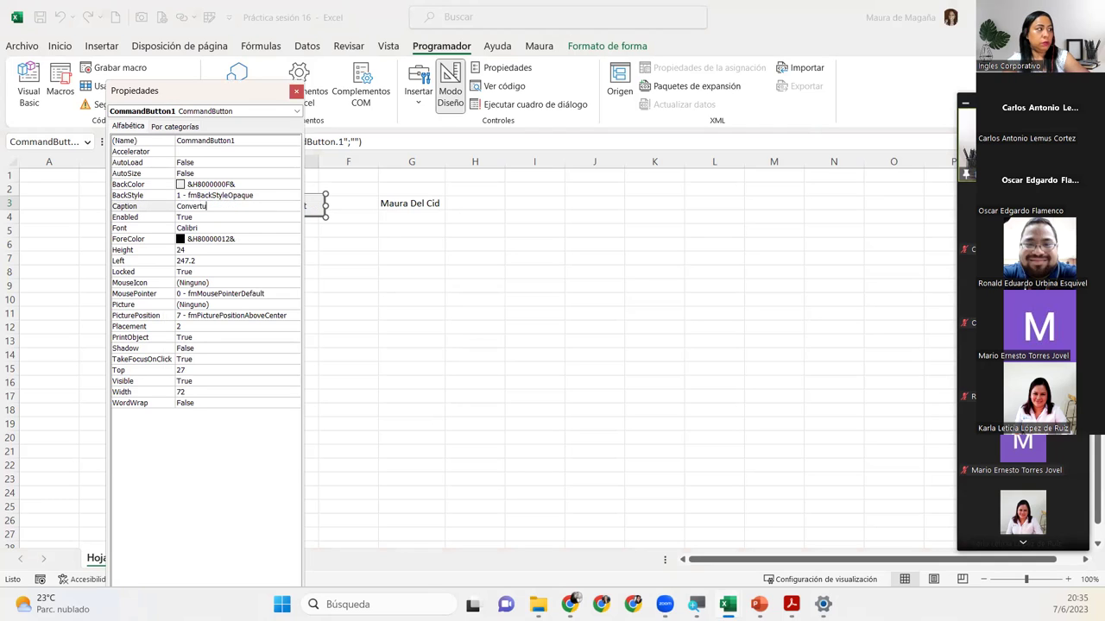
{"action": "type", "text": "Tempe"}
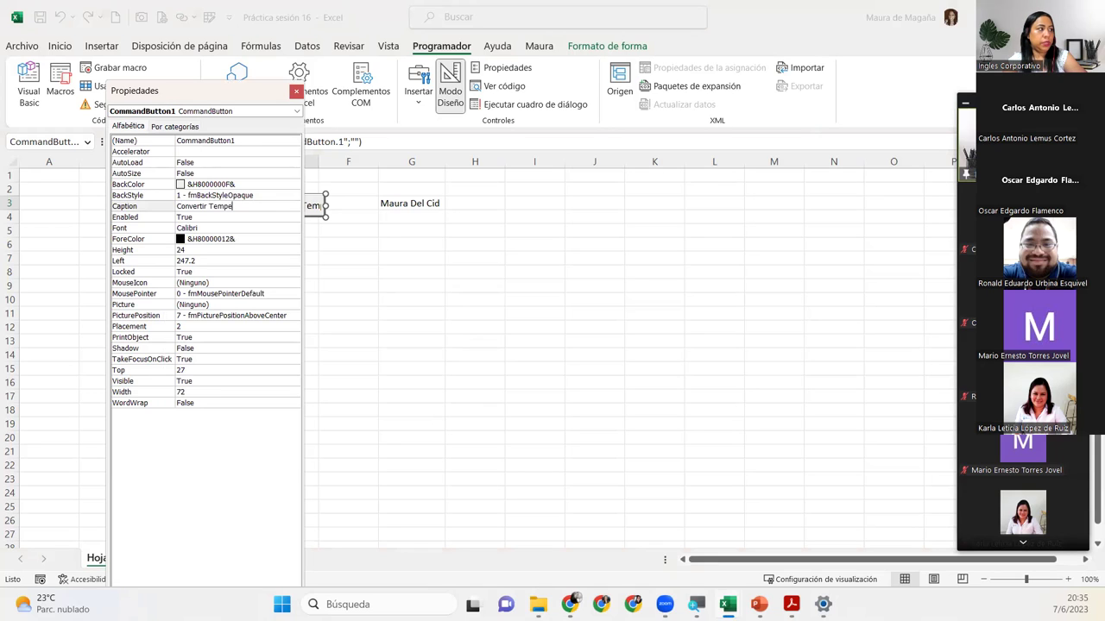
{"action": "type", "text": "ratura"}
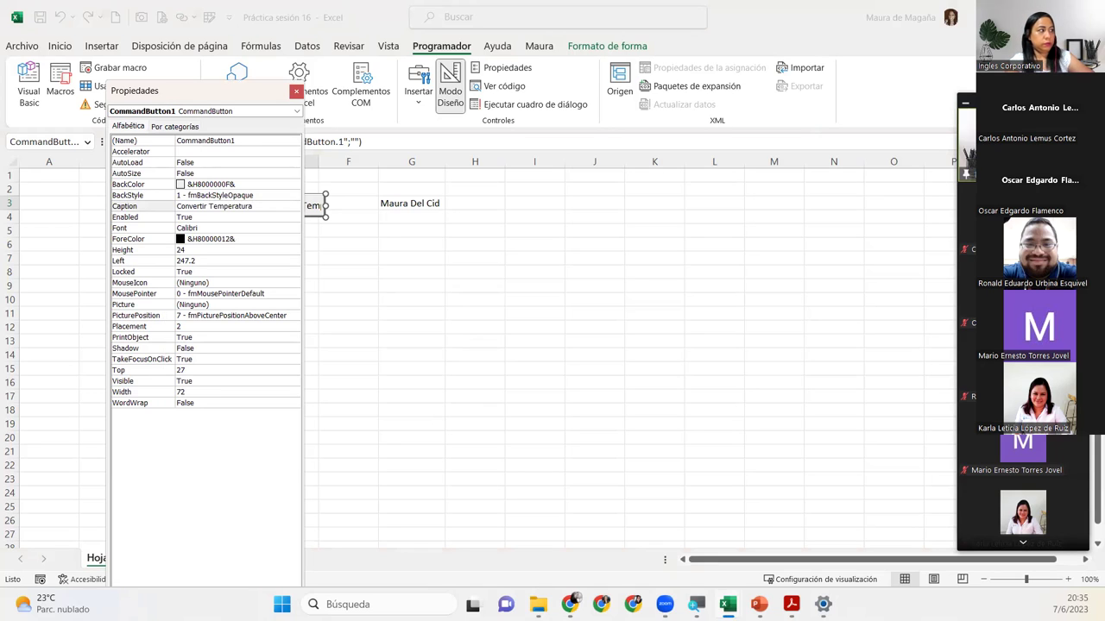
{"action": "key", "text": "Return"}
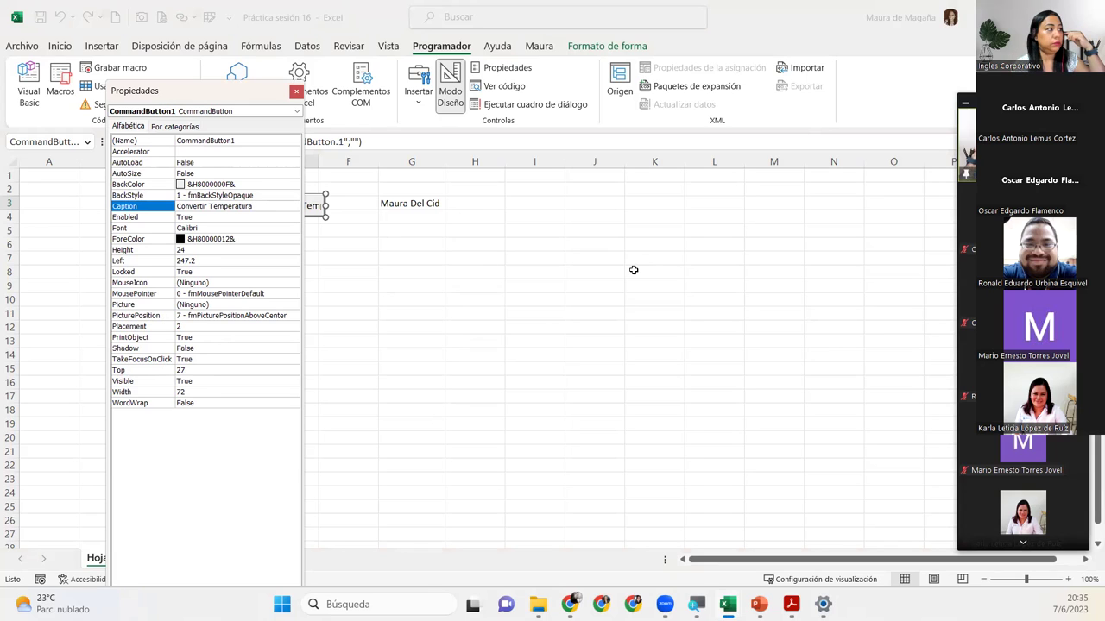
- Change the button's (Name) to BotonAbrirForm, close the Properties list and reselect the button
{"action": "left_click", "coordinate": [239, 141]}
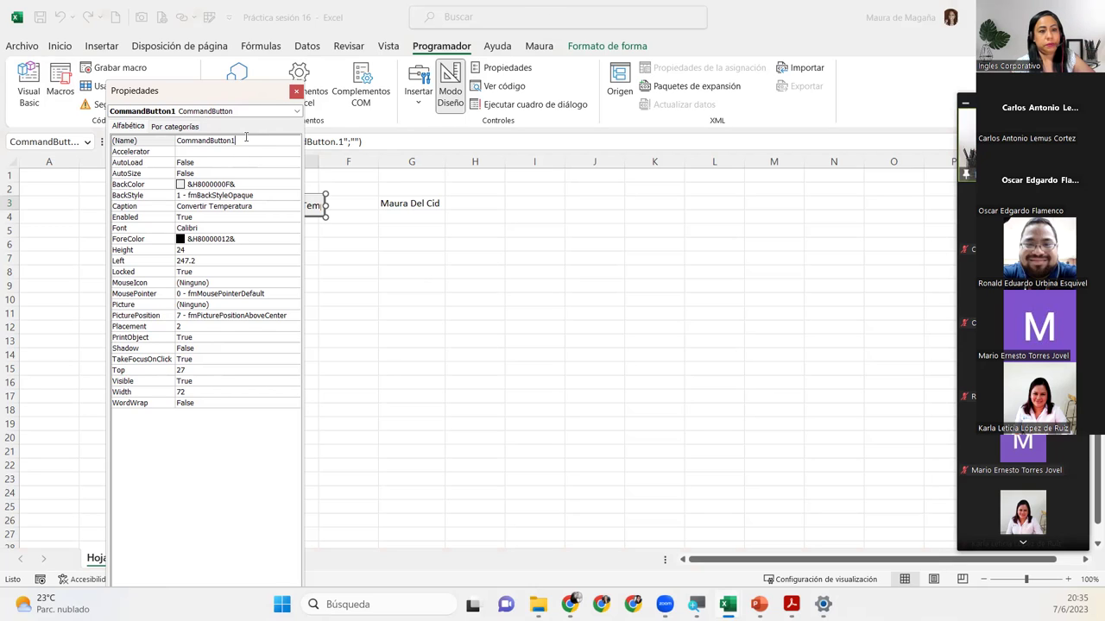
{"action": "left_click_drag", "start_coordinate": [240, 140], "coordinate": [177, 141]}
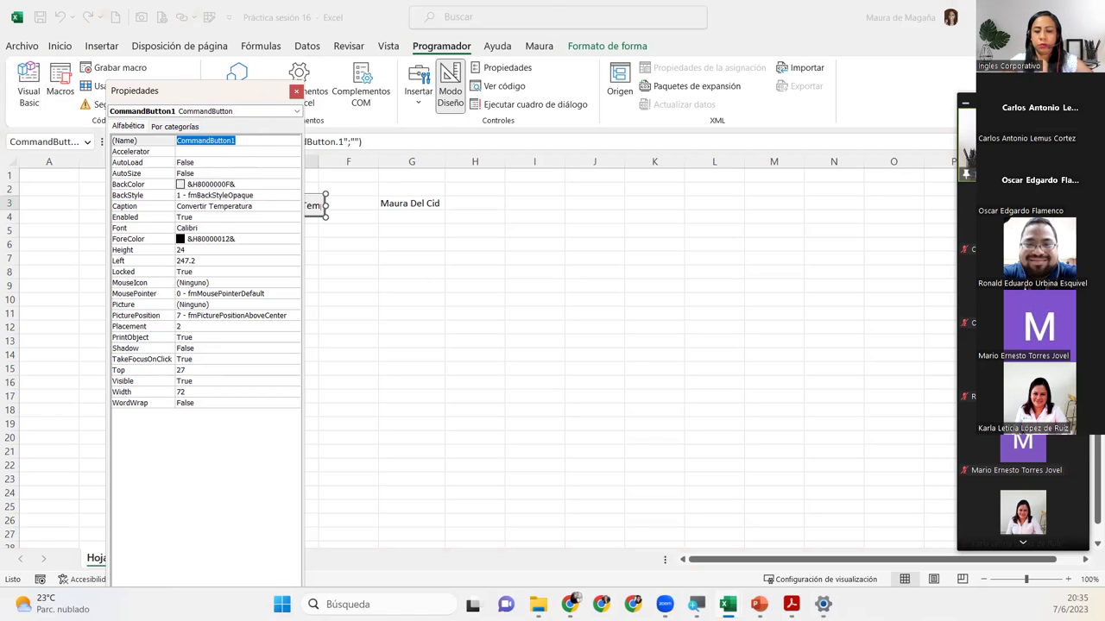
{"action": "type", "text": "BotonAbrir"}
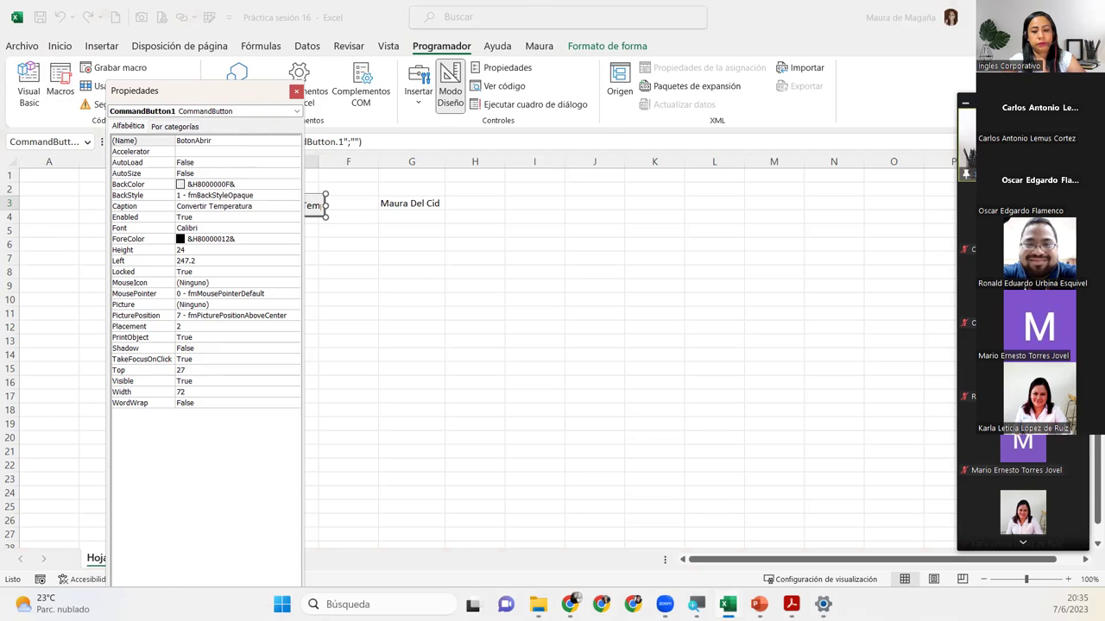
{"action": "type", "text": "Form"}
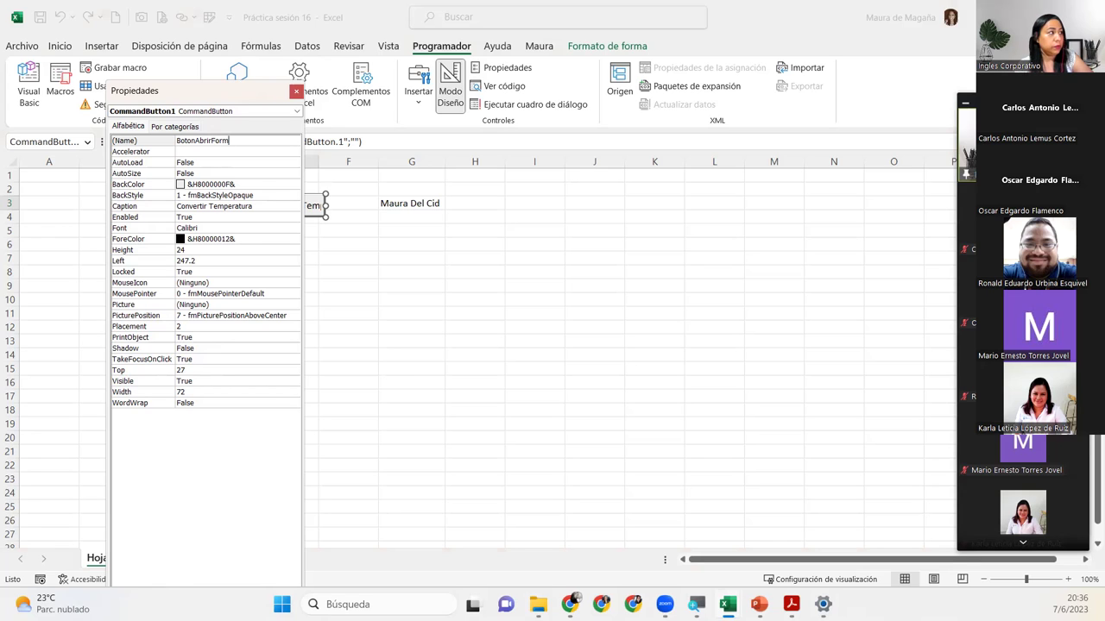
{"action": "key", "text": "Return"}
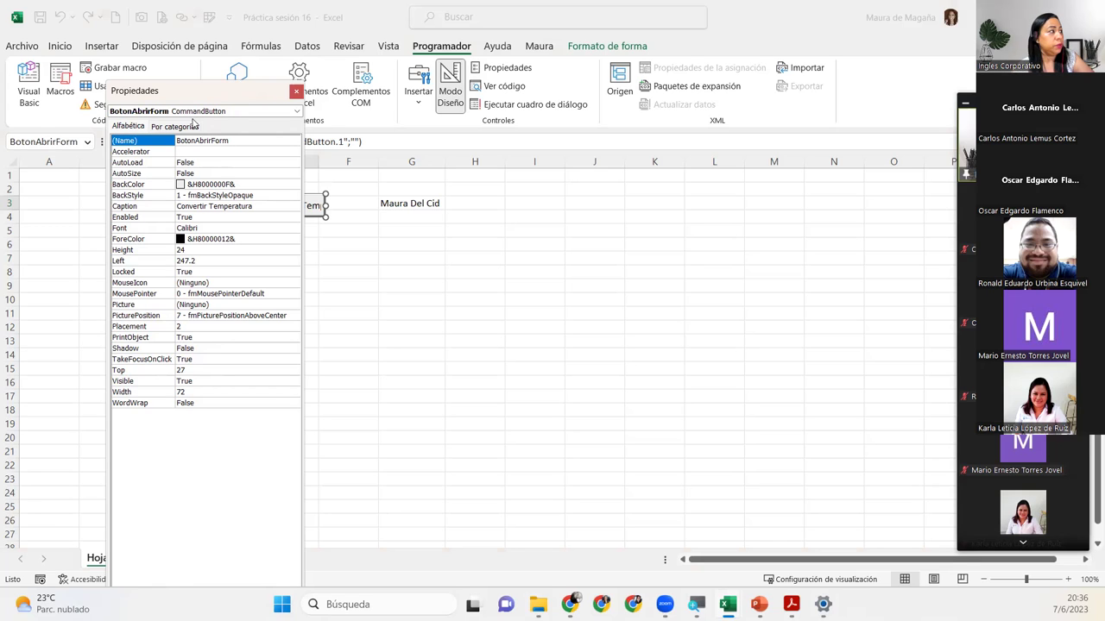
{"action": "left_click", "coordinate": [297, 92]}
{"action": "left_click", "coordinate": [358, 233]}
{"action": "left_click", "coordinate": [309, 208]}
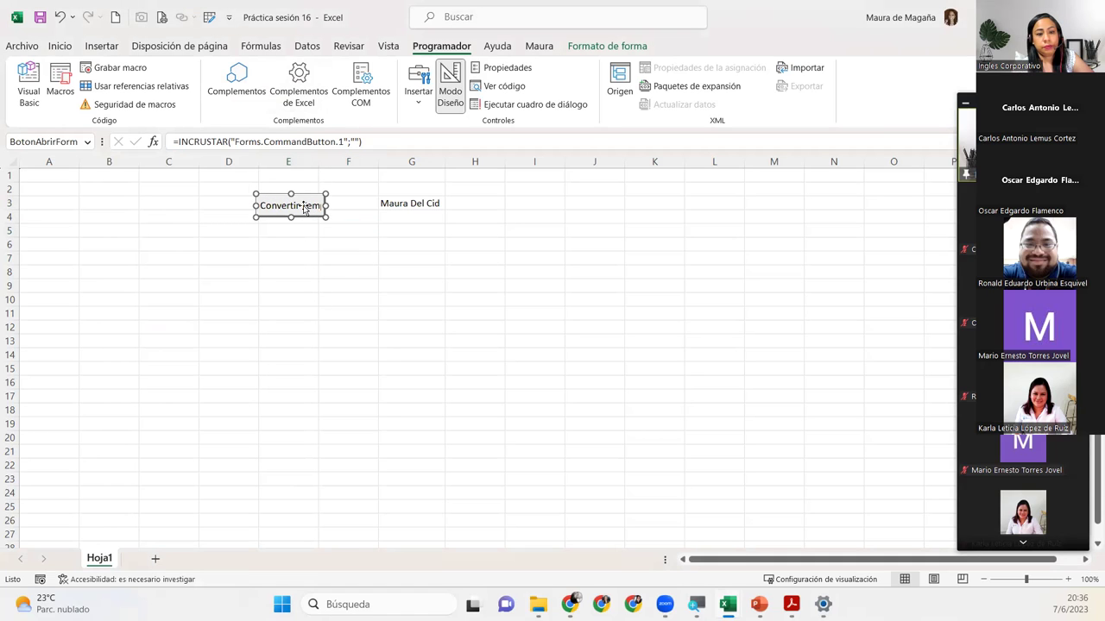
- Open the button's code and delete the unused CommandButton1_Click procedure
{"action": "double_click", "coordinate": [304, 208]}
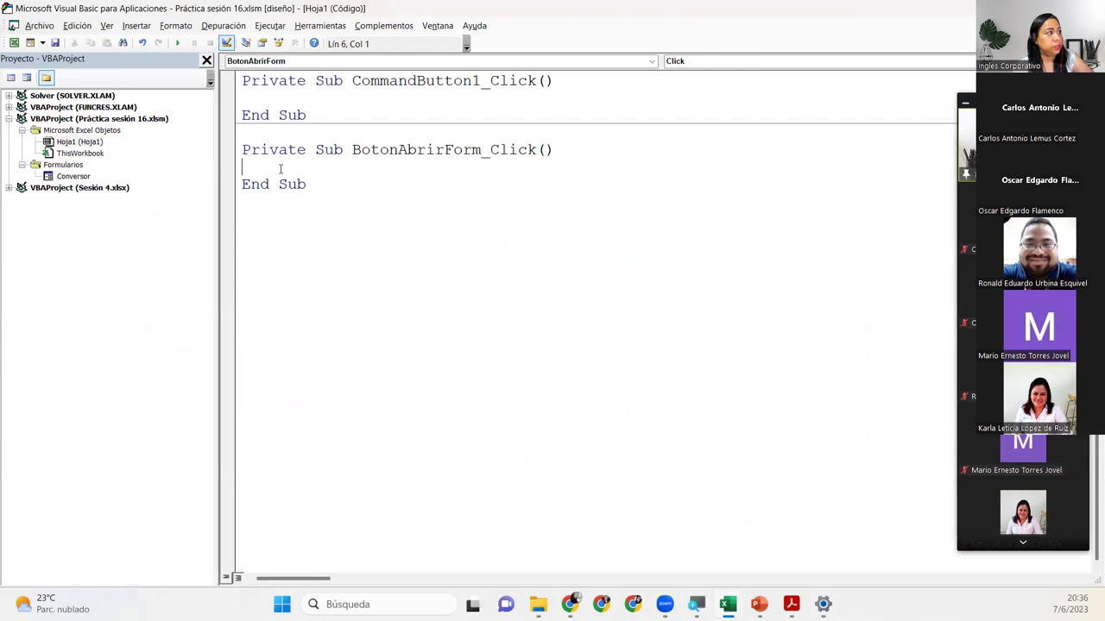
{"action": "left_click_drag", "start_coordinate": [309, 117], "coordinate": [242, 79]}
{"action": "key", "text": "Delete"}
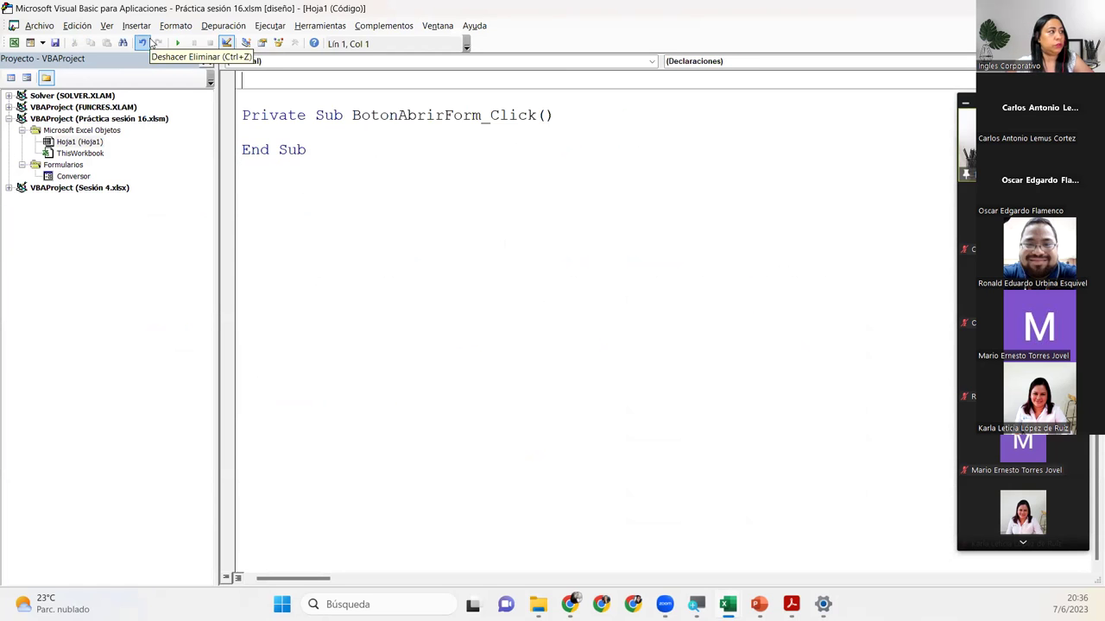
- Write Conversor.Show inside BotonAbrirForm_Click and save the VBA project
{"action": "left_click", "coordinate": [259, 130]}
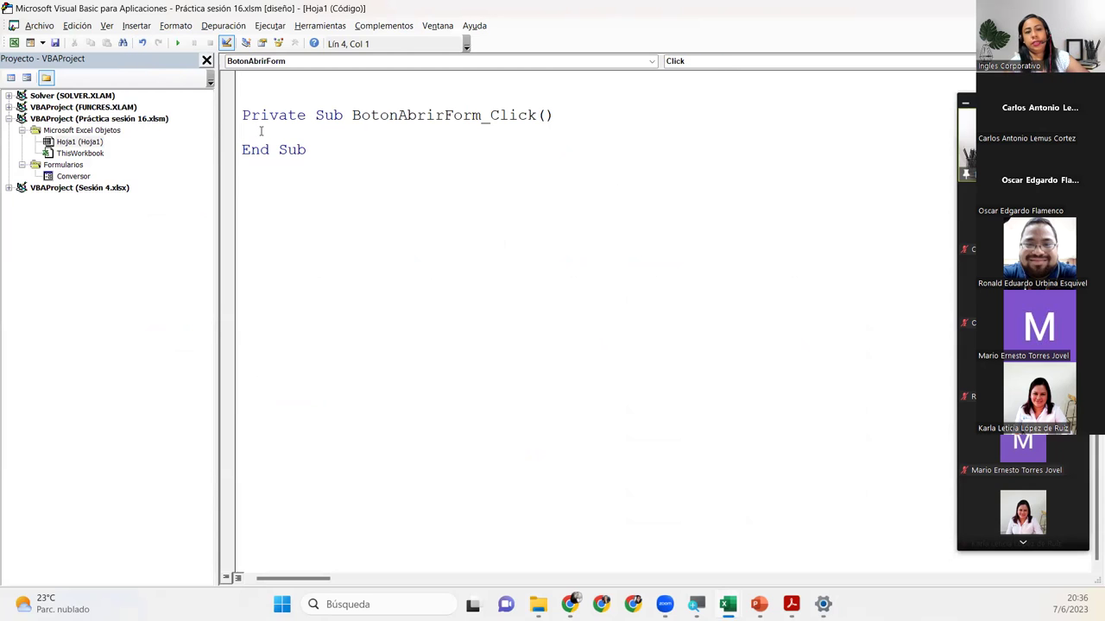
{"action": "key", "text": "Tab"}
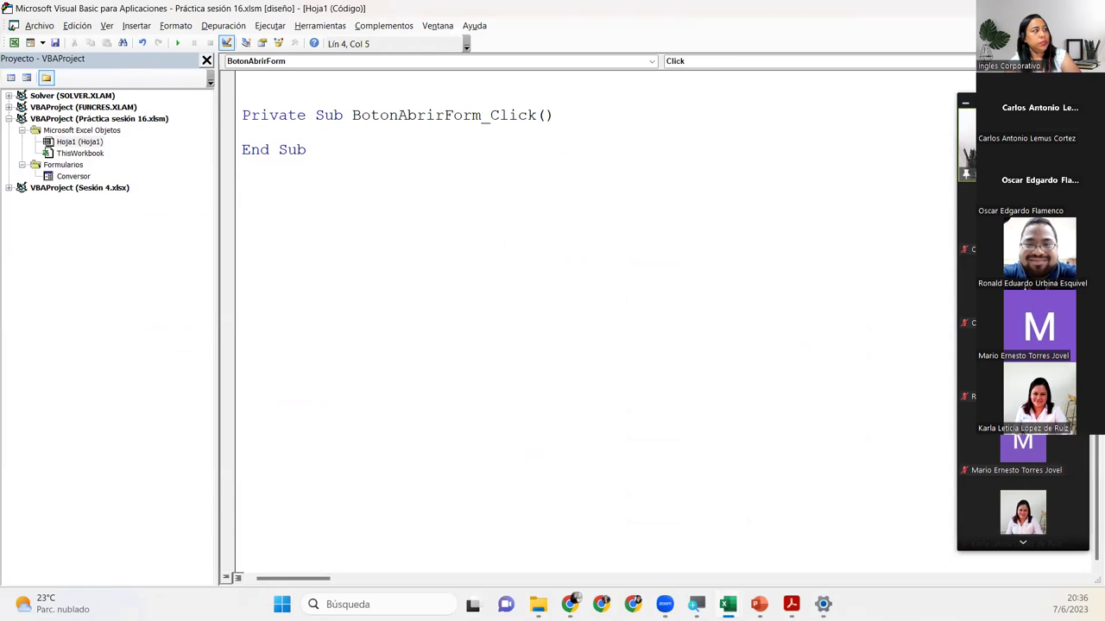
{"action": "key", "text": "ctrl+space"}
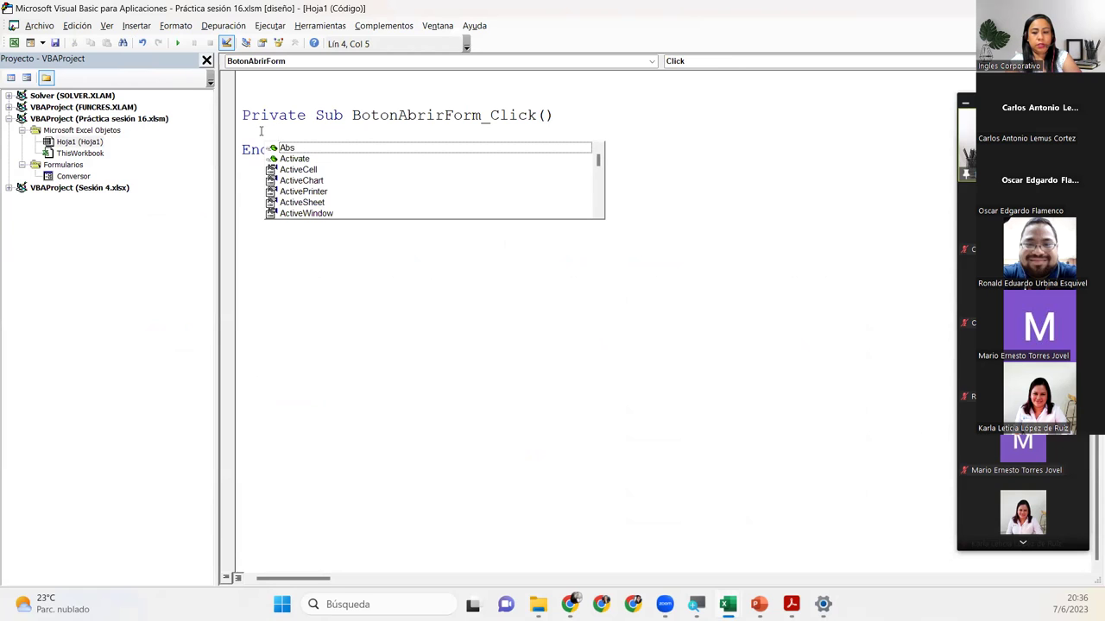
{"action": "type", "text": "conver"}
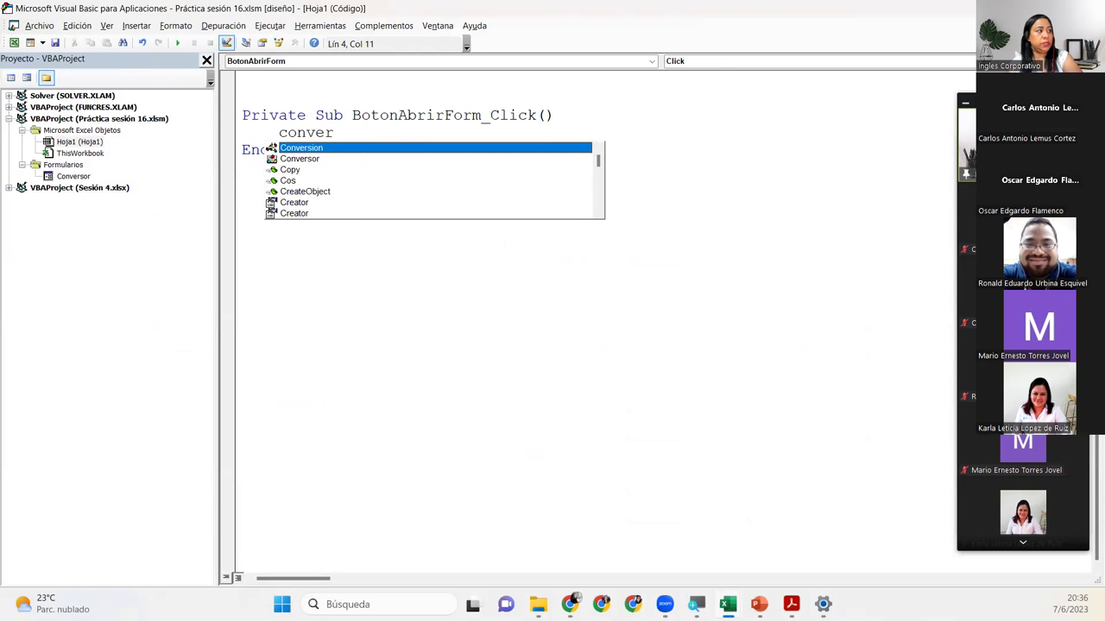
{"action": "key", "text": "Down"}
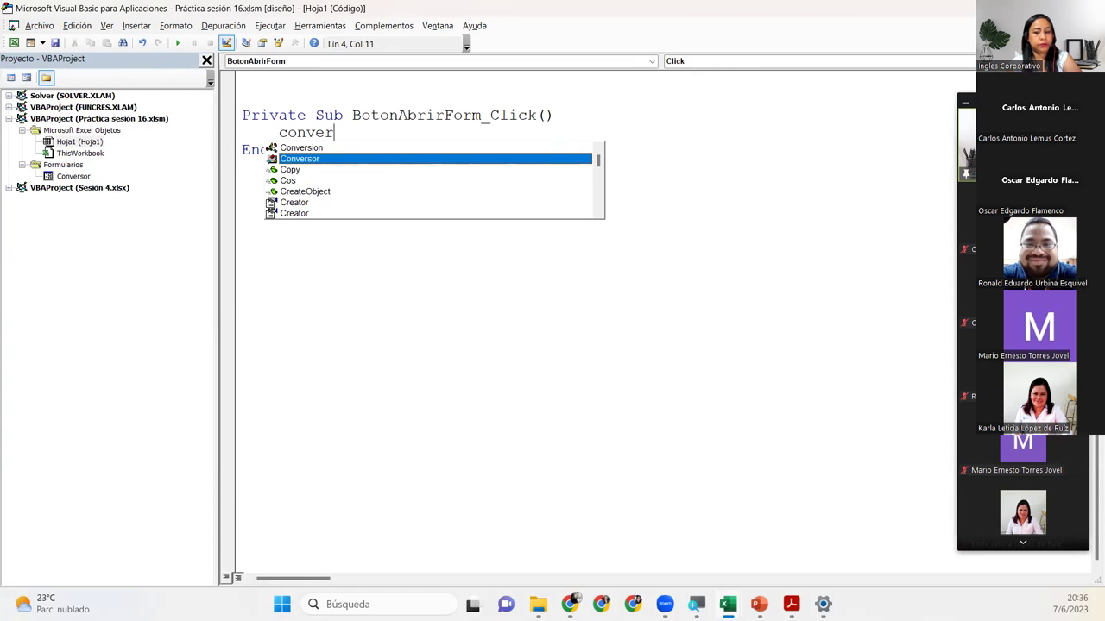
{"action": "type", "text": ".sho"}
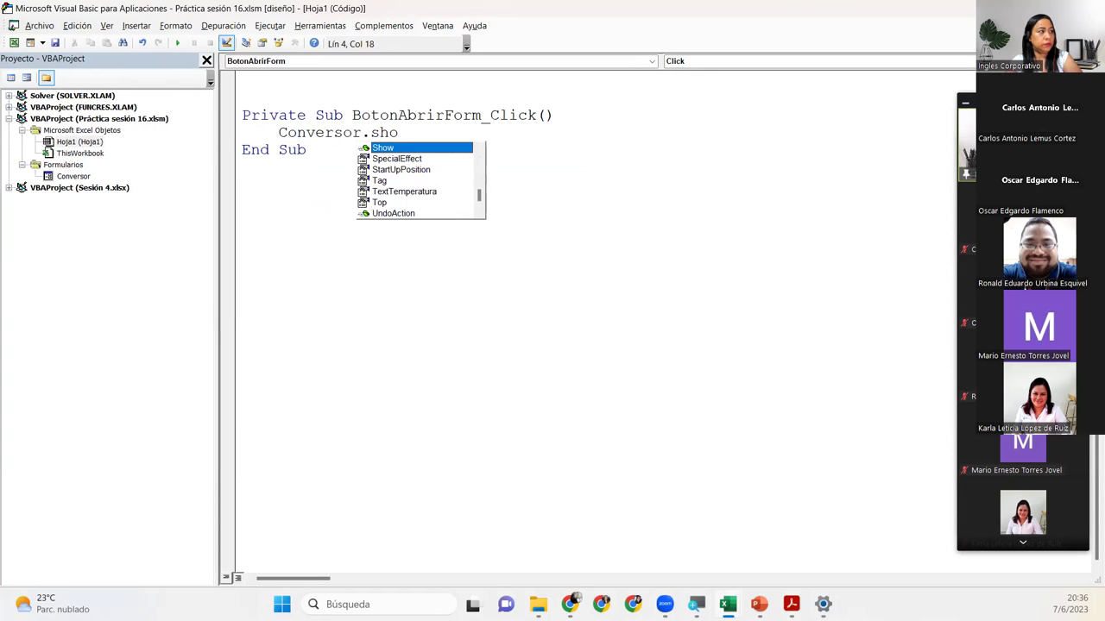
{"action": "key", "text": "Tab"}
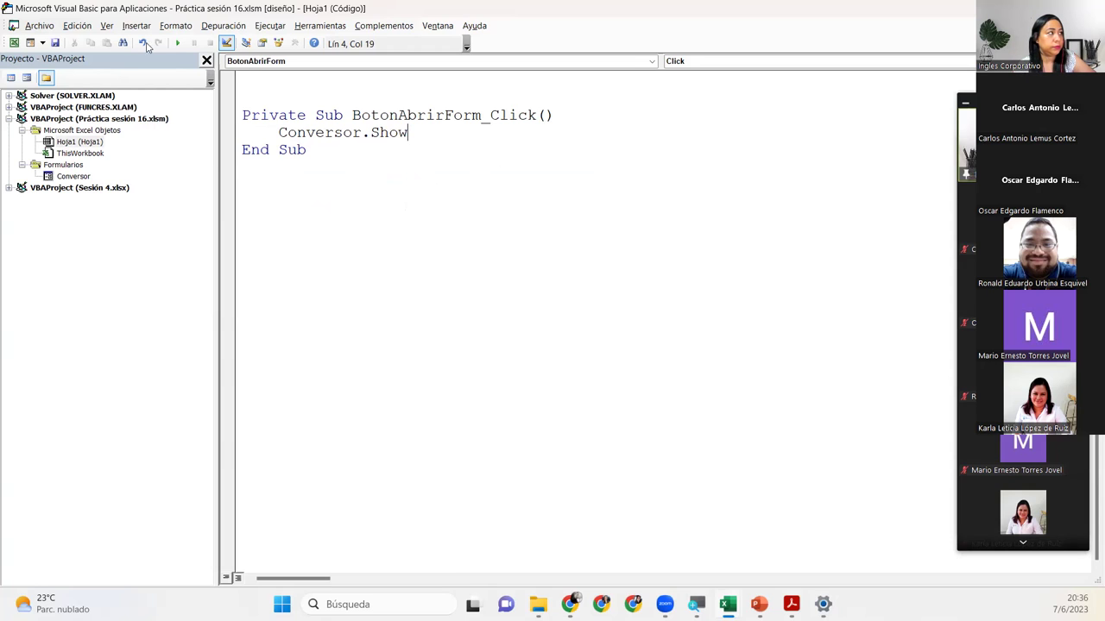
{"action": "left_click", "coordinate": [54, 42]}
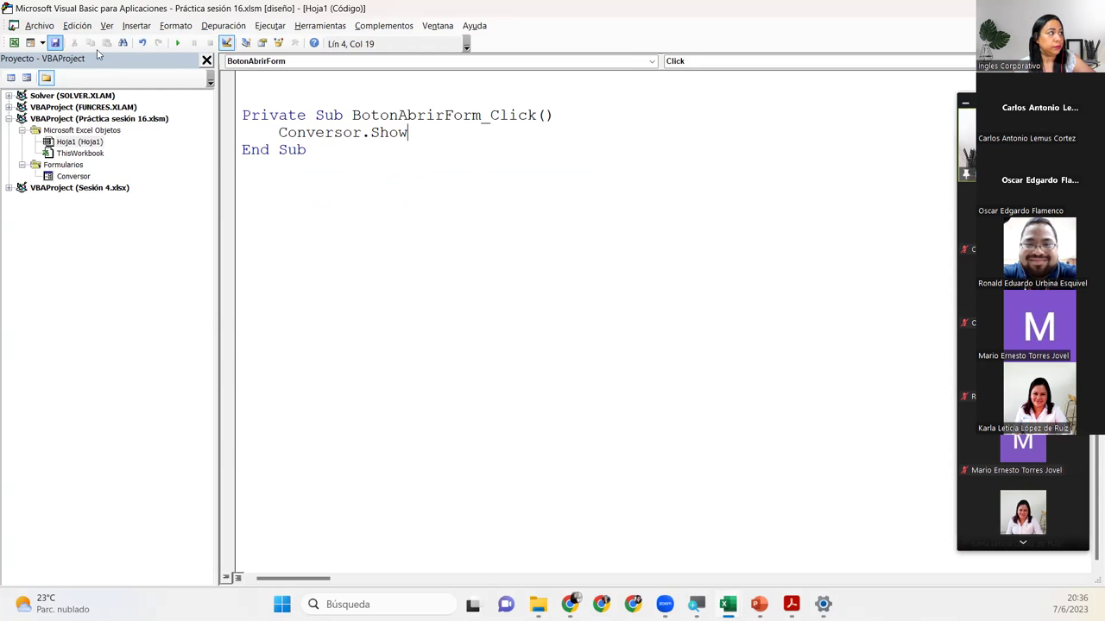
- Back in the workbook, widen the button so the full 'Convertir Temperatura' caption fits
{"action": "mouse_move", "coordinate": [727, 604]}
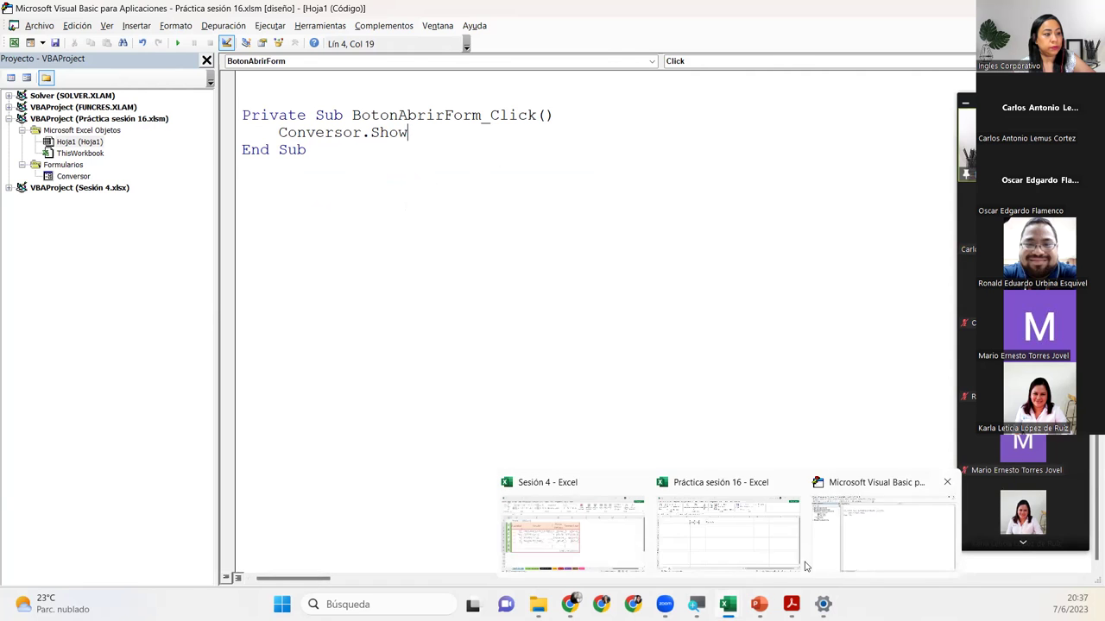
{"action": "left_click", "coordinate": [789, 544]}
{"action": "left_click", "coordinate": [313, 215]}
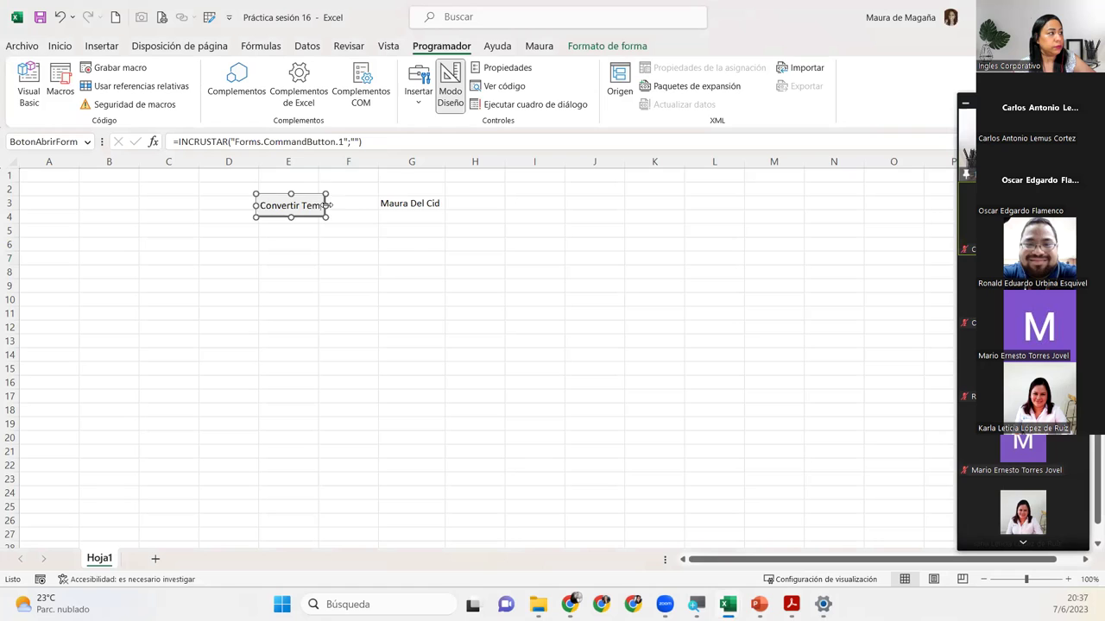
{"action": "left_click_drag", "start_coordinate": [327, 205], "coordinate": [369, 206]}
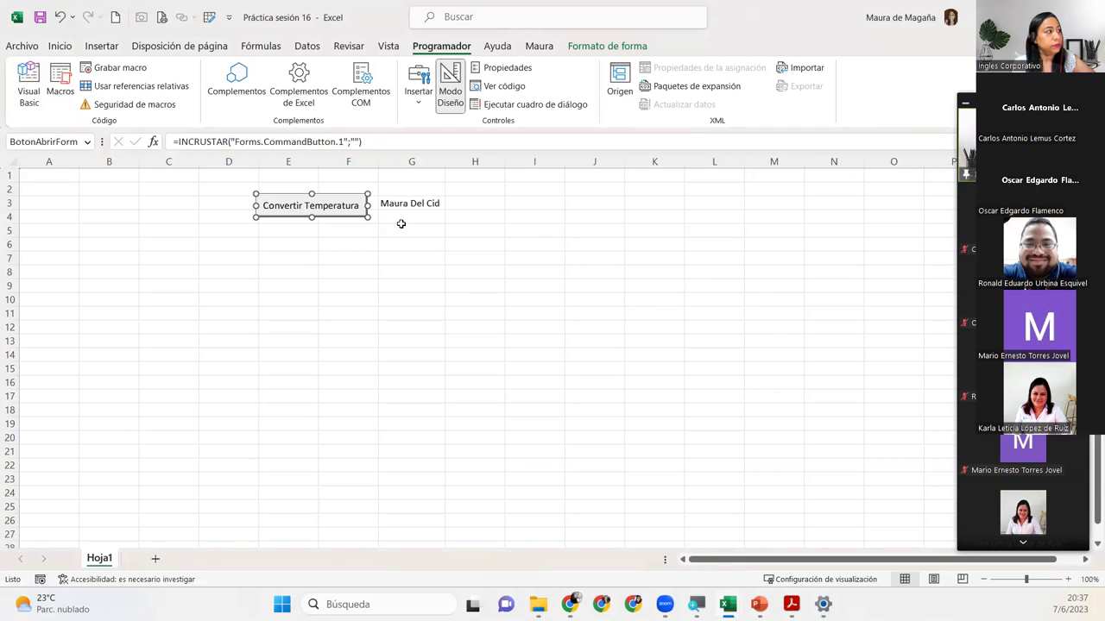
- Open the button's properties and check its name reads BotonAbrirForm
{"action": "right_click", "coordinate": [316, 214]}
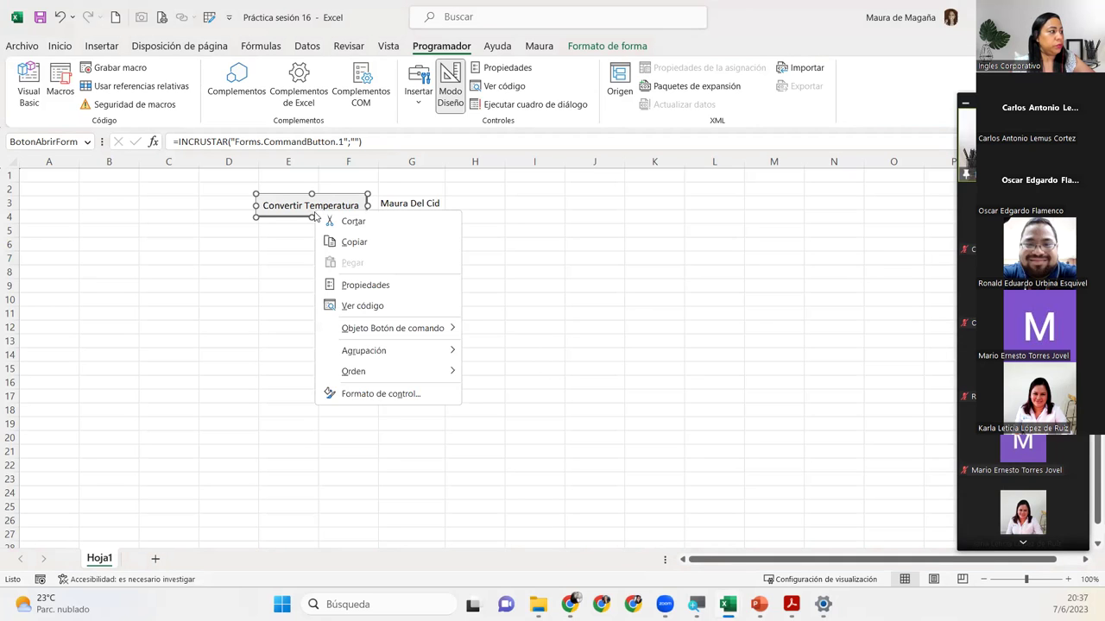
{"action": "left_click", "coordinate": [403, 287]}
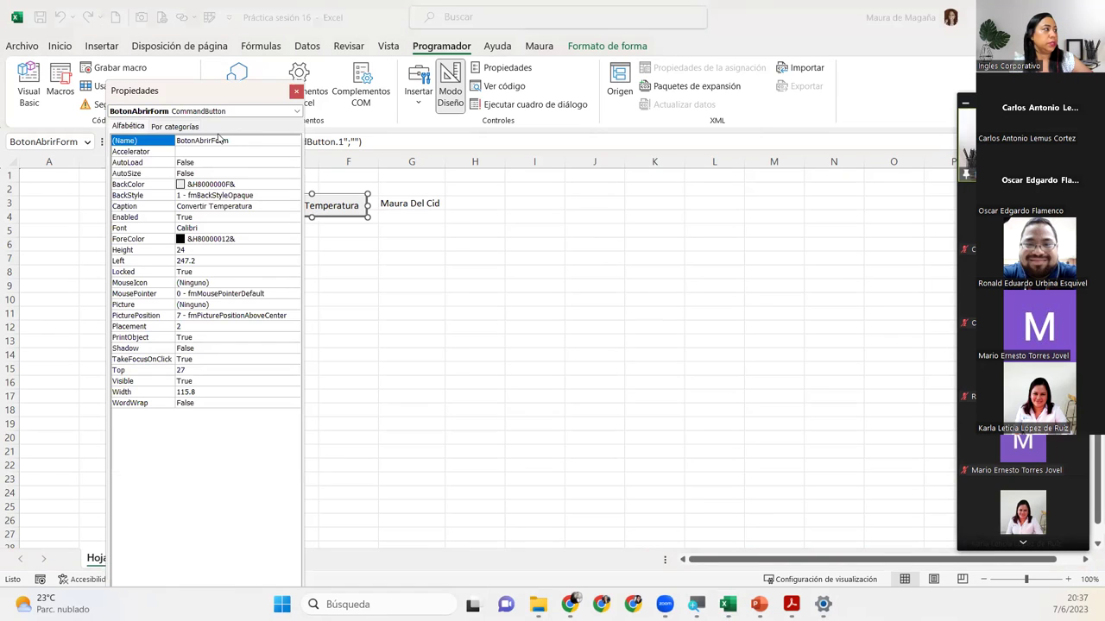
{"action": "double_click", "coordinate": [151, 140]}
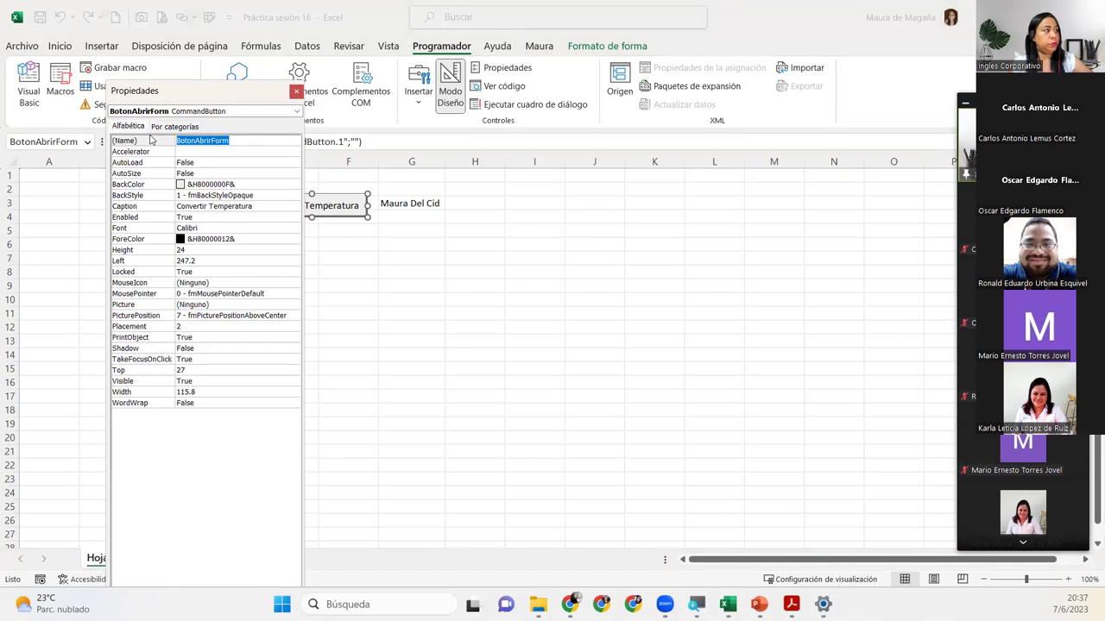
{"action": "left_click", "coordinate": [296, 92]}
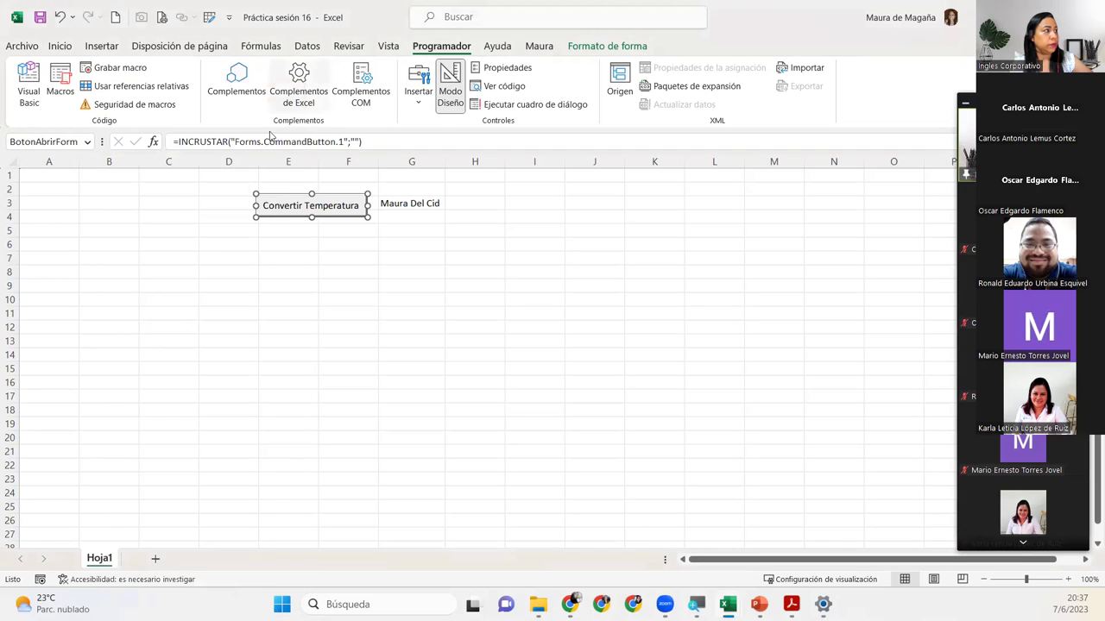
{"action": "left_click", "coordinate": [315, 143]}
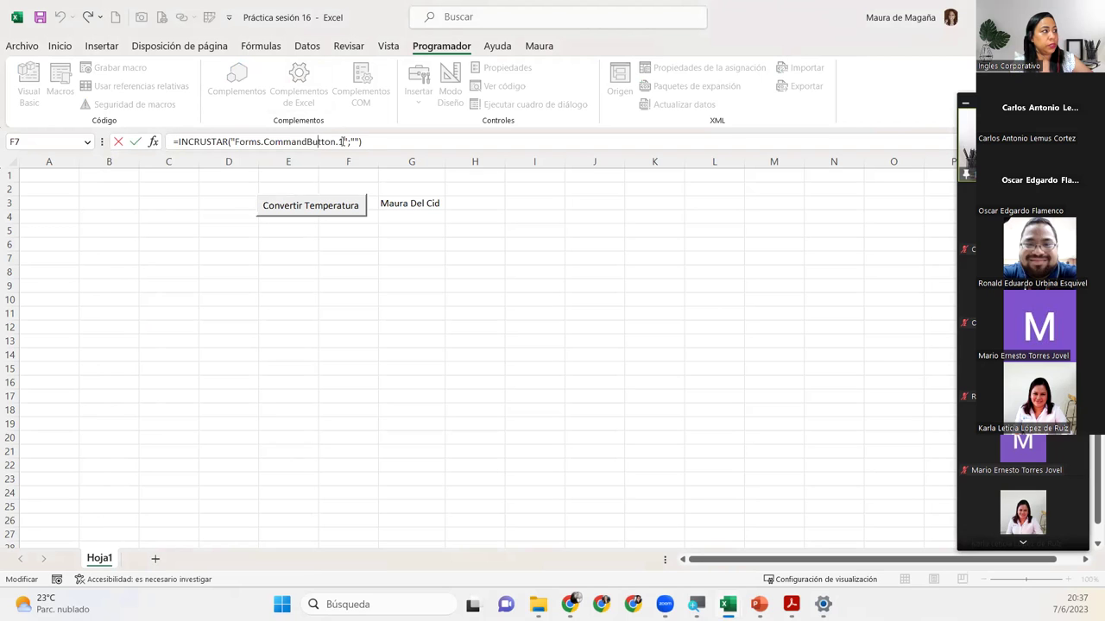
{"action": "left_click_drag", "start_coordinate": [342, 142], "coordinate": [289, 145]}
{"action": "left_click", "coordinate": [287, 143]}
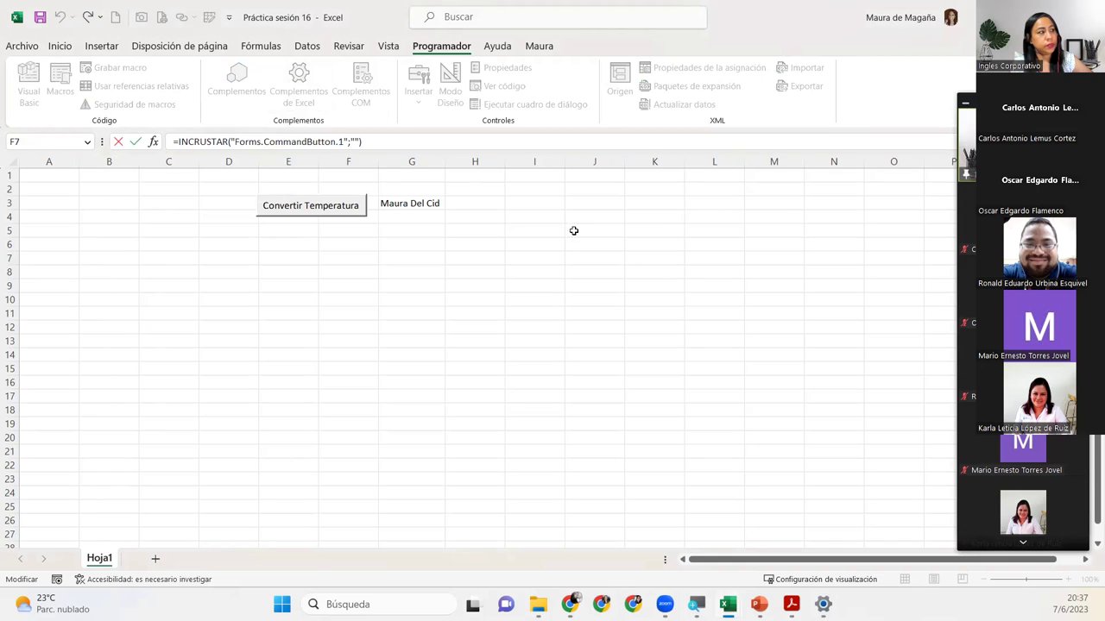
{"action": "left_click_drag", "start_coordinate": [345, 142], "coordinate": [312, 141]}
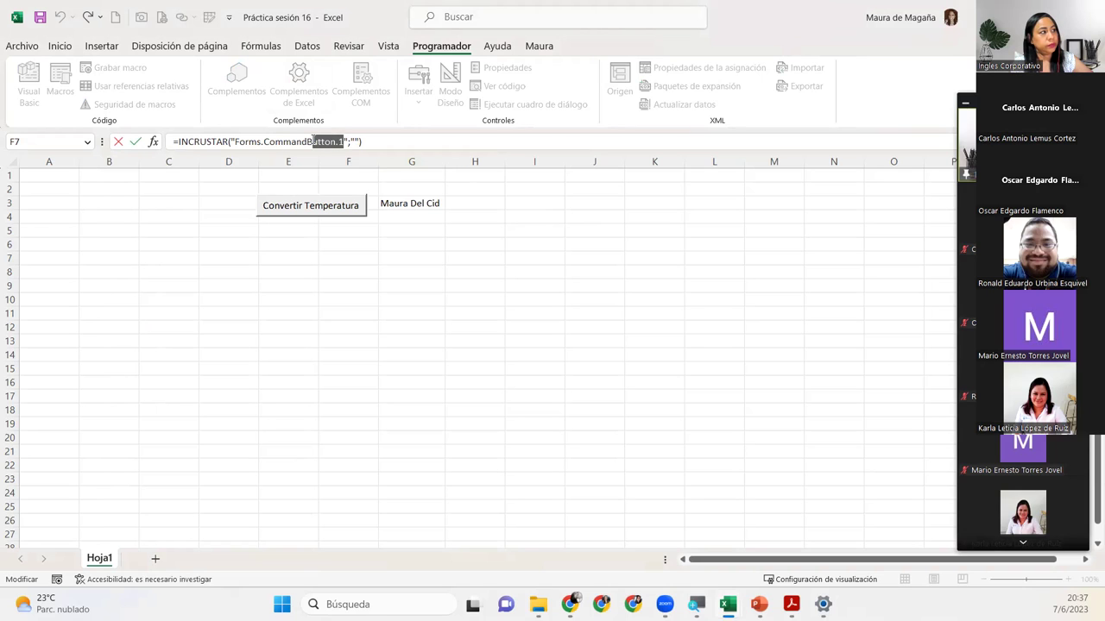
{"action": "left_click_drag", "start_coordinate": [313, 141], "coordinate": [264, 142]}
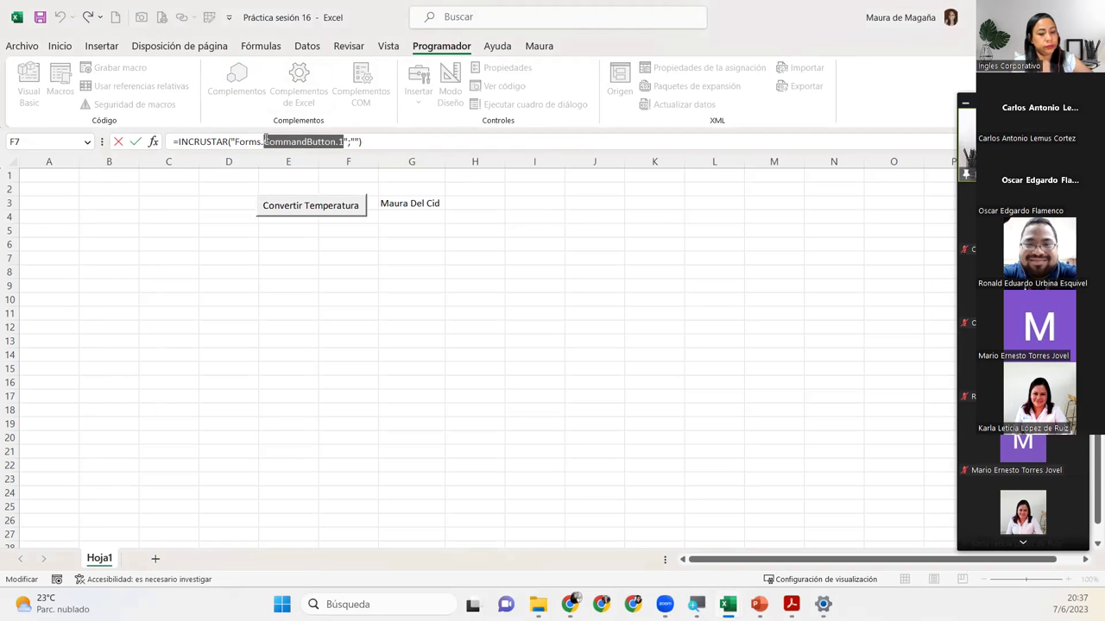
{"action": "type", "text": "BotonAbrirForm"}
{"action": "key", "text": "Return"}
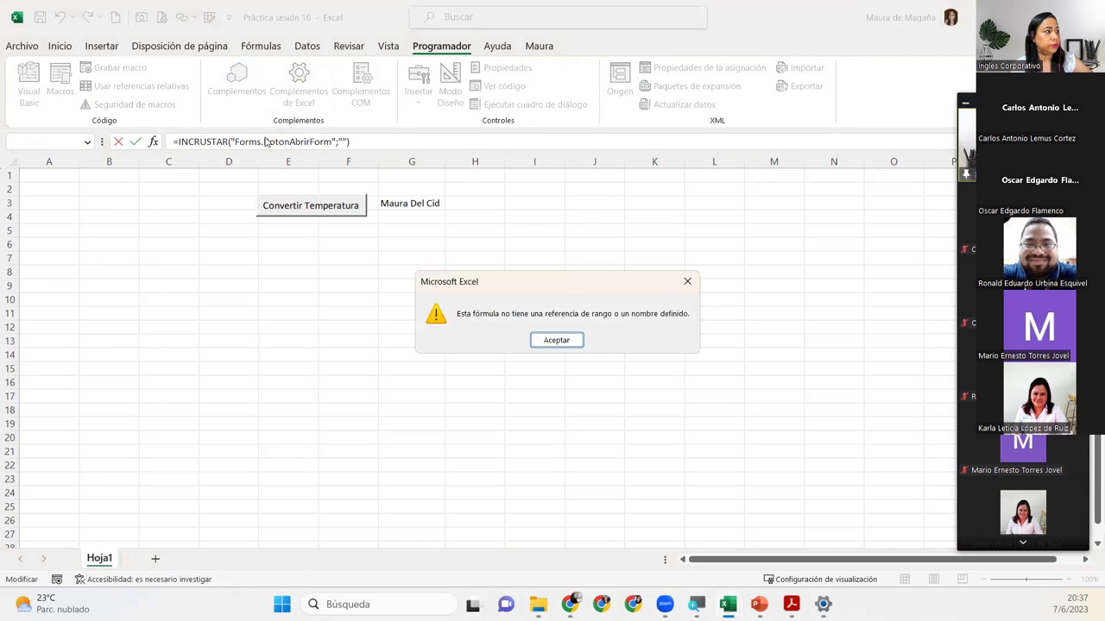
{"action": "left_click", "coordinate": [571, 344]}
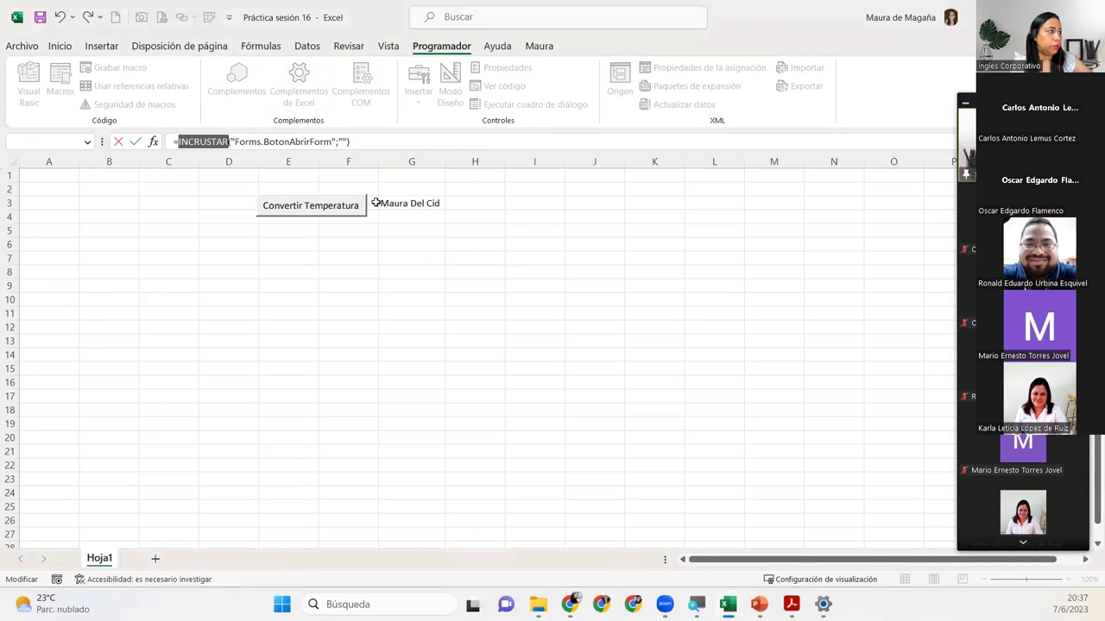
{"action": "left_click", "coordinate": [288, 142]}
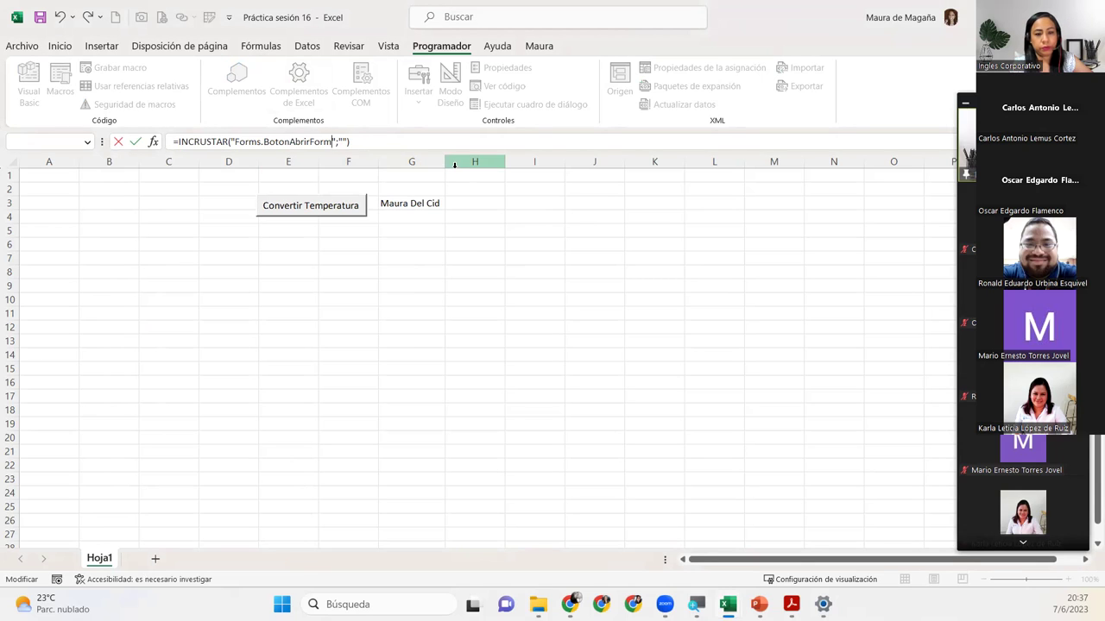
{"action": "key", "text": "Escape"}
{"action": "key", "text": "Escape"}
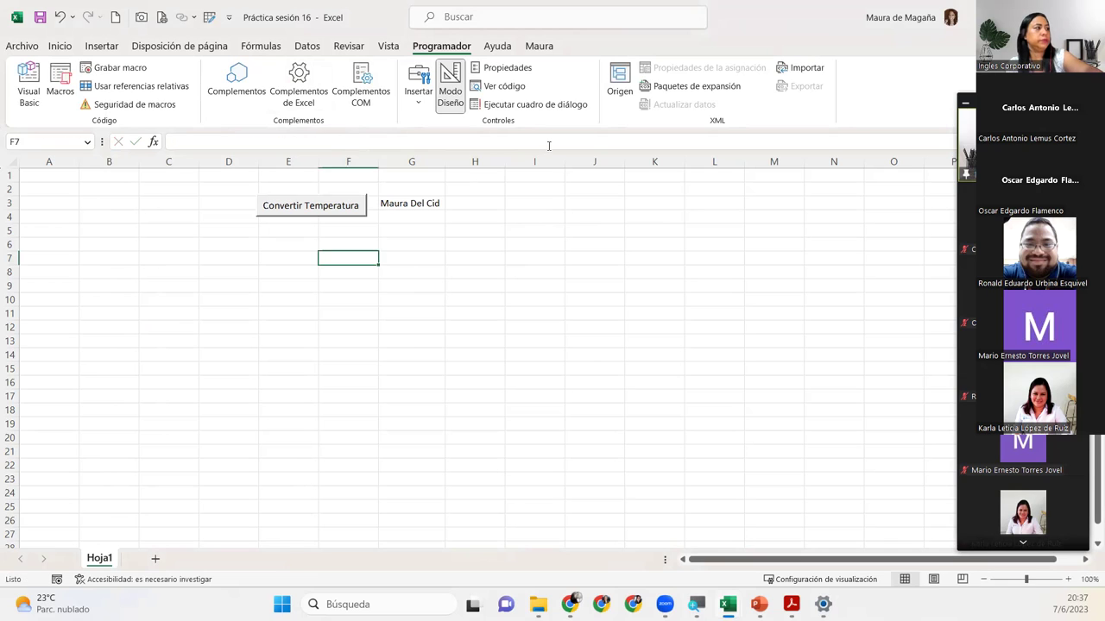
- Select the Convertir Temperatura button and open the VBA editor from the Programador tab
{"action": "left_click", "coordinate": [293, 212]}
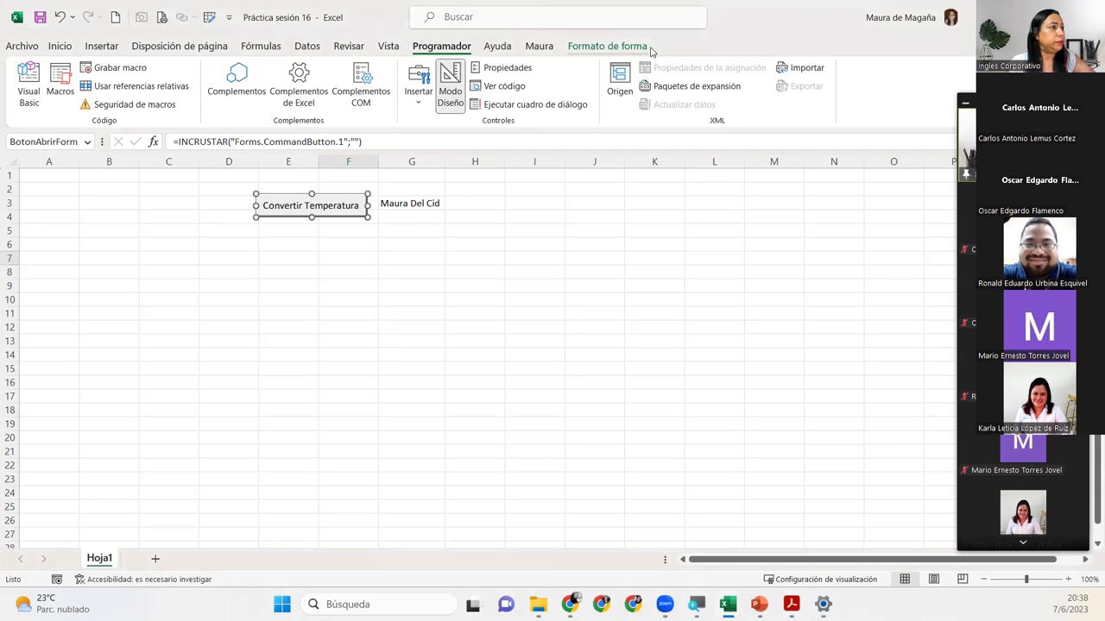
{"action": "left_click", "coordinate": [578, 48]}
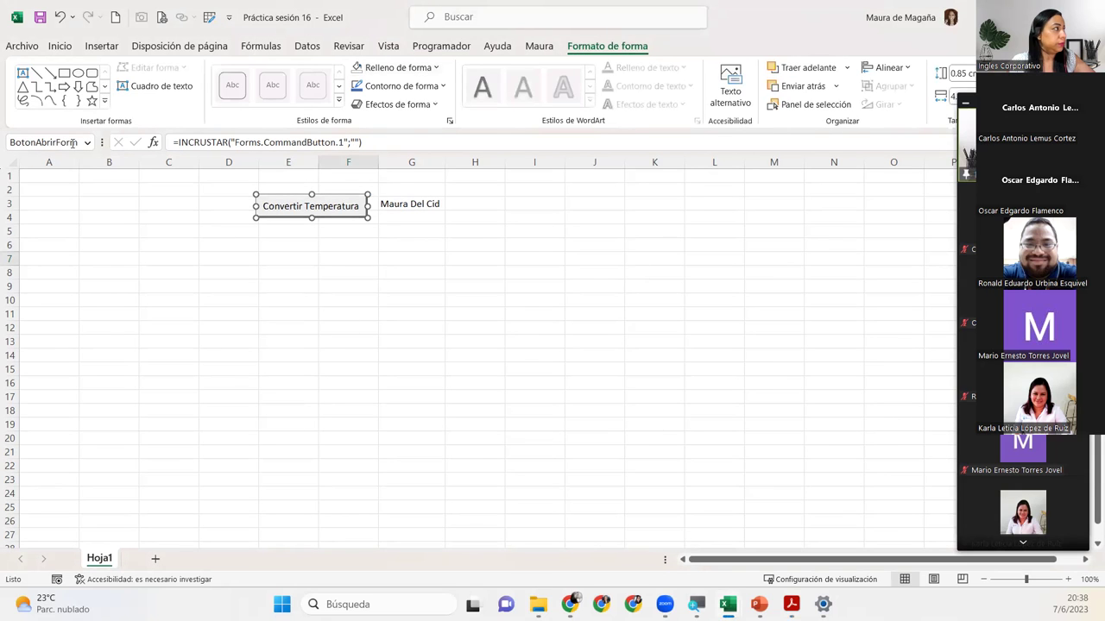
{"action": "left_click", "coordinate": [457, 49]}
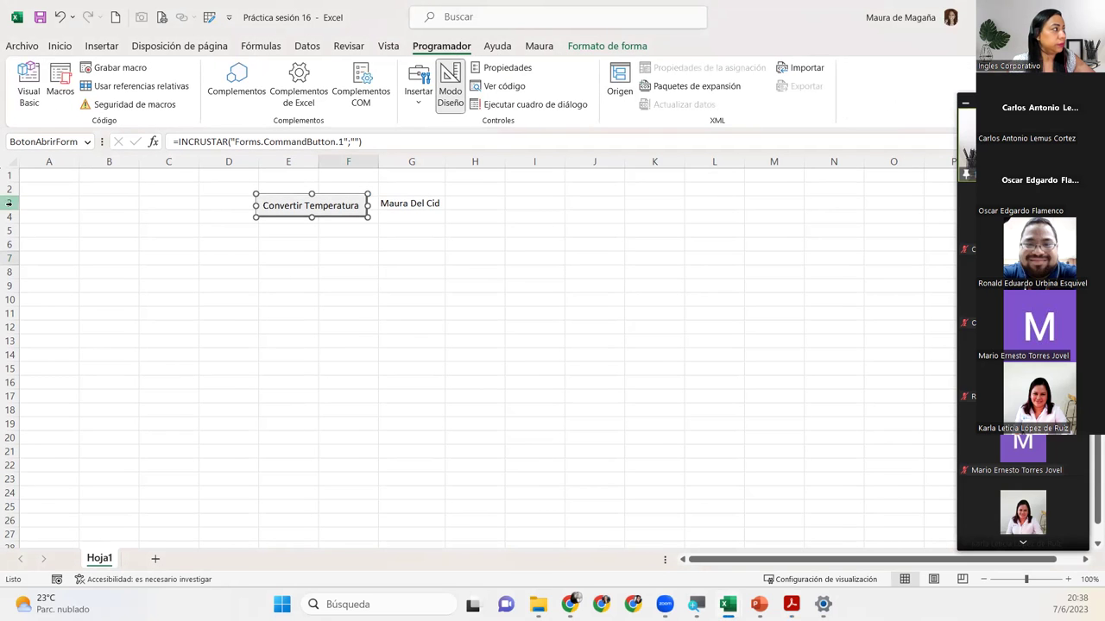
{"action": "left_click", "coordinate": [26, 74]}
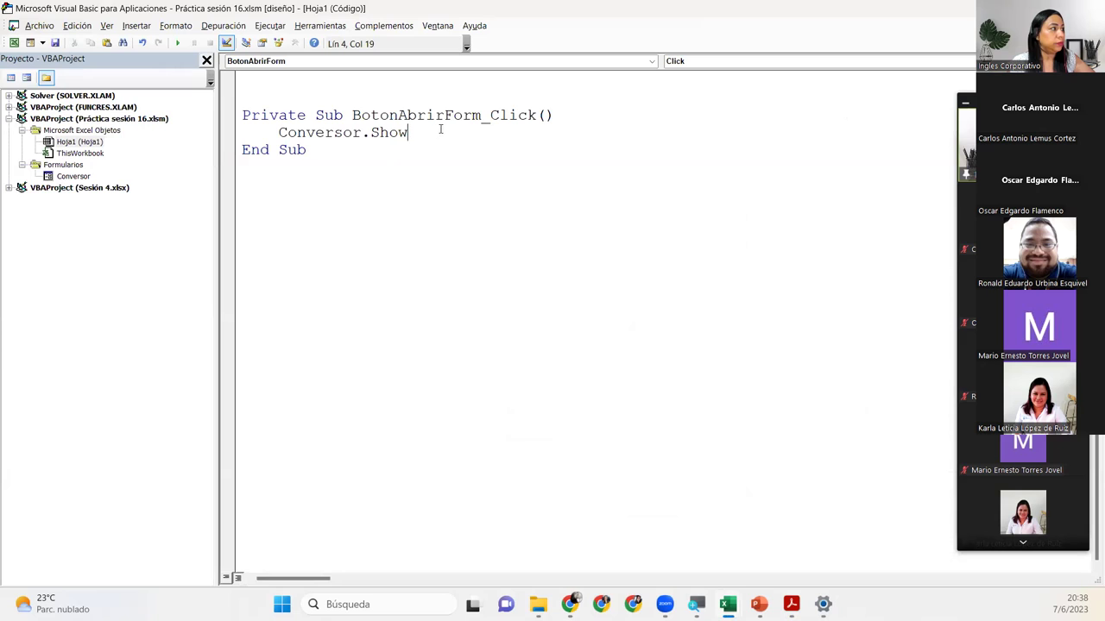
- Open the Conversor form and set its (Name) property to FrmConversor
{"action": "left_click", "coordinate": [82, 176]}
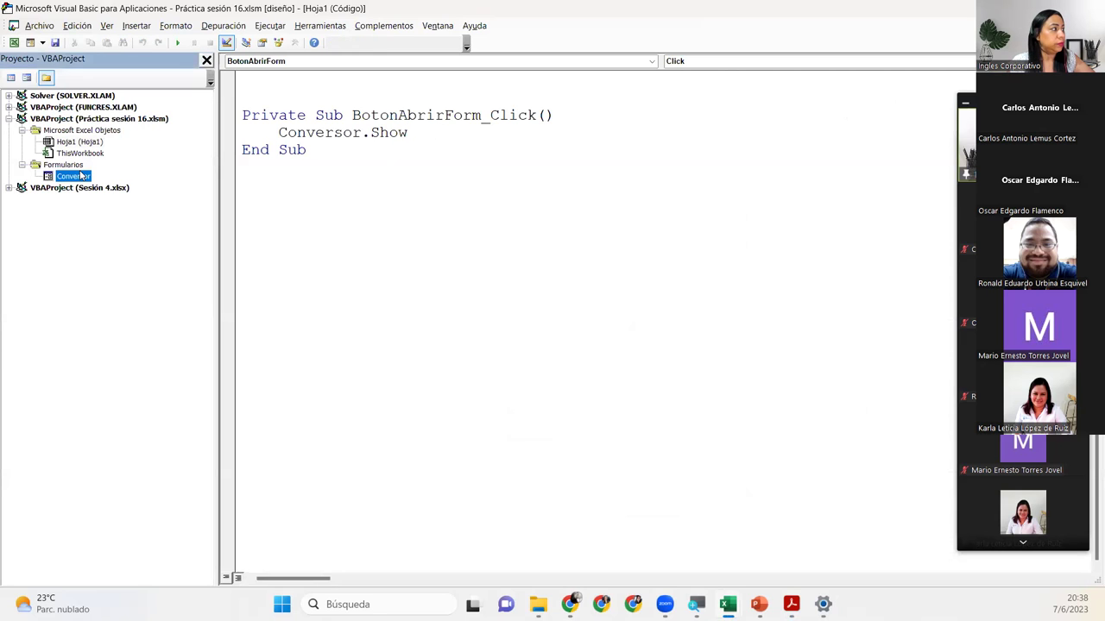
{"action": "double_click", "coordinate": [82, 176]}
{"action": "left_click", "coordinate": [328, 72]}
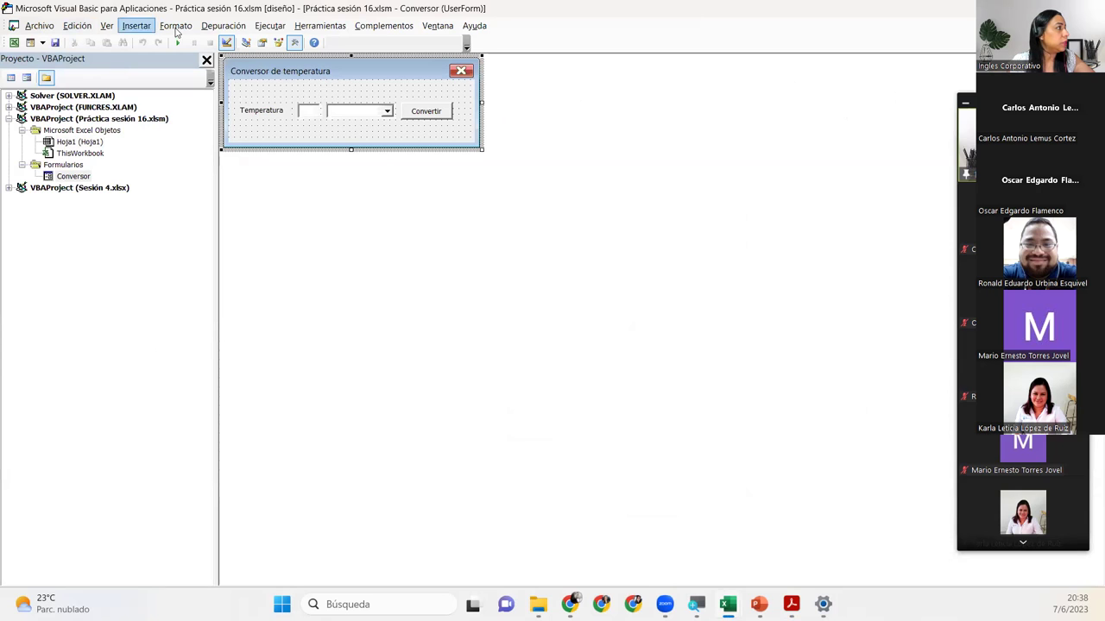
{"action": "left_click", "coordinate": [107, 25]}
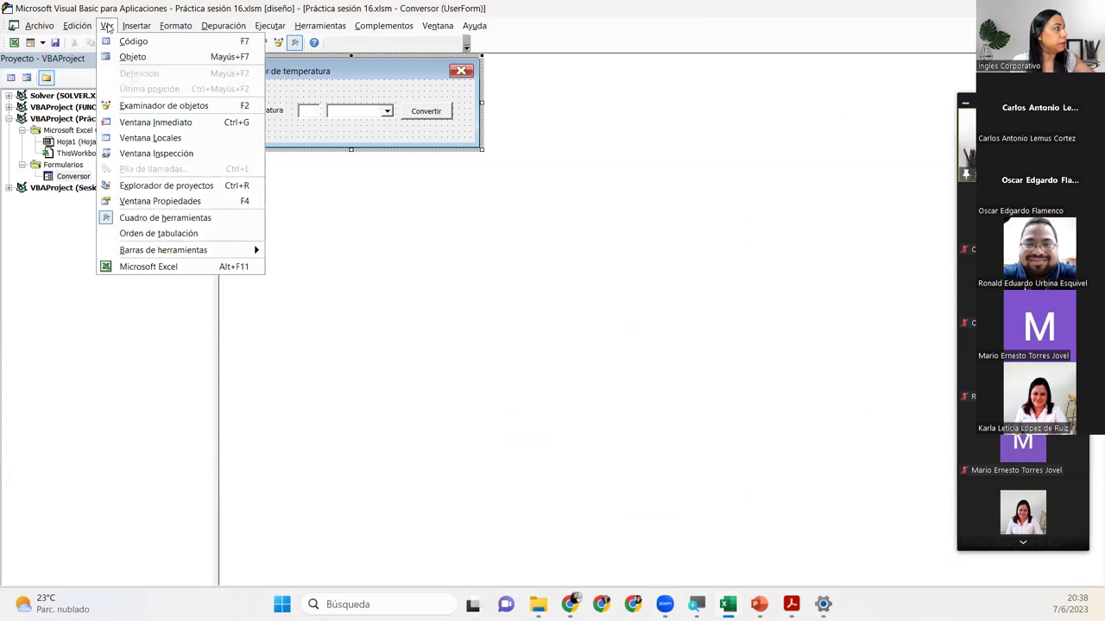
{"action": "left_click", "coordinate": [217, 200]}
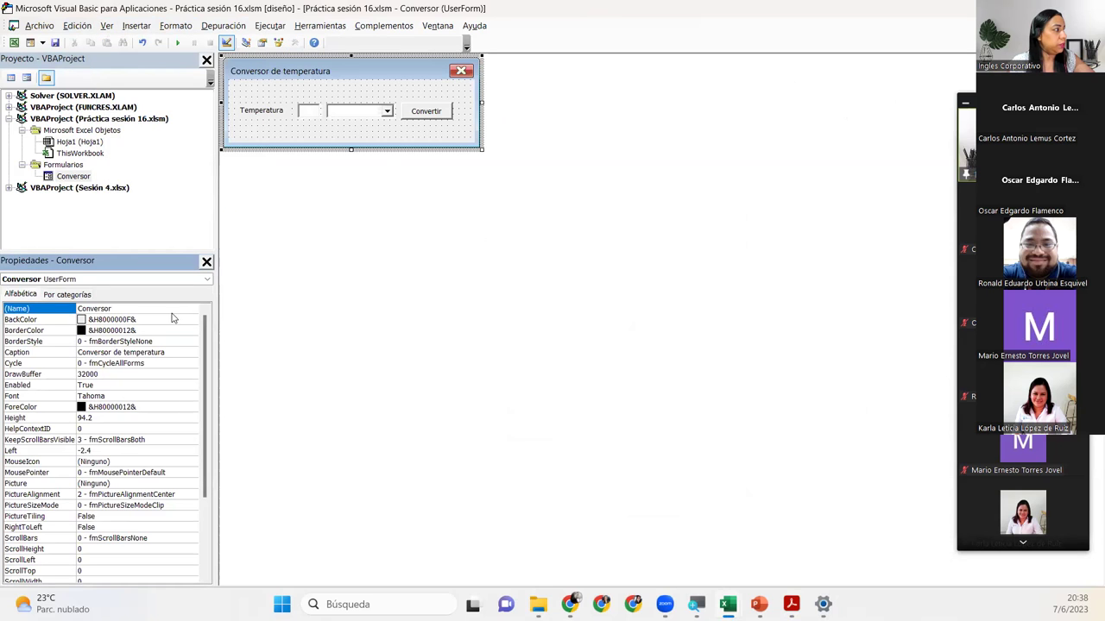
{"action": "left_click", "coordinate": [84, 308]}
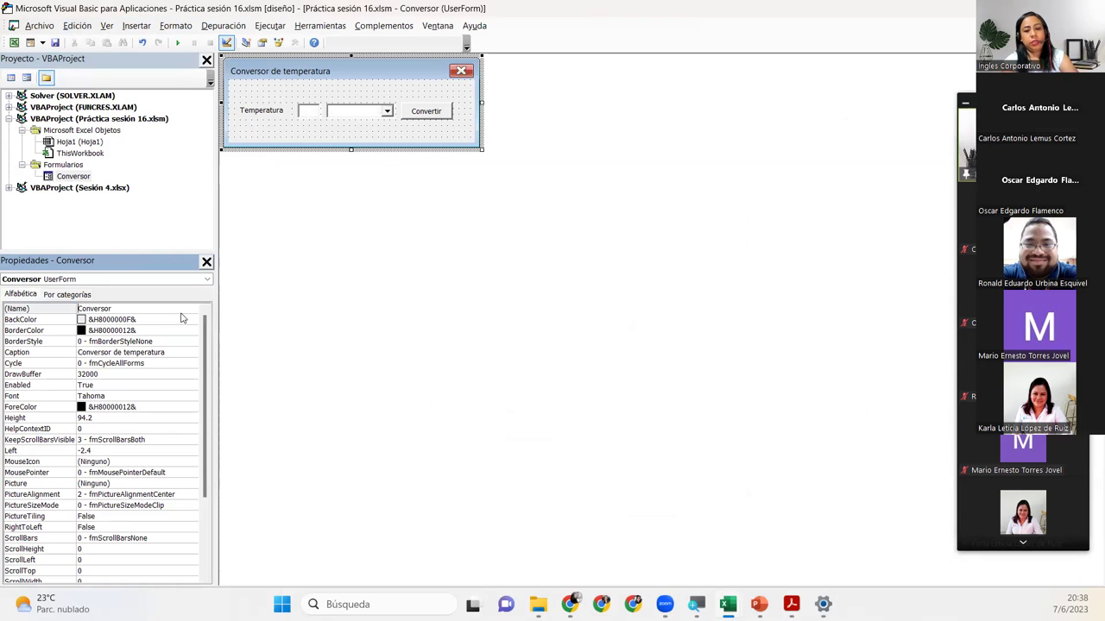
{"action": "type", "text": "FRM"}
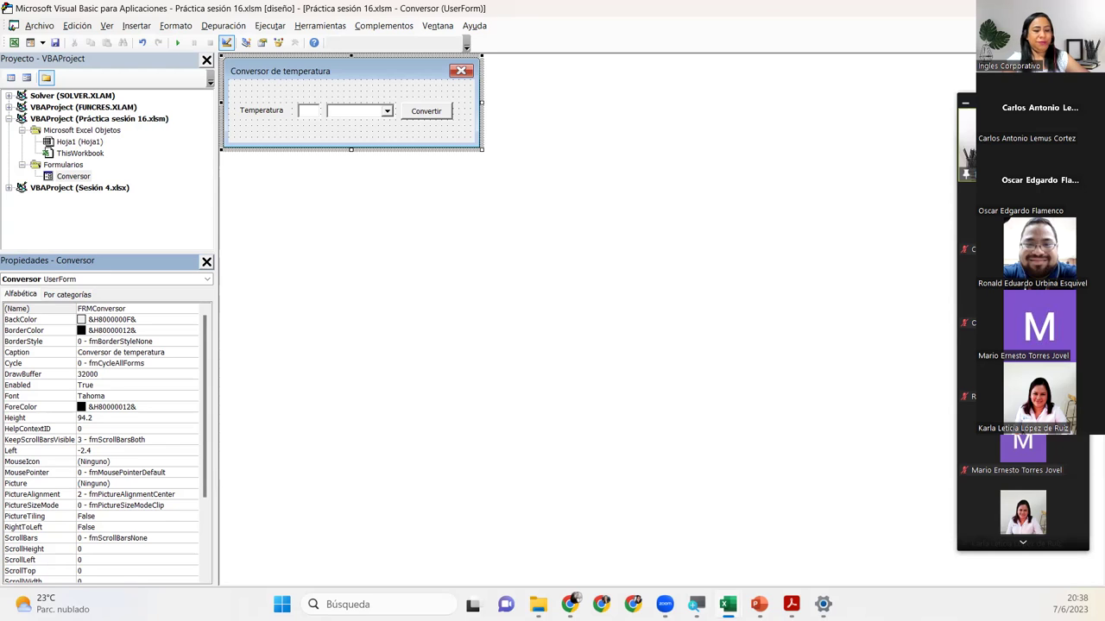
{"action": "left_click", "coordinate": [78, 308]}
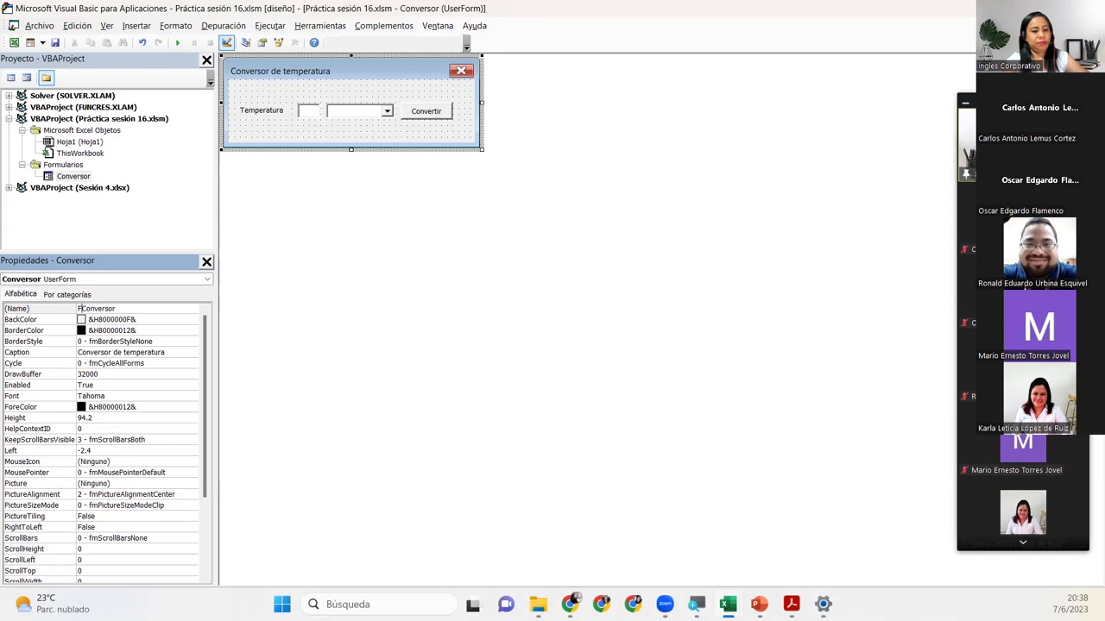
{"action": "type", "text": "rm"}
{"action": "key", "text": "Return"}
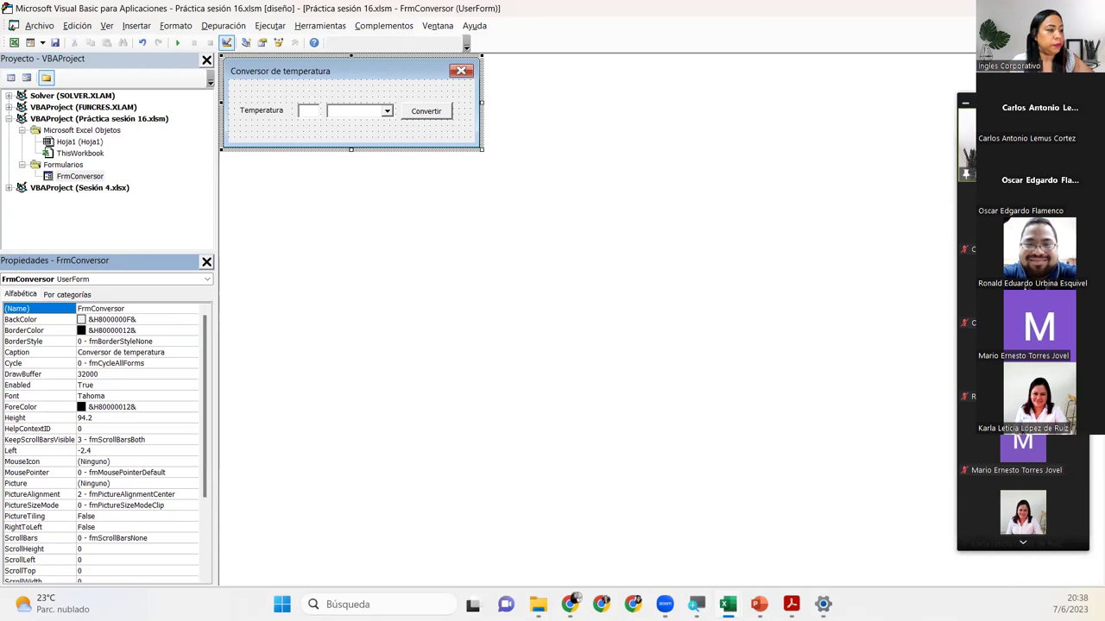
- Switch back to the Excel workbook holding the Convertir Temperatura button
{"action": "mouse_move", "coordinate": [822, 604]}
{"action": "mouse_move", "coordinate": [759, 604]}
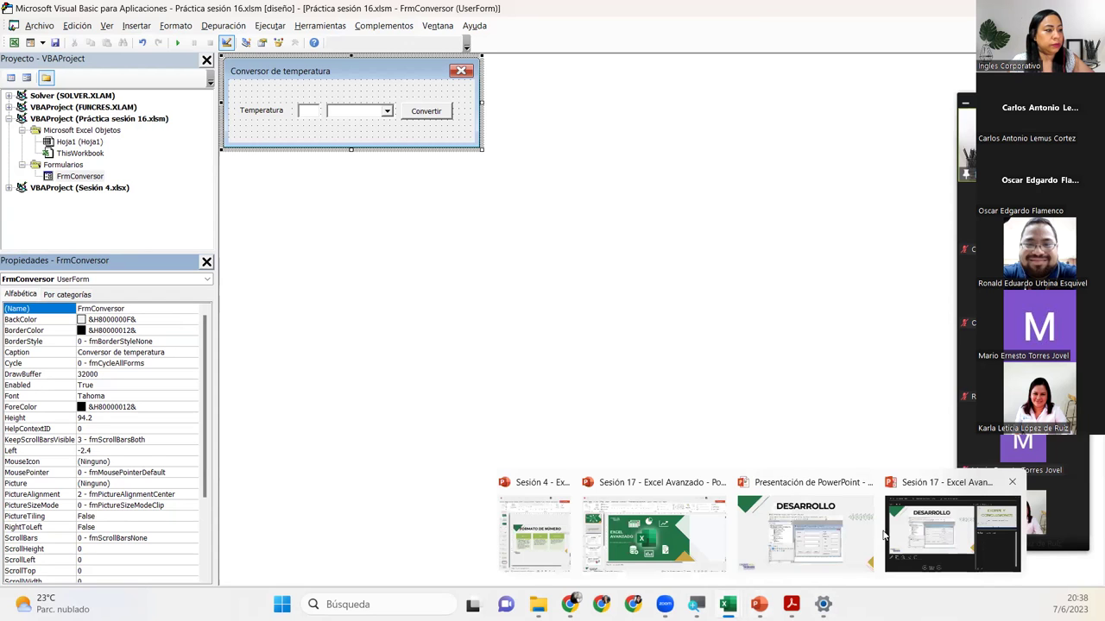
{"action": "left_click", "coordinate": [842, 539]}
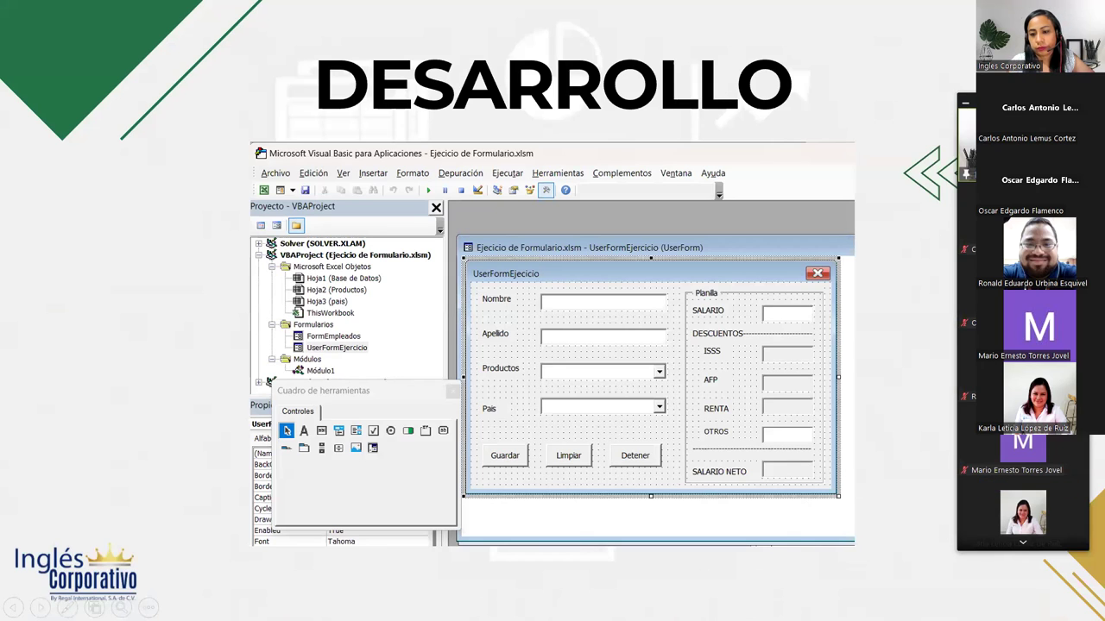
{"action": "key", "text": "alt+Tab"}
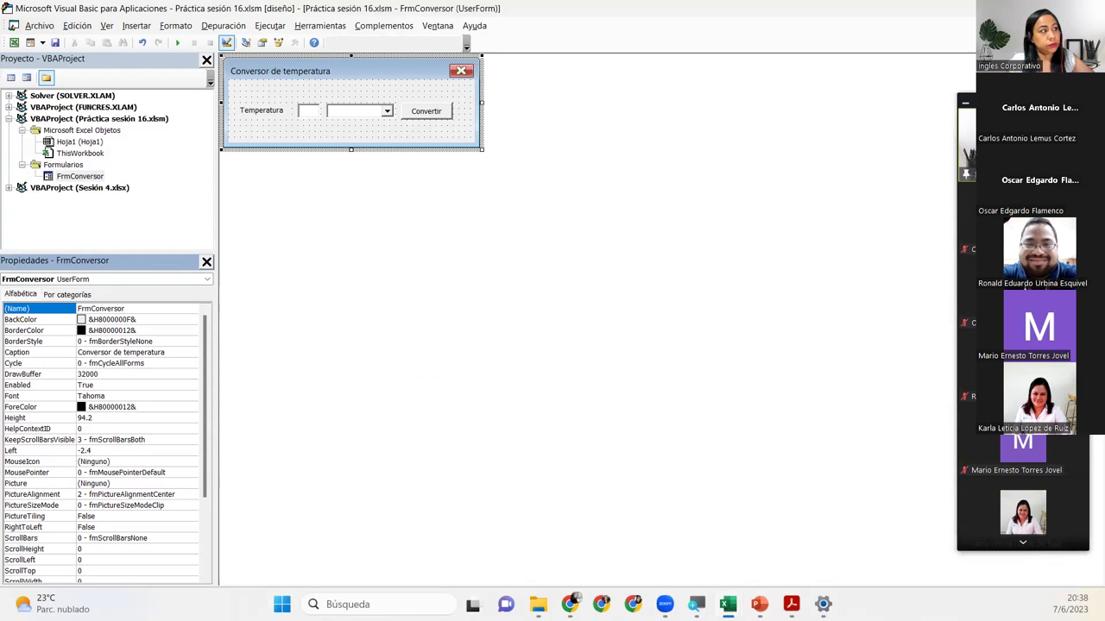
{"action": "key", "text": "alt+Tab"}
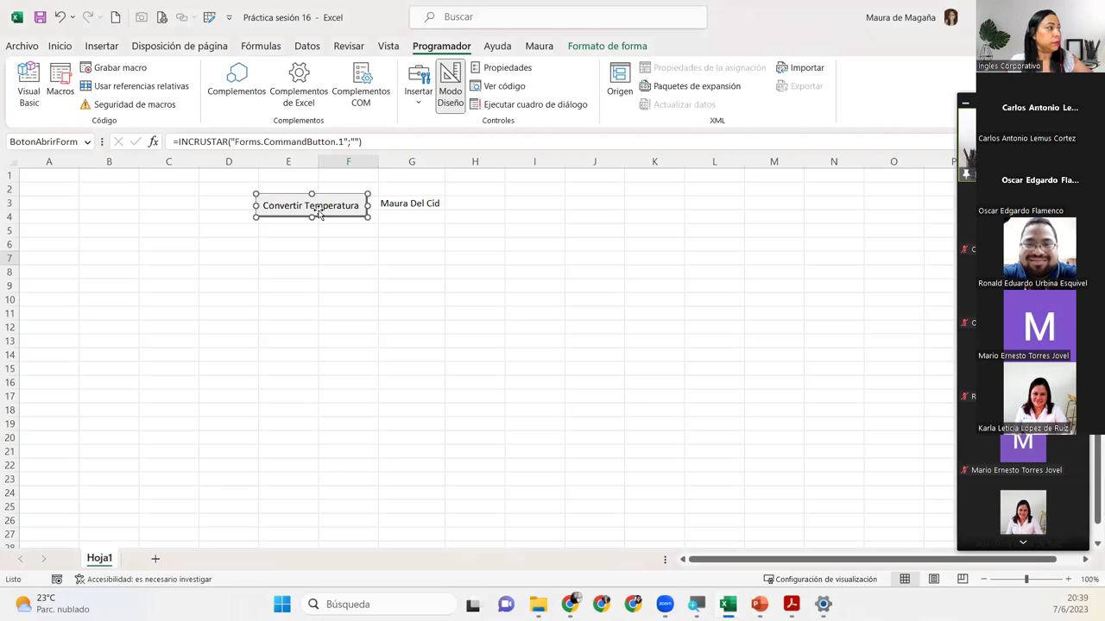
{"action": "right_click", "coordinate": [318, 211]}
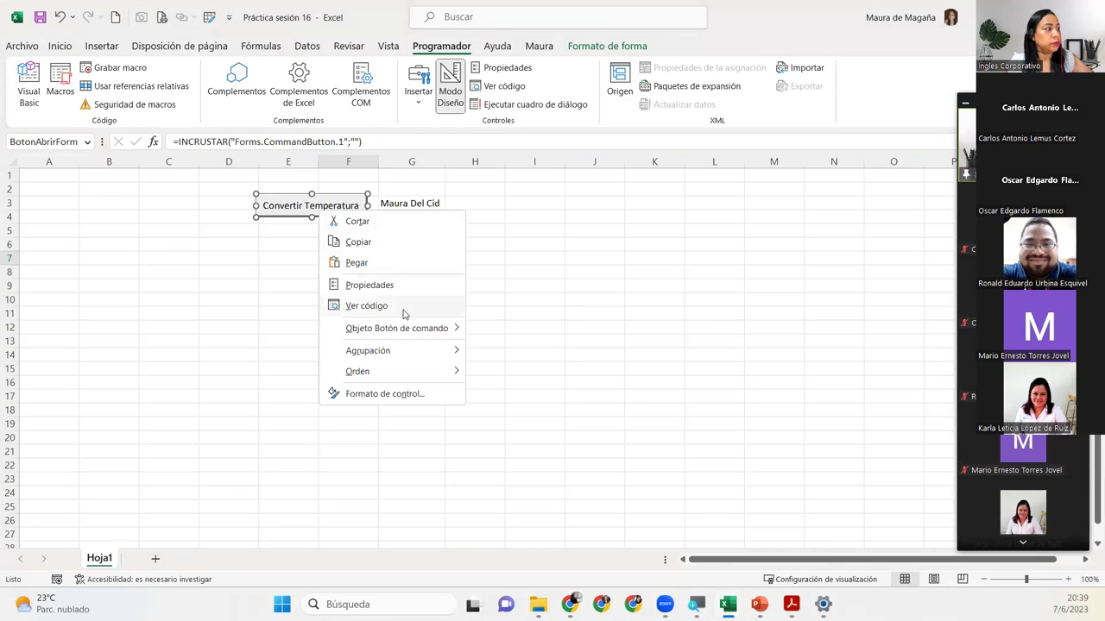
{"action": "mouse_move", "coordinate": [412, 328]}
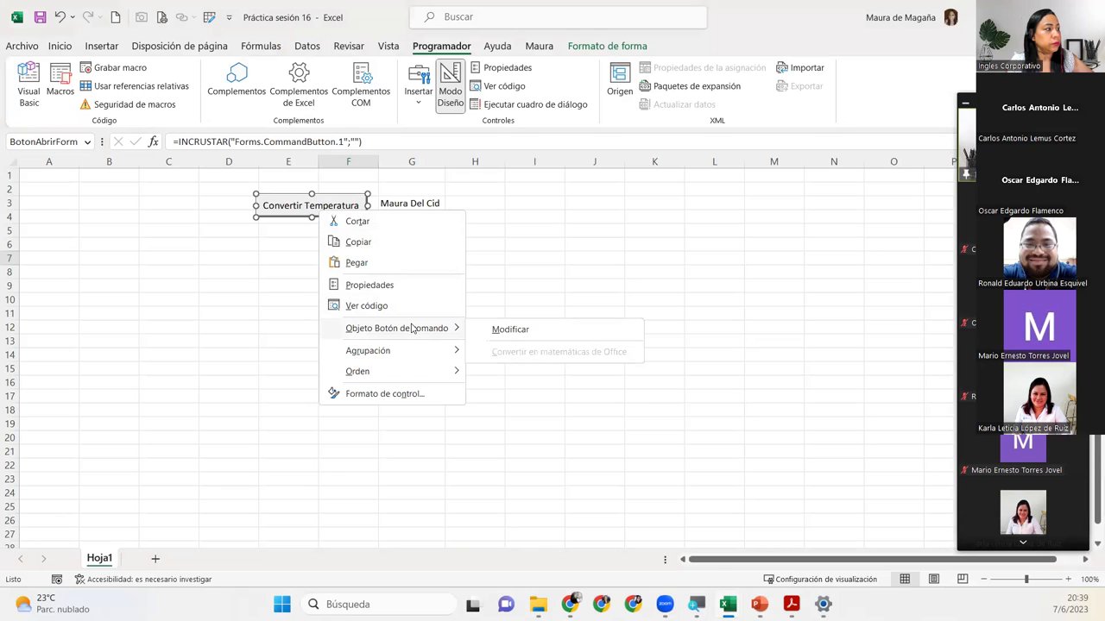
{"action": "left_click", "coordinate": [505, 329]}
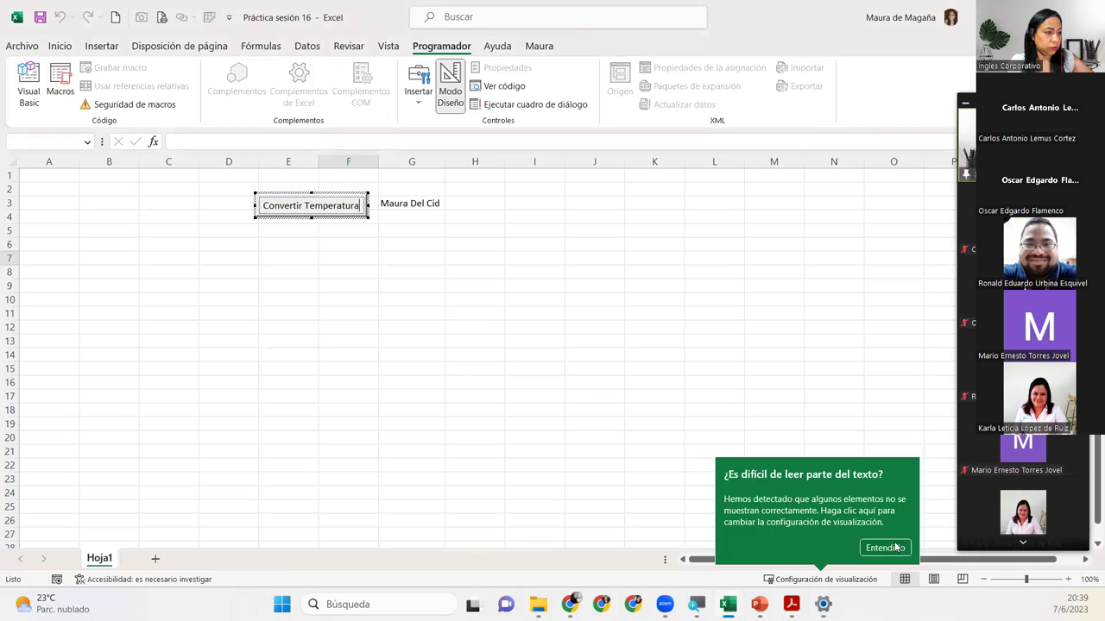
{"action": "left_click", "coordinate": [884, 547]}
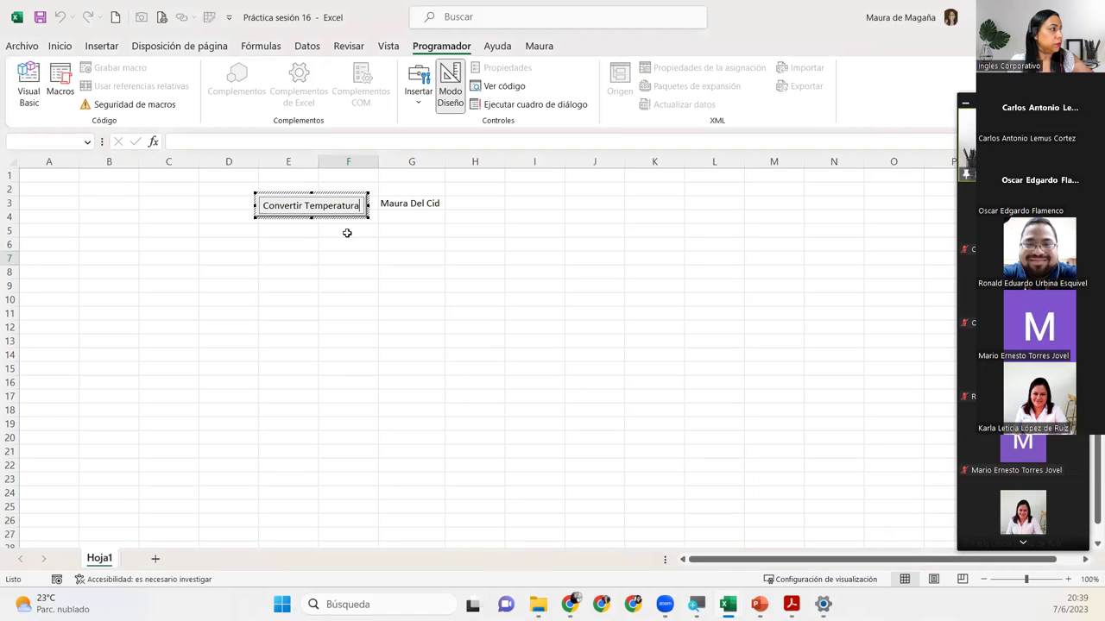
{"action": "left_click", "coordinate": [348, 238]}
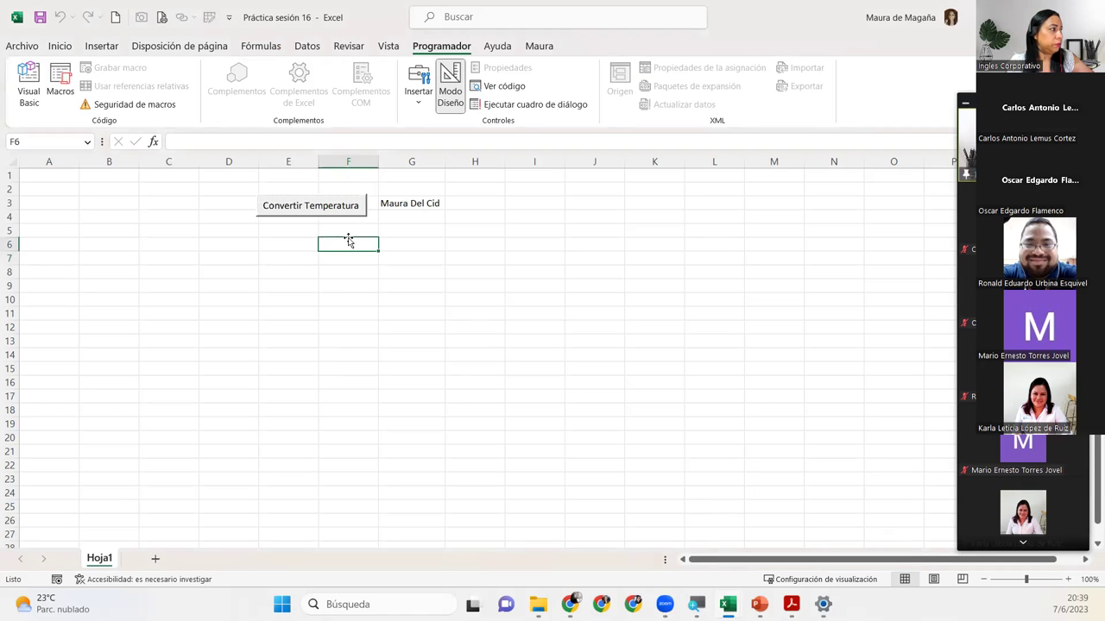
{"action": "left_click", "coordinate": [352, 204]}
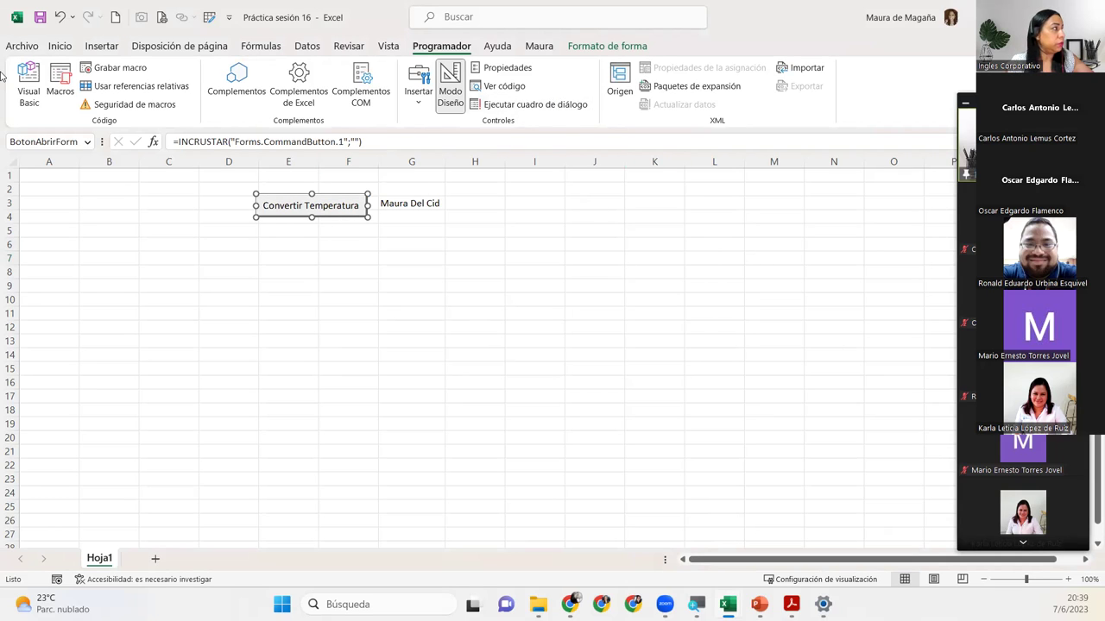
{"action": "left_click", "coordinate": [60, 83]}
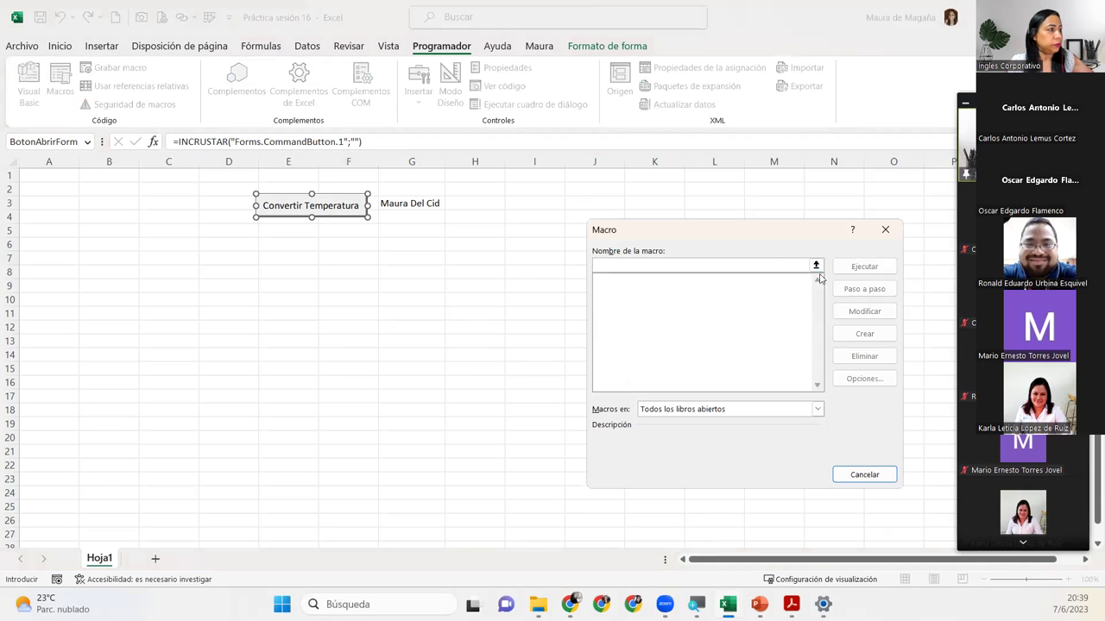
{"action": "left_click", "coordinate": [885, 230]}
- Deselect the button and save the workbook as Práctica sesión 17, replacing 16 with 17
{"action": "left_click", "coordinate": [281, 259]}
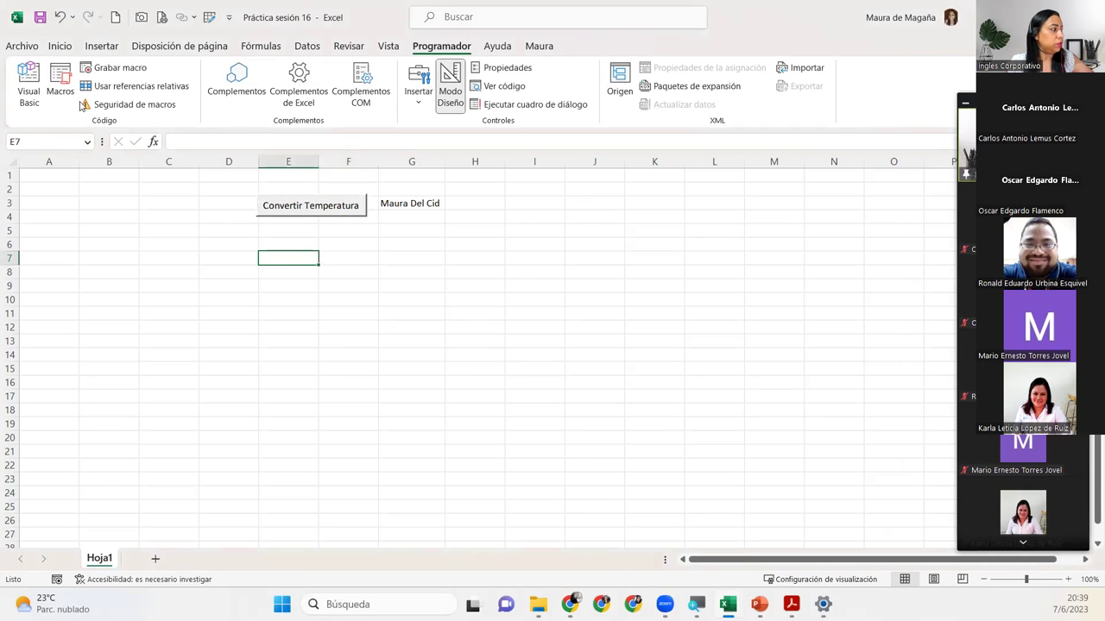
{"action": "left_click", "coordinate": [38, 49]}
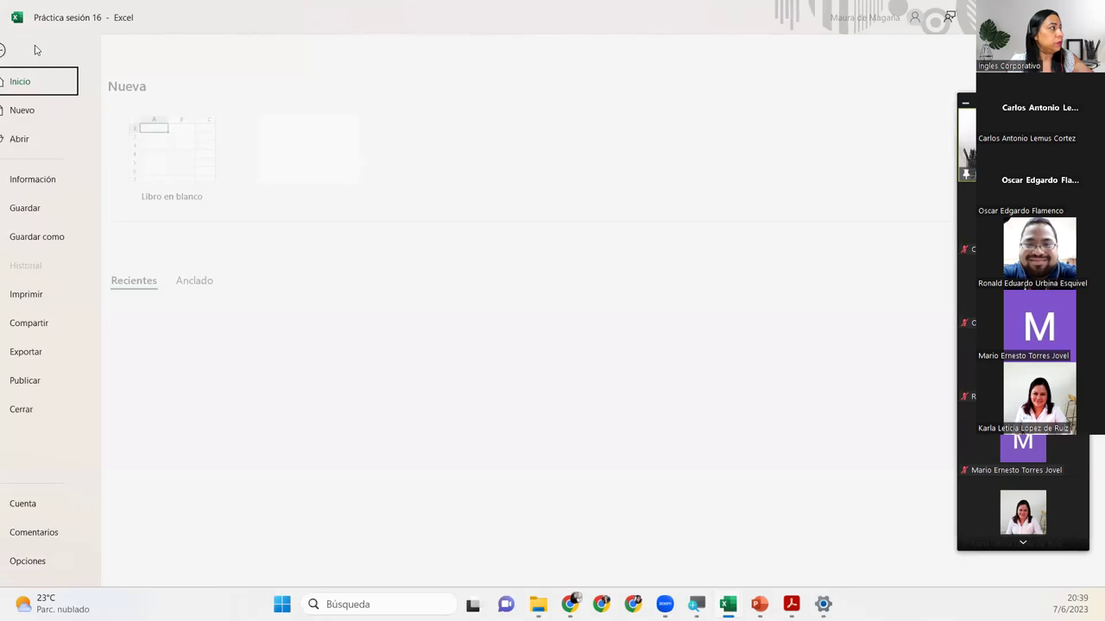
{"action": "left_click", "coordinate": [82, 240]}
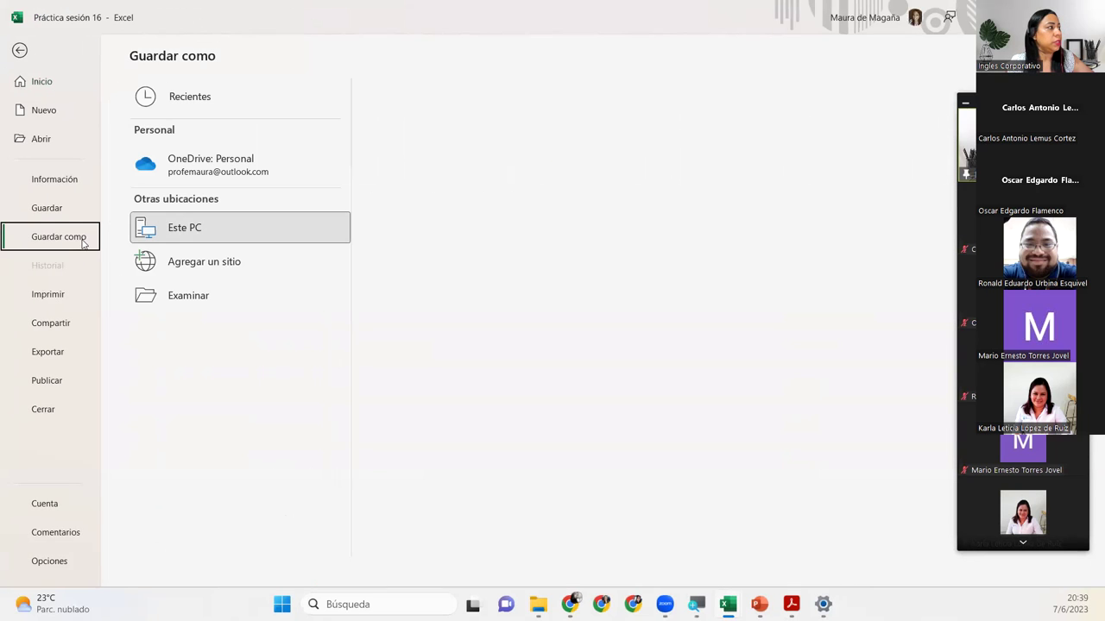
{"action": "left_click", "coordinate": [228, 306]}
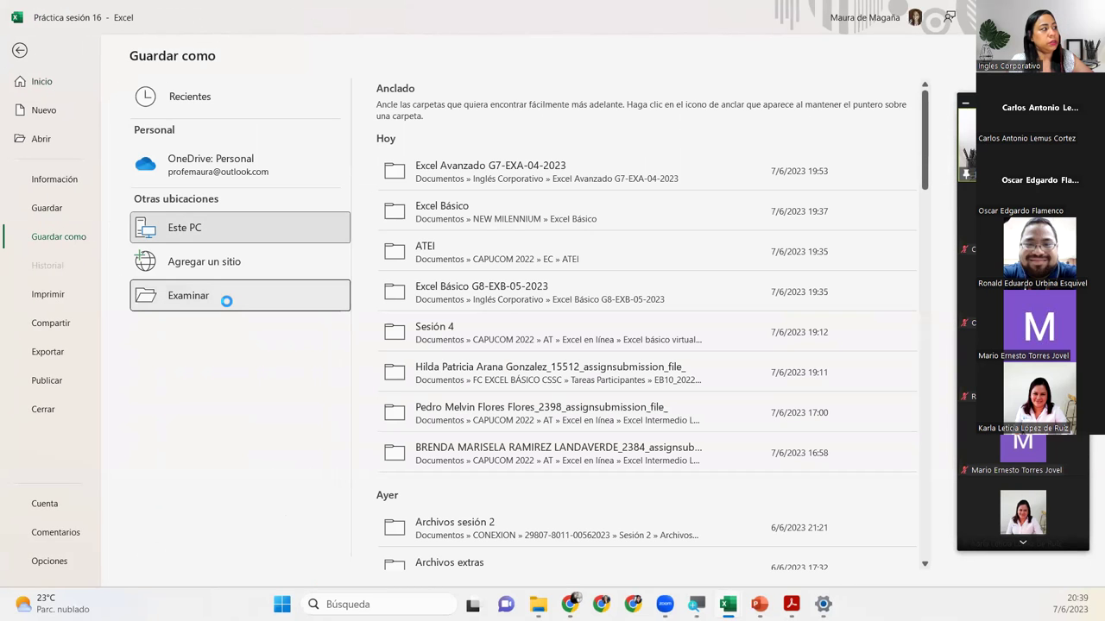
{"action": "left_click", "coordinate": [168, 242]}
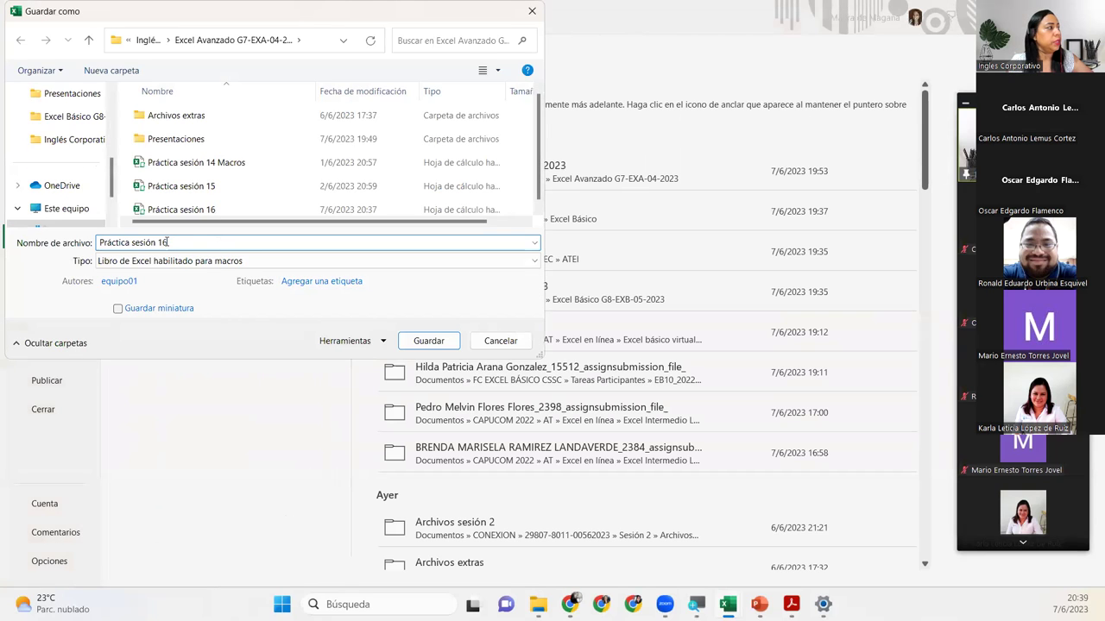
{"action": "key", "text": "BackSpace"}
{"action": "type", "text": "7"}
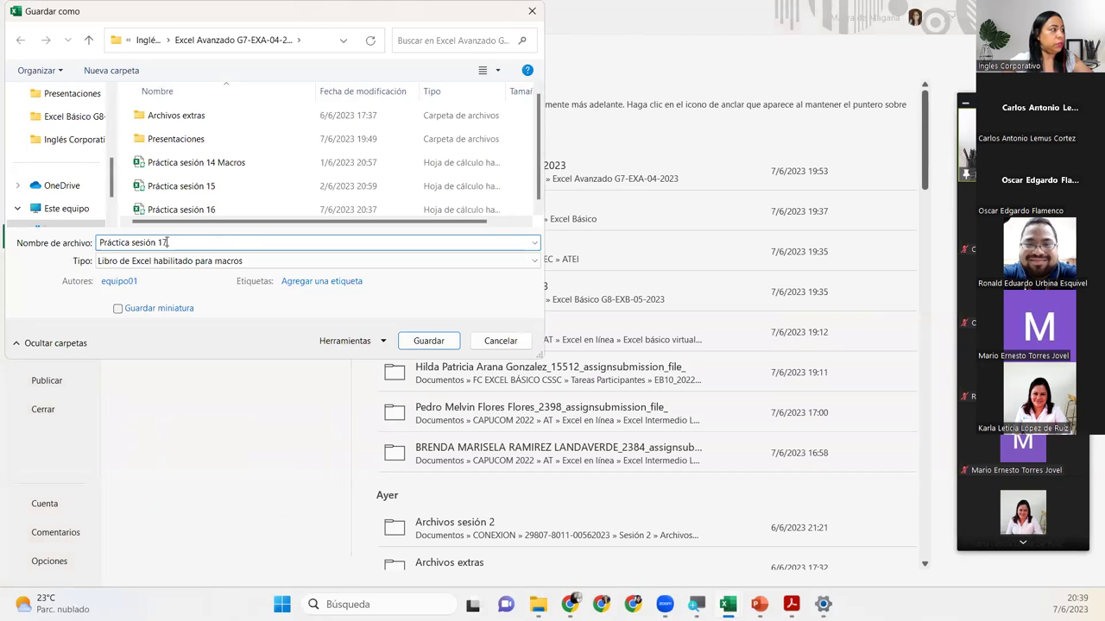
{"action": "key", "text": "Return"}
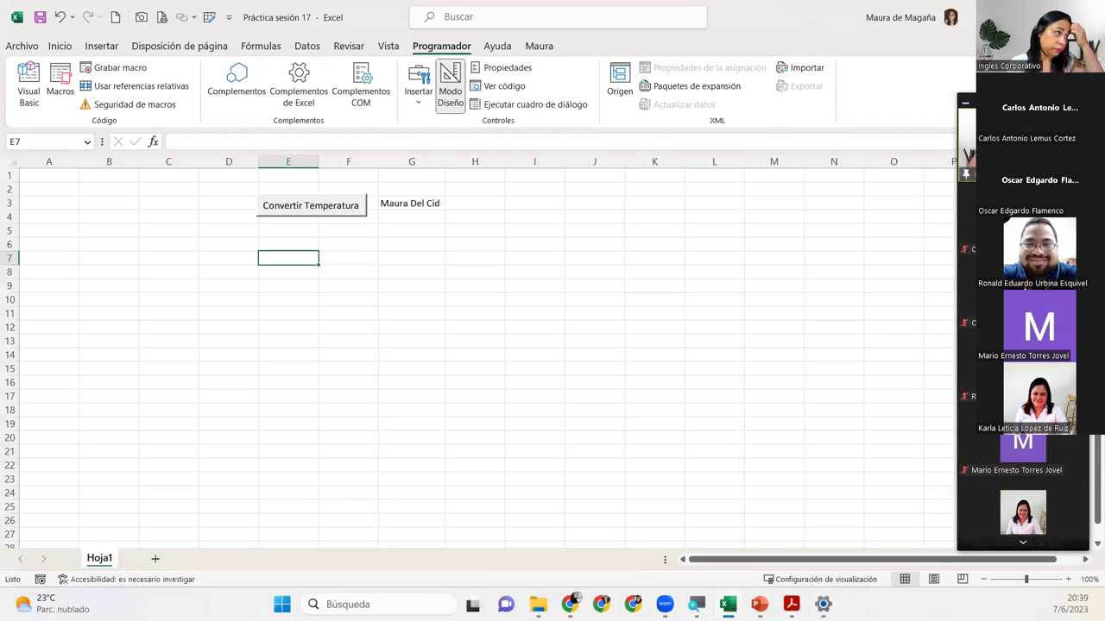
{"action": "left_click", "coordinate": [296, 212]}
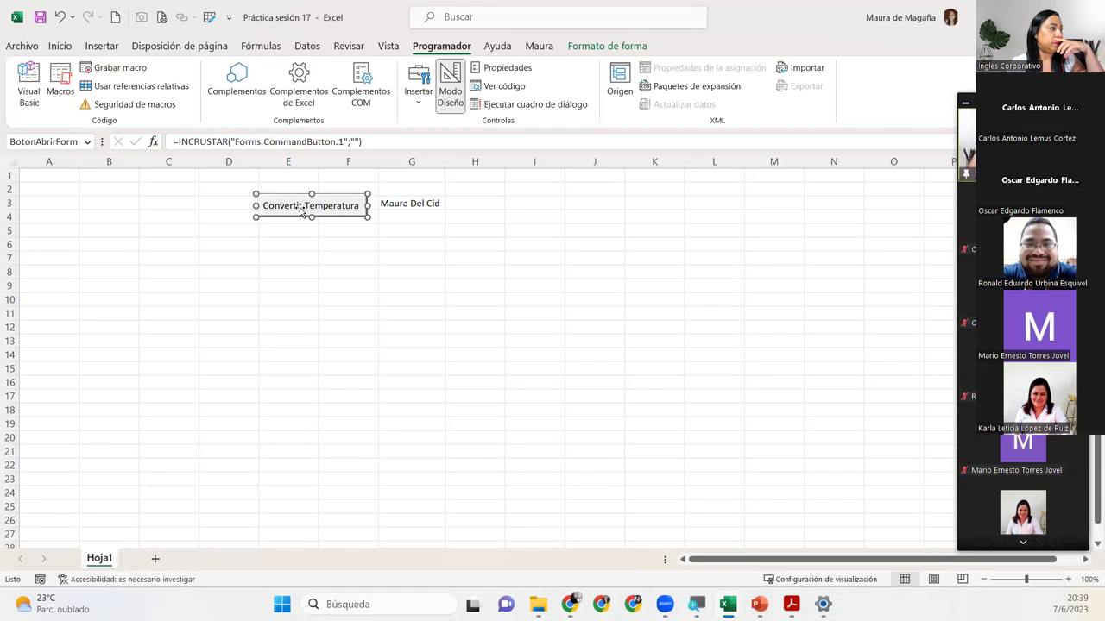
{"action": "double_click", "coordinate": [302, 207]}
{"action": "left_click", "coordinate": [437, 133]}
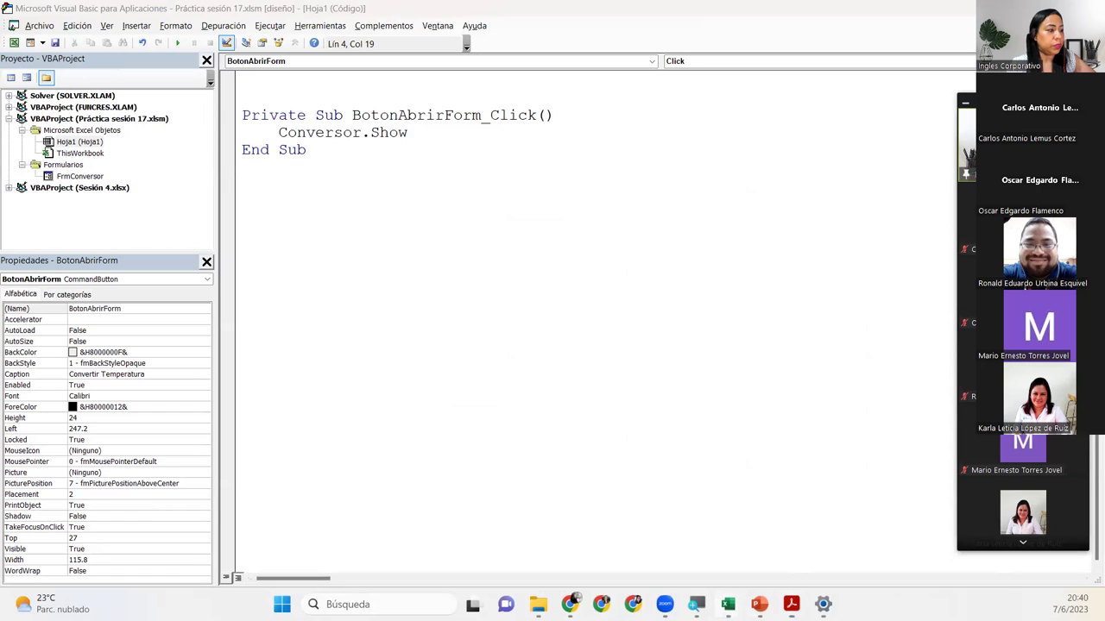
{"action": "mouse_move", "coordinate": [730, 604]}
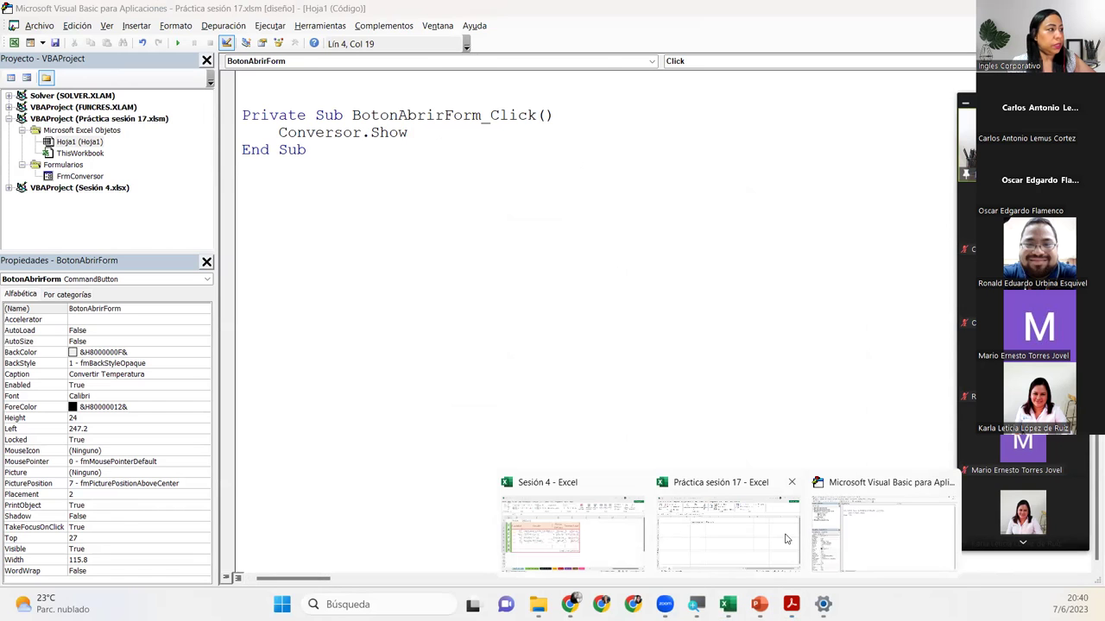
{"action": "left_click", "coordinate": [786, 539]}
{"action": "left_click", "coordinate": [333, 141]}
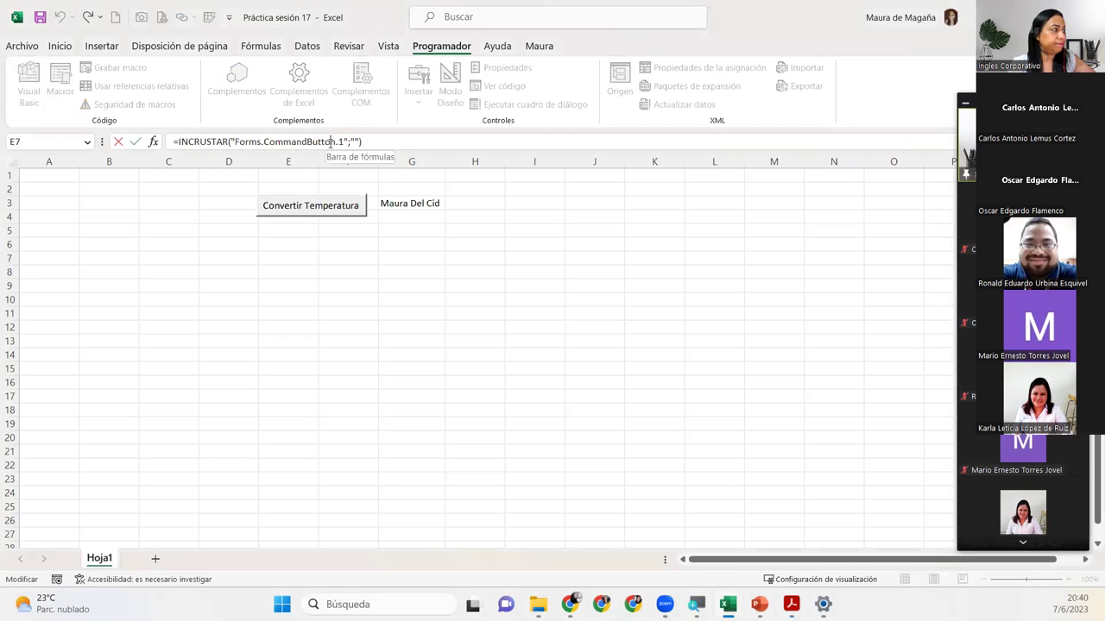
{"action": "left_click", "coordinate": [325, 206]}
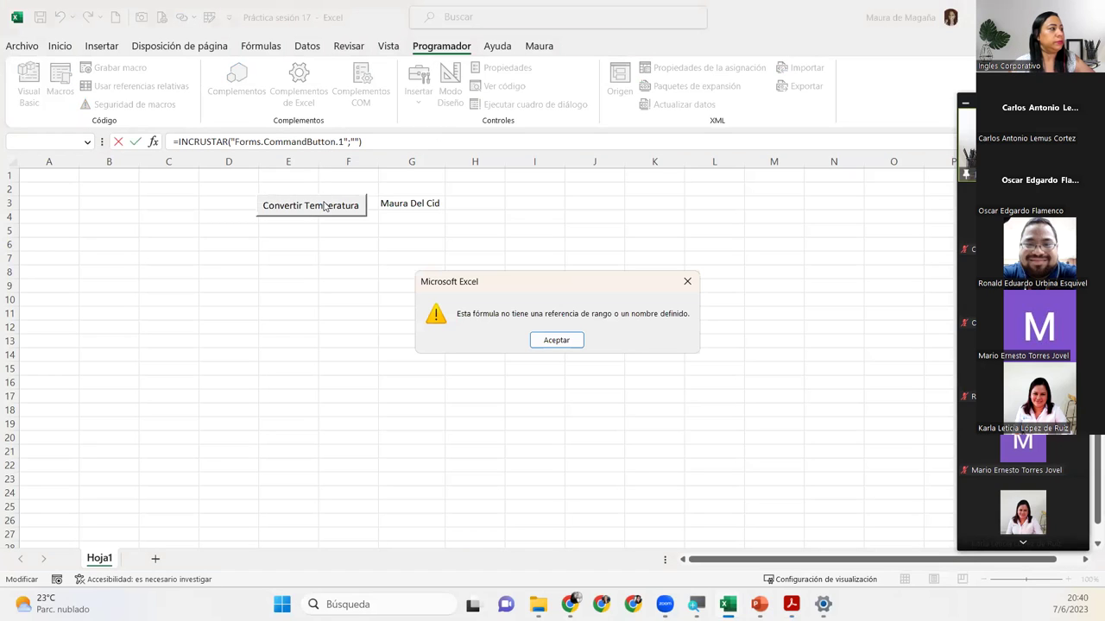
- Dismiss the formula error and delete the Convertir Temperatura button's old click code
{"action": "left_click", "coordinate": [557, 340]}
{"action": "left_click", "coordinate": [332, 216]}
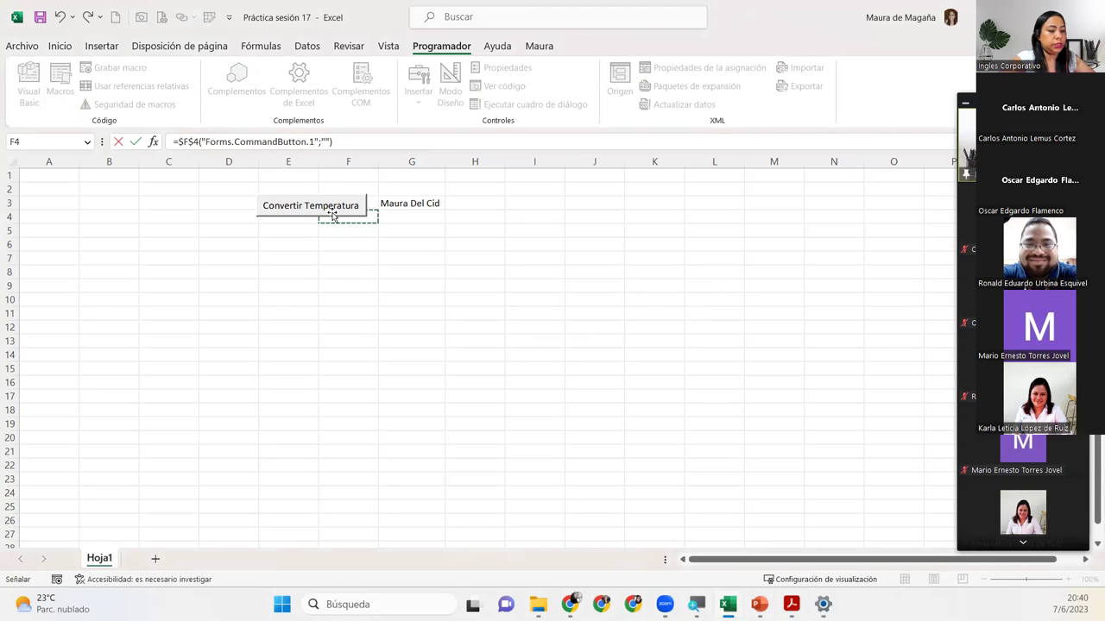
{"action": "key", "text": "Escape"}
{"action": "key", "text": "Escape"}
{"action": "left_click", "coordinate": [332, 217]}
{"action": "double_click", "coordinate": [333, 217]}
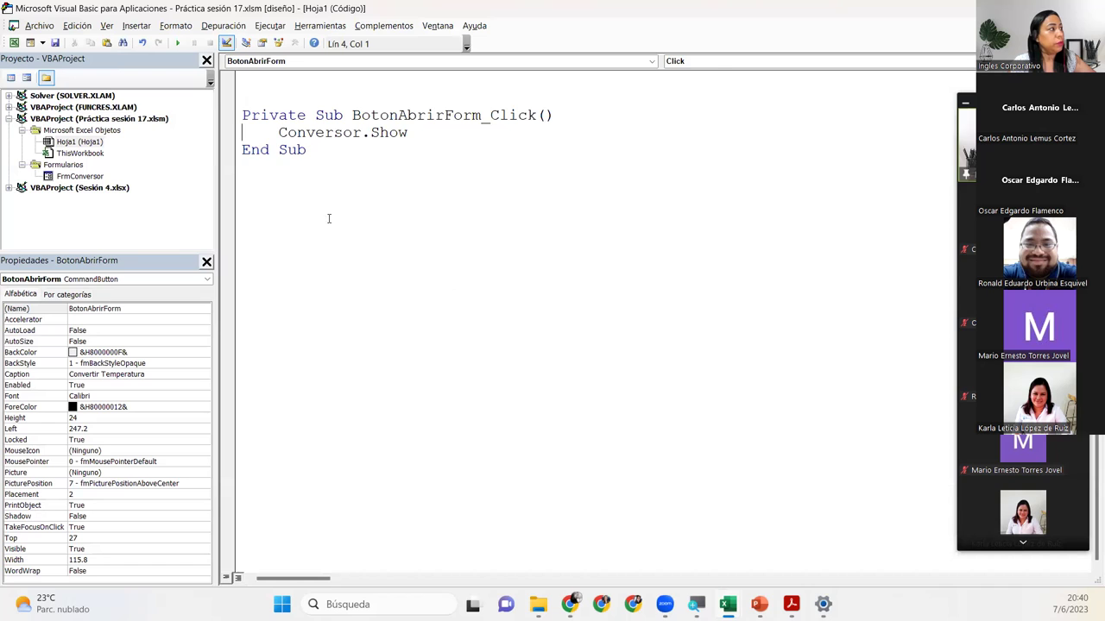
{"action": "left_click_drag", "start_coordinate": [335, 205], "coordinate": [229, 67]}
{"action": "key", "text": "Delete"}
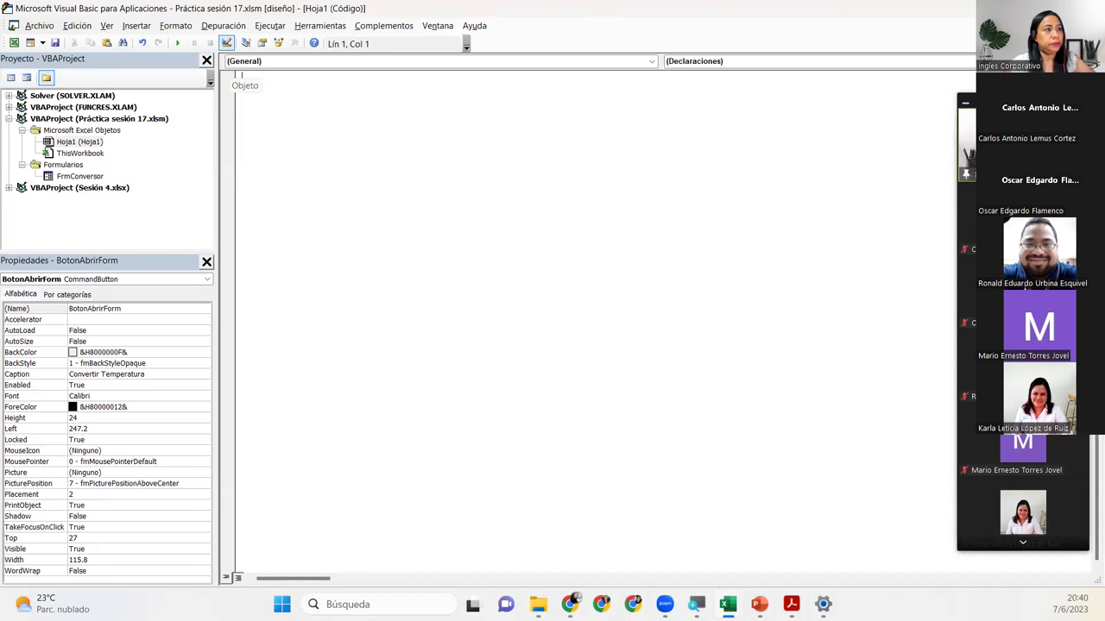
- Back in the Práctica sesión 17 workbook, delete the Convertir Temperatura button
{"action": "key", "text": "ctrl+F6"}
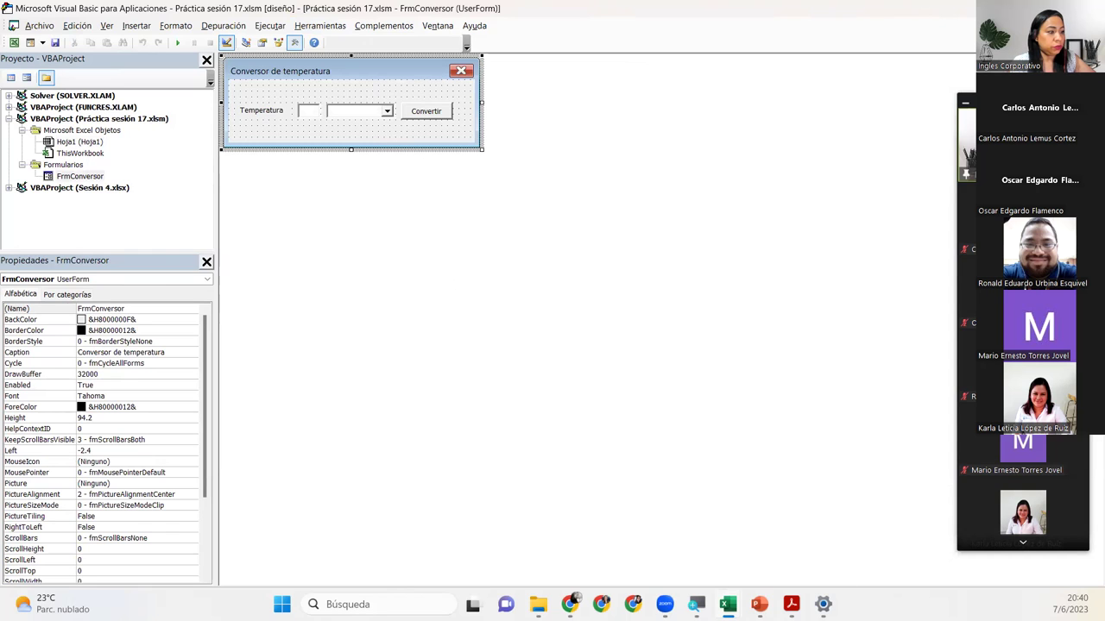
{"action": "mouse_move", "coordinate": [728, 604]}
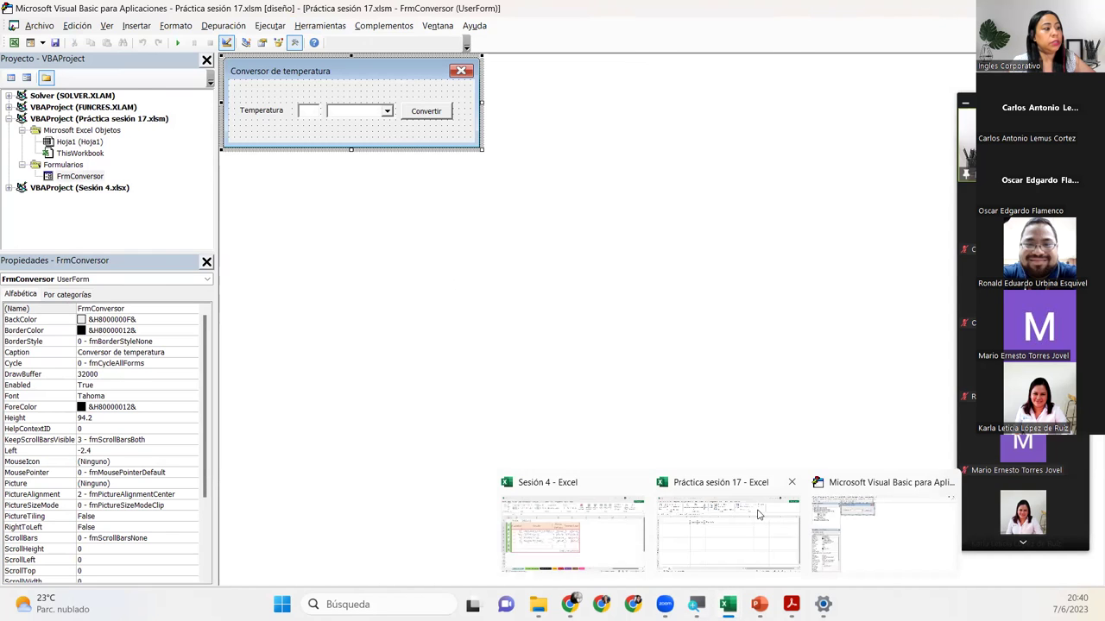
{"action": "left_click", "coordinate": [761, 515]}
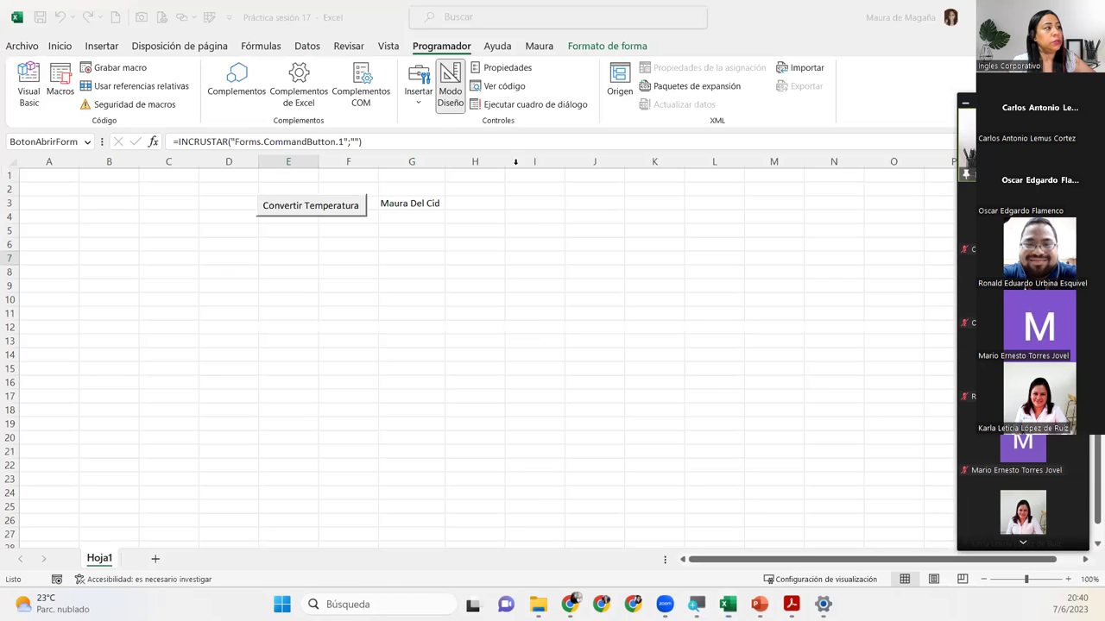
{"action": "right_click", "coordinate": [294, 207]}
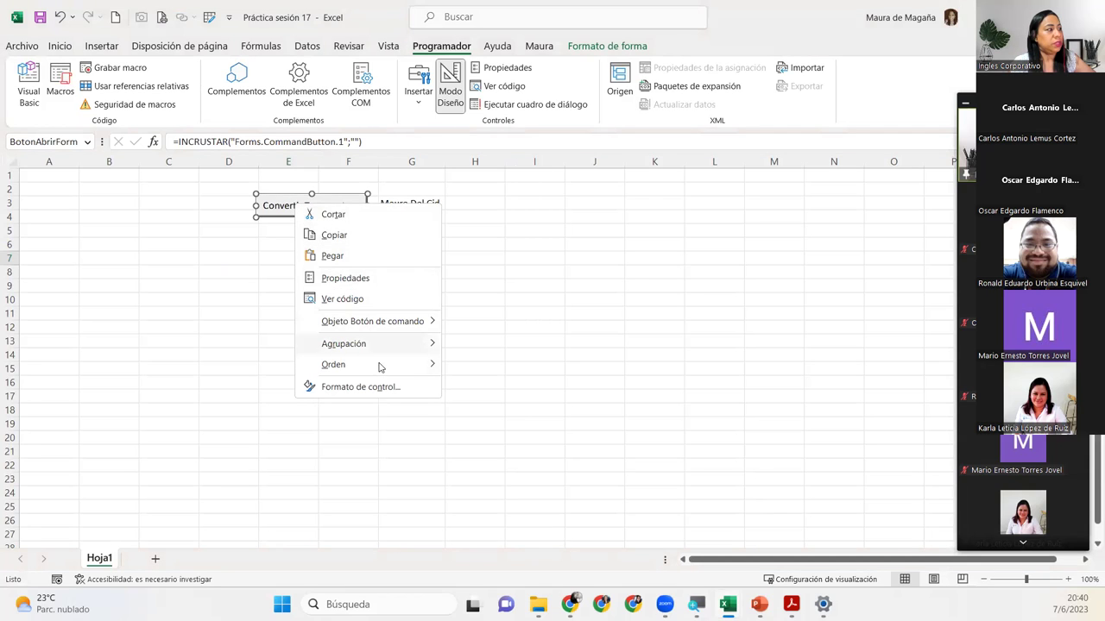
{"action": "mouse_move", "coordinate": [377, 365]}
{"action": "left_click", "coordinate": [278, 209]}
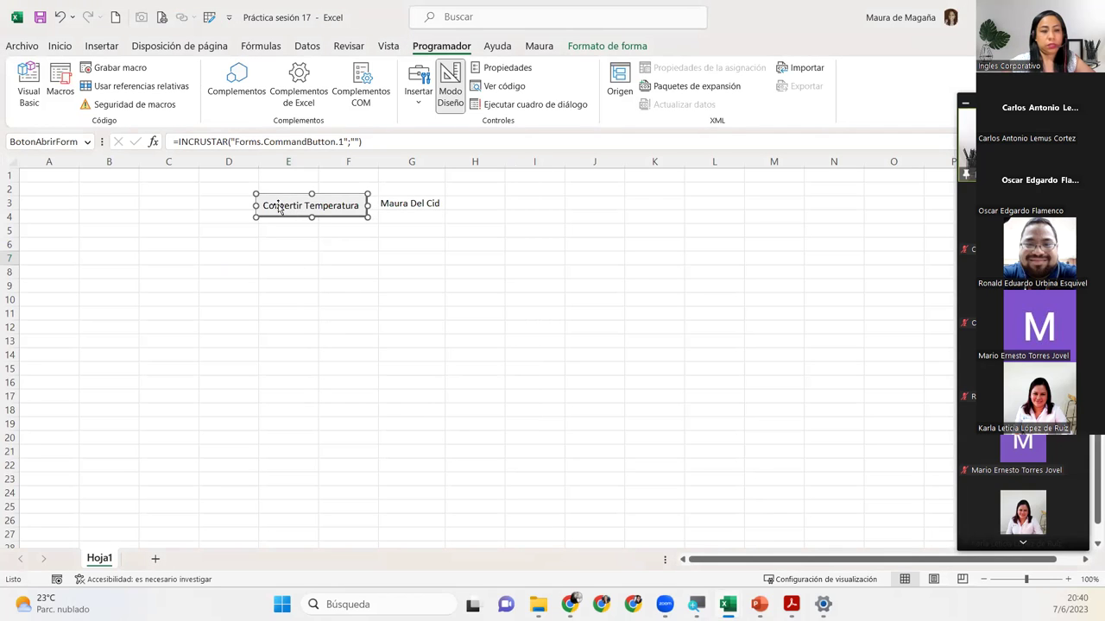
{"action": "key", "text": "Delete"}
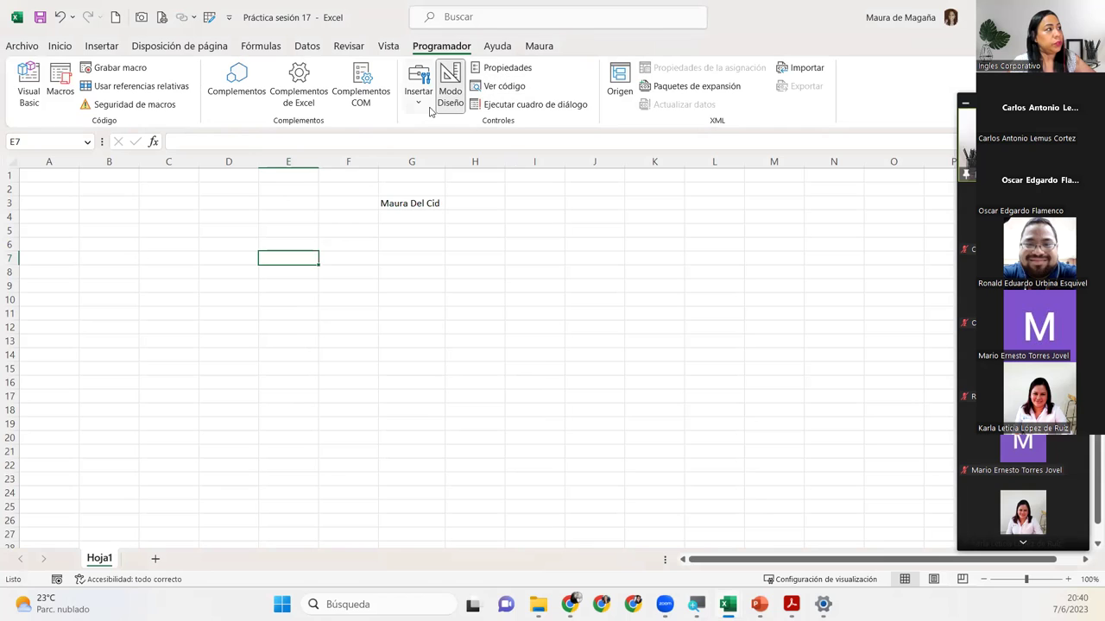
- Draw a new ActiveX command button over cells E5:F6
{"action": "left_click", "coordinate": [416, 97]}
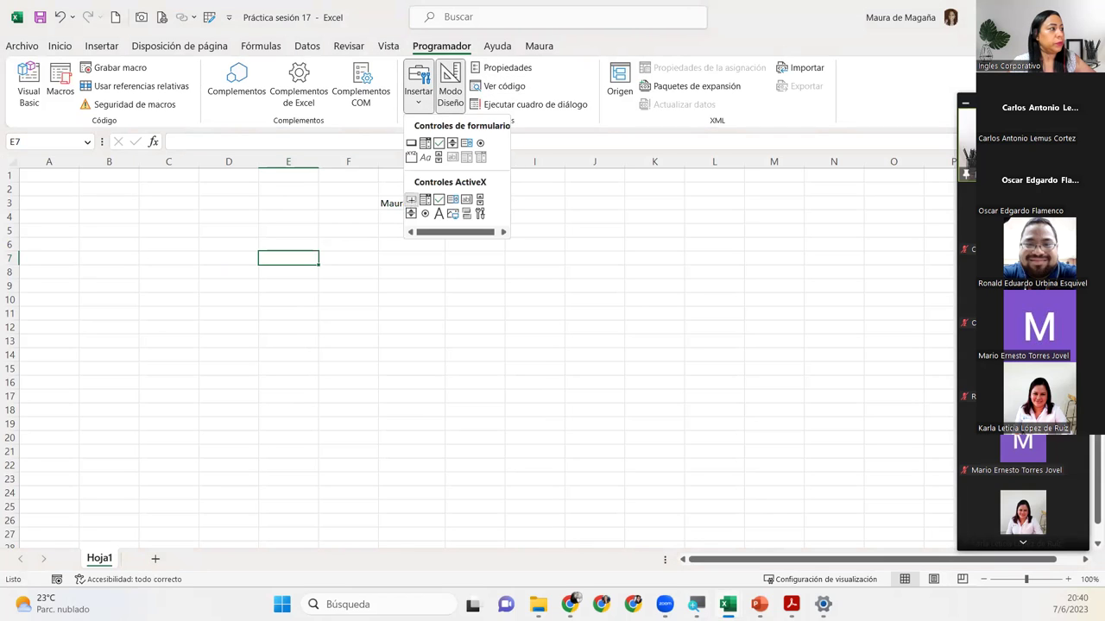
{"action": "left_click", "coordinate": [411, 202]}
{"action": "left_click_drag", "start_coordinate": [279, 231], "coordinate": [352, 254]}
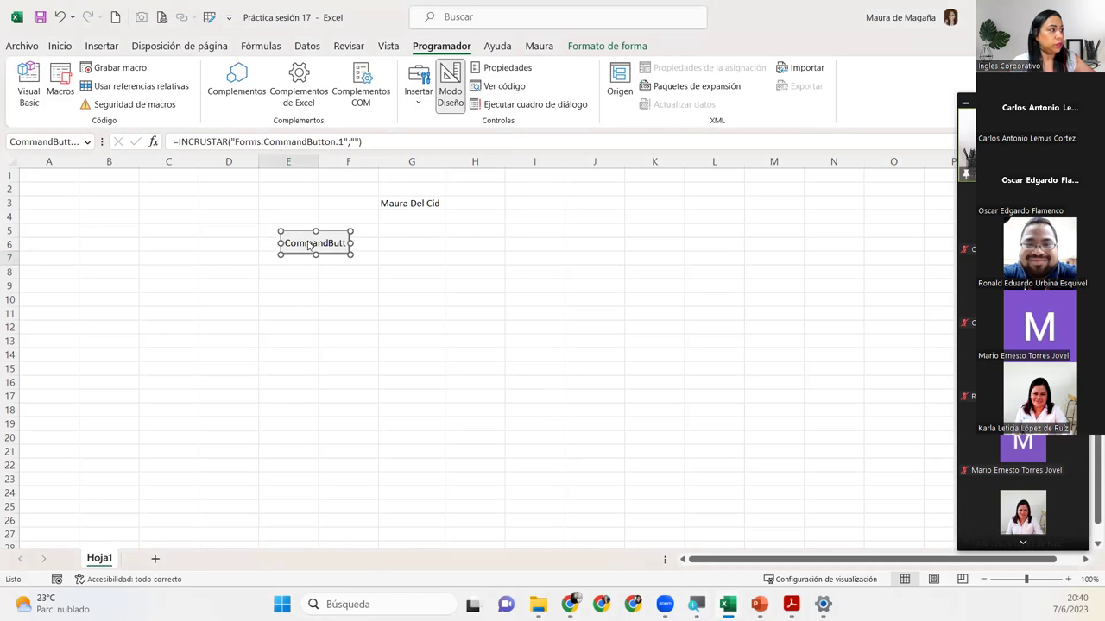
- Caption the button 'Convertir Temperatura', widen it to fit, and open its click code
{"action": "right_click", "coordinate": [308, 246]}
{"action": "mouse_move", "coordinate": [443, 363]}
{"action": "left_click", "coordinate": [497, 360]}
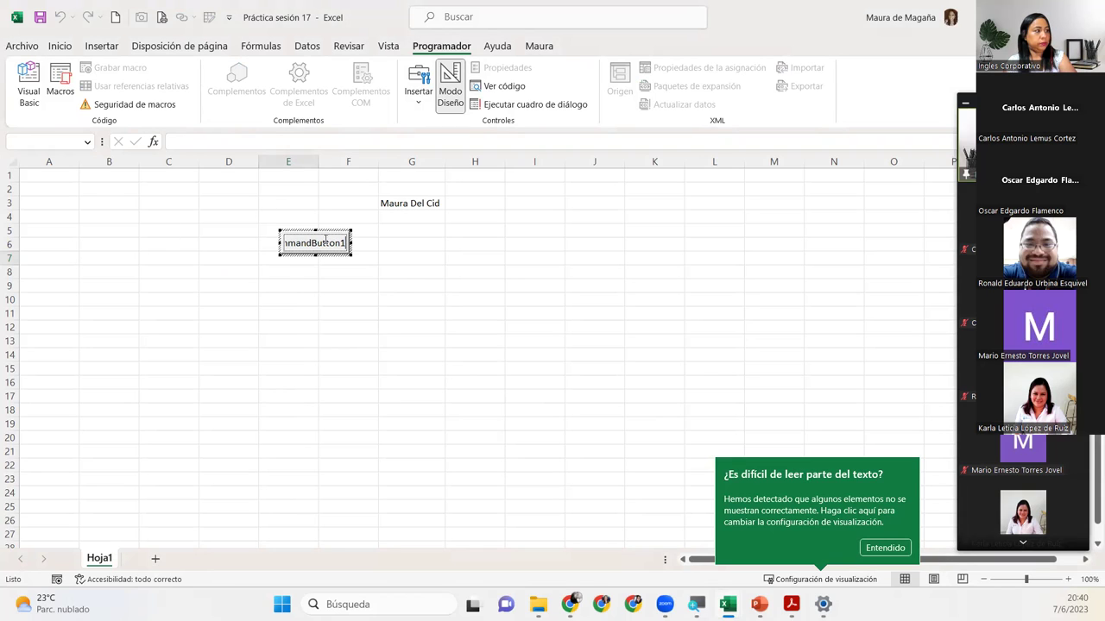
{"action": "double_click", "coordinate": [326, 244]}
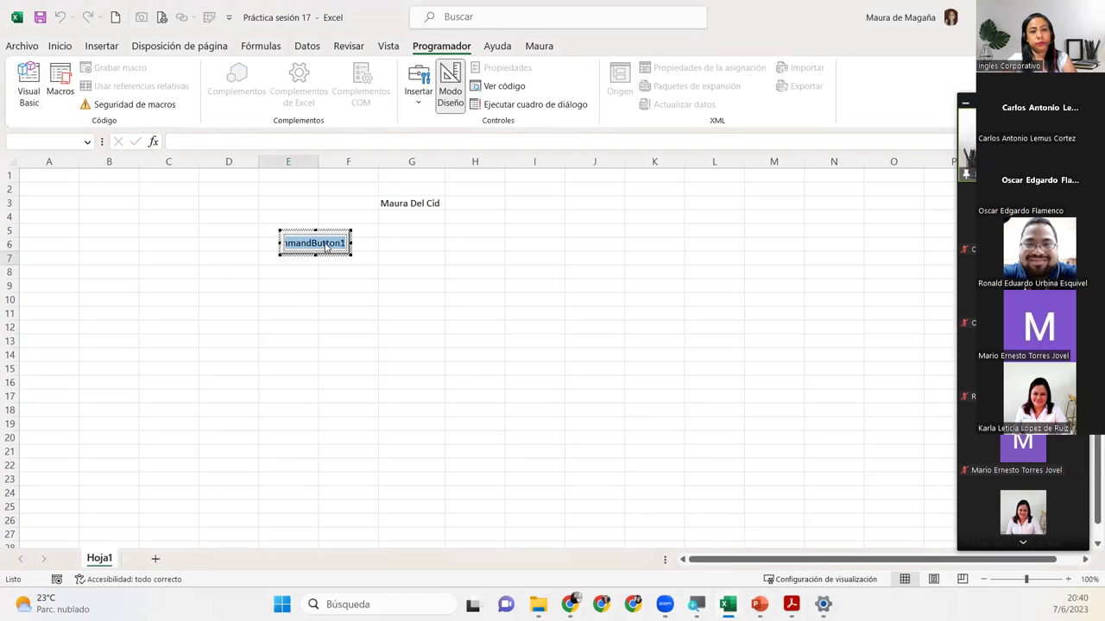
{"action": "key", "text": "BackSpace"}
{"action": "type", "text": "Conver"}
{"action": "type", "text": "tir Temperatura"}
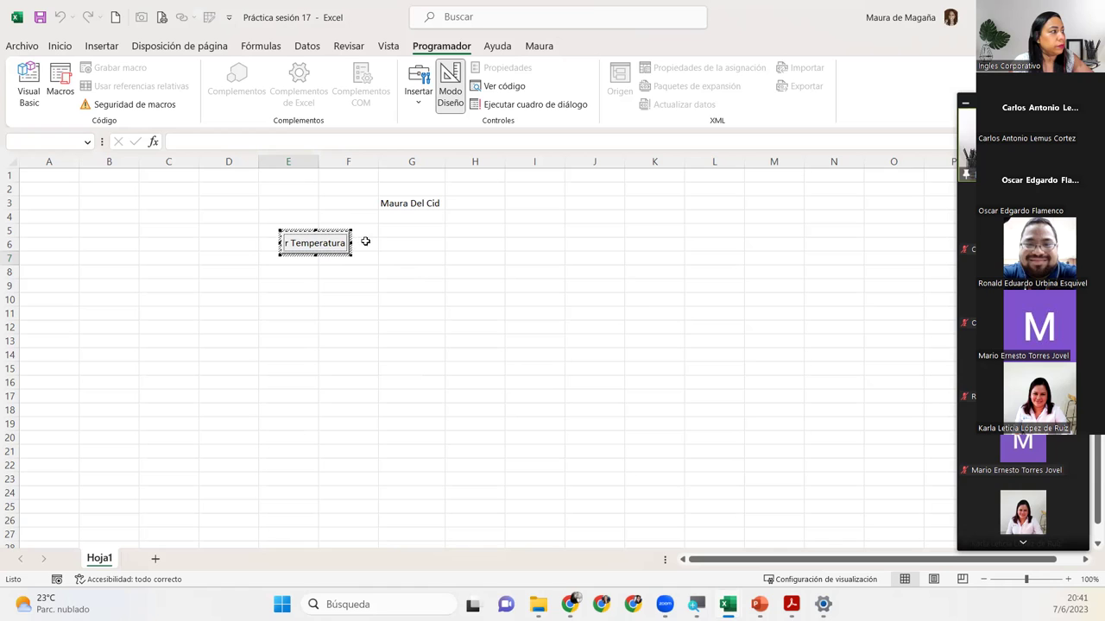
{"action": "left_click_drag", "start_coordinate": [392, 242], "coordinate": [391, 242]}
{"action": "left_click", "coordinate": [375, 271]}
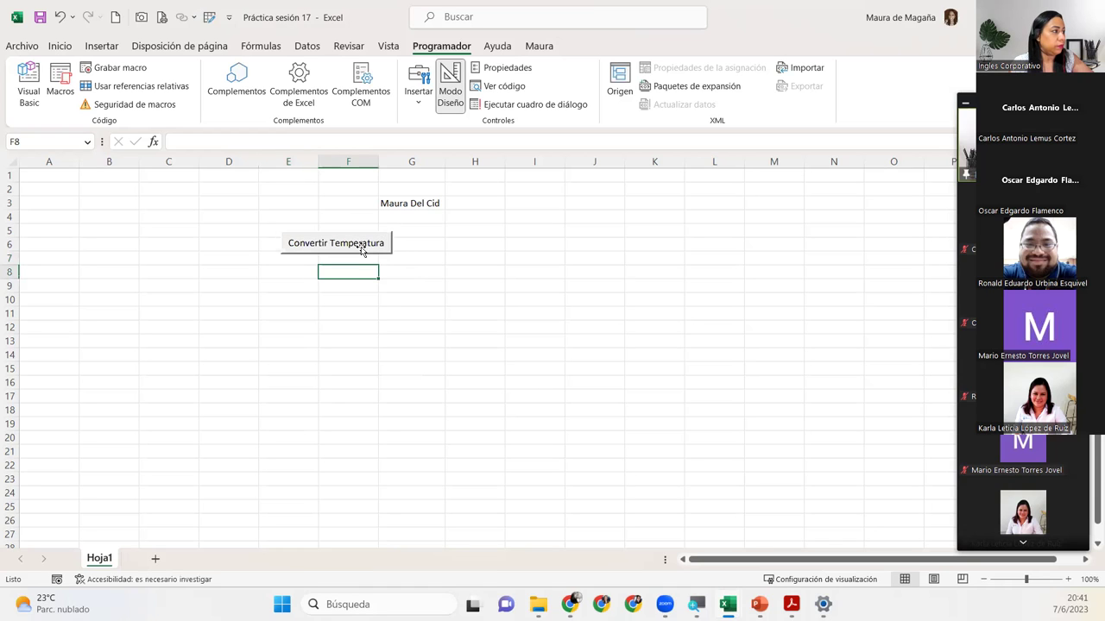
{"action": "double_click", "coordinate": [362, 245]}
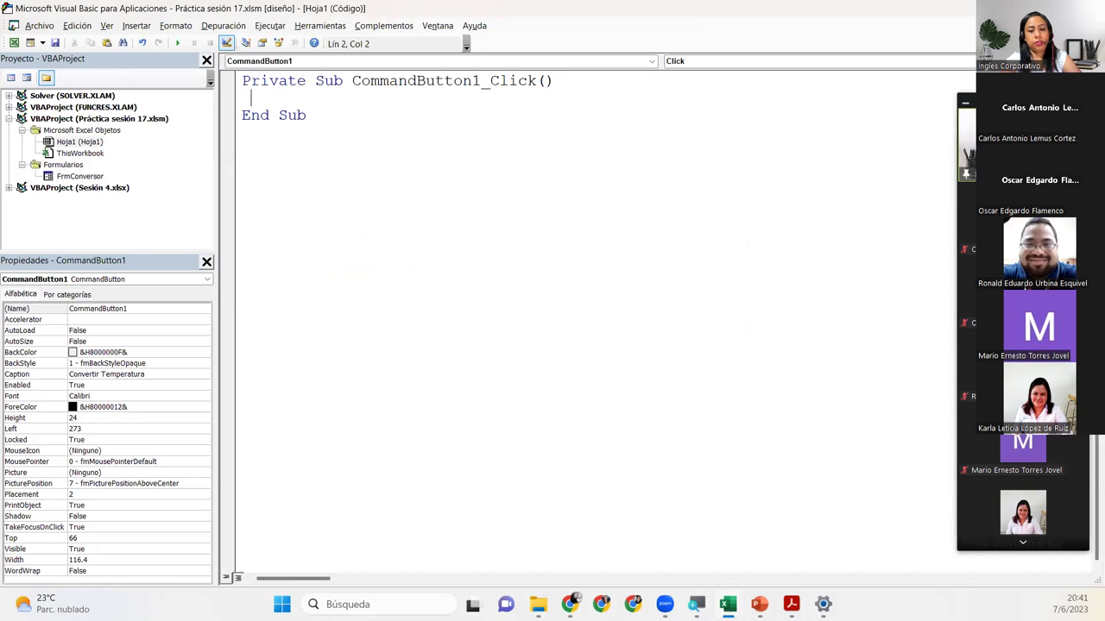
- Write FrmConversor.Show in CommandButton1_Click and run it to test the form
{"action": "key", "text": "ctrl+space"}
{"action": "type", "text": "frm"}
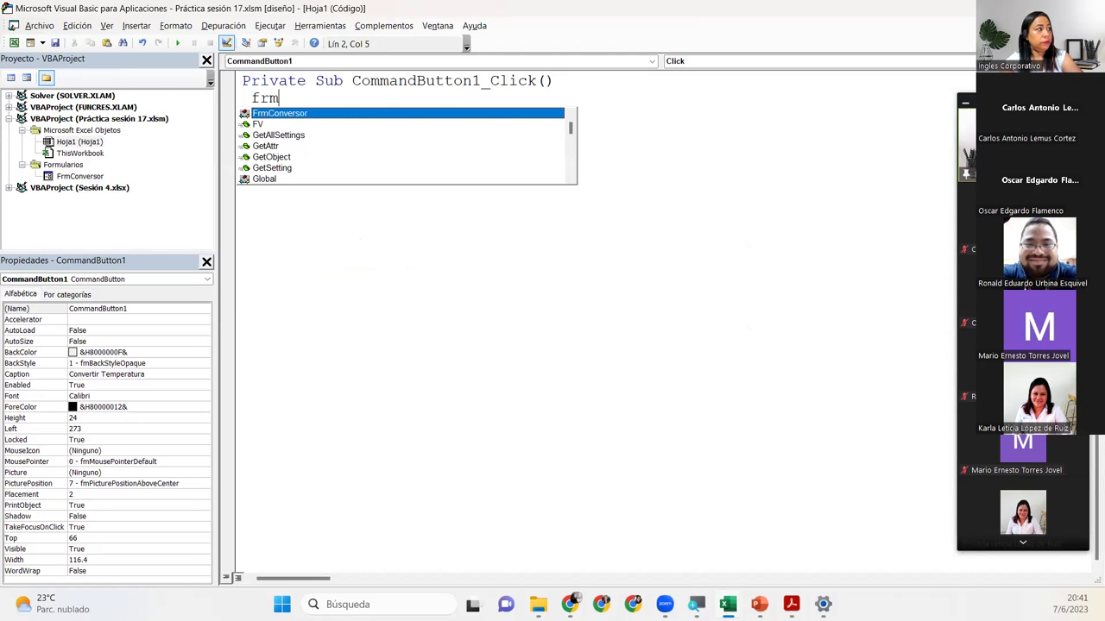
{"action": "key", "text": "Tab"}
{"action": "type", "text": ".sho"}
{"action": "key", "text": "Return"}
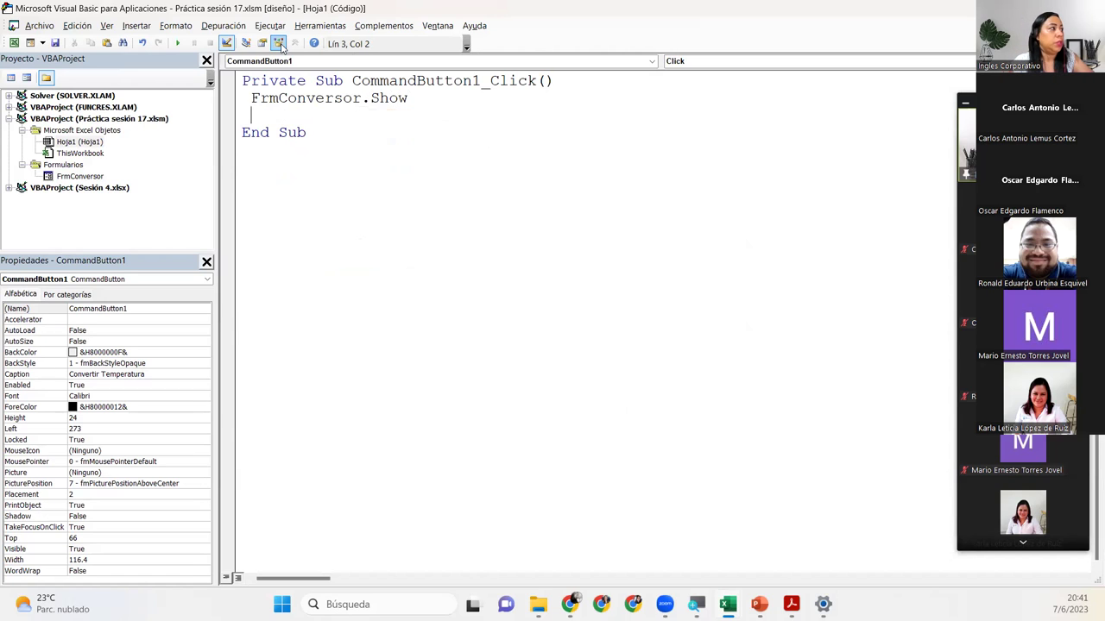
{"action": "left_click", "coordinate": [177, 43]}
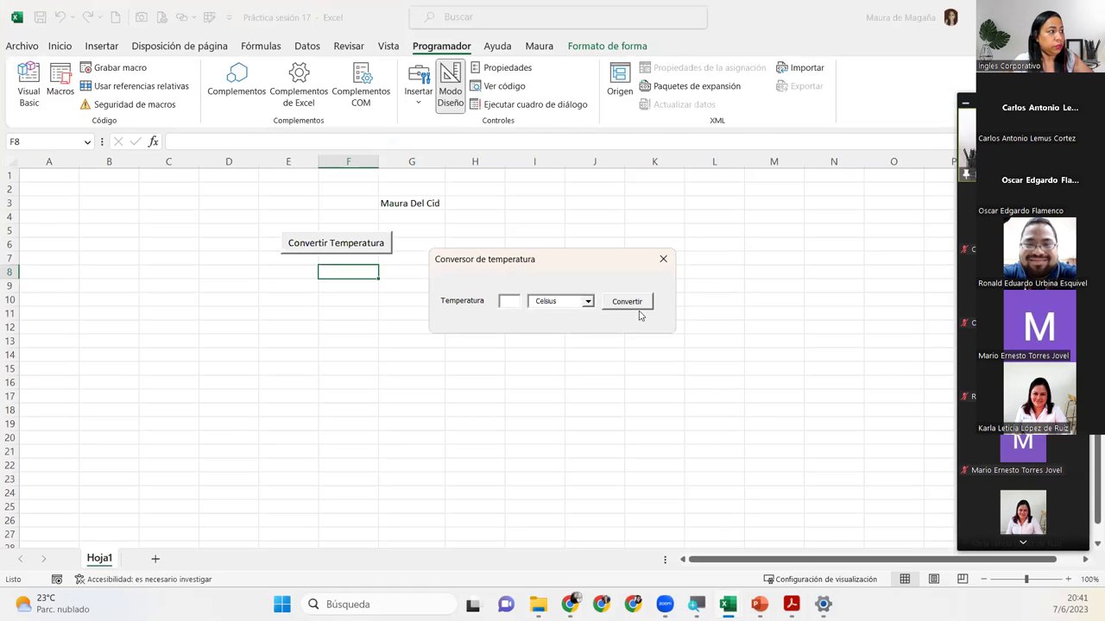
{"action": "left_click", "coordinate": [663, 259]}
- In Excel, click the Convertir Temperatura button repeatedly to confirm it opens the converter
{"action": "mouse_move", "coordinate": [823, 596]}
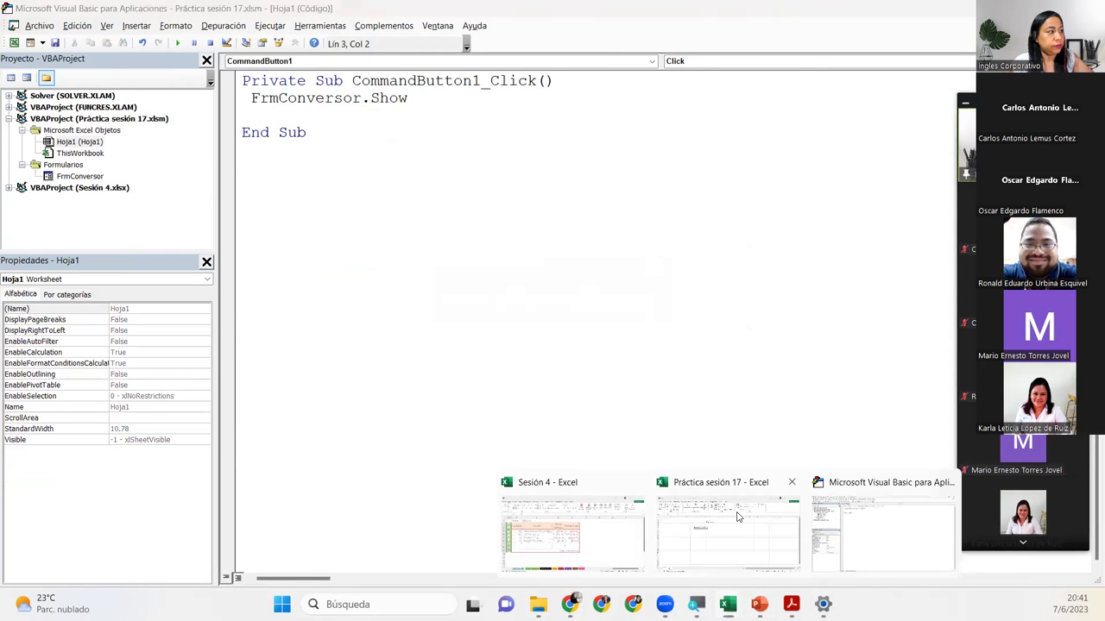
{"action": "key", "text": "alt+F11"}
{"action": "left_click", "coordinate": [353, 246]}
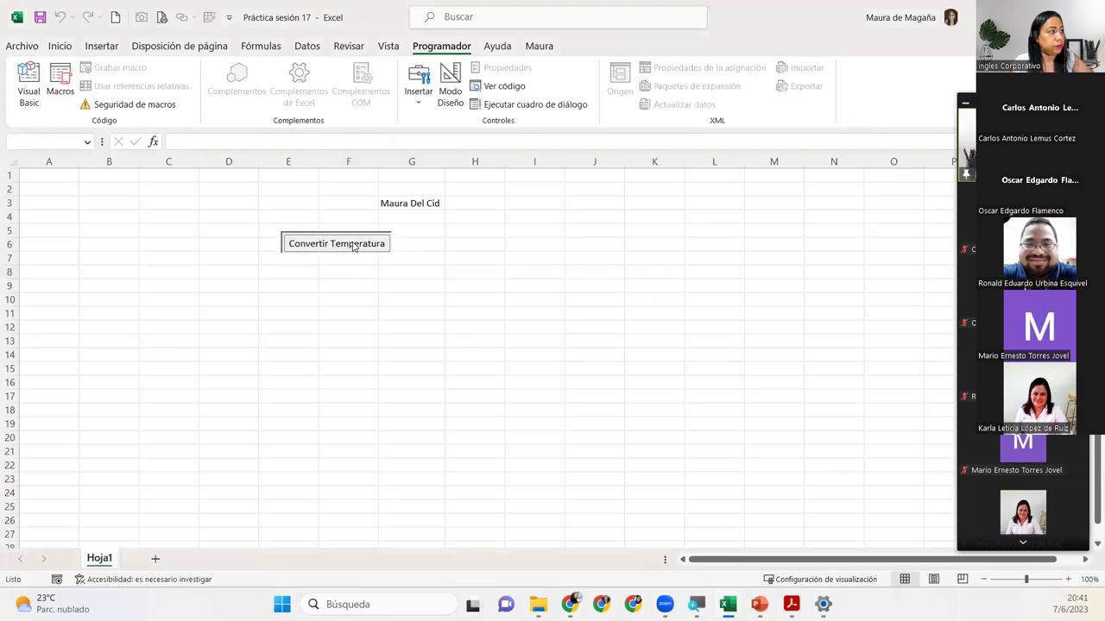
{"action": "left_click", "coordinate": [666, 258]}
{"action": "left_click", "coordinate": [364, 245]}
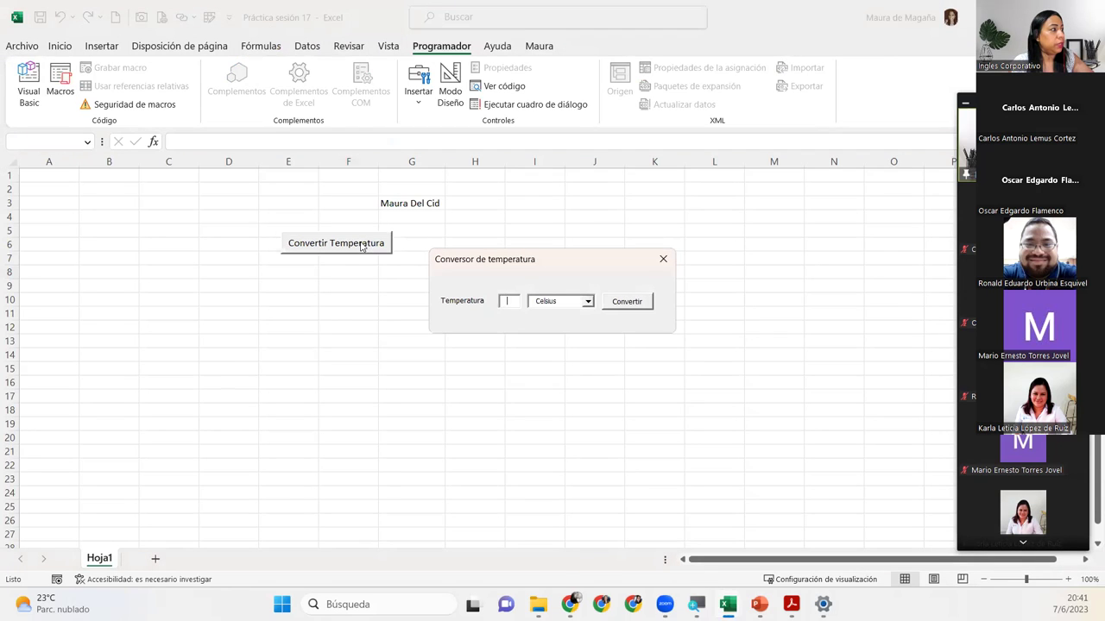
{"action": "left_click", "coordinate": [657, 258]}
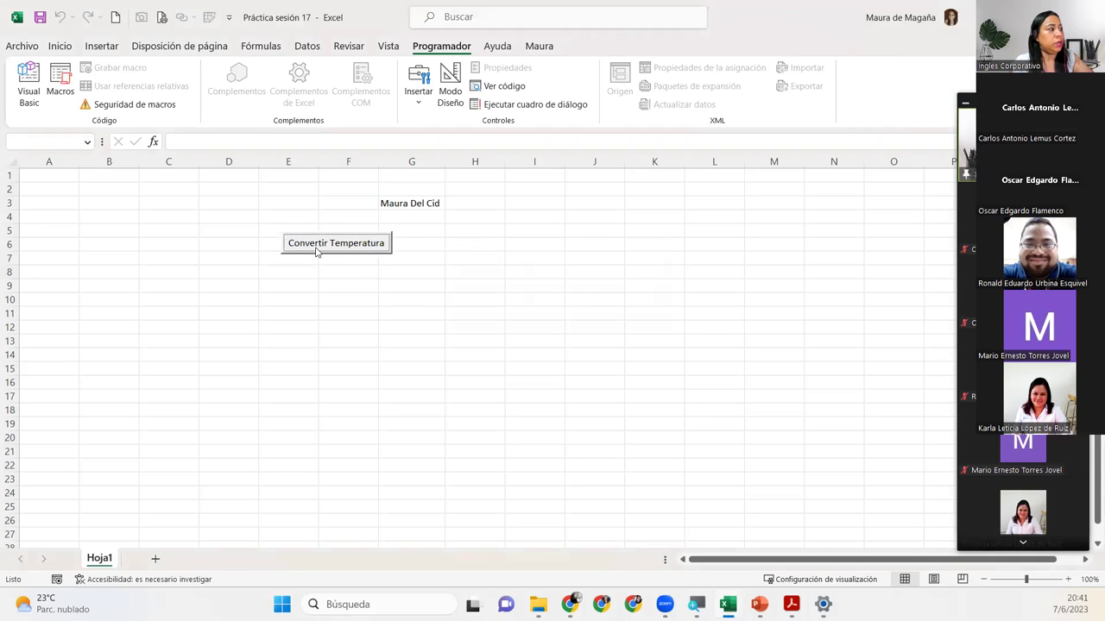
{"action": "left_click", "coordinate": [317, 249]}
{"action": "left_click", "coordinate": [665, 258]}
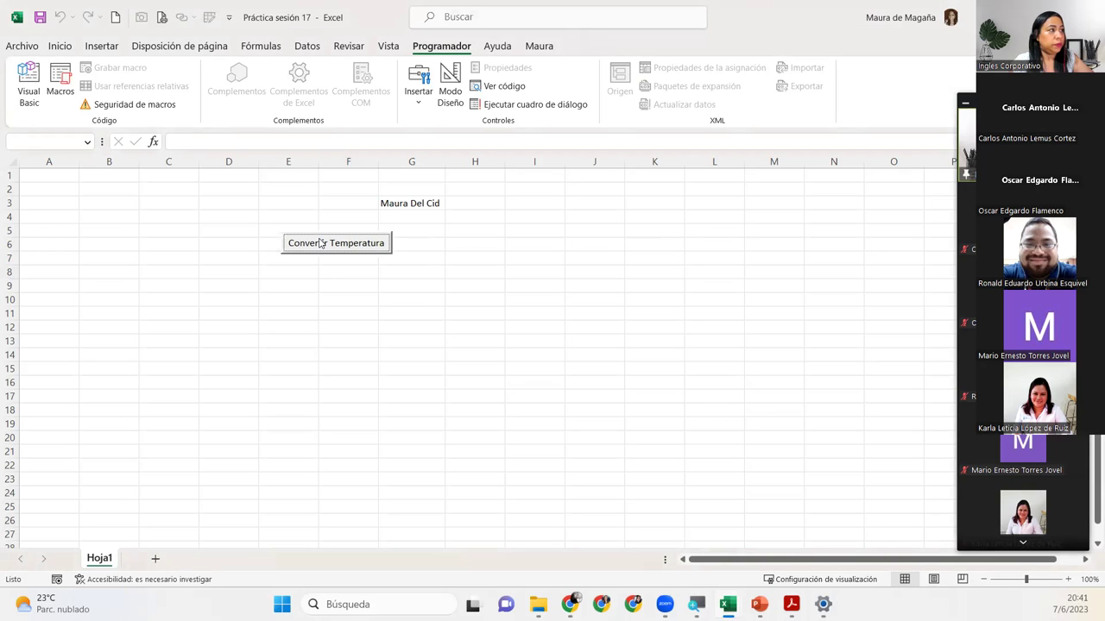
{"action": "left_click", "coordinate": [355, 226]}
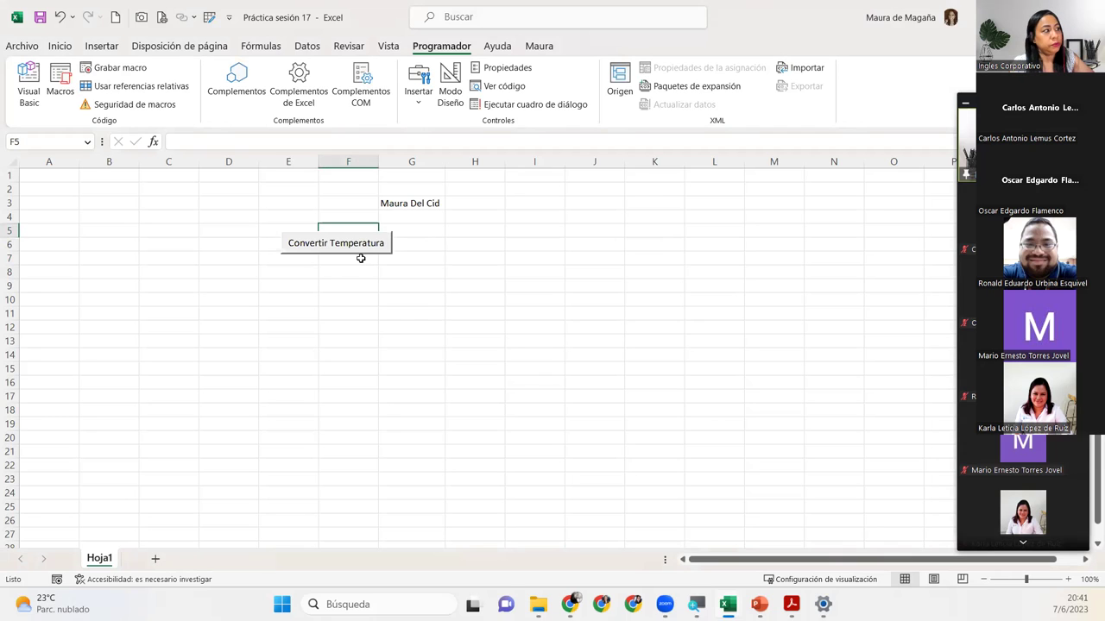
{"action": "left_click", "coordinate": [364, 249]}
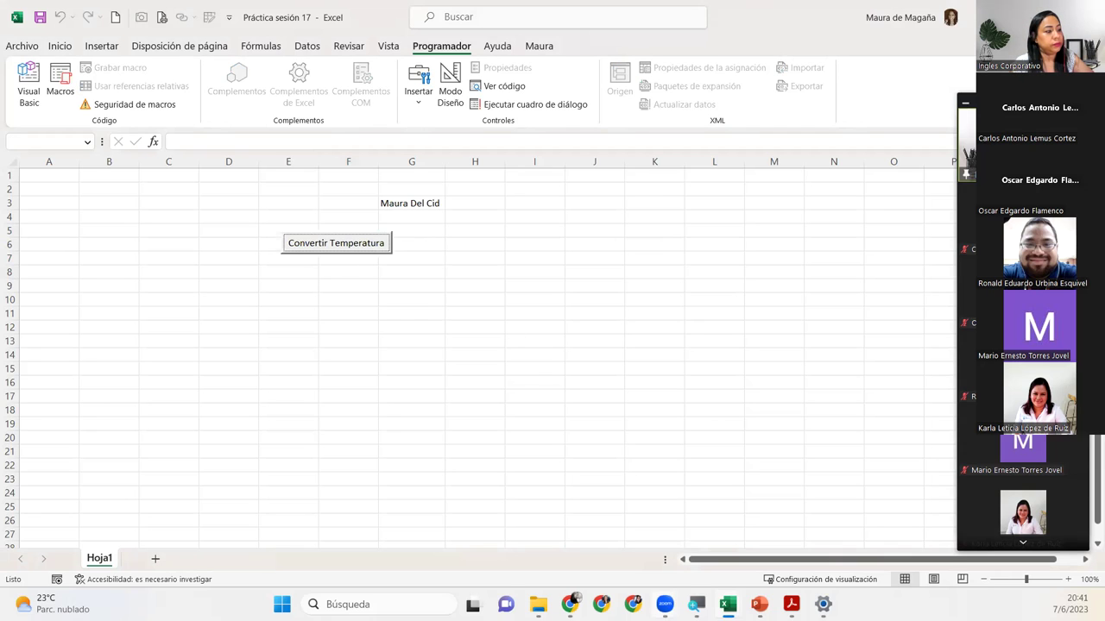
{"action": "mouse_move", "coordinate": [760, 604]}
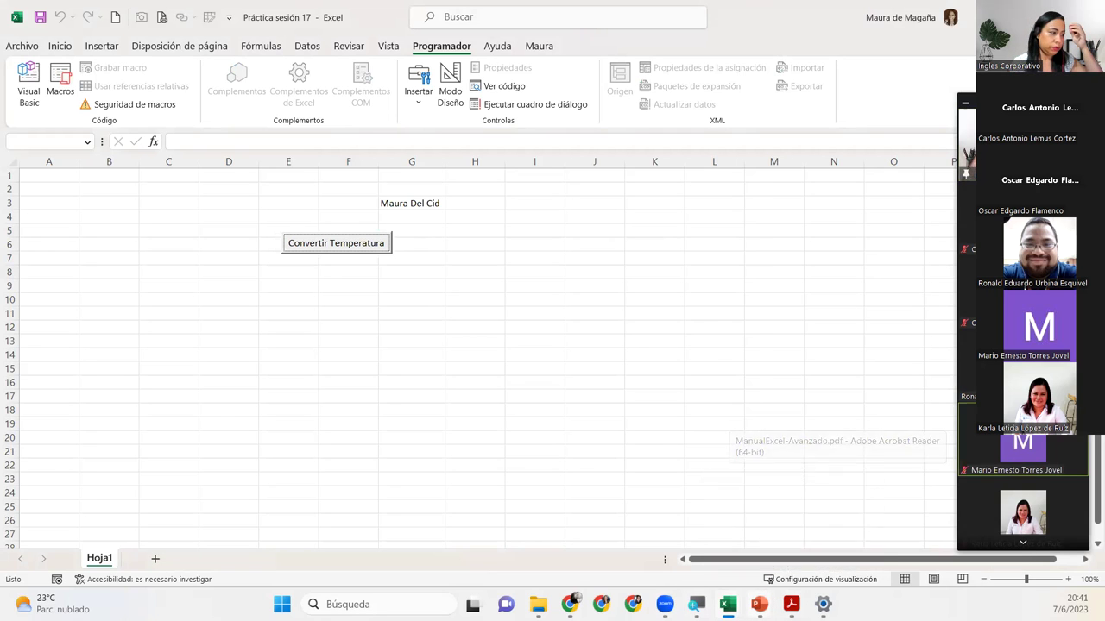
- Delete all the module's code in the VBA editor, then return to the Práctica sesión 17 workbook
{"action": "mouse_move", "coordinate": [664, 604]}
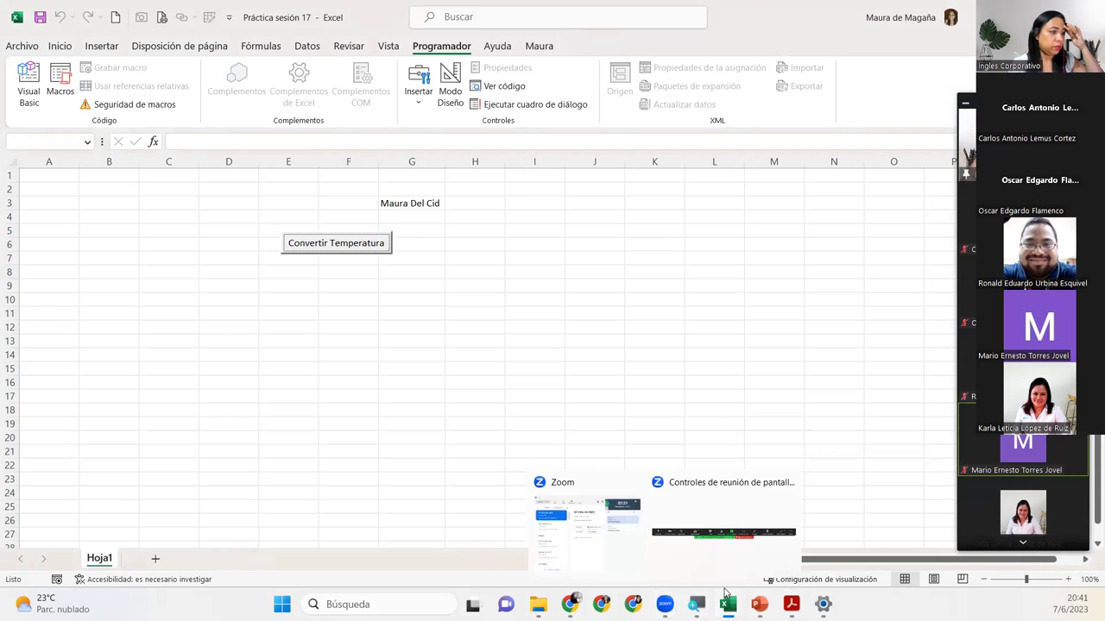
{"action": "mouse_move", "coordinate": [728, 604]}
{"action": "left_click", "coordinate": [863, 552]}
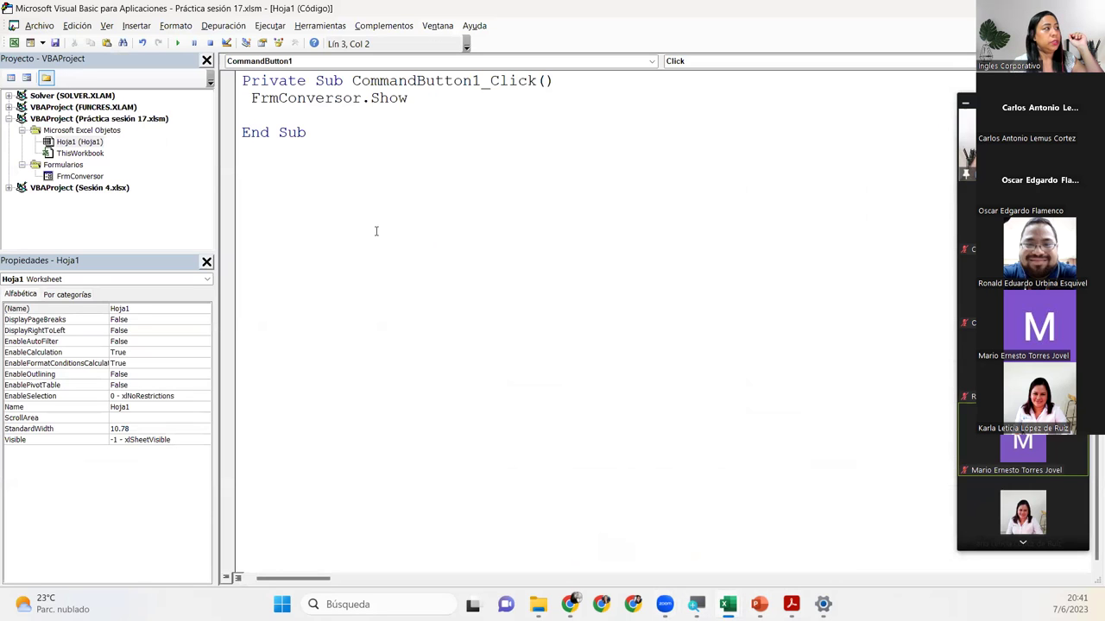
{"action": "left_click_drag", "start_coordinate": [308, 154], "coordinate": [118, 56]}
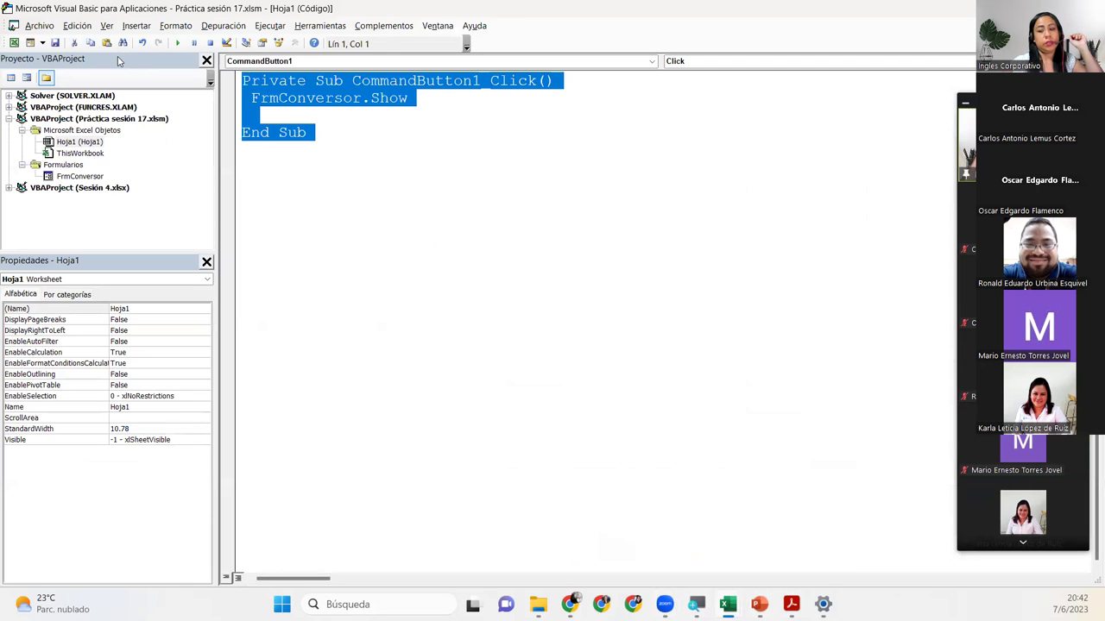
{"action": "key", "text": "Delete"}
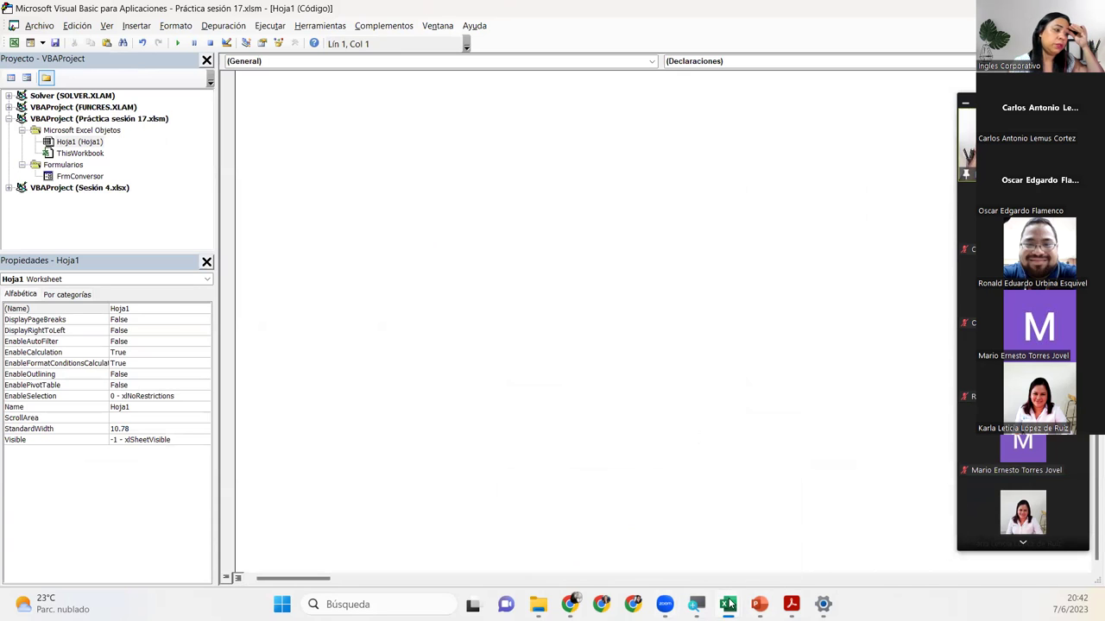
{"action": "mouse_move", "coordinate": [729, 604]}
{"action": "left_click", "coordinate": [728, 554]}
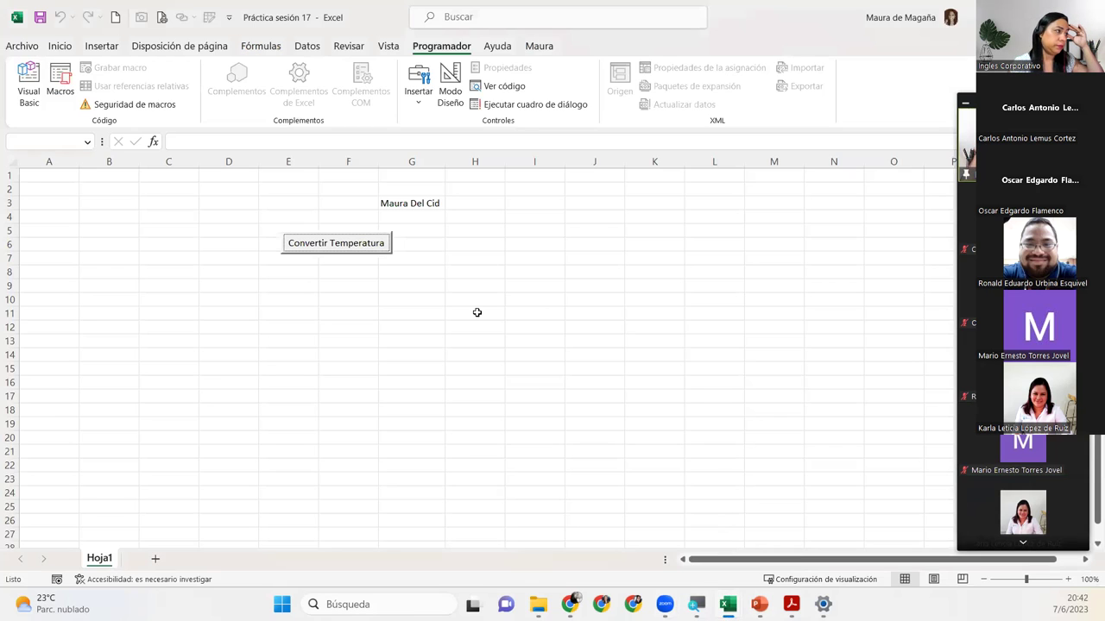
{"action": "left_click", "coordinate": [343, 246]}
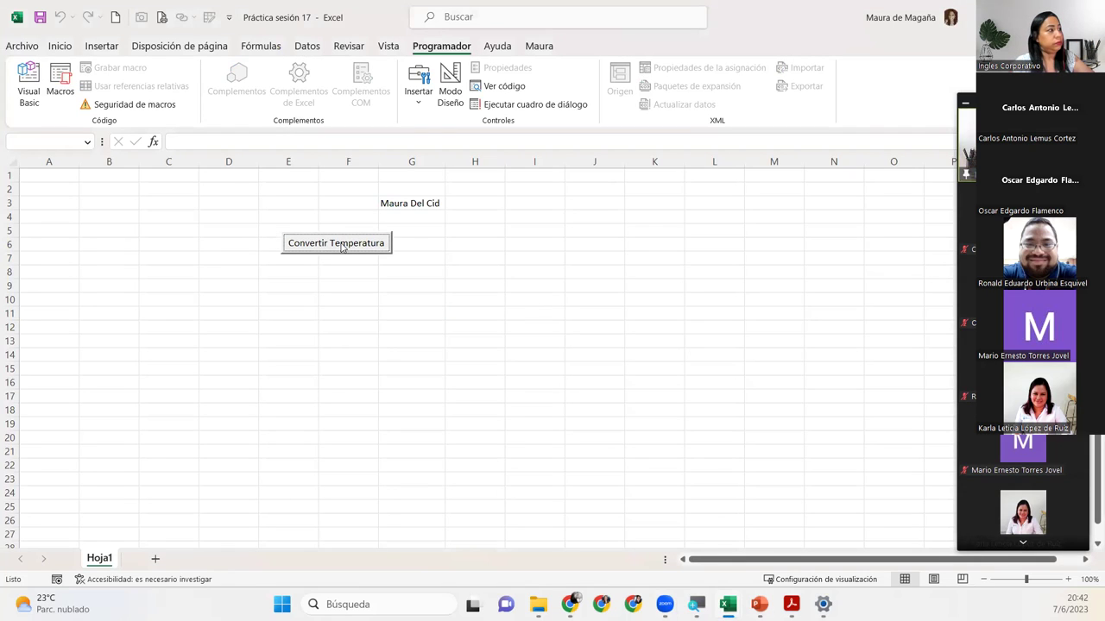
{"action": "left_click_drag", "start_coordinate": [249, 215], "coordinate": [427, 282]}
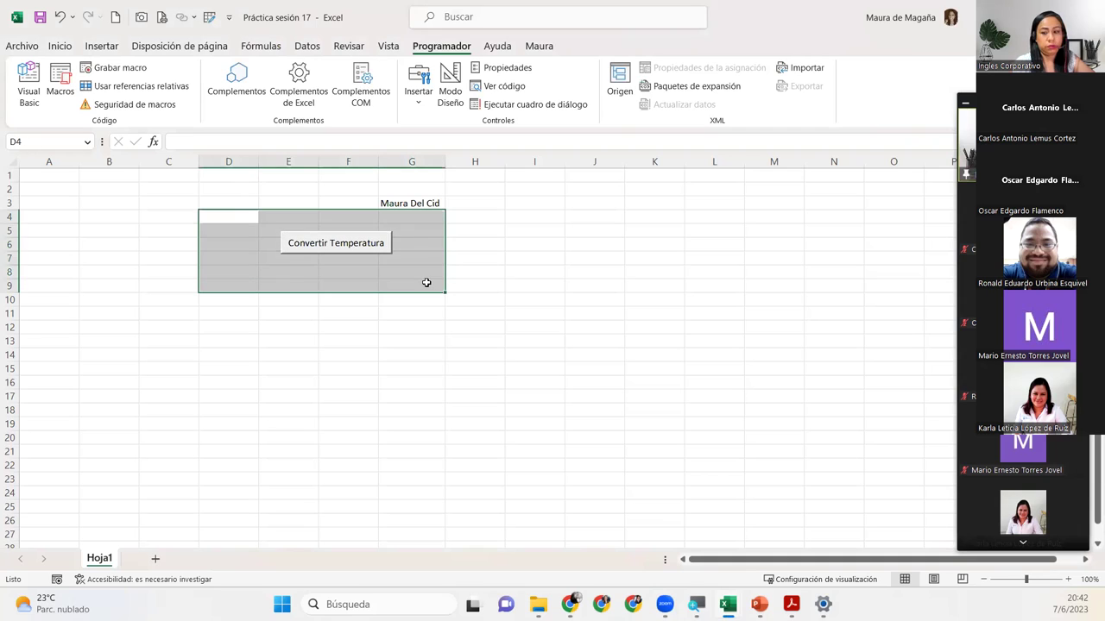
{"action": "left_click", "coordinate": [231, 287]}
{"action": "left_click", "coordinate": [171, 253]}
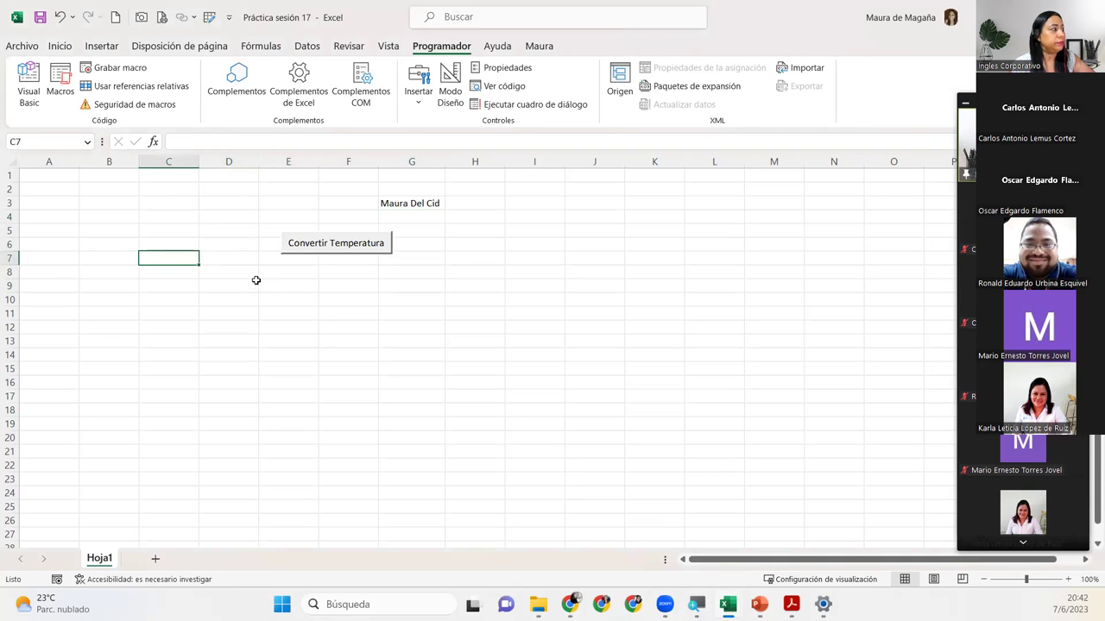
{"action": "left_click", "coordinate": [304, 244]}
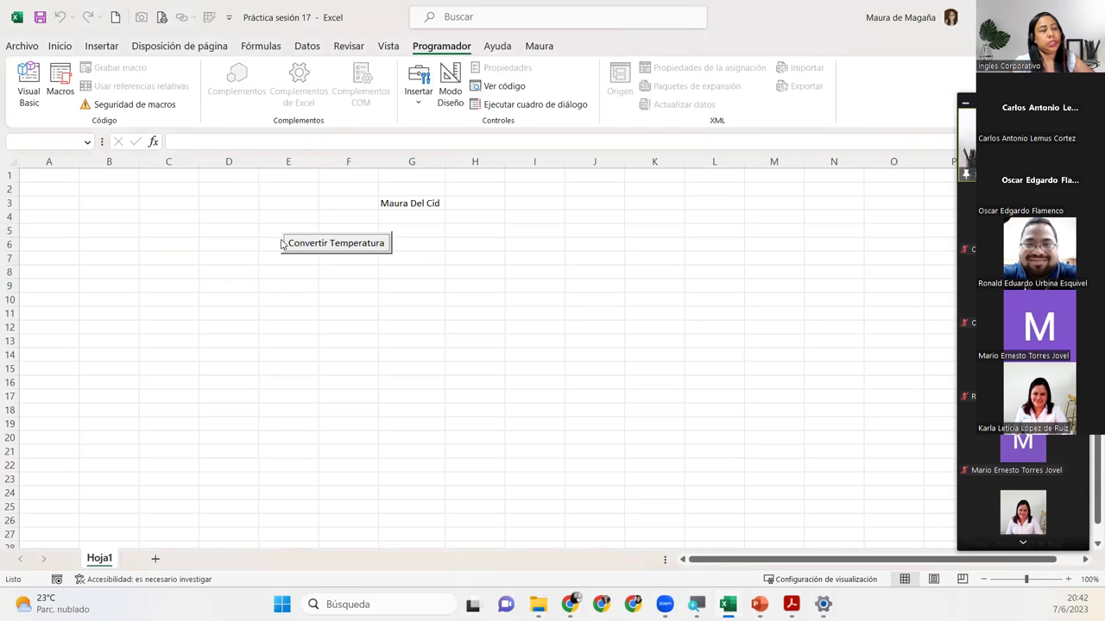
{"action": "left_click", "coordinate": [411, 283]}
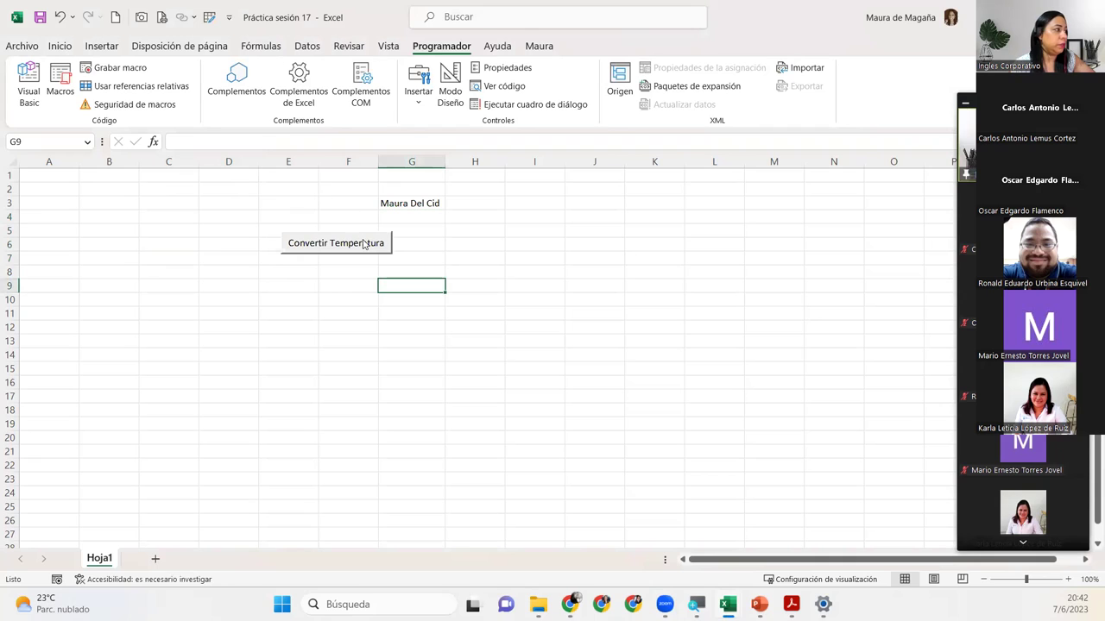
{"action": "left_click", "coordinate": [304, 251]}
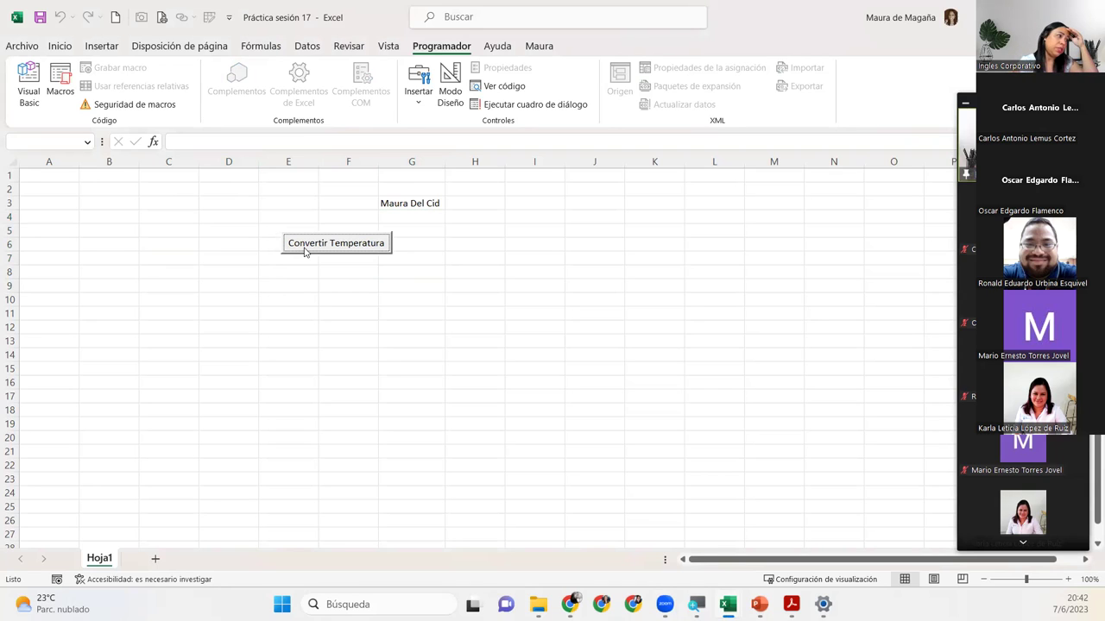
{"action": "left_click", "coordinate": [383, 328]}
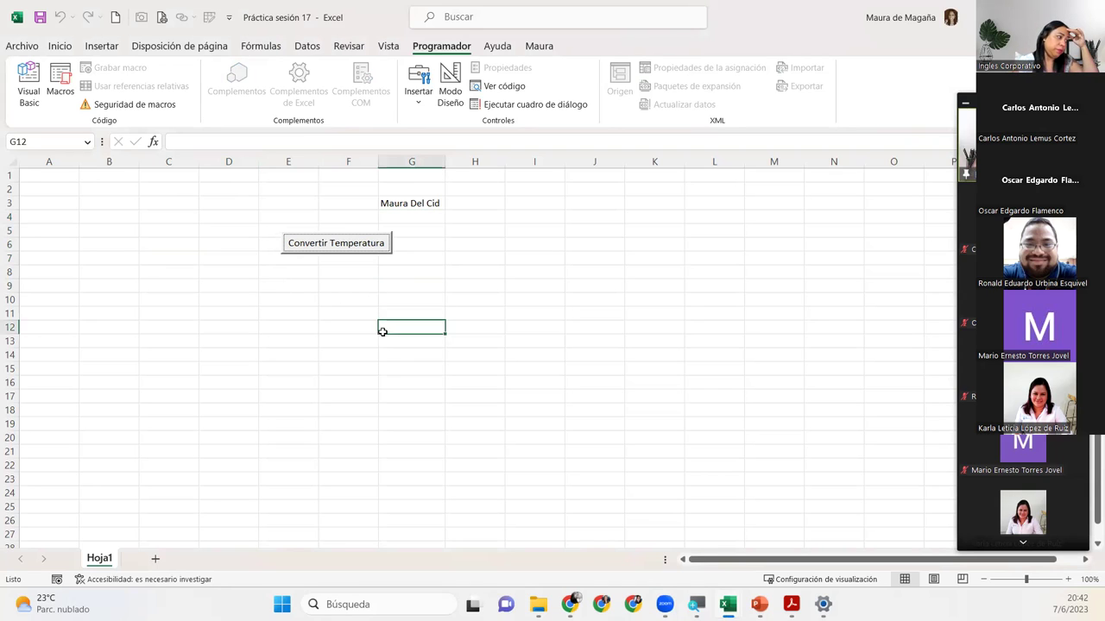
{"action": "left_click", "coordinate": [156, 558]}
- On Hoja2, insert an ActiveX command button and drag it near cell B2
{"action": "left_click", "coordinate": [187, 209]}
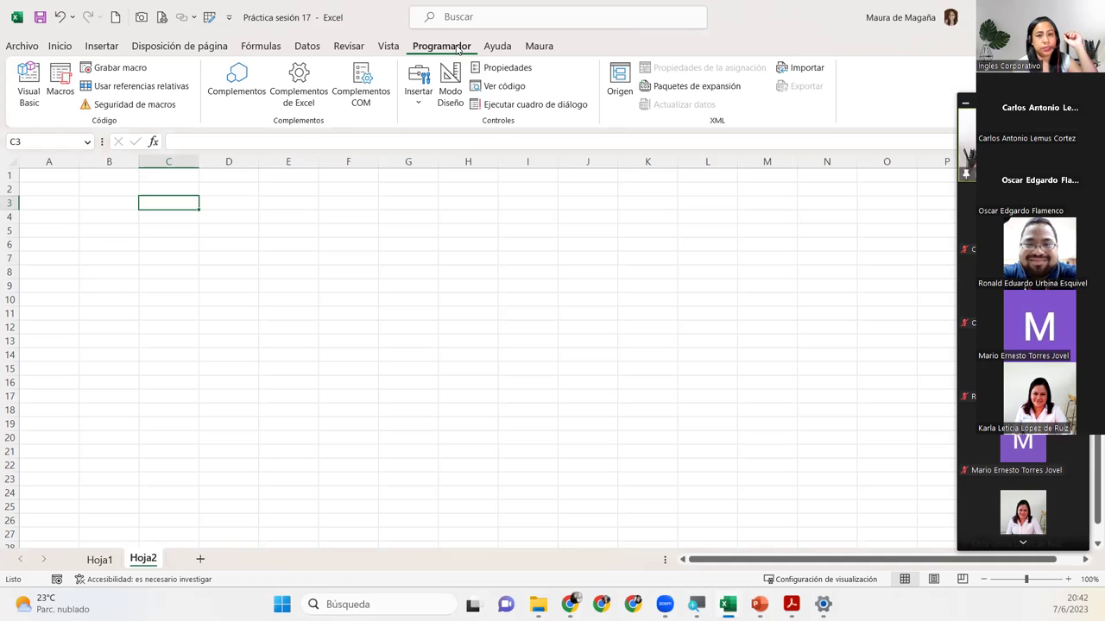
{"action": "left_click", "coordinate": [423, 105]}
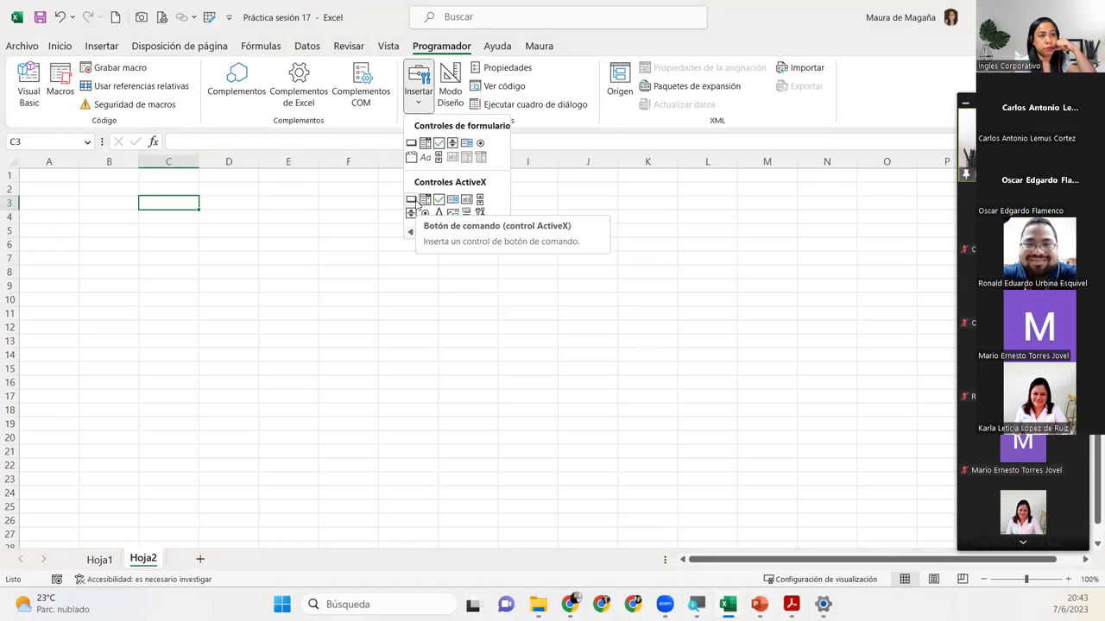
{"action": "left_click", "coordinate": [412, 199]}
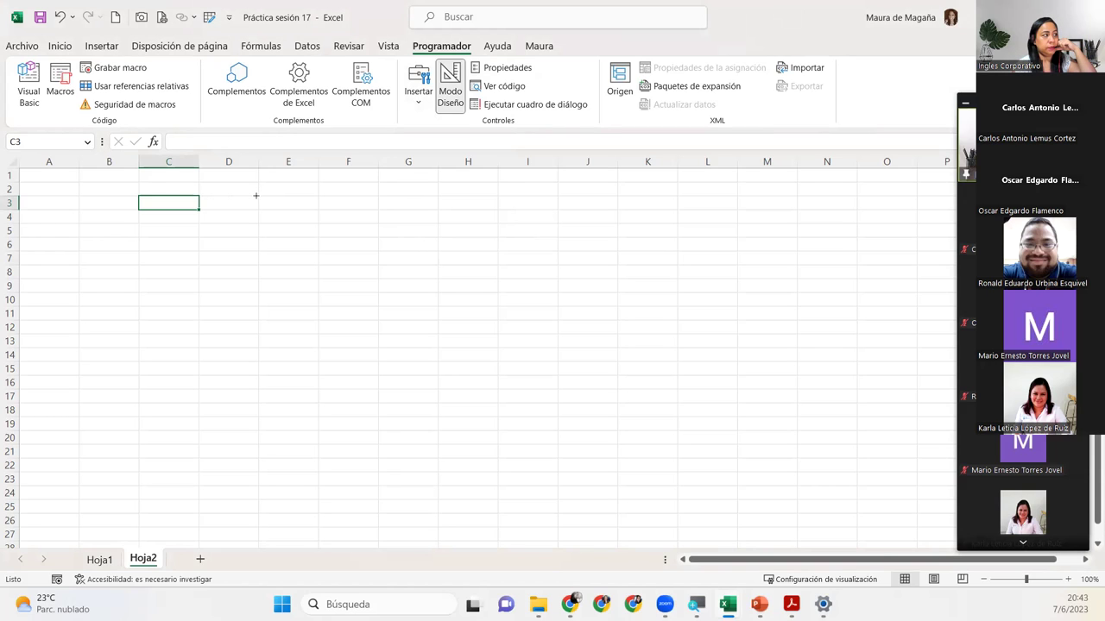
{"action": "left_click", "coordinate": [256, 196]}
{"action": "left_click_drag", "start_coordinate": [276, 200], "coordinate": [104, 188]}
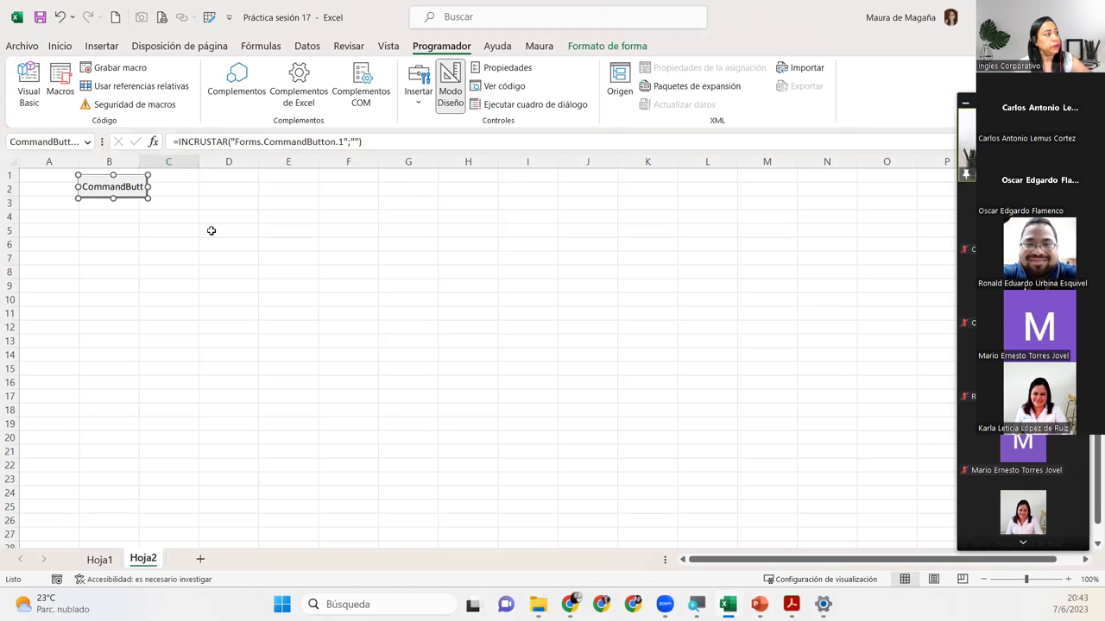
- Replace the CommandButton1 caption with 'Convertir Temperatura' and drag the button wider
{"action": "right_click", "coordinate": [111, 189]}
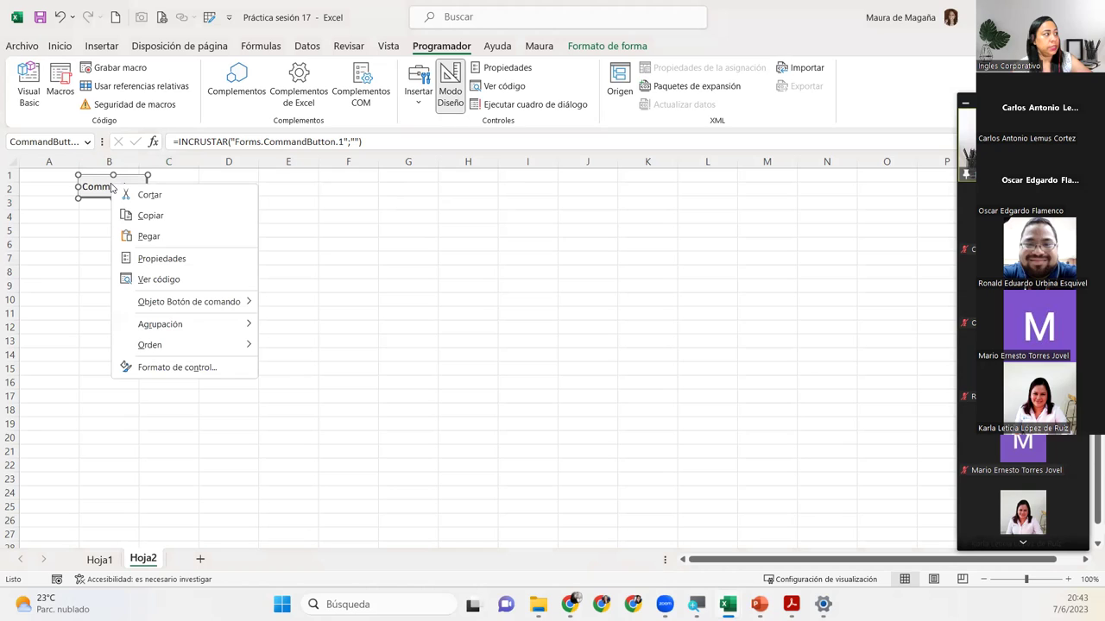
{"action": "mouse_move", "coordinate": [208, 311]}
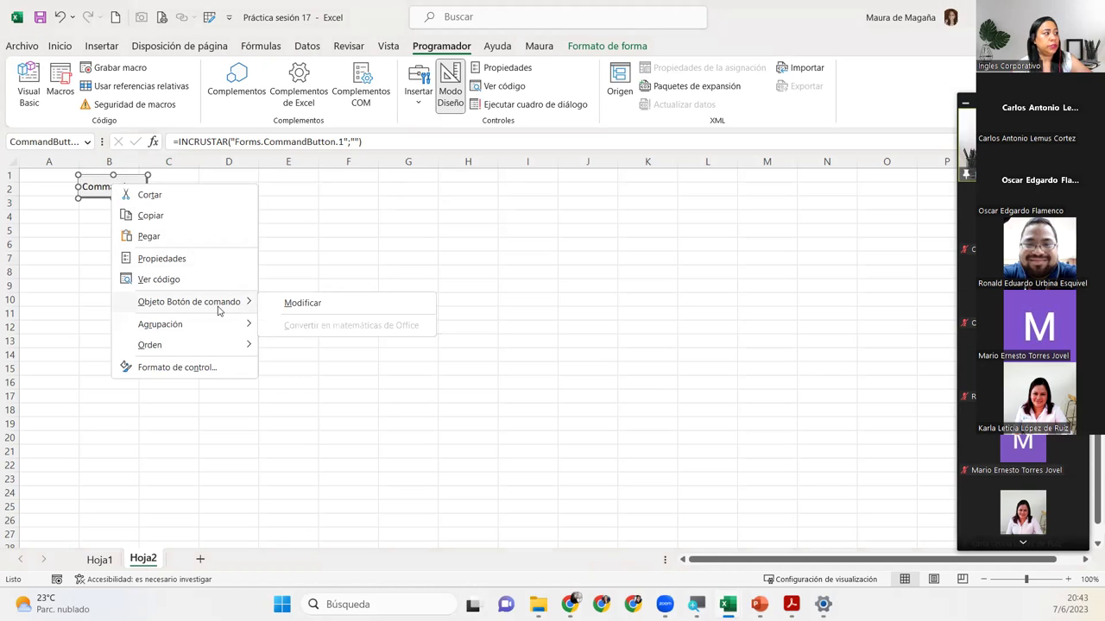
{"action": "left_click", "coordinate": [283, 307]}
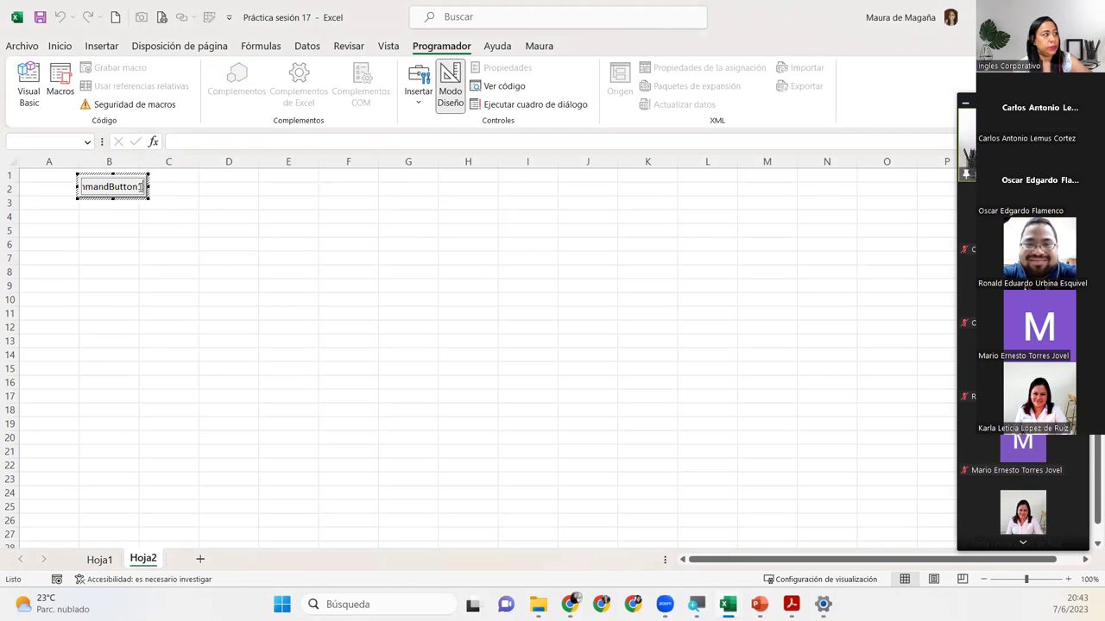
{"action": "left_click_drag", "start_coordinate": [145, 188], "coordinate": [49, 192]}
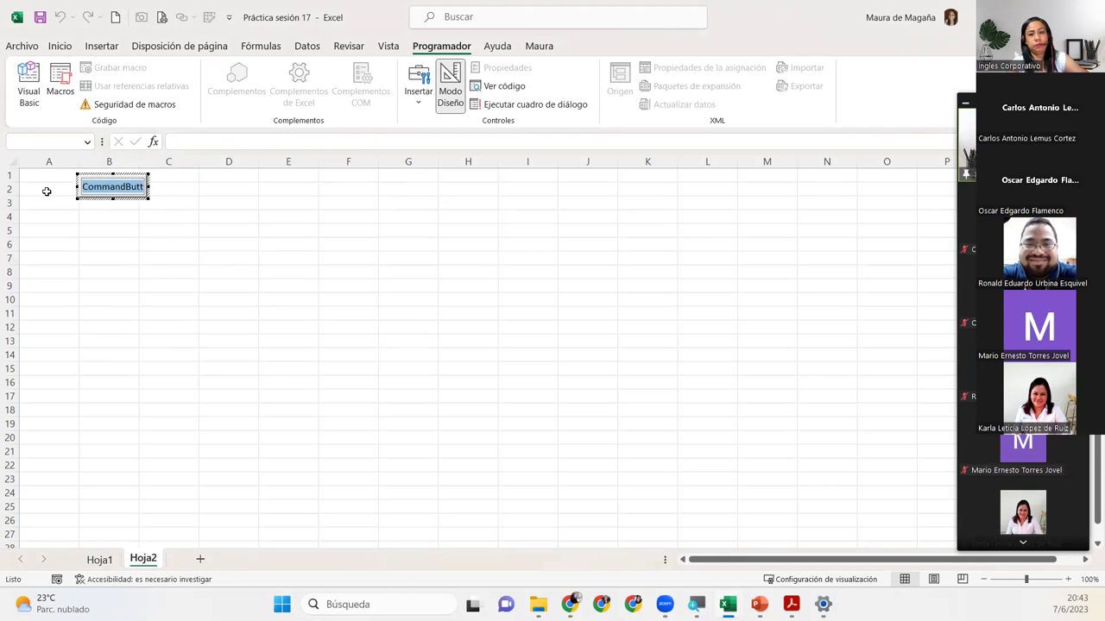
{"action": "type", "text": "Conv1"}
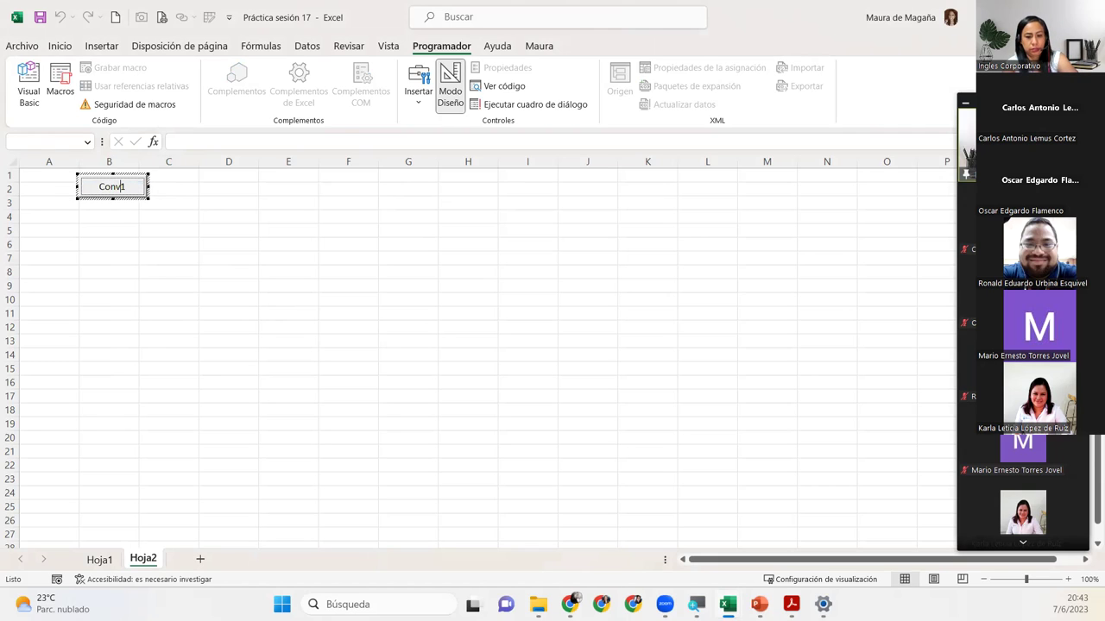
{"action": "type", "text": "ert"}
{"action": "key", "text": "Delete"}
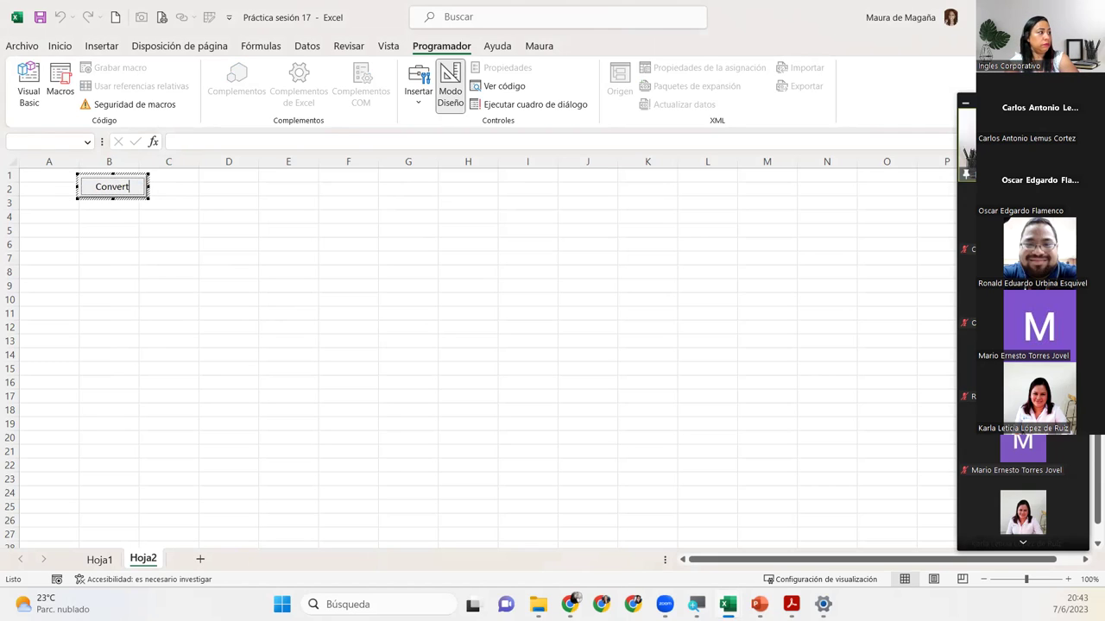
{"action": "type", "text": "i"}
{"action": "type", "text": "rTemperatura"}
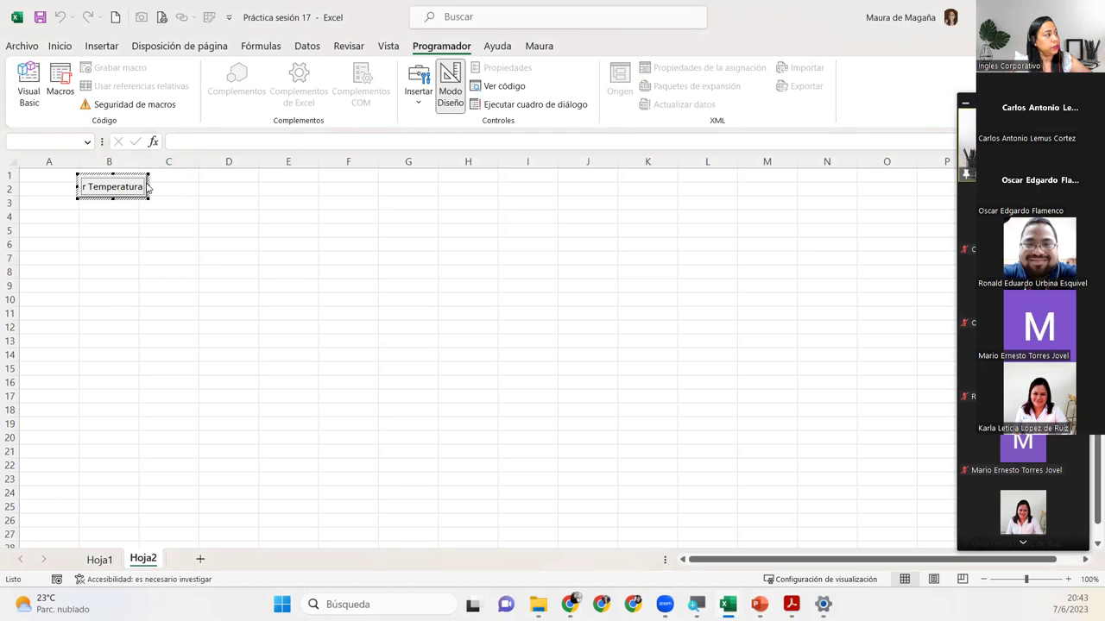
{"action": "left_click_drag", "start_coordinate": [147, 186], "coordinate": [179, 186]}
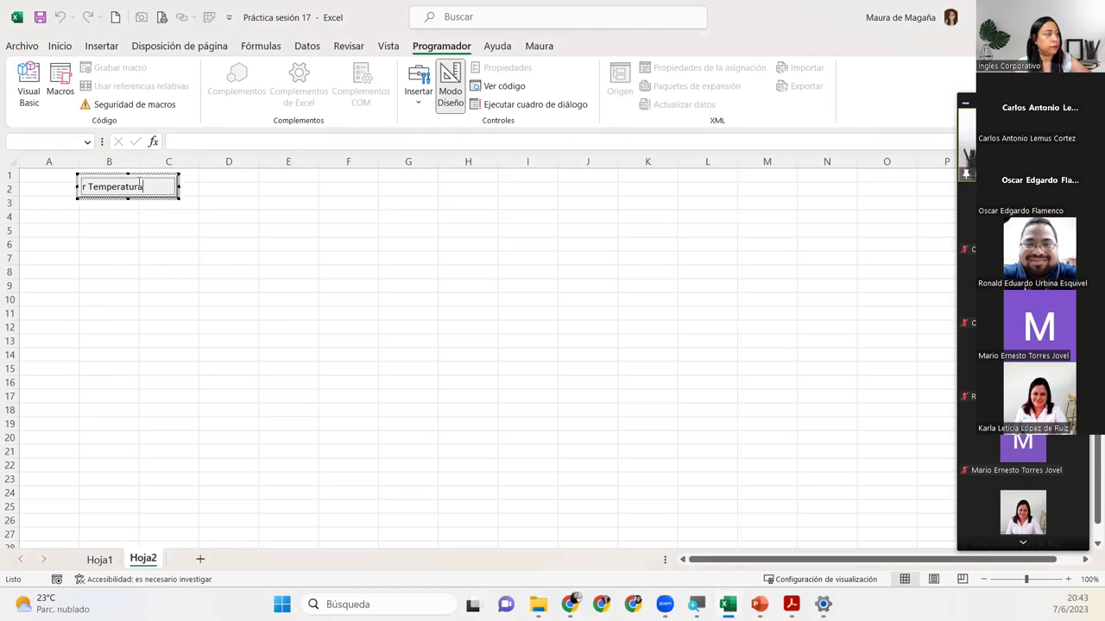
{"action": "key", "text": "Left"}
{"action": "key", "text": "Left"}
{"action": "key", "text": "Left"}
{"action": "key", "text": "Left"}
{"action": "key", "text": "Left"}
{"action": "key", "text": "Left"}
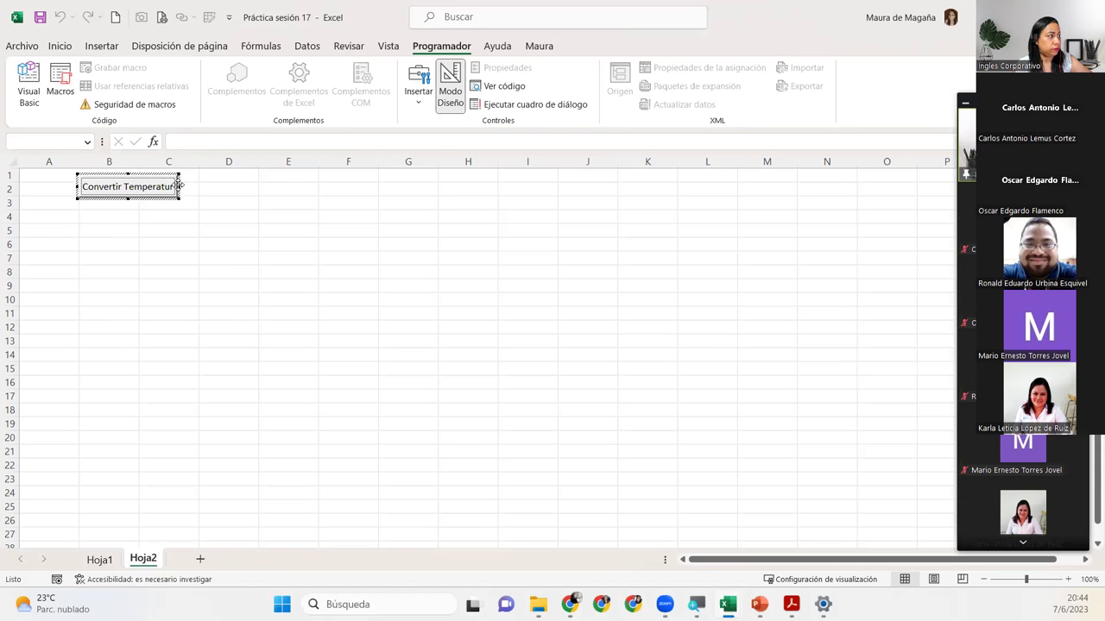
{"action": "left_click_drag", "start_coordinate": [180, 185], "coordinate": [199, 185]}
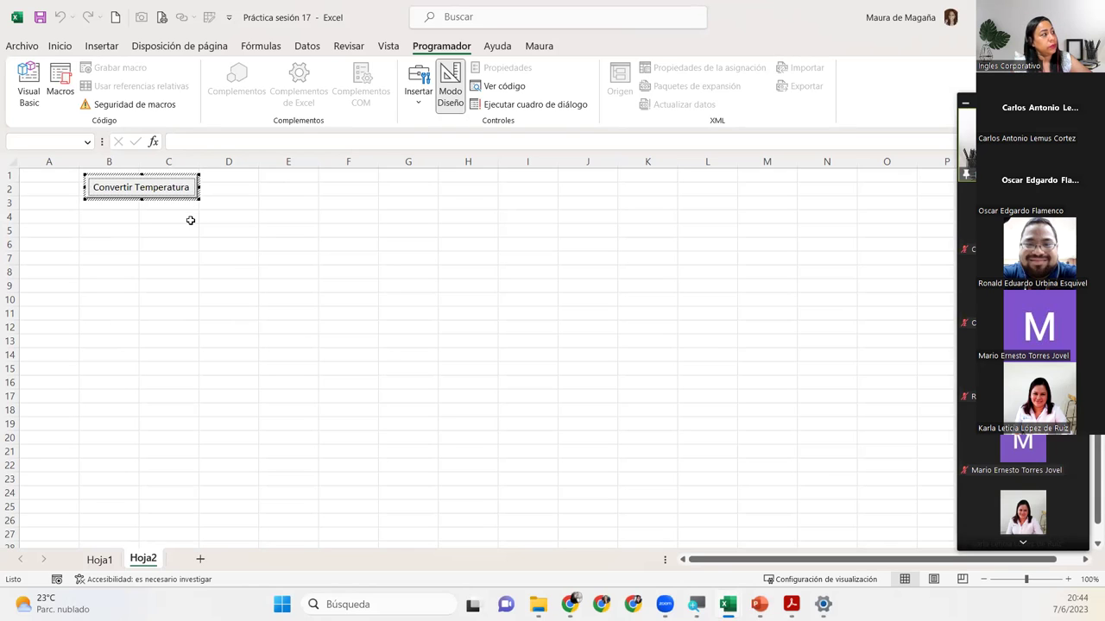
- Enlarge column B and row 2, then nudge the Convertir Temperatura button into cell B2
{"action": "left_click", "coordinate": [189, 220]}
{"action": "mouse_move", "coordinate": [173, 188]}
{"action": "left_mouse_down"}
{"action": "mouse_move", "coordinate": [160, 188]}
{"action": "mouse_move", "coordinate": [199, 166]}
{"action": "left_mouse_up"}
{"action": "left_click", "coordinate": [163, 192]}
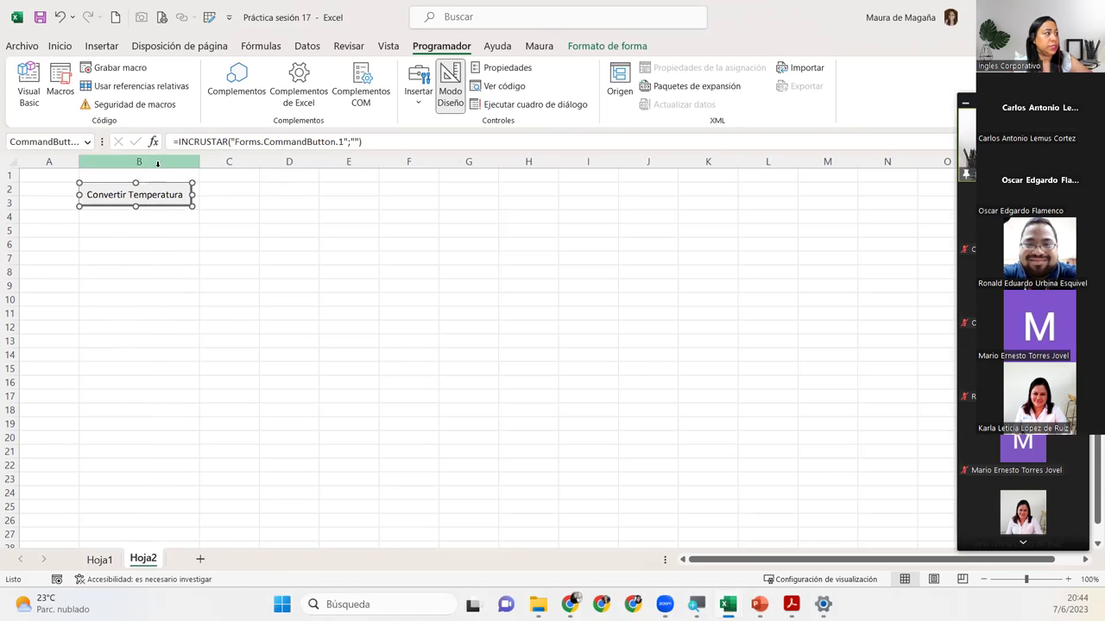
{"action": "left_click_drag", "start_coordinate": [14, 197], "coordinate": [16, 213]}
{"action": "key", "text": "Escape"}
{"action": "left_click_drag", "start_coordinate": [133, 200], "coordinate": [137, 198]}
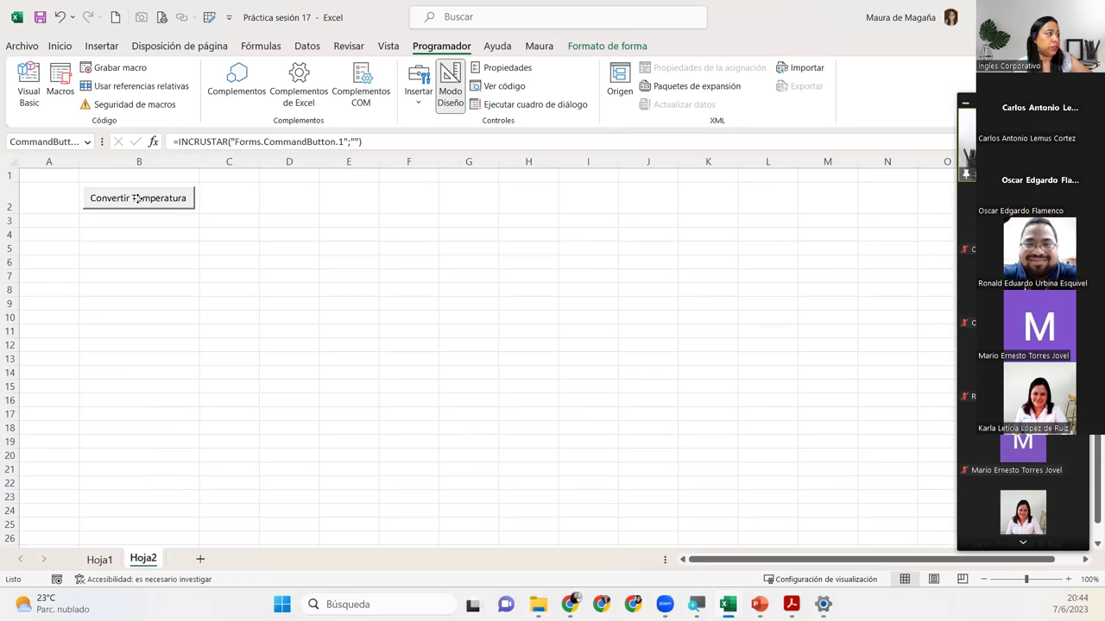
{"action": "left_click", "coordinate": [138, 198]}
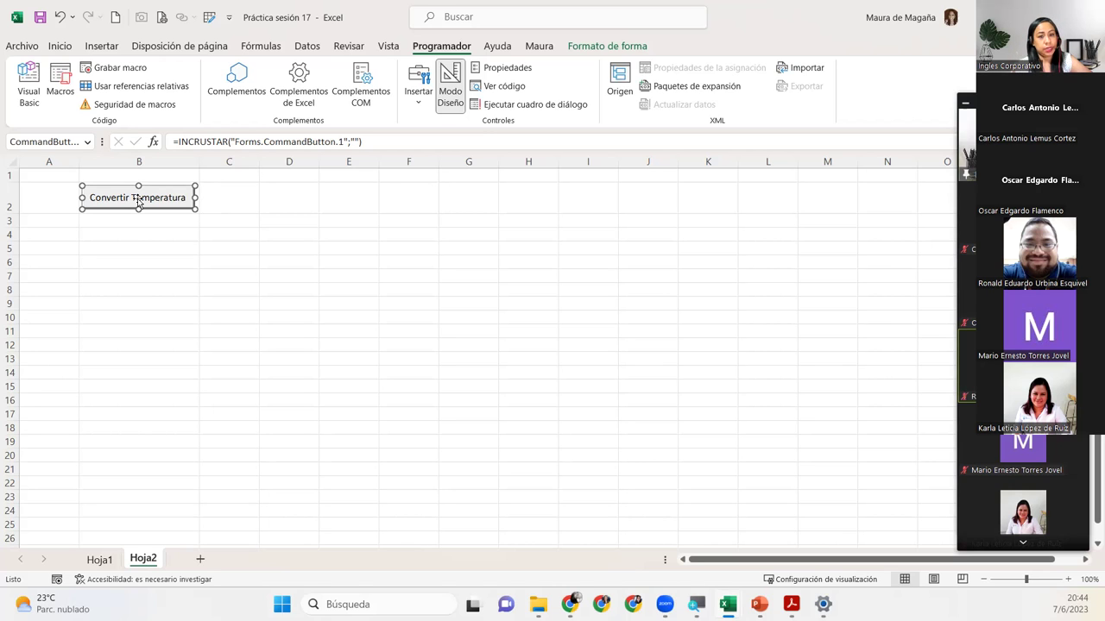
- Open the button's click procedure and enter FrmConversor.Show using IntelliSense completions
{"action": "double_click", "coordinate": [139, 199]}
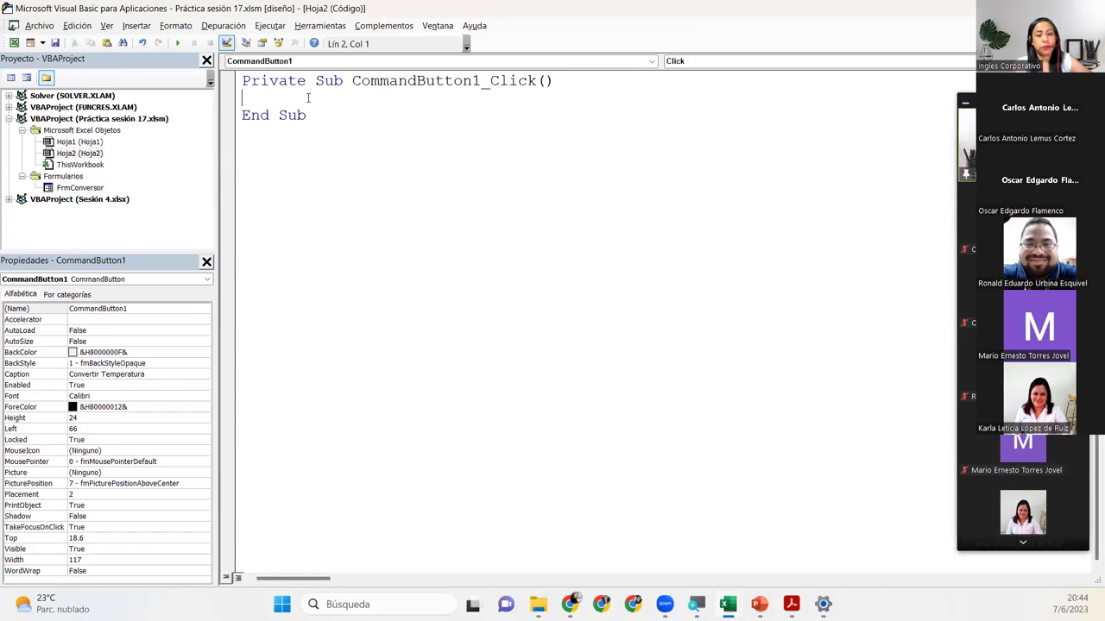
{"action": "key", "text": "Tab"}
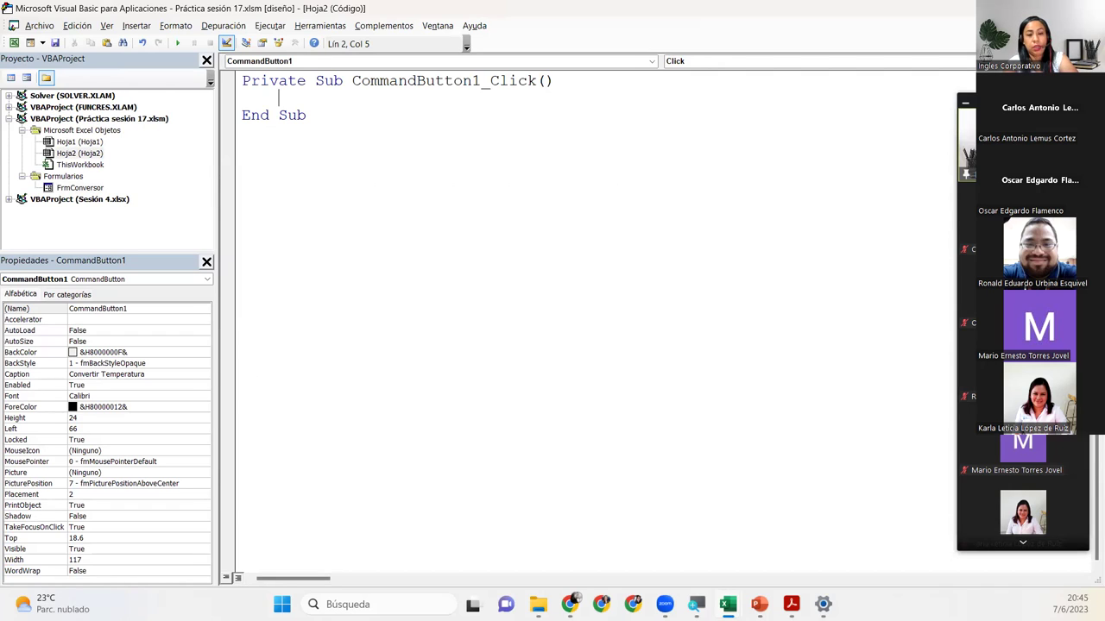
{"action": "key", "text": "ctrl+space"}
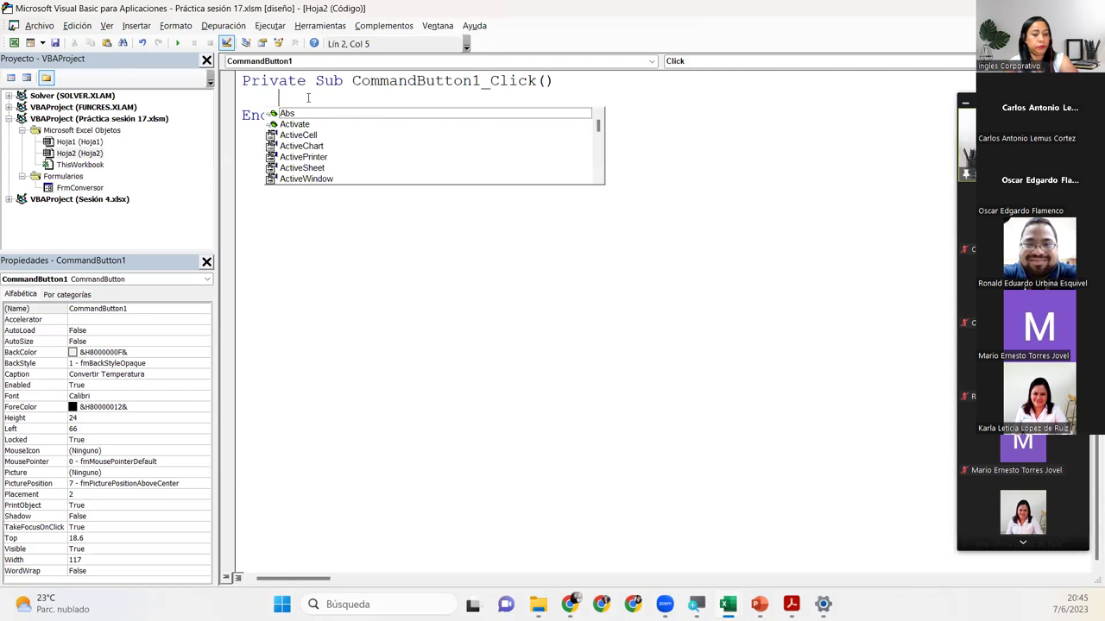
{"action": "type", "text": "frm"}
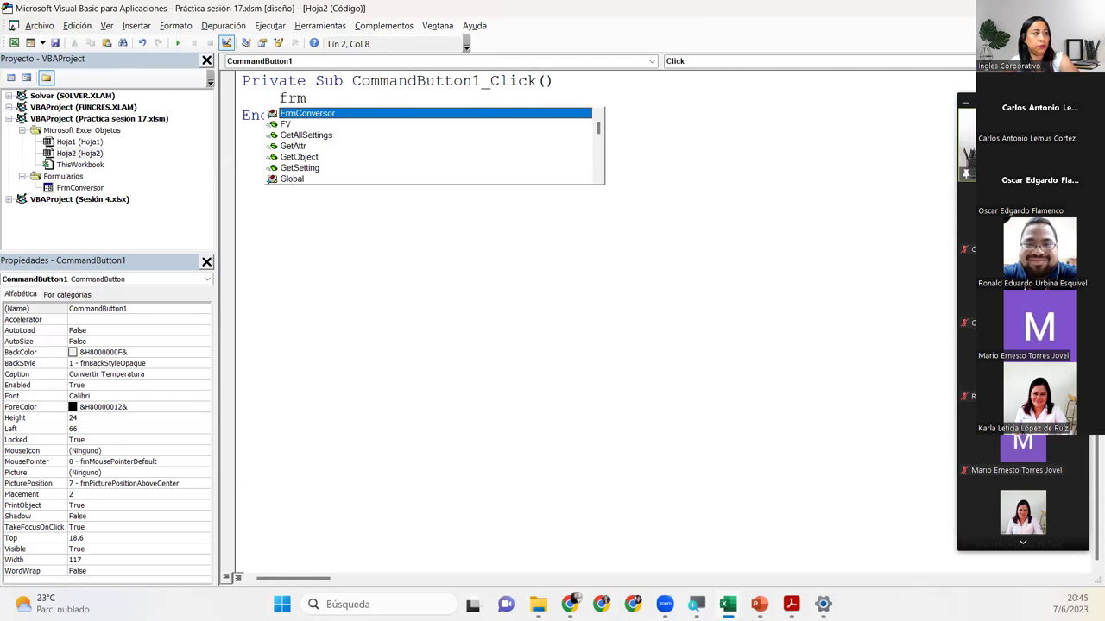
{"action": "key", "text": "Tab"}
{"action": "type", "text": ".sh"}
{"action": "key", "text": "Tab"}
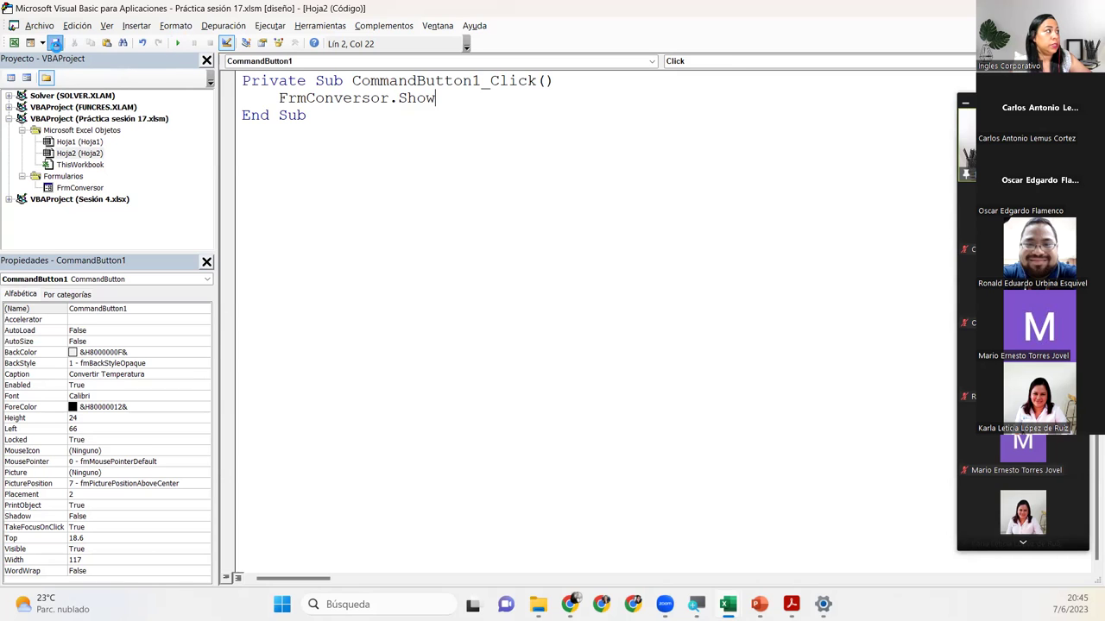
- Open the Convertir Temperatura button's click code, run it to show the converter, then close it
{"action": "mouse_move", "coordinate": [822, 604]}
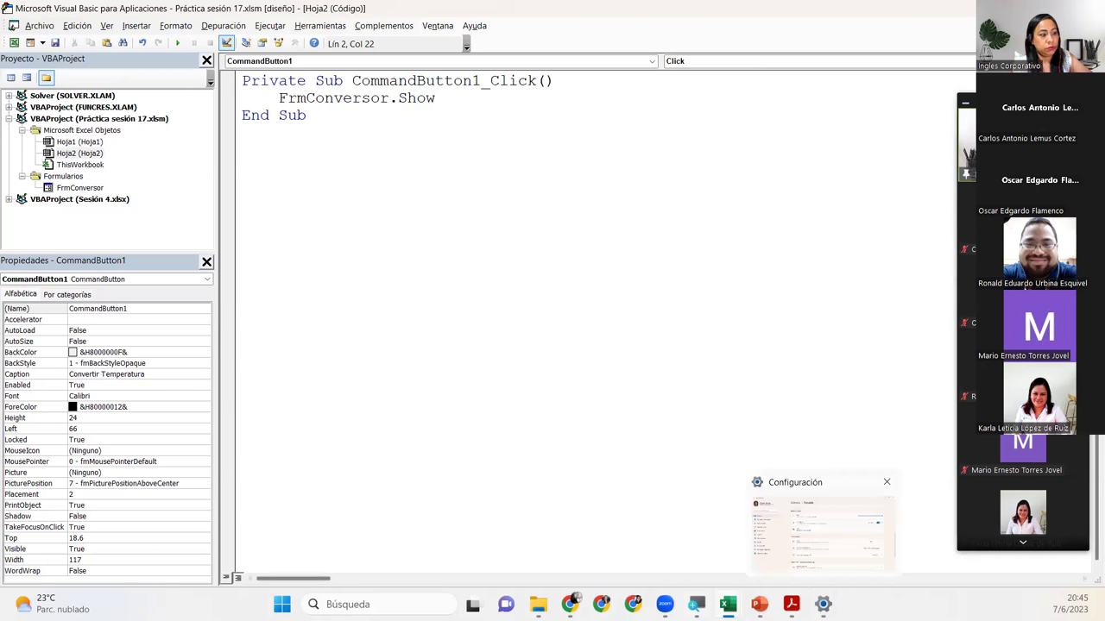
{"action": "mouse_move", "coordinate": [727, 604]}
{"action": "left_click", "coordinate": [733, 566]}
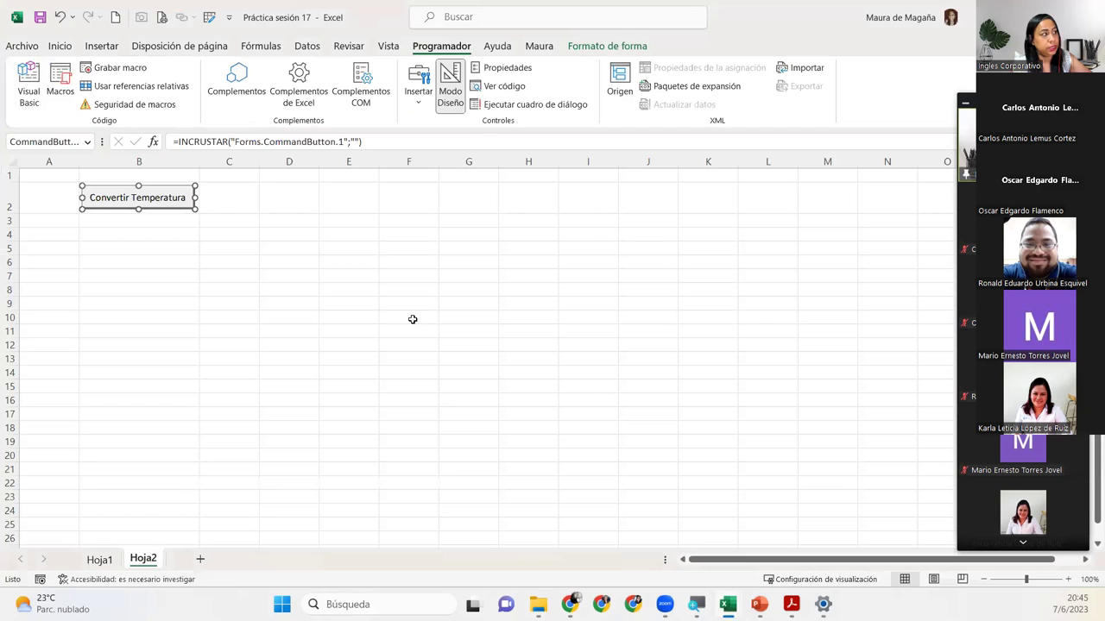
{"action": "left_click", "coordinate": [248, 302]}
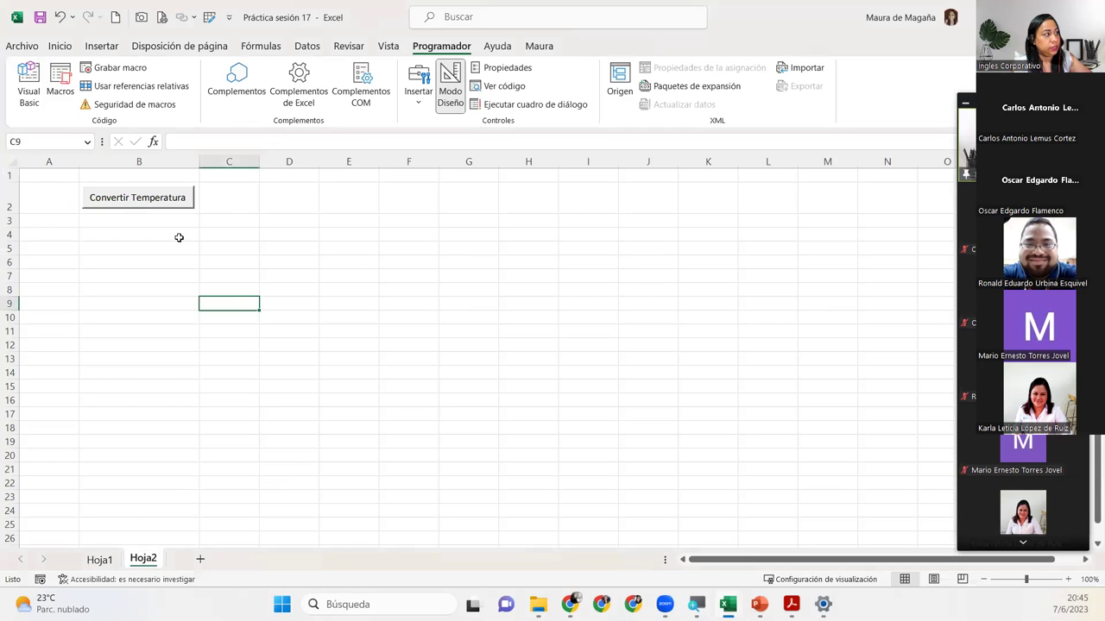
{"action": "double_click", "coordinate": [157, 199]}
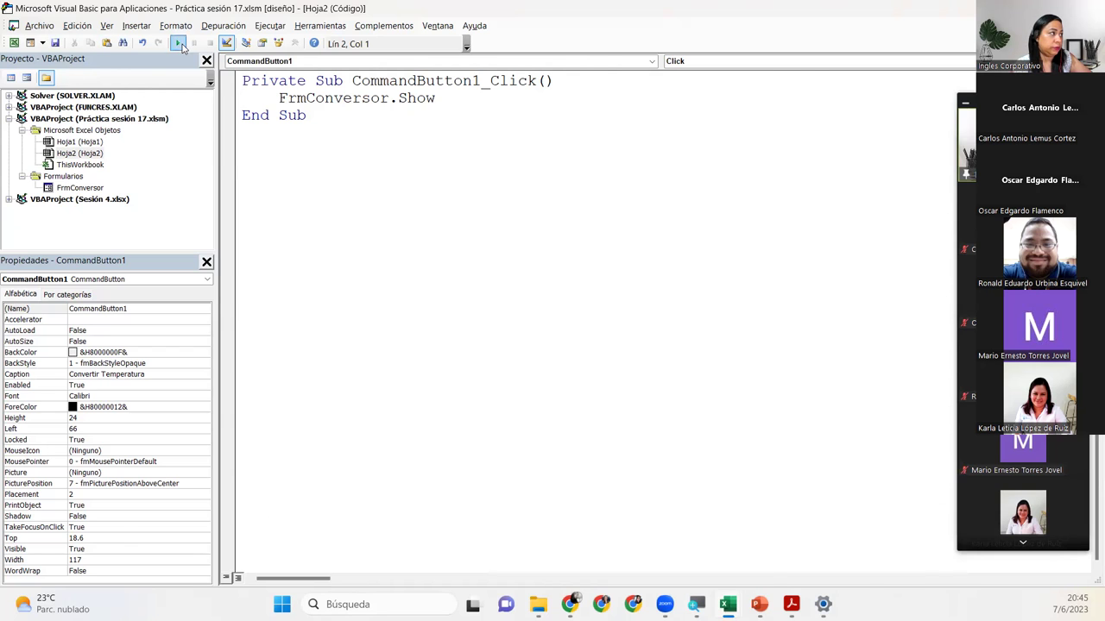
{"action": "left_click", "coordinate": [179, 44]}
{"action": "left_click", "coordinate": [663, 259]}
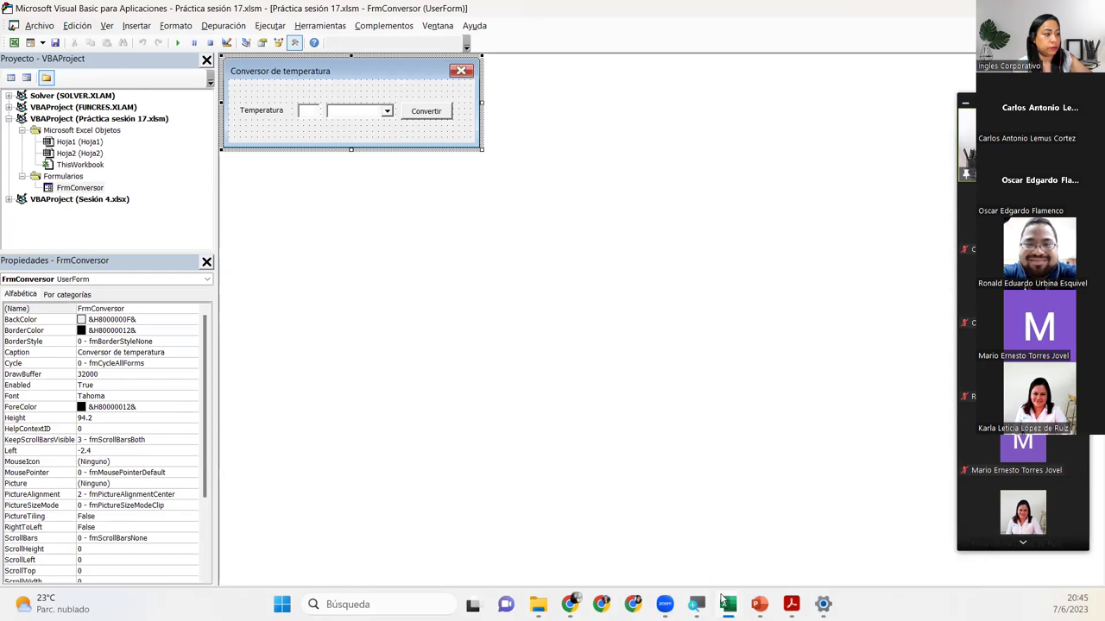
- From Hoja2, launch the converter with Convertir Temperatura and convert 25 Celsius to 77 Fahrenheit
{"action": "mouse_move", "coordinate": [723, 602]}
{"action": "left_click", "coordinate": [730, 536]}
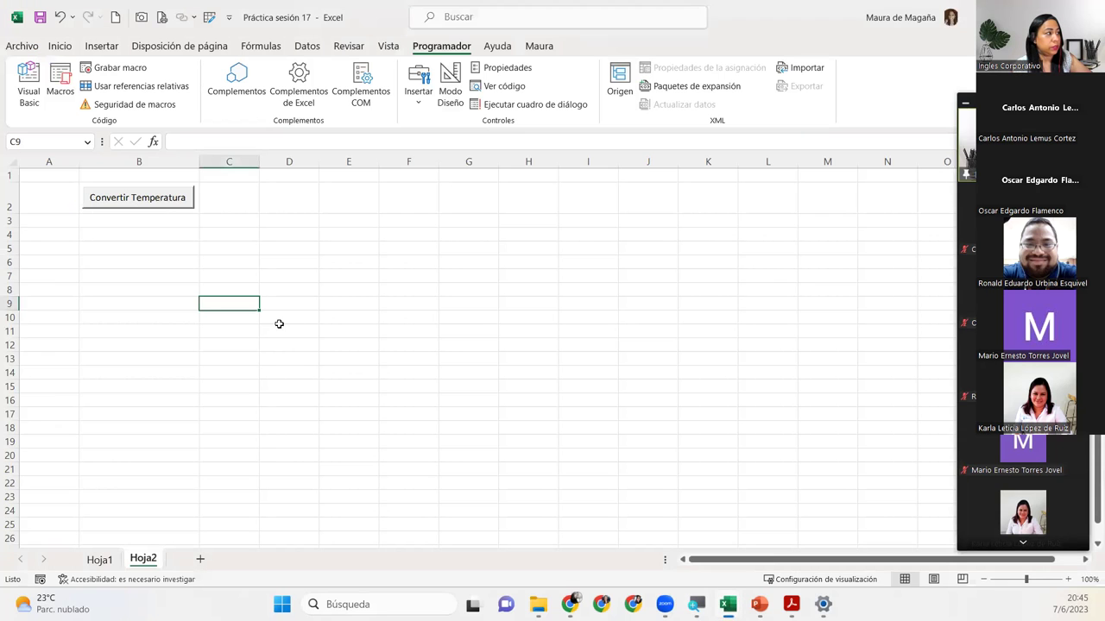
{"action": "left_click", "coordinate": [162, 203]}
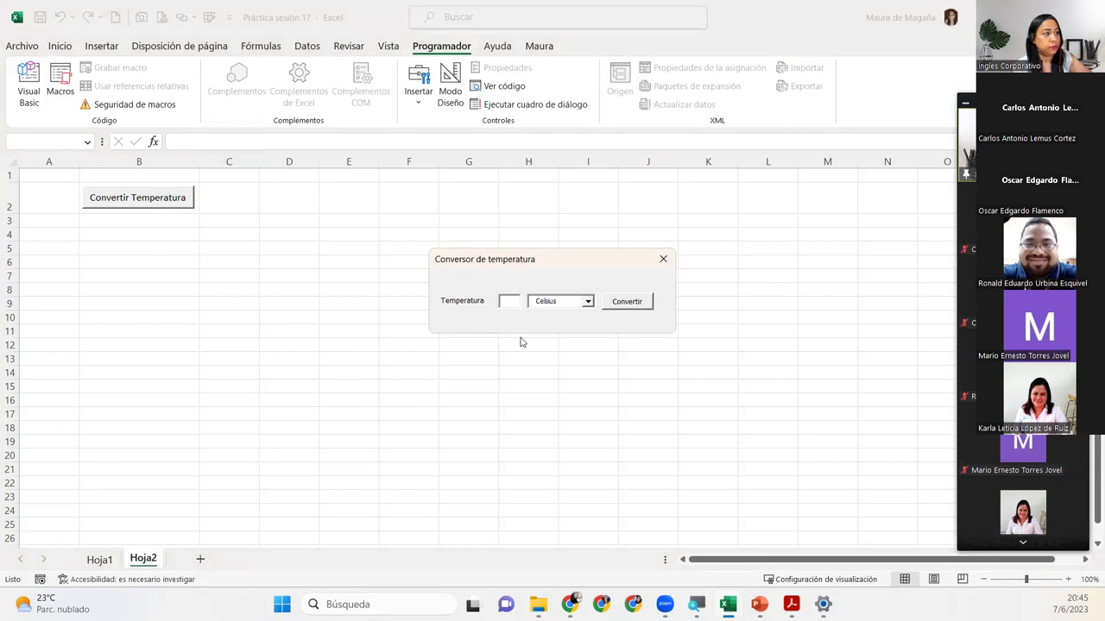
{"action": "left_click", "coordinate": [521, 298]}
{"action": "type", "text": "25"}
{"action": "left_click", "coordinate": [624, 302]}
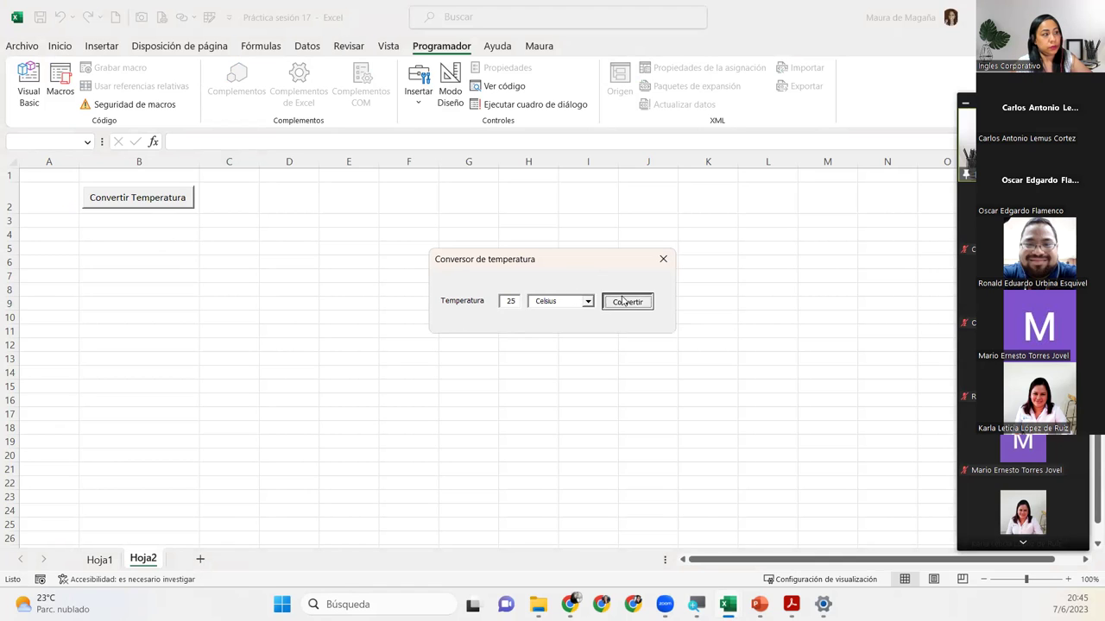
{"action": "left_click", "coordinate": [578, 354]}
- Switch the unit to Farenheit, convert 50 to 10 Celsius, and close the converter
{"action": "left_click", "coordinate": [588, 302]}
{"action": "left_click", "coordinate": [562, 325]}
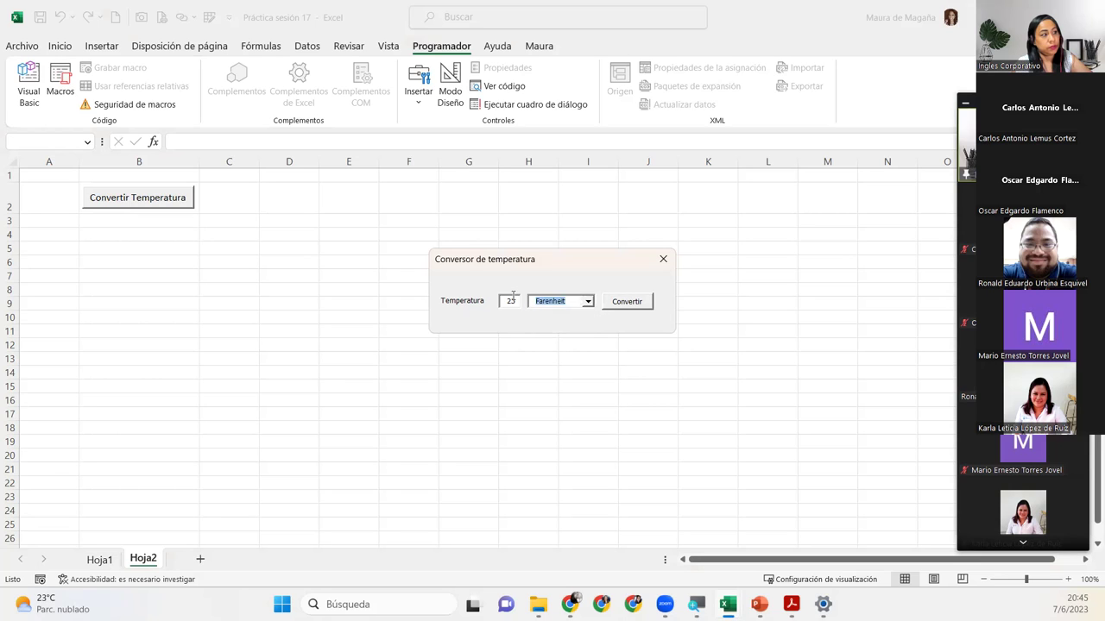
{"action": "left_click", "coordinate": [513, 299]}
{"action": "key", "text": "BackSpace"}
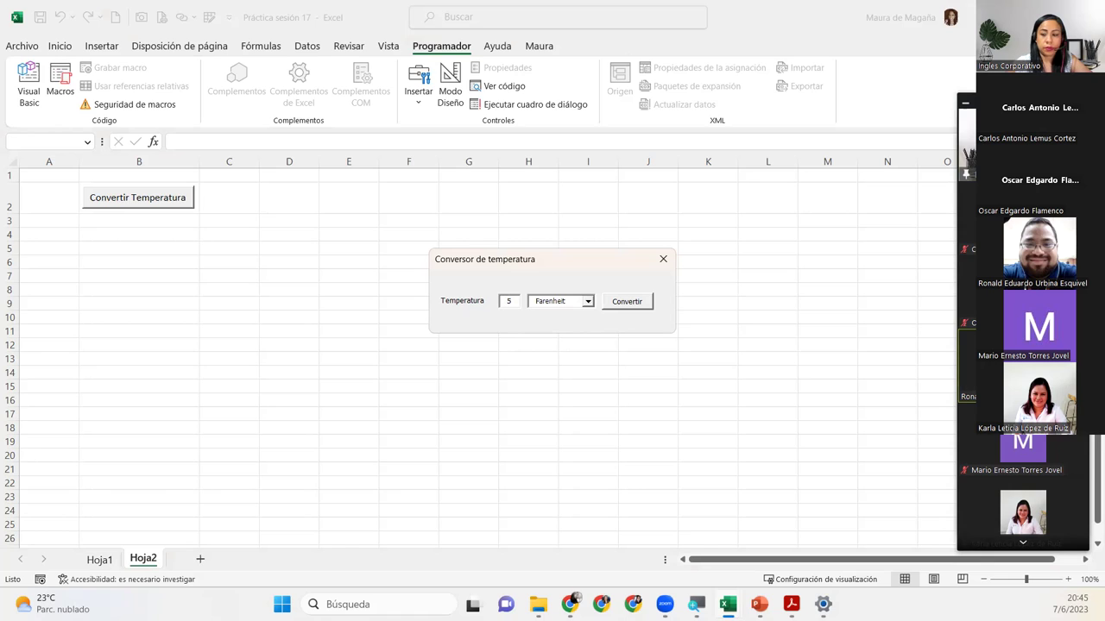
{"action": "type", "text": "0"}
{"action": "left_click", "coordinate": [636, 308]}
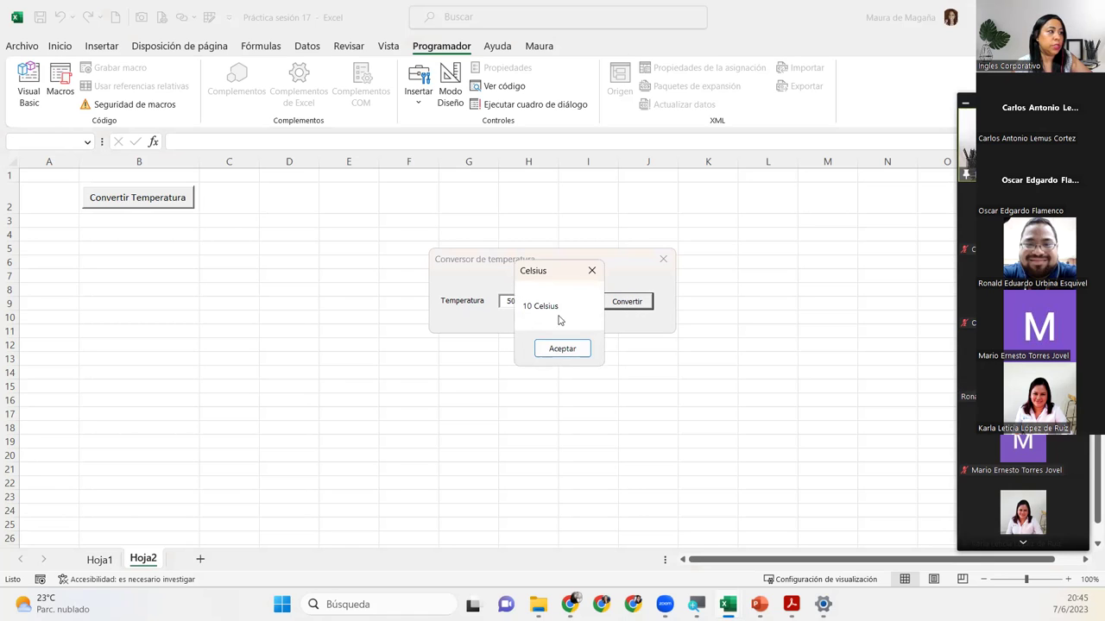
{"action": "left_click", "coordinate": [562, 349]}
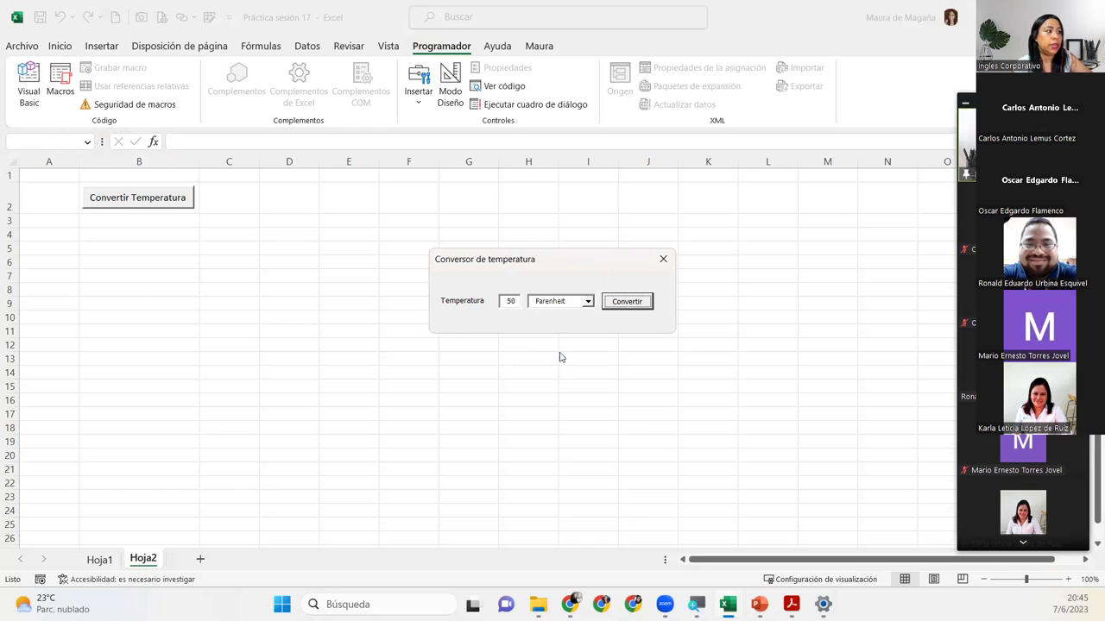
{"action": "left_click", "coordinate": [662, 259]}
{"action": "mouse_move", "coordinate": [696, 604]}
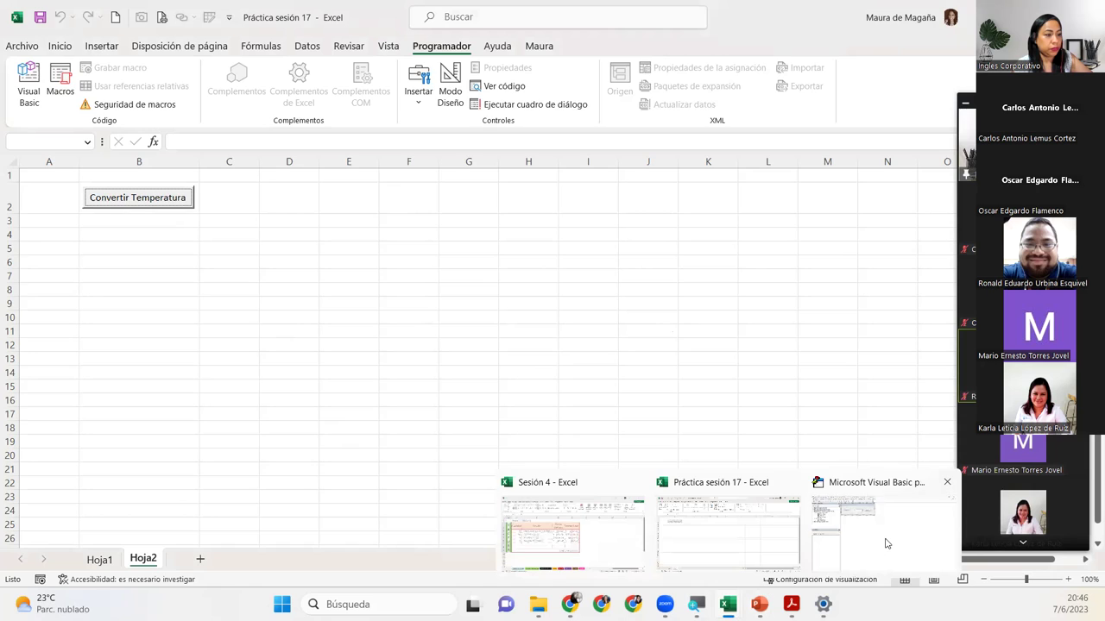
{"action": "left_click", "coordinate": [863, 535]}
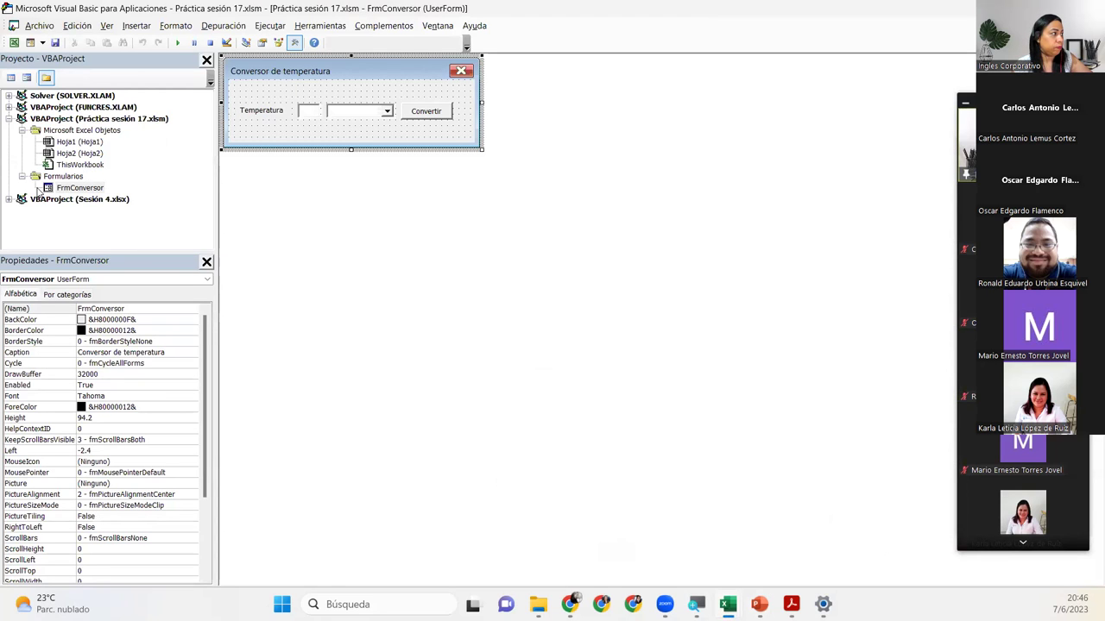
{"action": "double_click", "coordinate": [80, 165]}
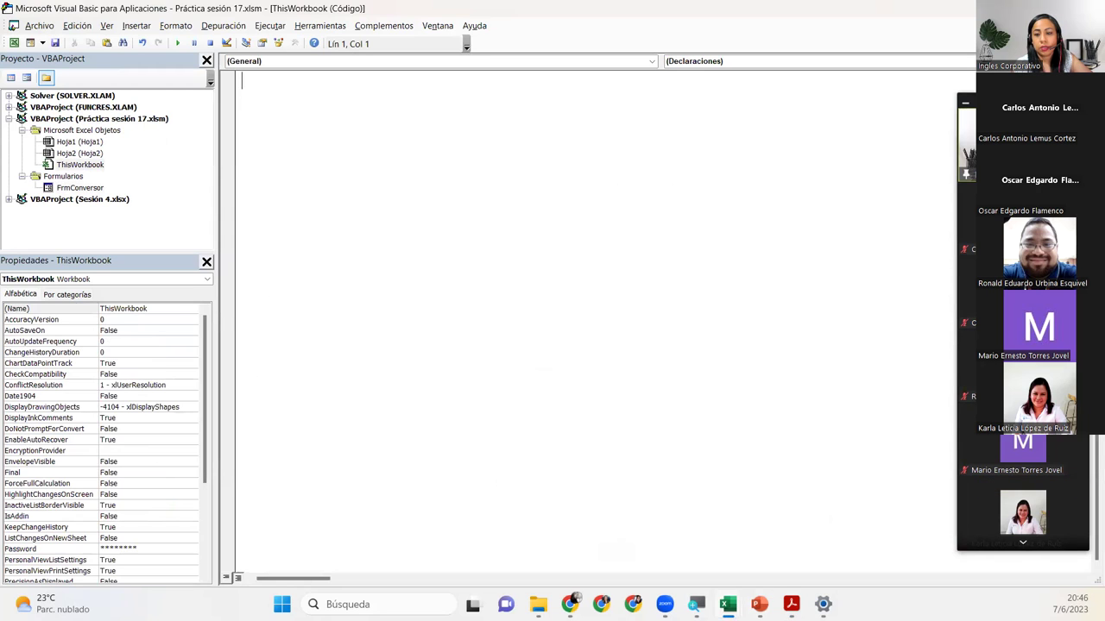
{"action": "key", "text": "alt+F11"}
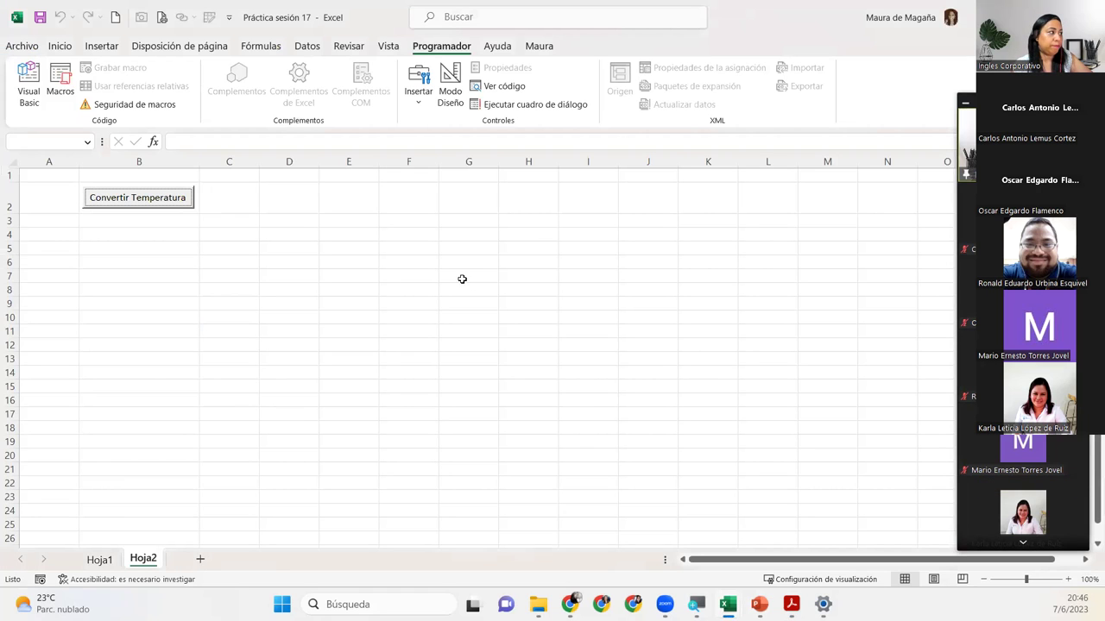
{"action": "left_click", "coordinate": [172, 200]}
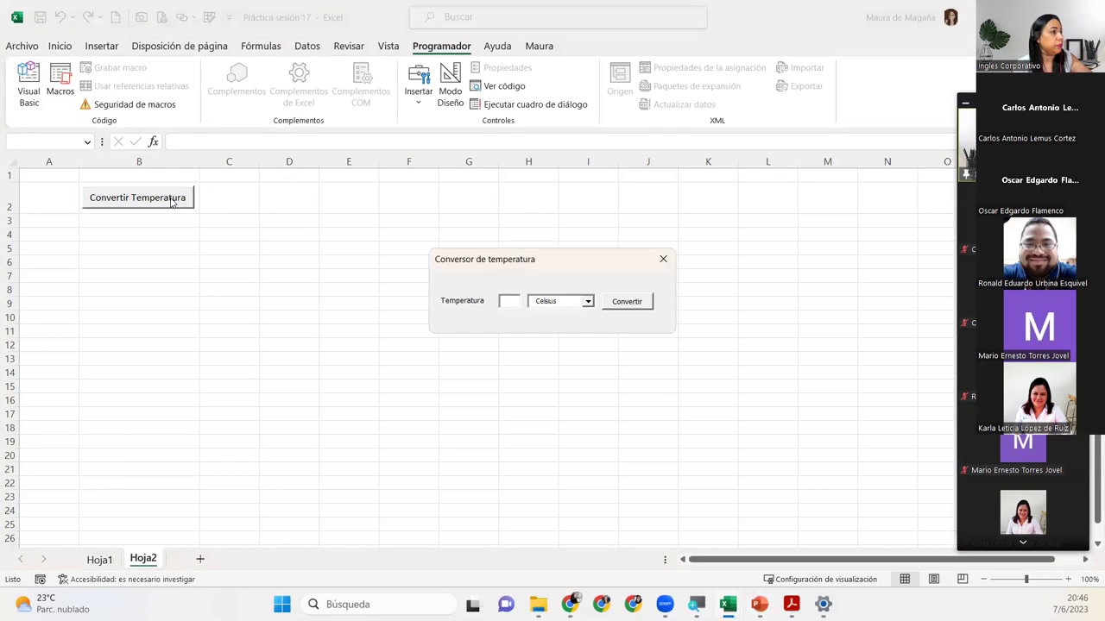
{"action": "left_click", "coordinate": [659, 262]}
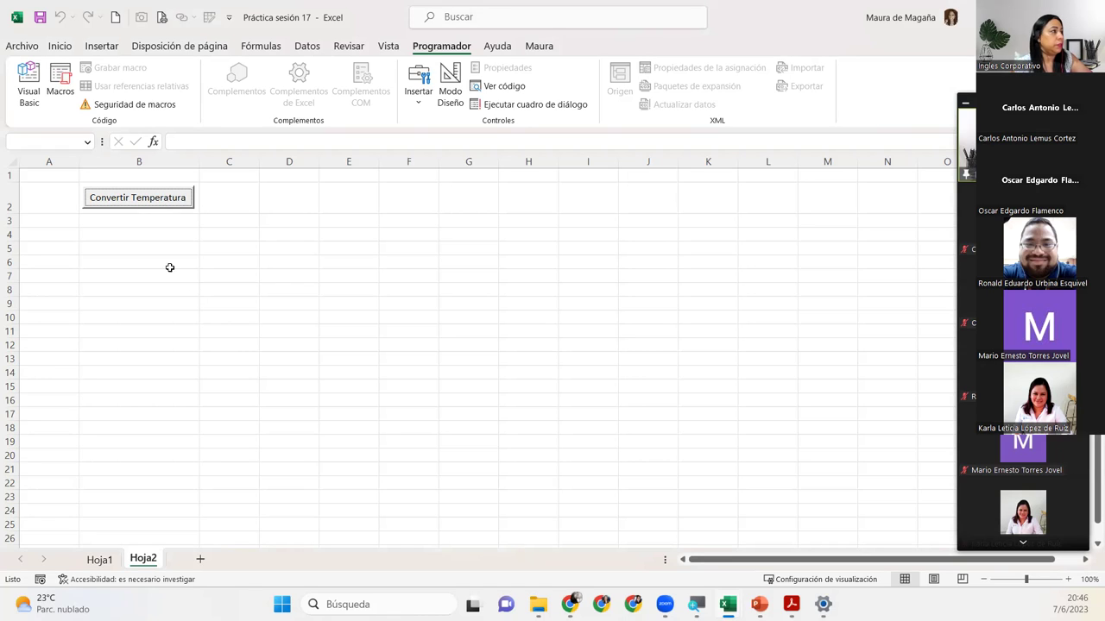
- Select cell C5, then return to the Visual Basic editor showing the FrmConversor form design
{"action": "left_click", "coordinate": [222, 246]}
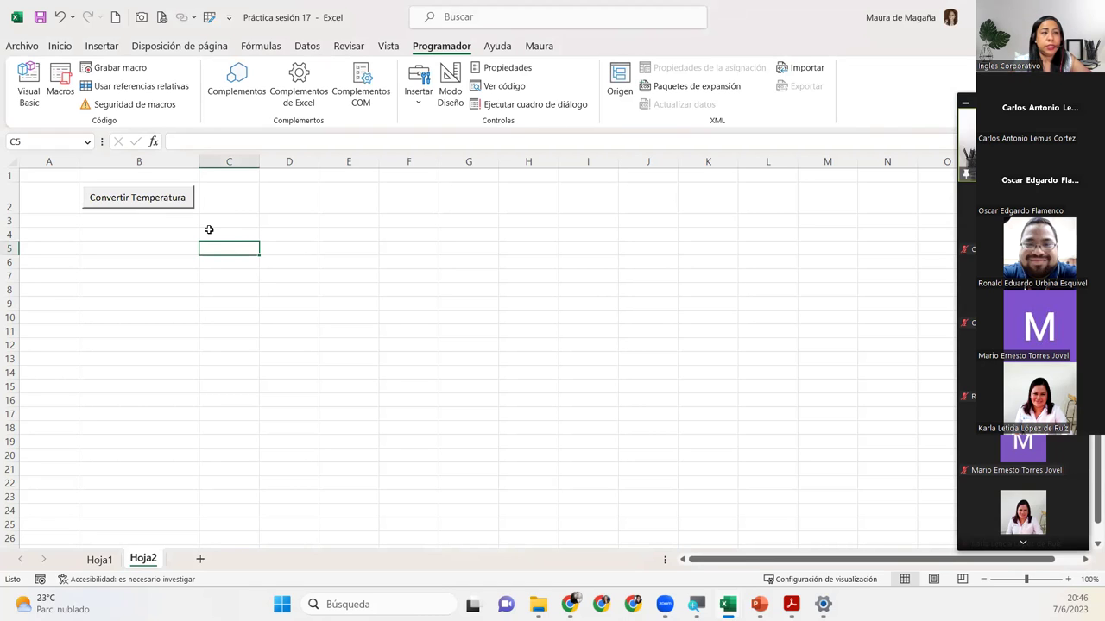
{"action": "mouse_move", "coordinate": [982, 514]}
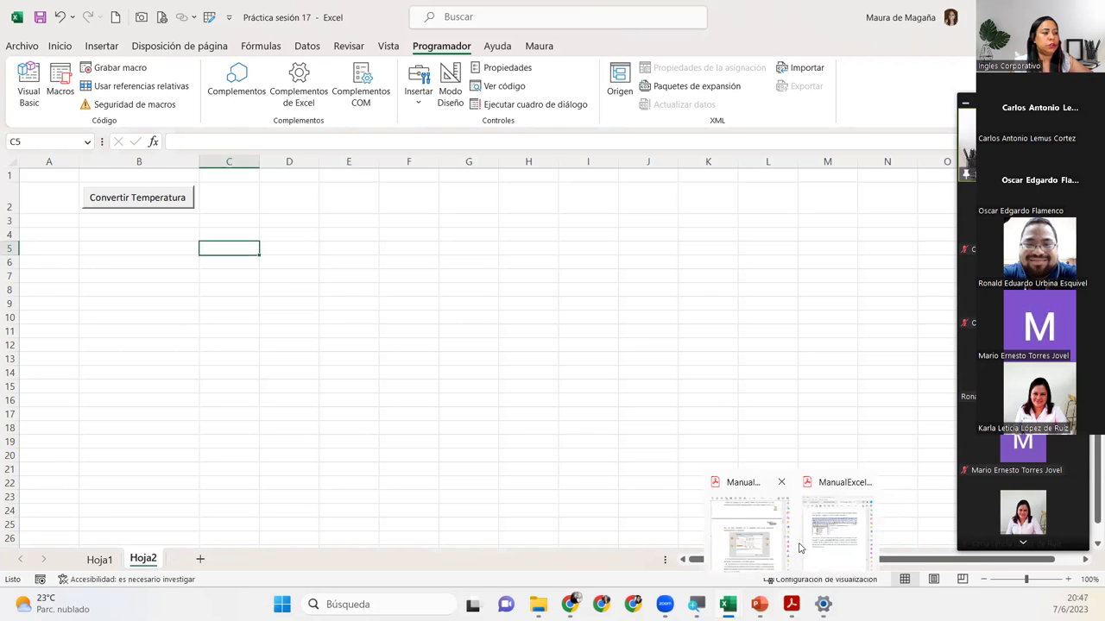
{"action": "mouse_move", "coordinate": [695, 604]}
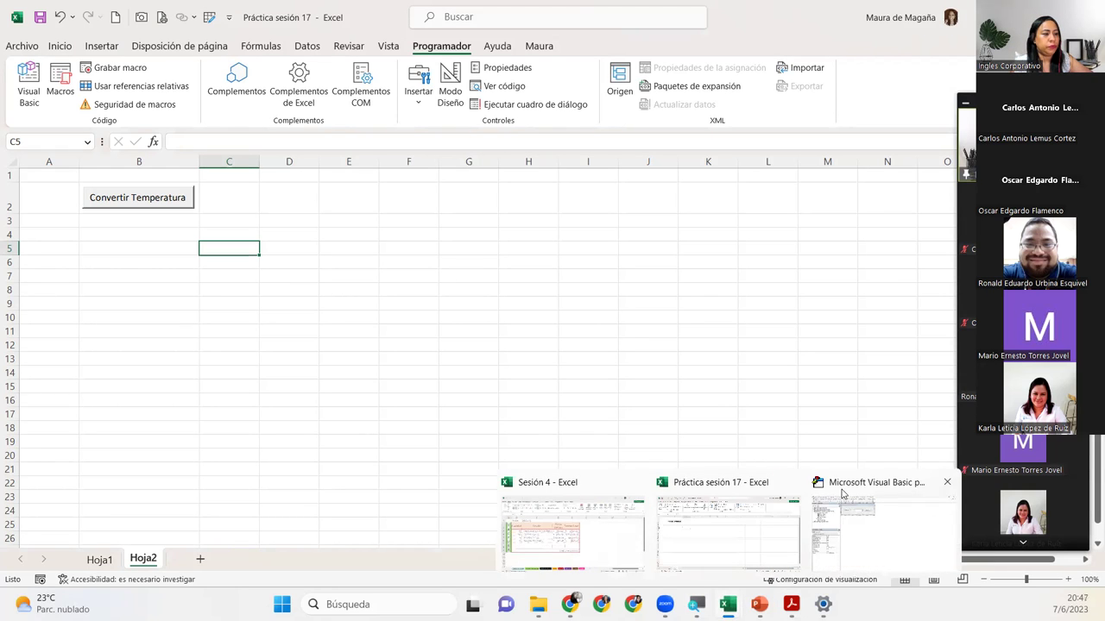
{"action": "left_click", "coordinate": [855, 514]}
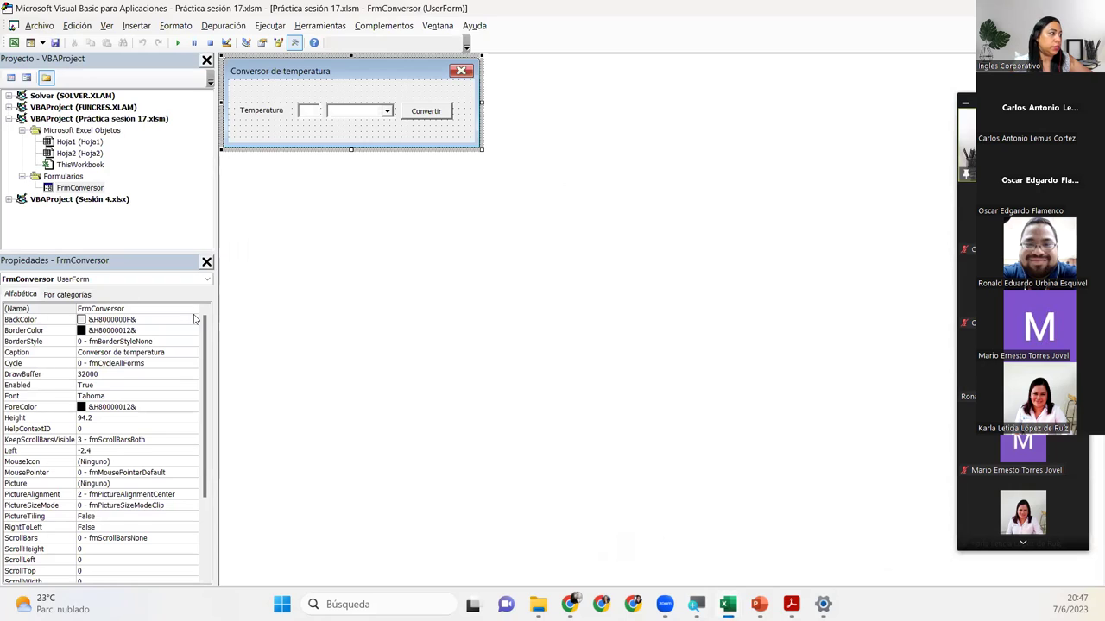
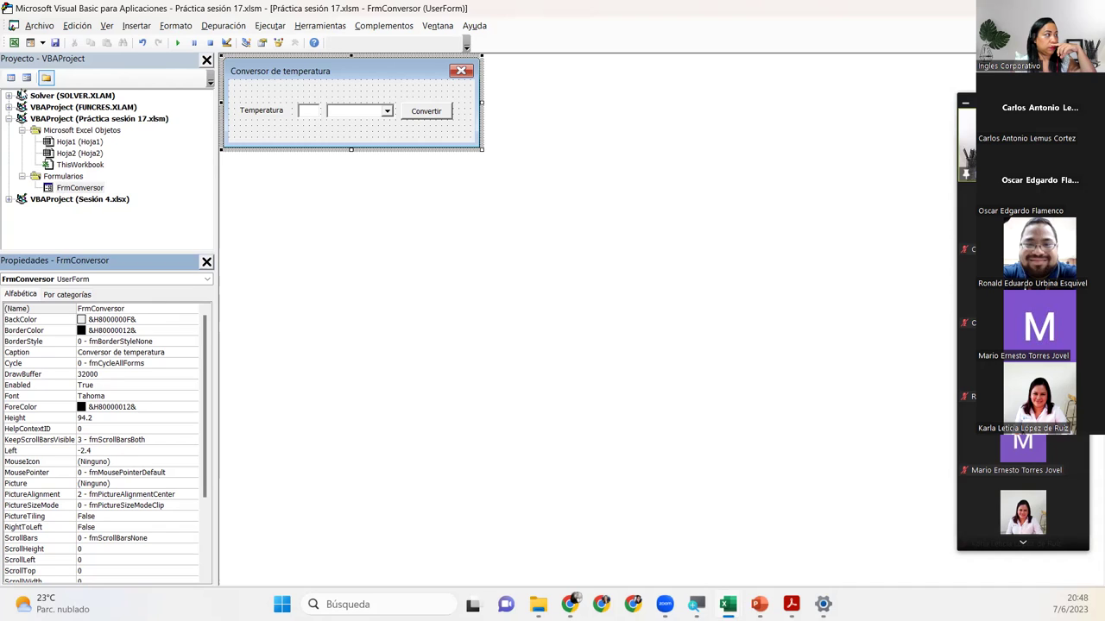
- Browse the Solver and FUNCRES add-in projects in the VBA Project Explorer, then collapse them
{"action": "left_click", "coordinate": [9, 96]}
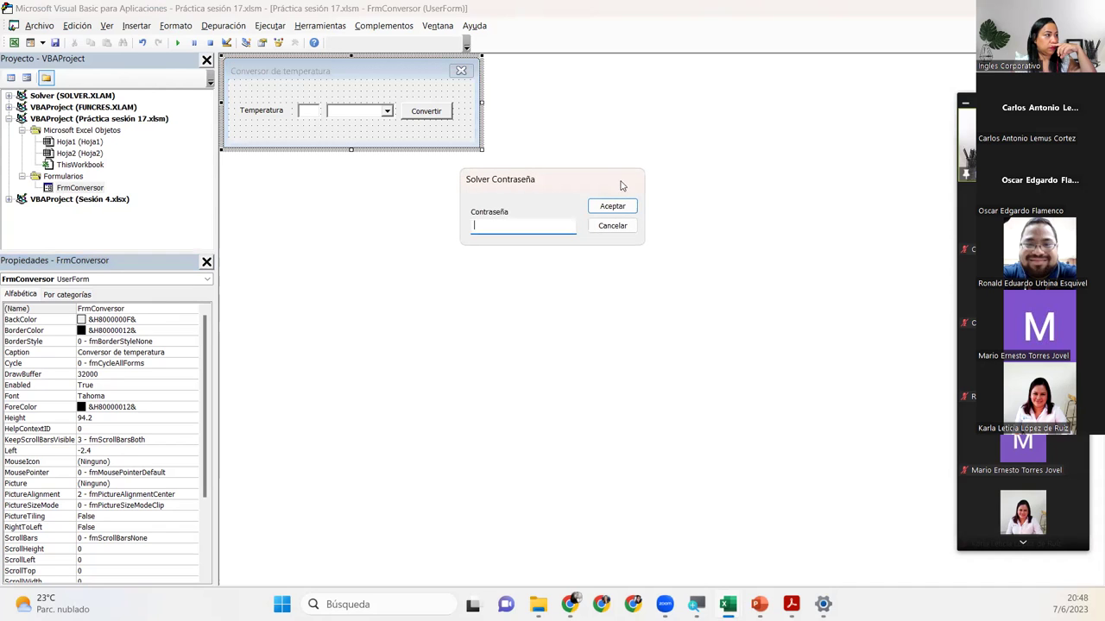
{"action": "left_click", "coordinate": [628, 226]}
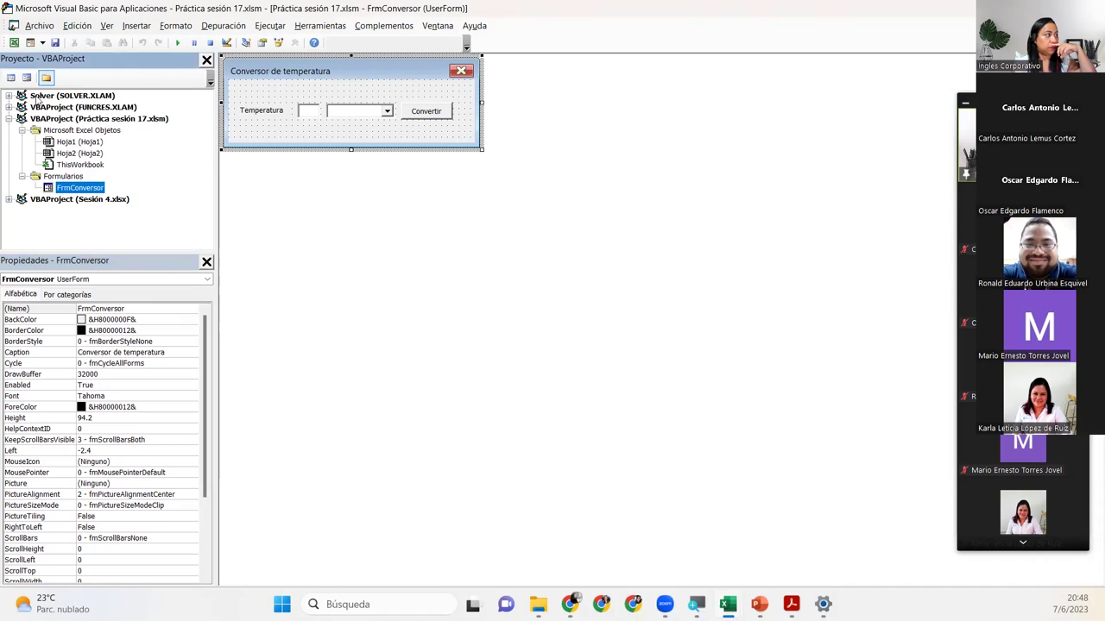
{"action": "left_click", "coordinate": [9, 107]}
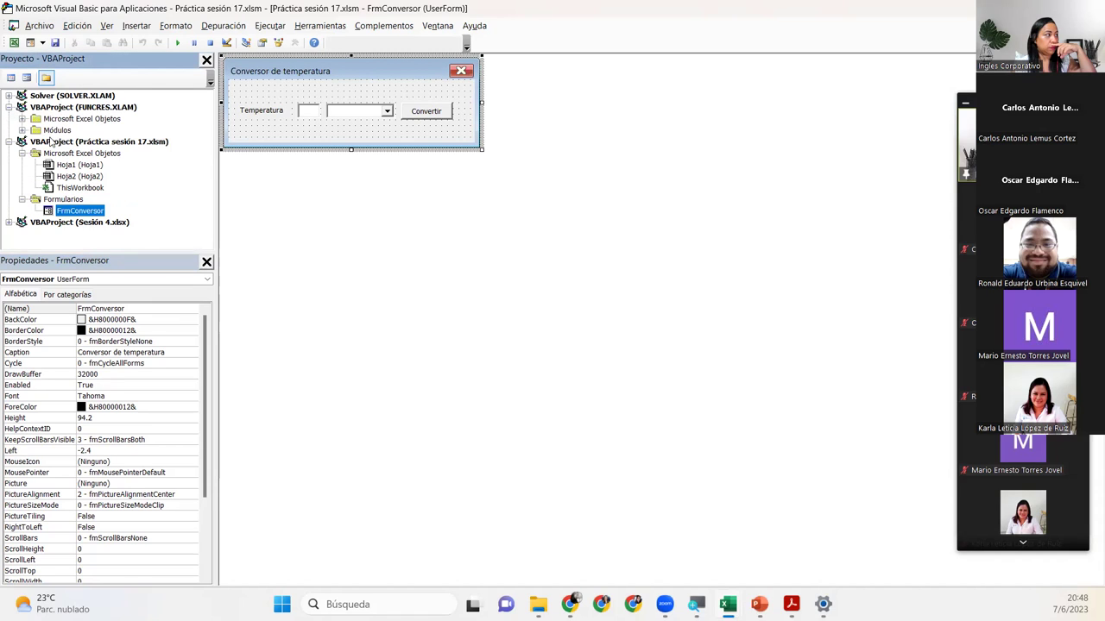
{"action": "left_click", "coordinate": [24, 130]}
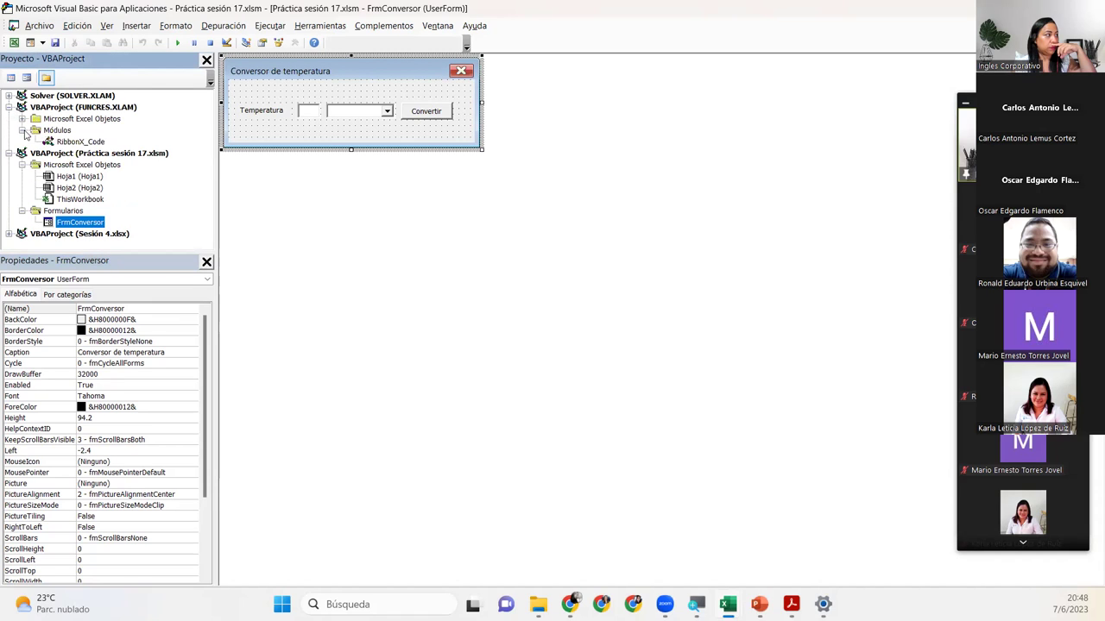
{"action": "double_click", "coordinate": [78, 142]}
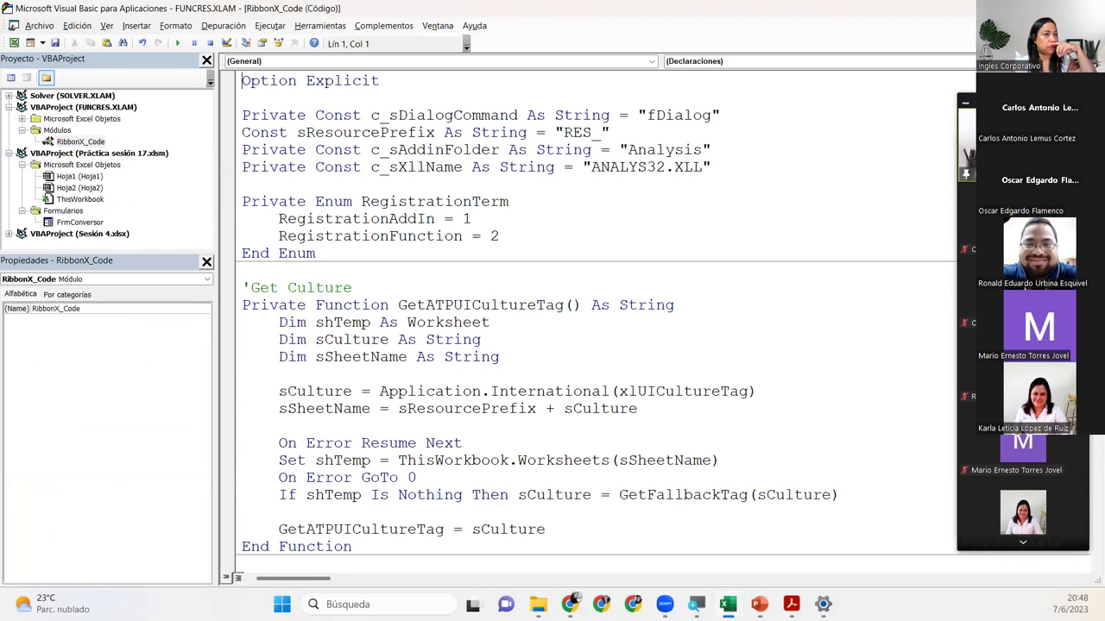
{"action": "double_click", "coordinate": [80, 222]}
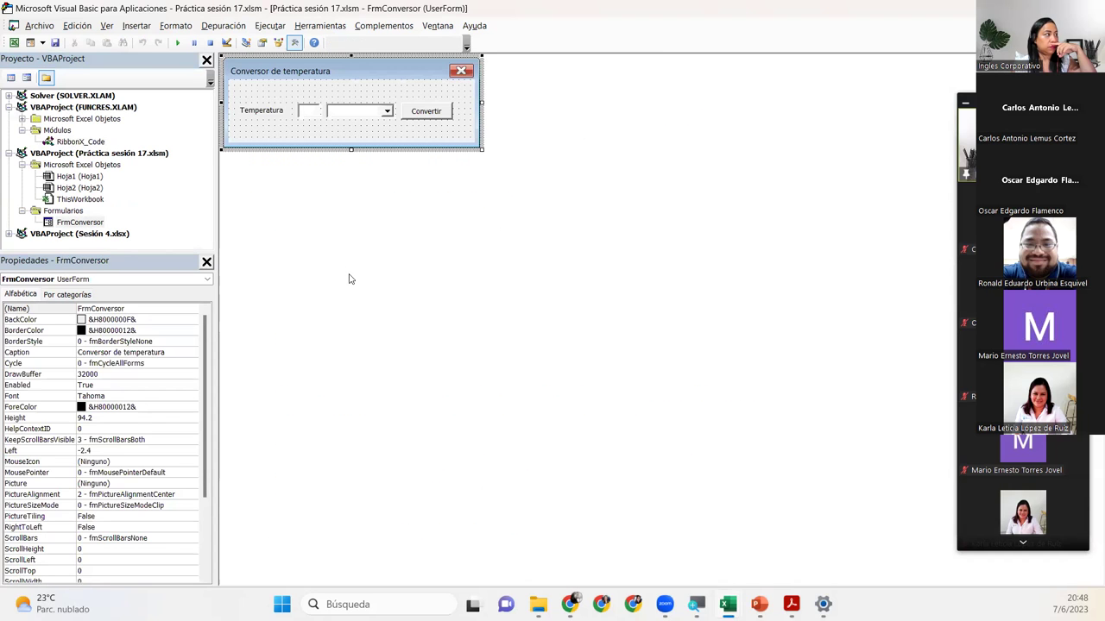
{"action": "left_click", "coordinate": [22, 129]}
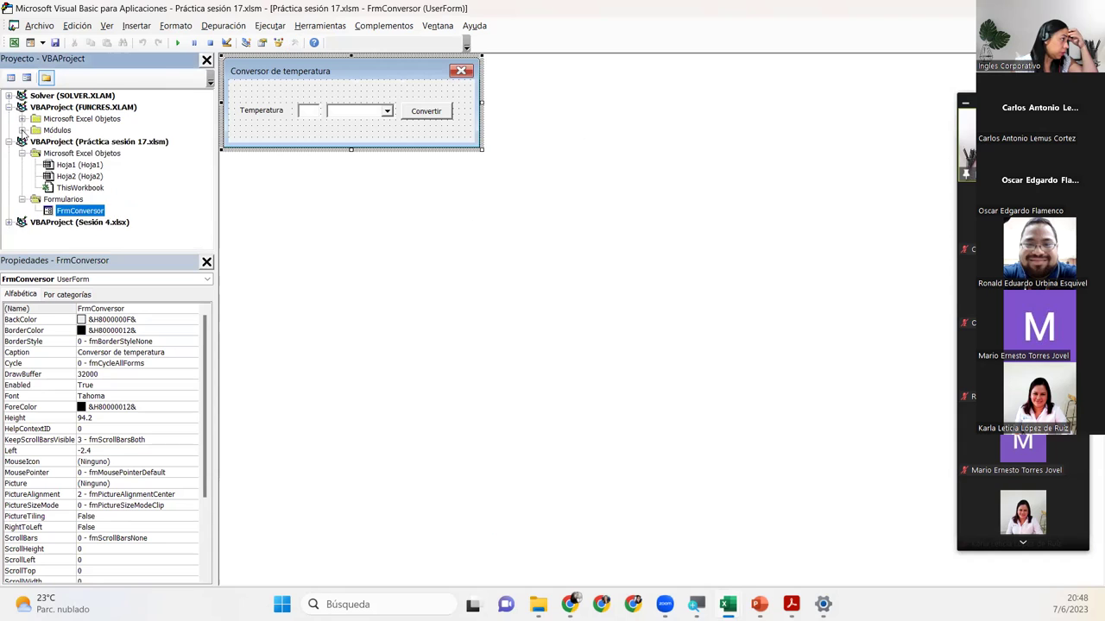
{"action": "left_click", "coordinate": [21, 118]}
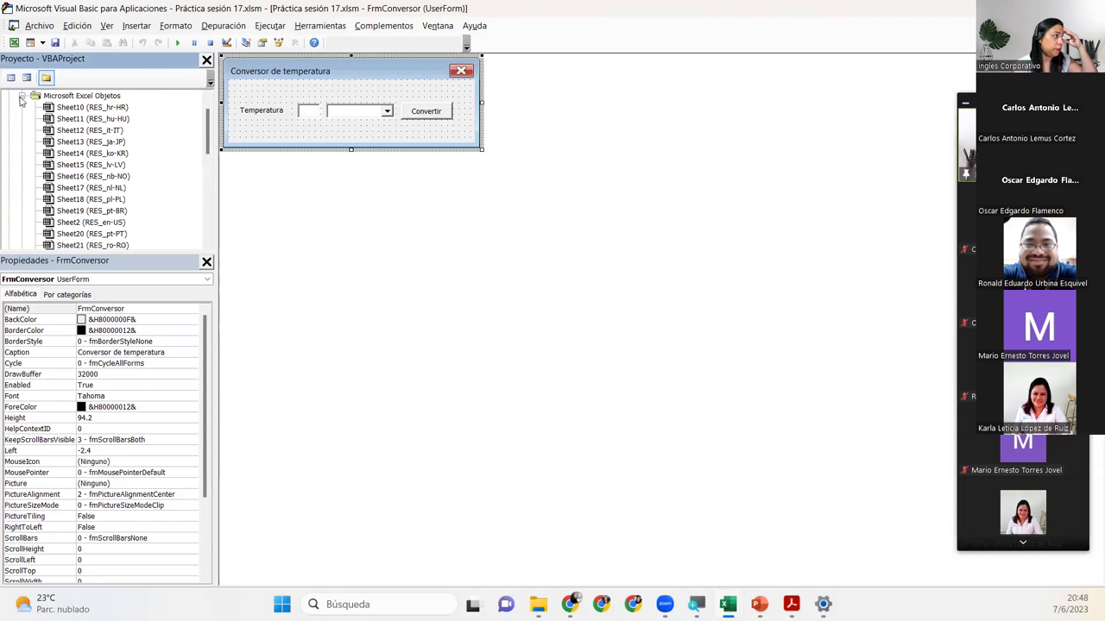
{"action": "left_click", "coordinate": [22, 97]}
{"action": "left_click", "coordinate": [8, 107]}
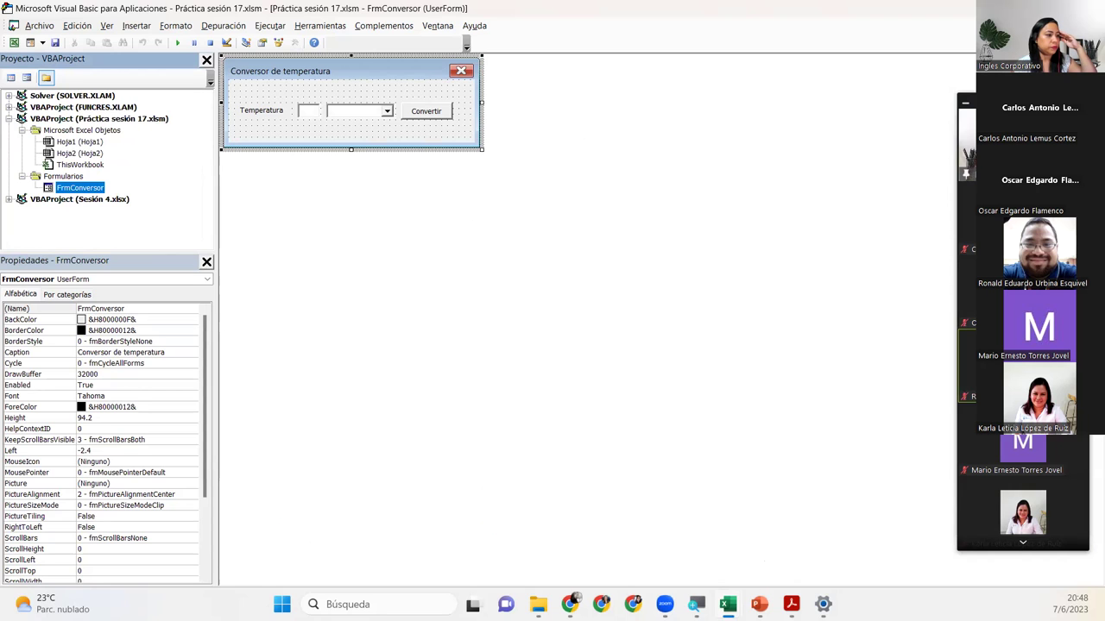
- Check Práctica sesión 17's controls list, then show Encuesta desayuno's Programador ribbon
{"action": "mouse_move", "coordinate": [728, 604]}
{"action": "left_click", "coordinate": [741, 540]}
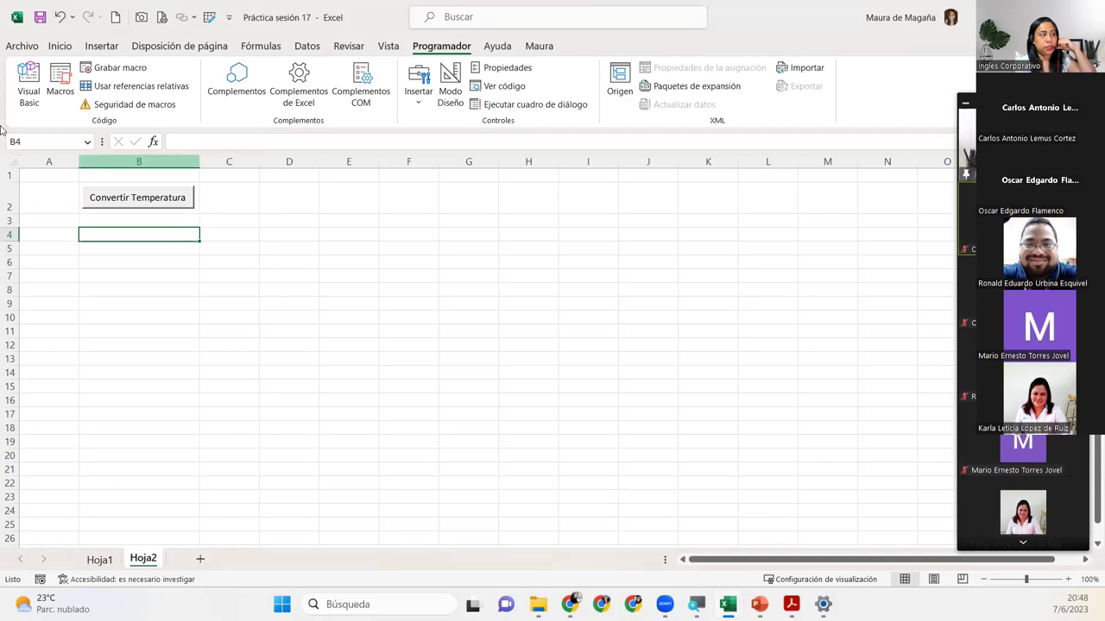
{"action": "left_click", "coordinate": [423, 101]}
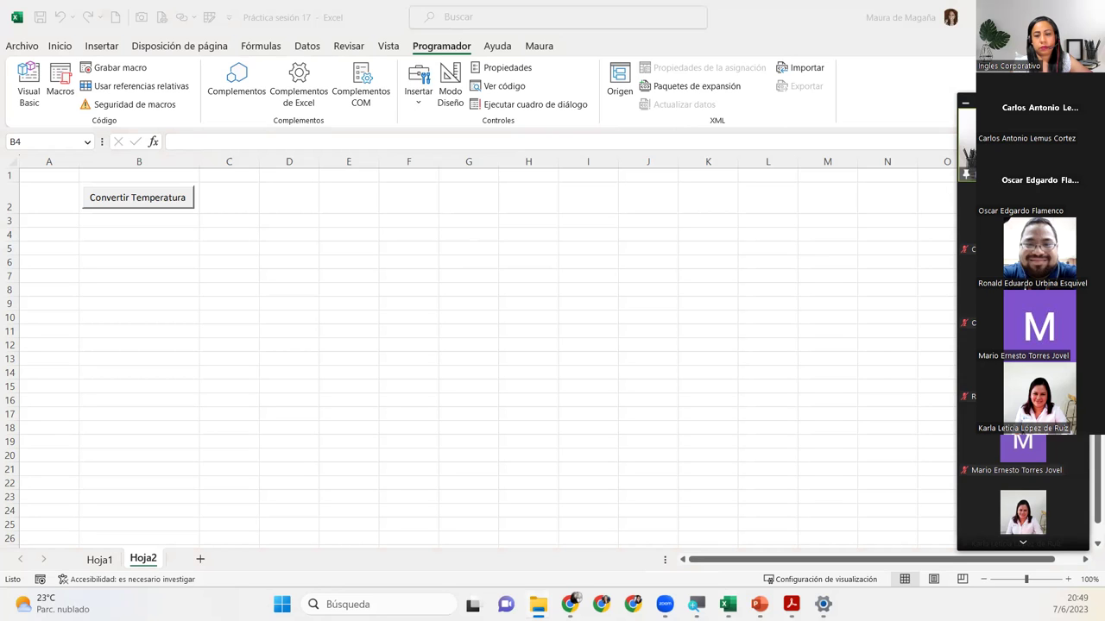
{"action": "left_click", "coordinate": [138, 234]}
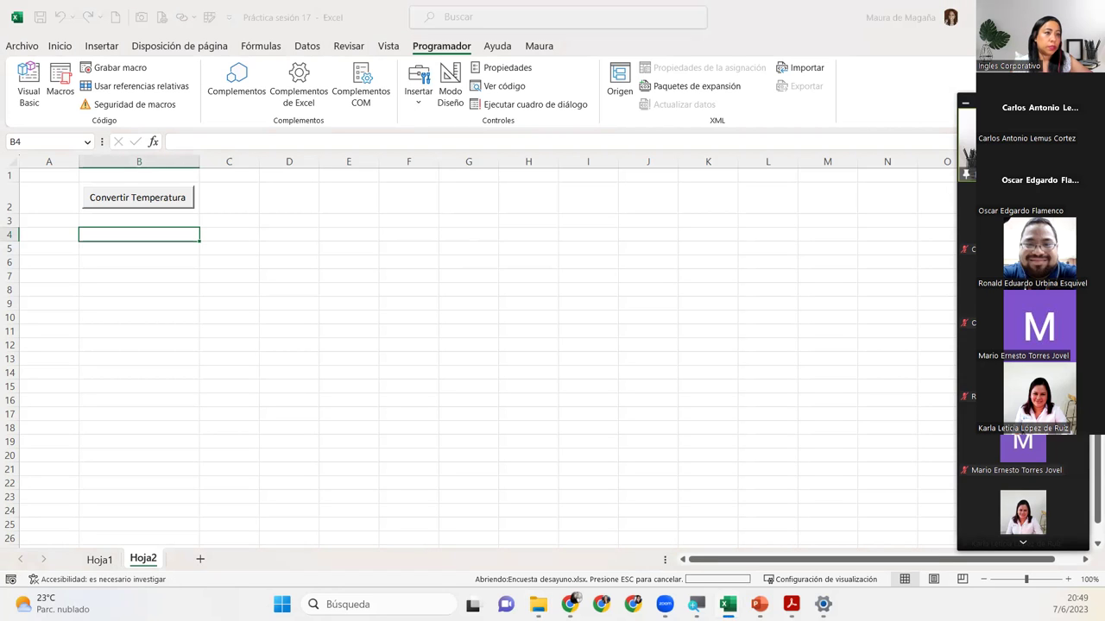
{"action": "key", "text": "alt+Tab"}
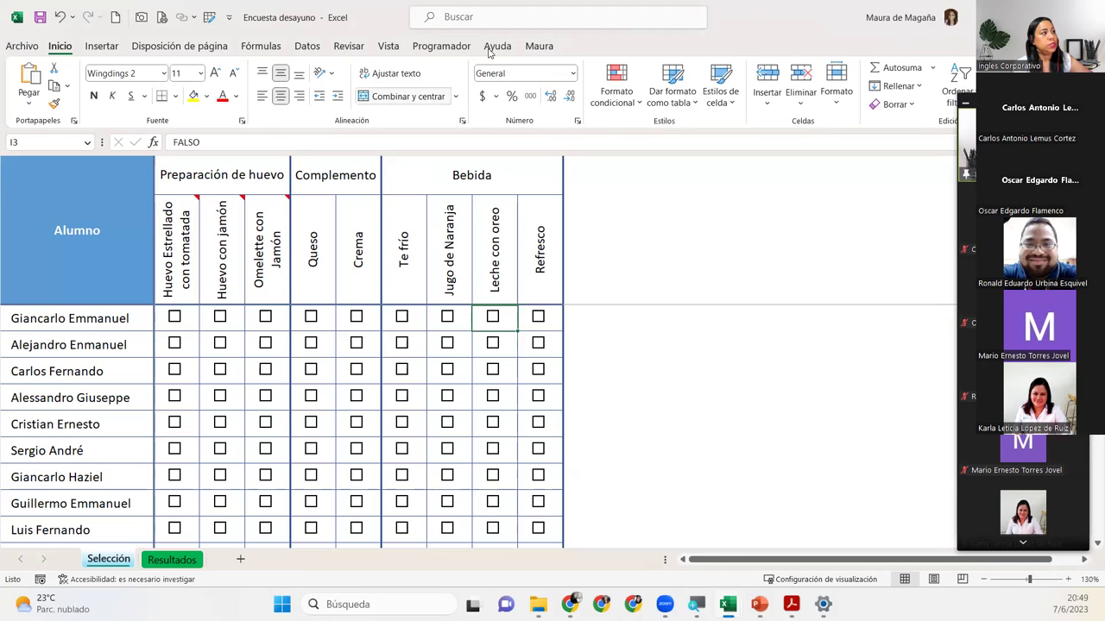
{"action": "left_click", "coordinate": [438, 45]}
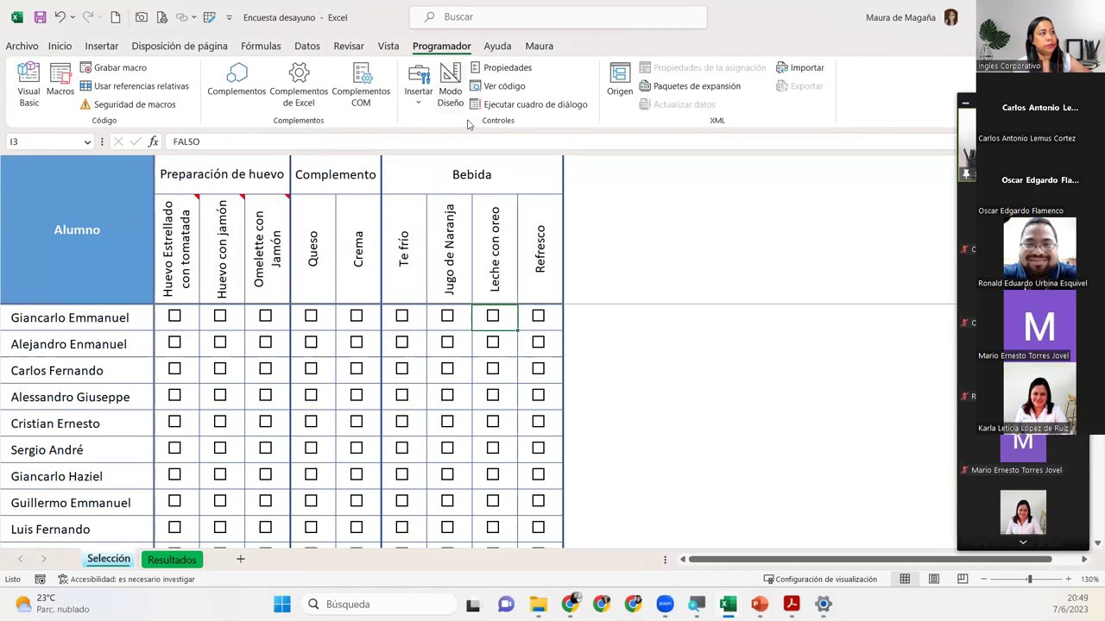
- View the Selección and Resultados sheet code, then close both windows to reveal FrmConversor
{"action": "left_click", "coordinate": [28, 79]}
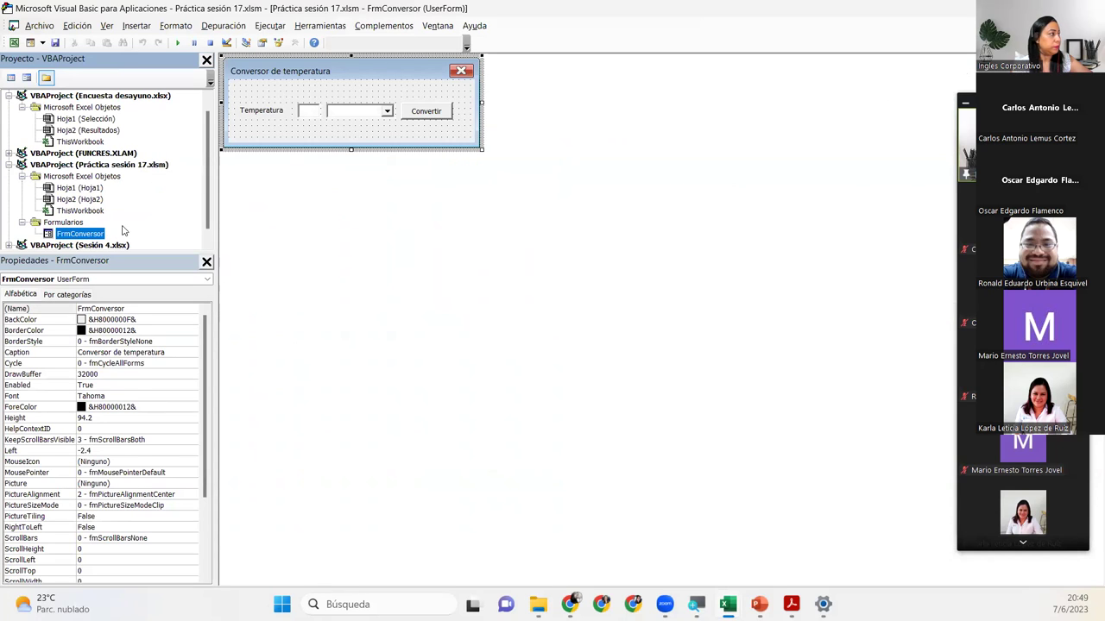
{"action": "scroll", "coordinate": [206, 154], "scroll_direction": "down", "scroll_amount": 1}
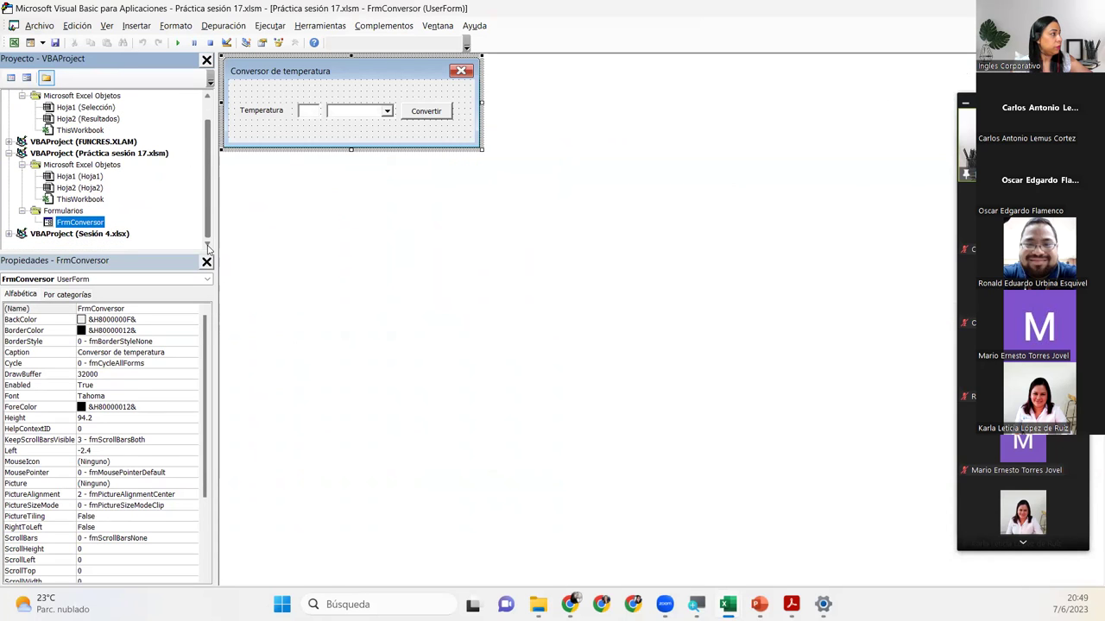
{"action": "scroll", "coordinate": [205, 151], "scroll_direction": "up", "scroll_amount": 1}
{"action": "scroll", "coordinate": [205, 143], "scroll_direction": "up", "scroll_amount": 1}
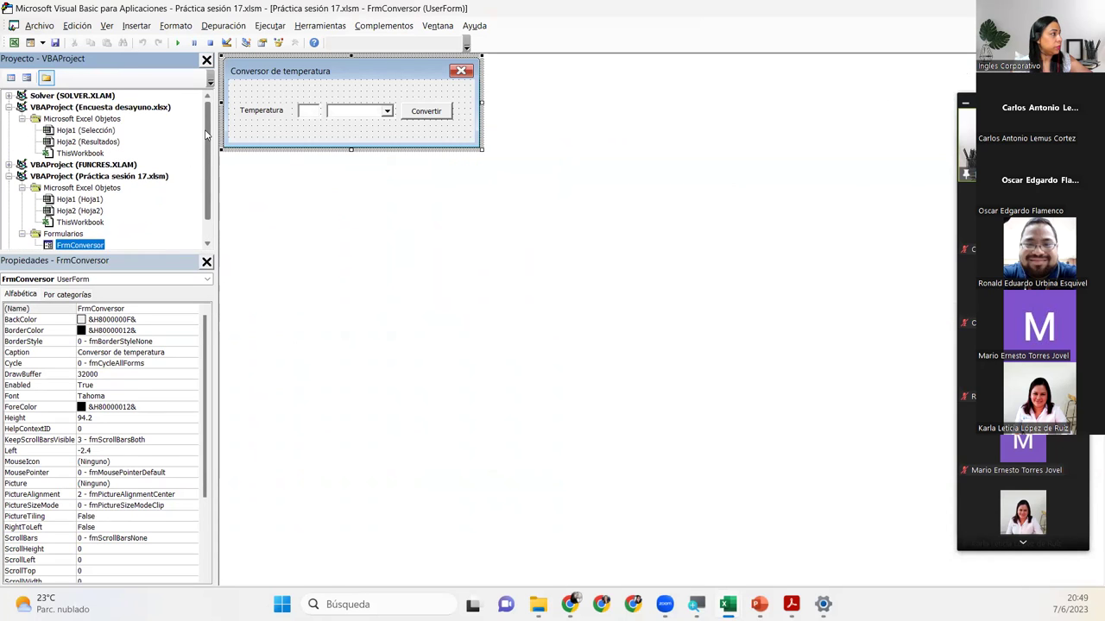
{"action": "double_click", "coordinate": [75, 131]}
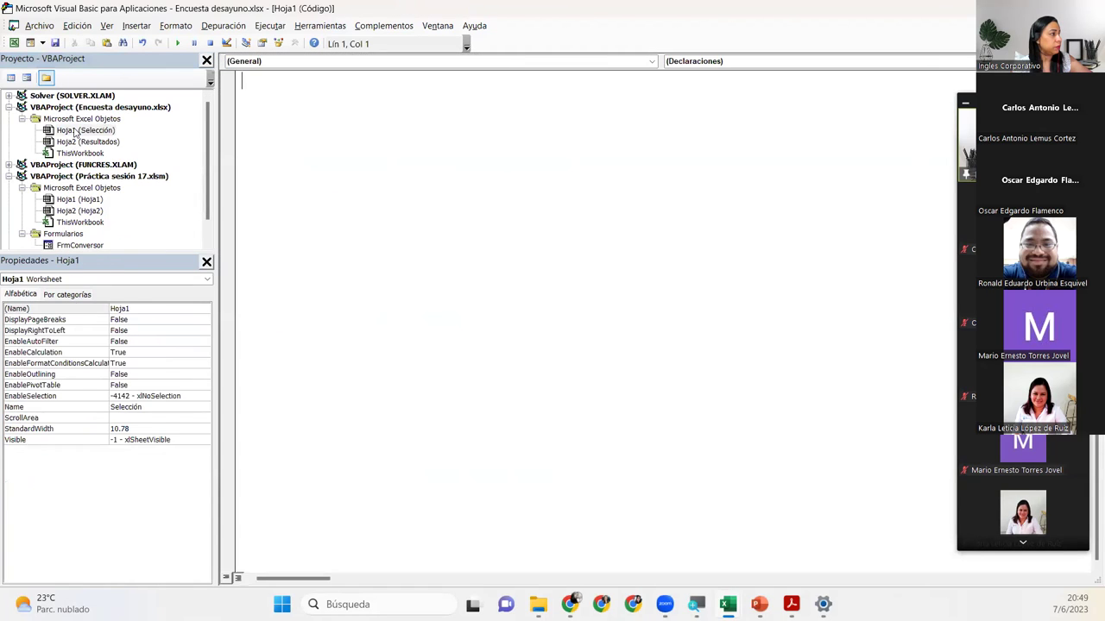
{"action": "double_click", "coordinate": [75, 142]}
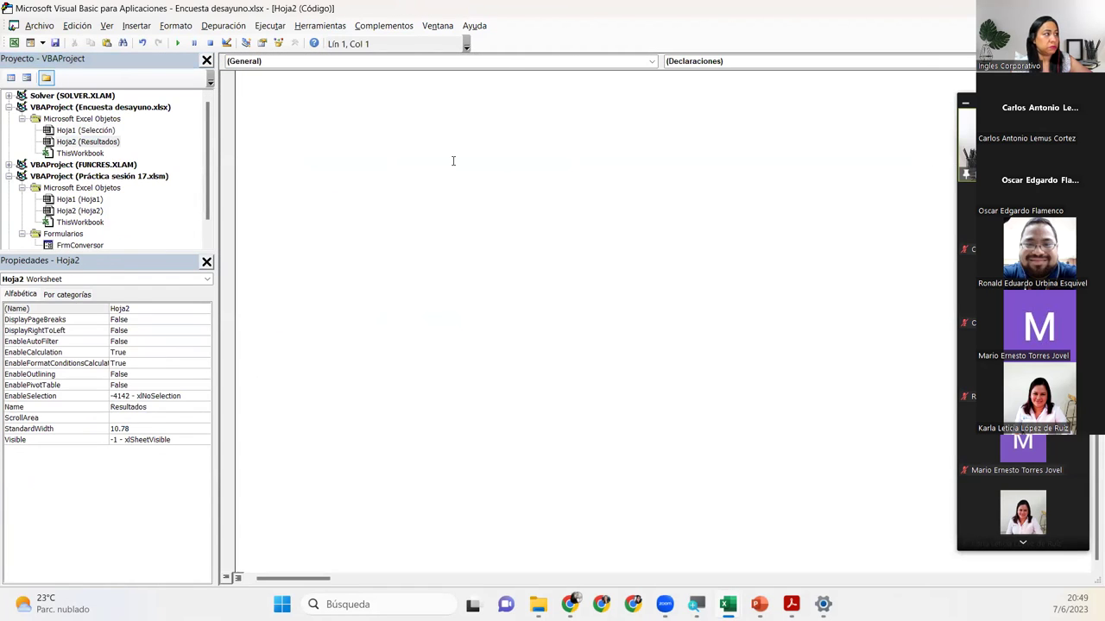
{"action": "key", "text": "ctrl+F4"}
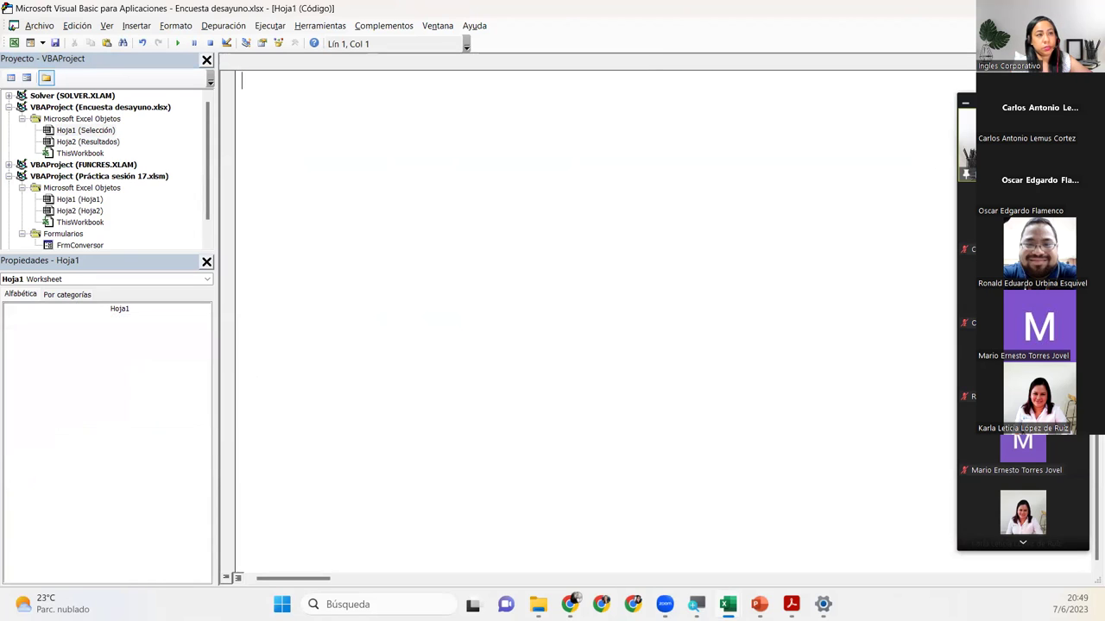
{"action": "key", "text": "ctrl+F4"}
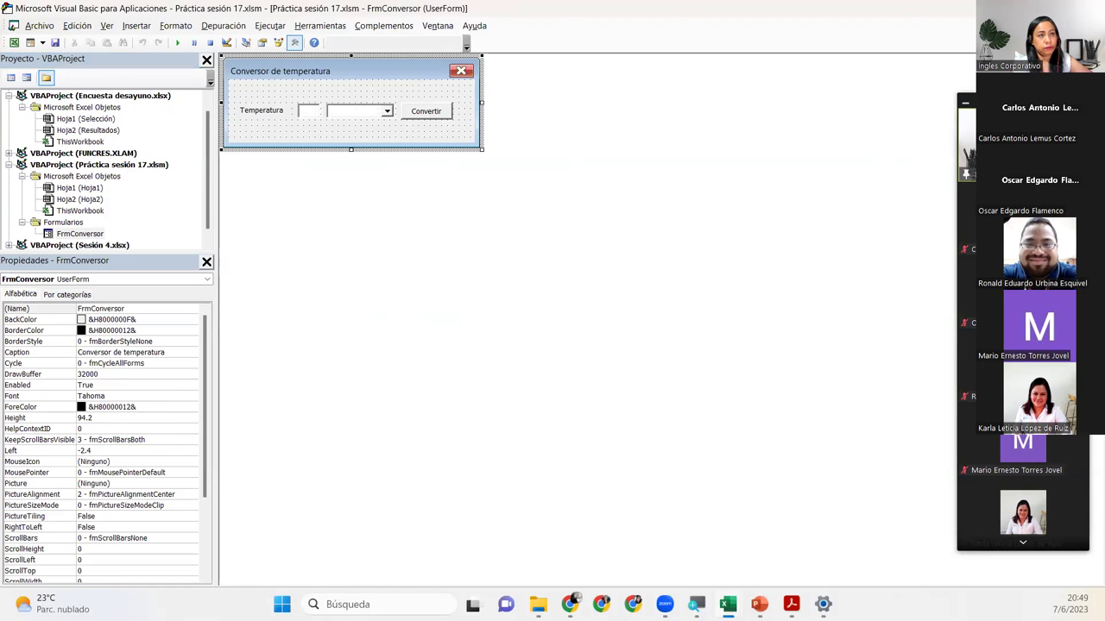
- Back in Excel, tick Queso and Te frío for the first student
{"action": "key", "text": "alt+F11"}
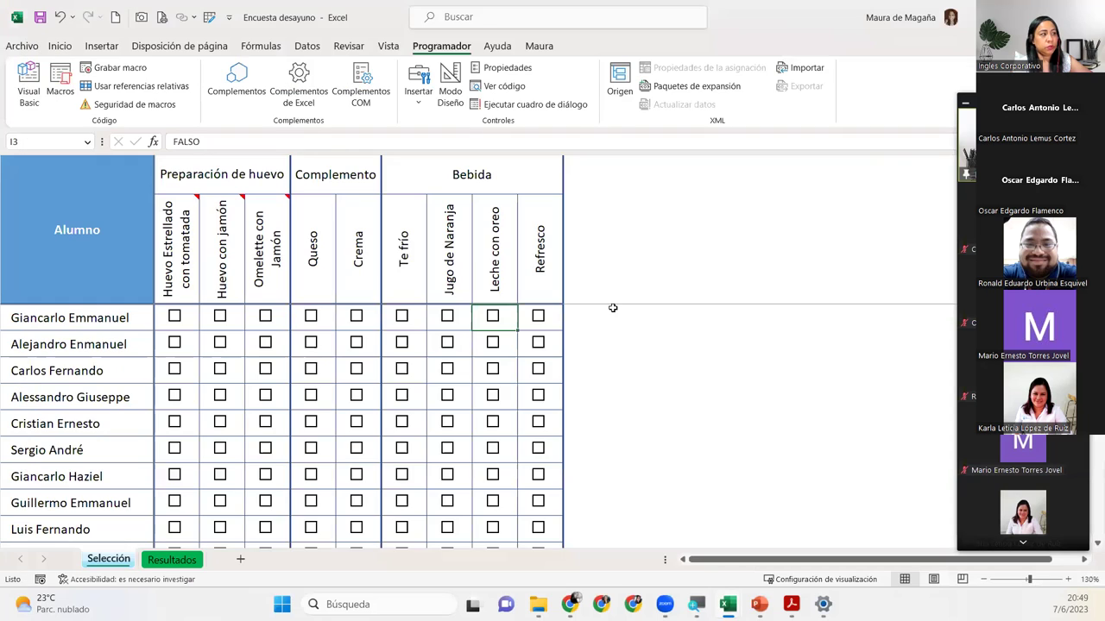
{"action": "left_click", "coordinate": [575, 318]}
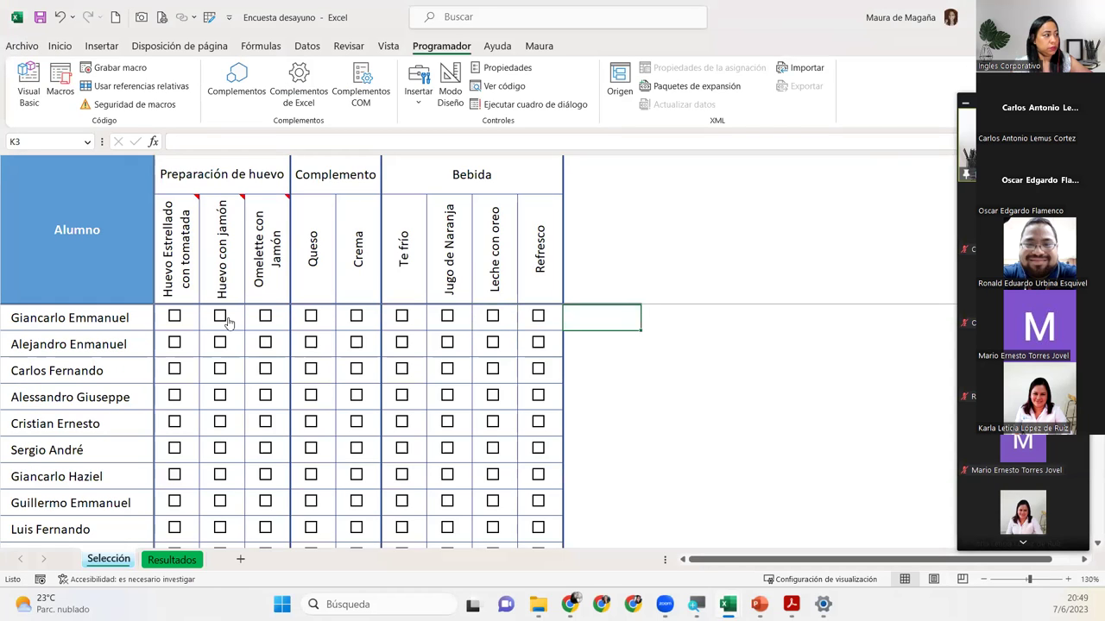
{"action": "left_click", "coordinate": [418, 97]}
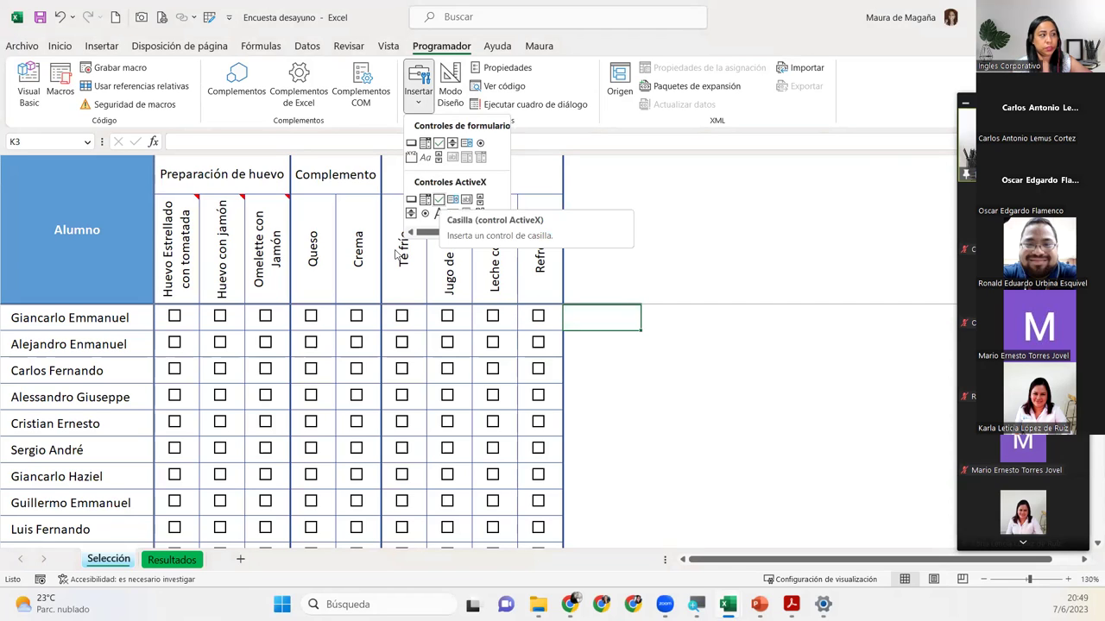
{"action": "left_click", "coordinate": [592, 324]}
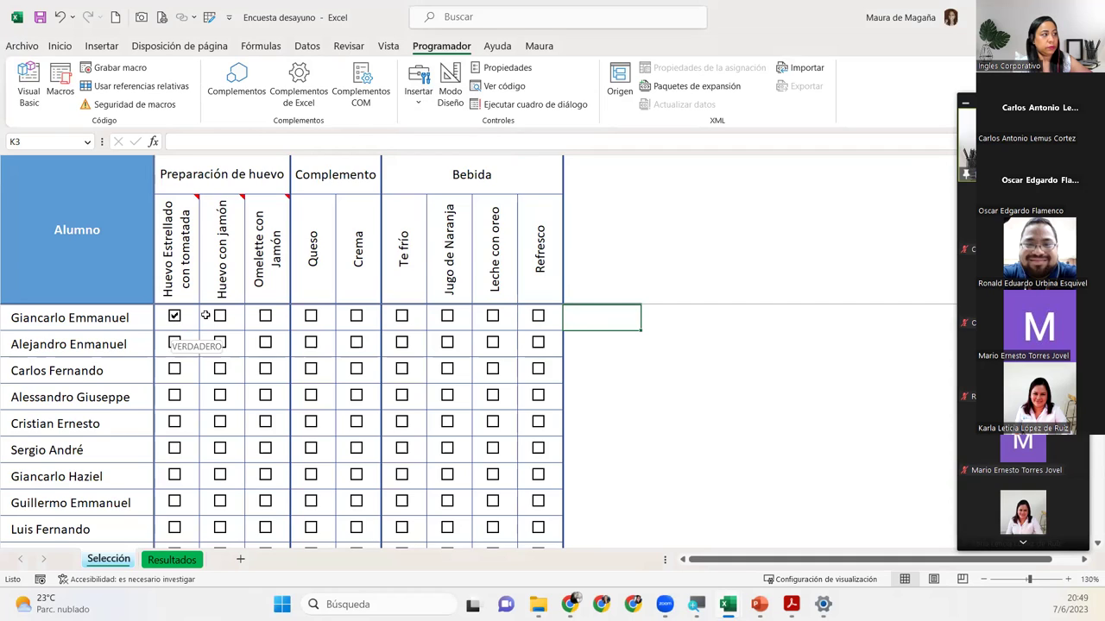
{"action": "left_click", "coordinate": [311, 319]}
{"action": "left_click", "coordinate": [402, 318]}
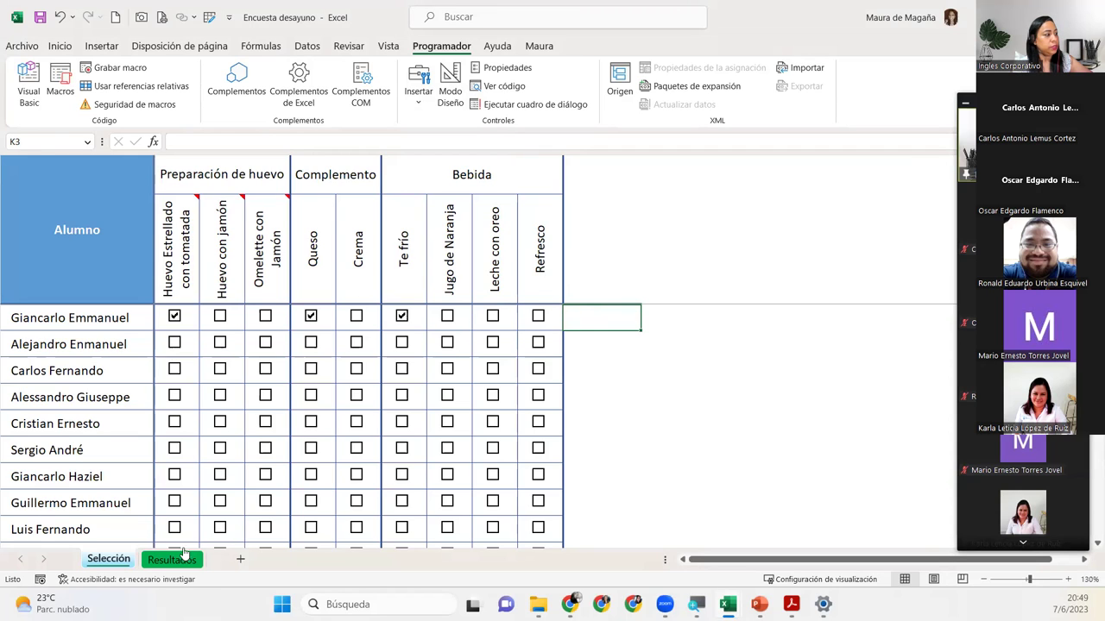
- Compare results on Resultados, then untick the first student's Huevo con jamón
{"action": "left_click", "coordinate": [177, 559]}
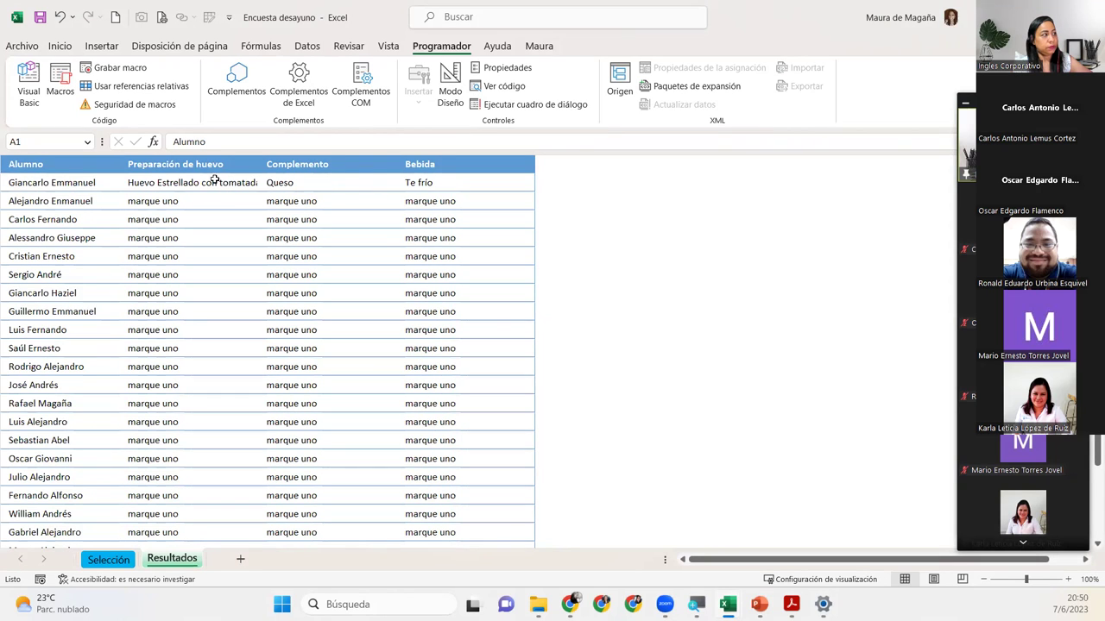
{"action": "left_click", "coordinate": [108, 559]}
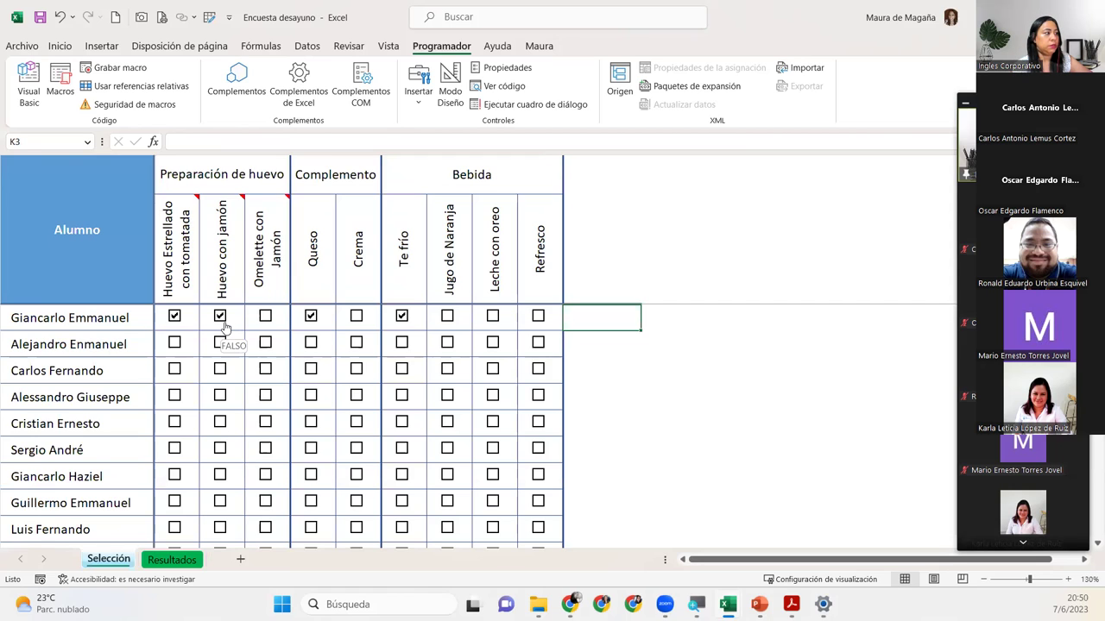
{"action": "left_click", "coordinate": [171, 559]}
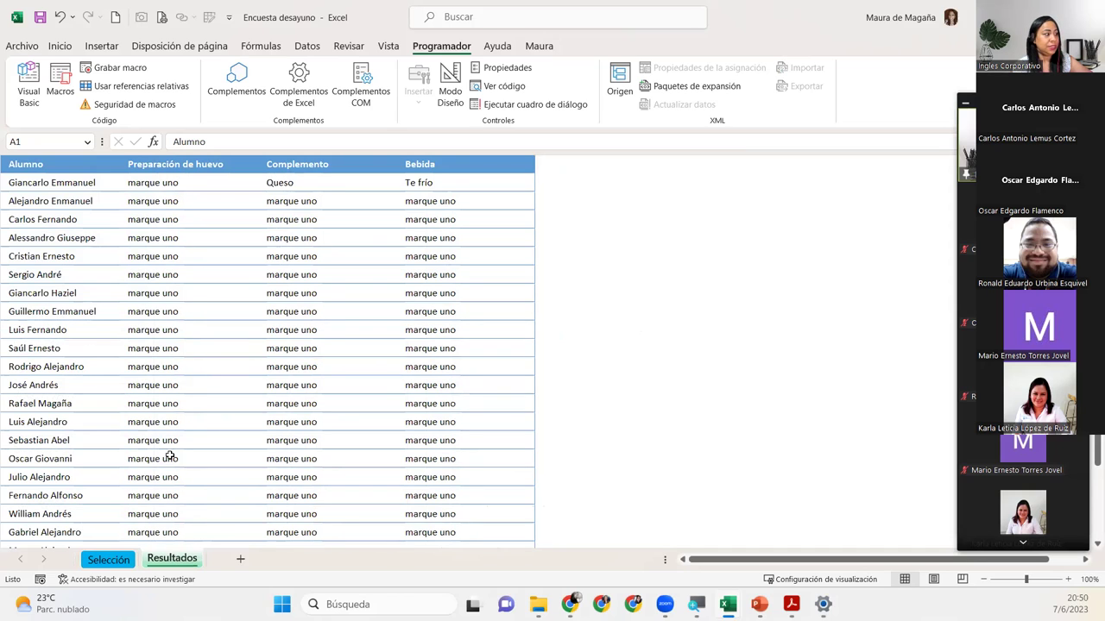
{"action": "left_click", "coordinate": [108, 559]}
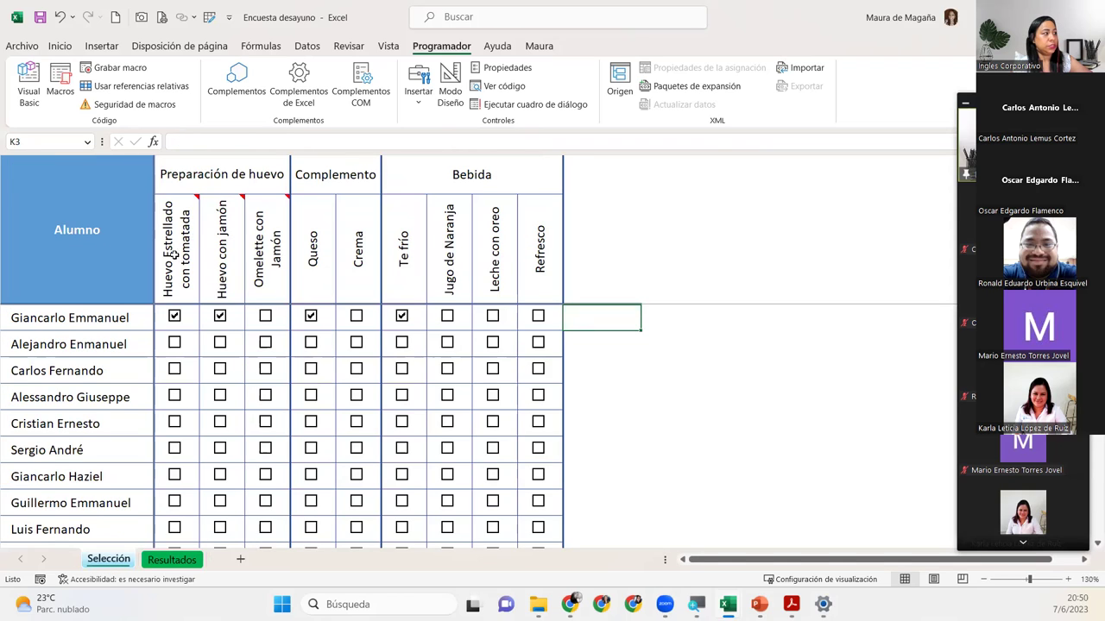
{"action": "left_click", "coordinate": [209, 317]}
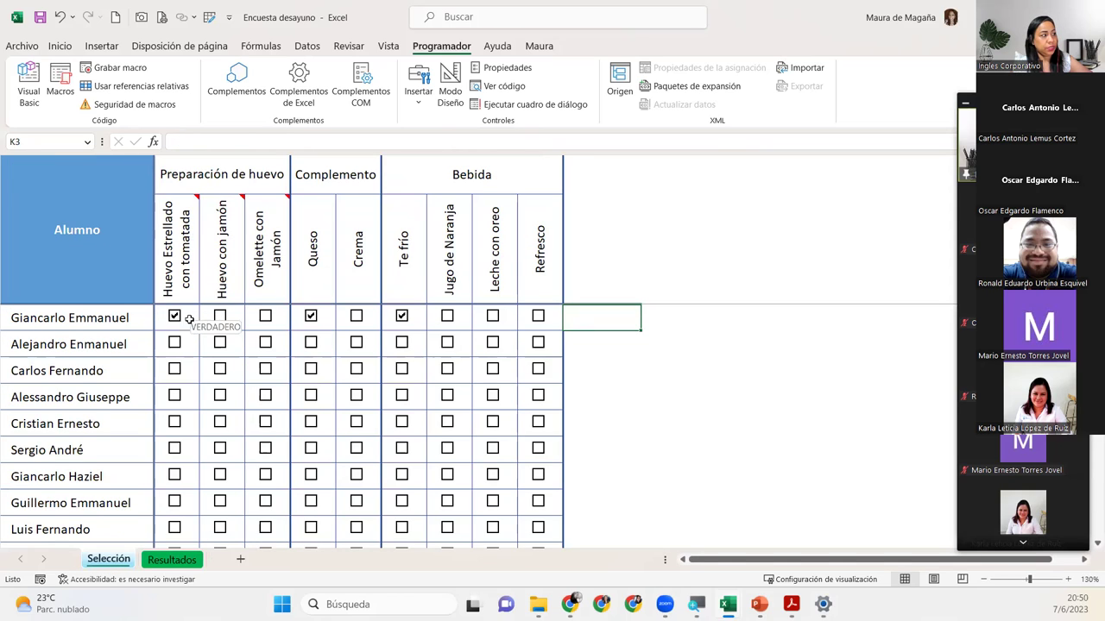
- Tick Huevo con jamón for the second student and confirm it on Resultados
{"action": "left_click", "coordinate": [418, 102]}
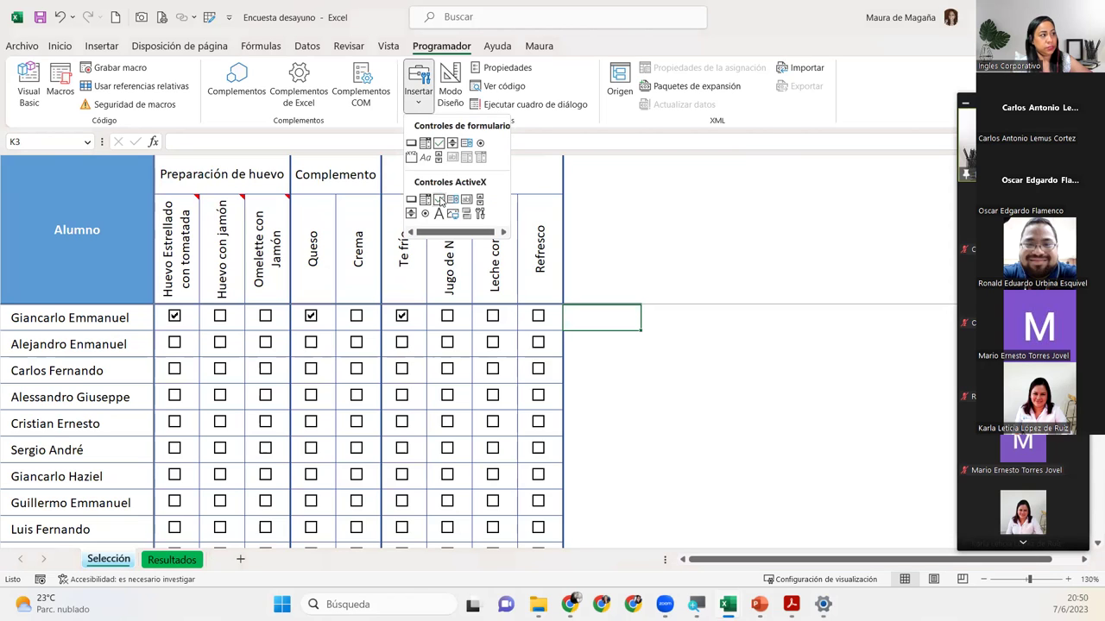
{"action": "left_click", "coordinate": [217, 341]}
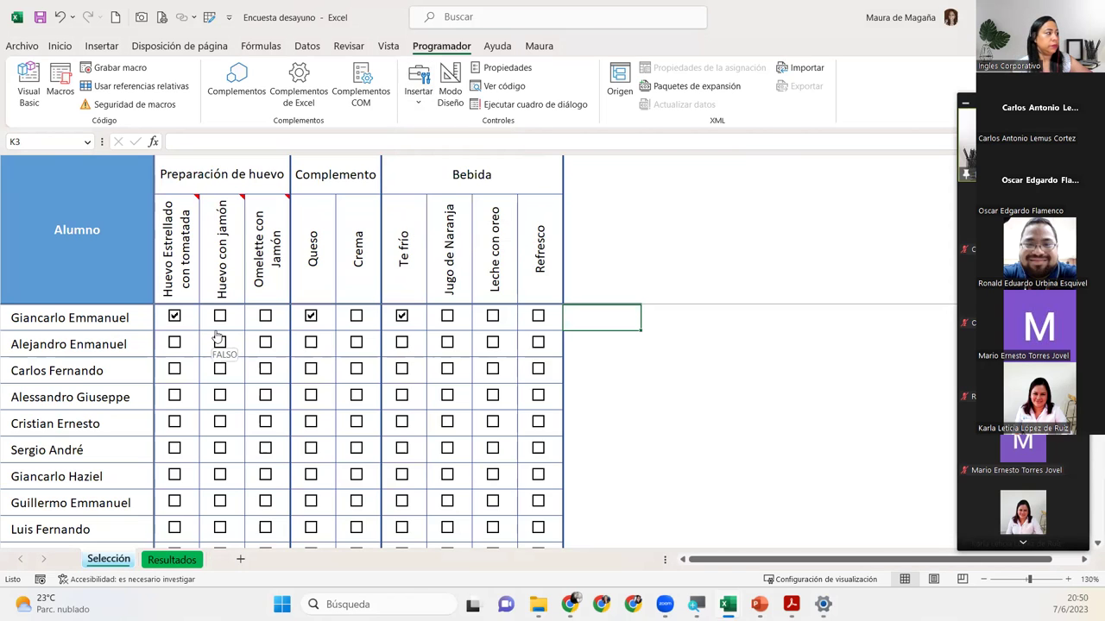
{"action": "left_click", "coordinate": [220, 342]}
{"action": "left_click", "coordinate": [169, 562]}
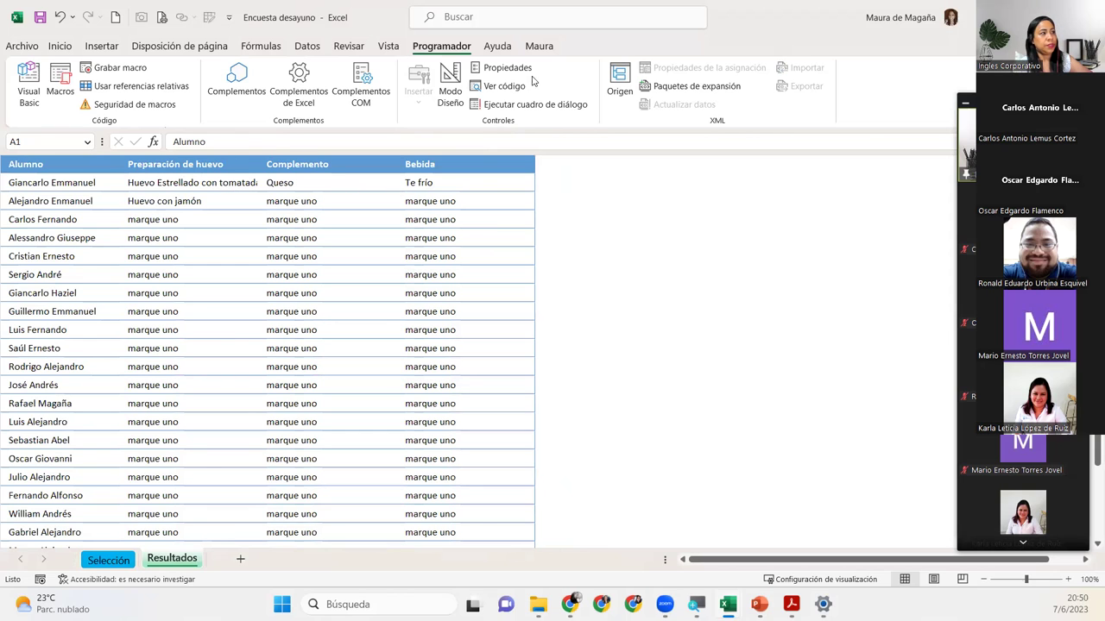
{"action": "left_click", "coordinate": [307, 46]}
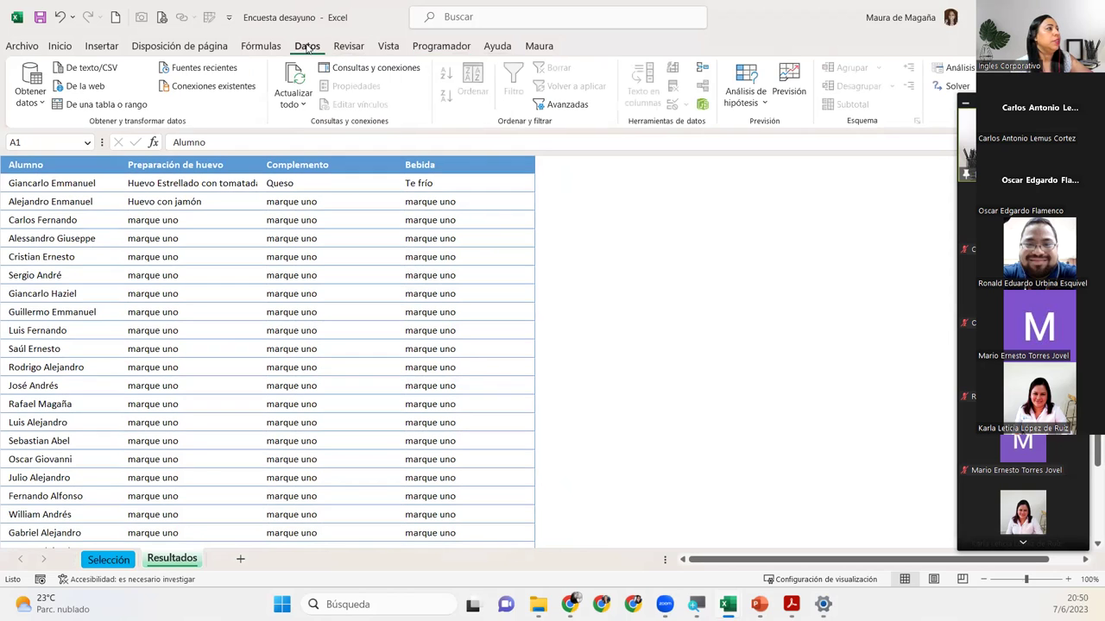
- Unprotect Resultados via Revisar > Desproteger hoja, re-entering the sheet password after a rejection
{"action": "left_click", "coordinate": [387, 49]}
{"action": "left_click", "coordinate": [362, 48]}
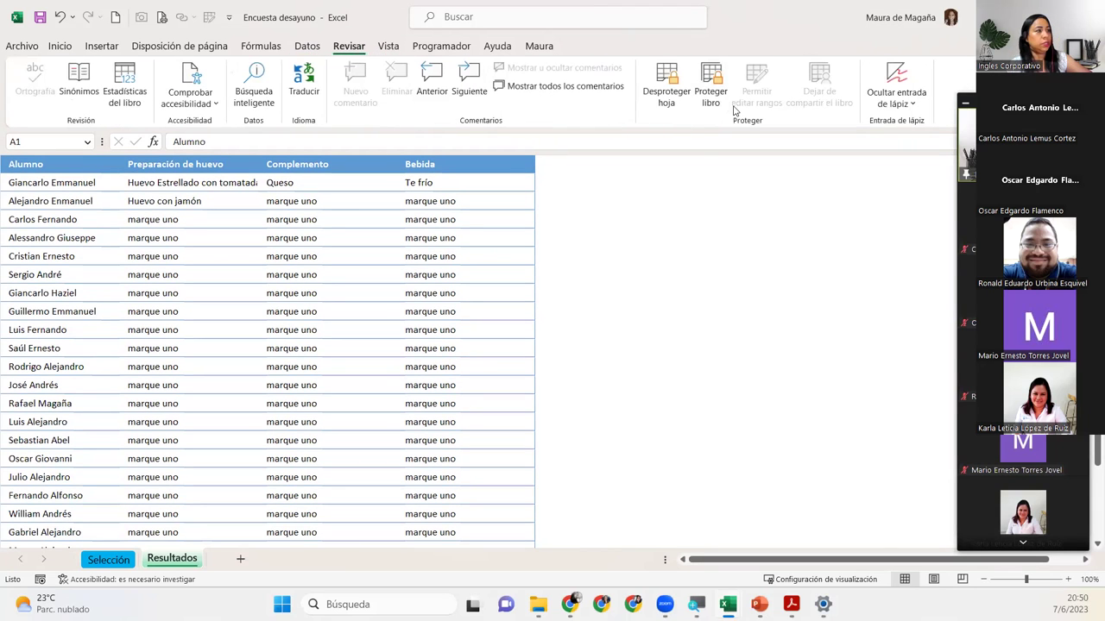
{"action": "left_click", "coordinate": [668, 82]}
{"action": "key", "text": "Return"}
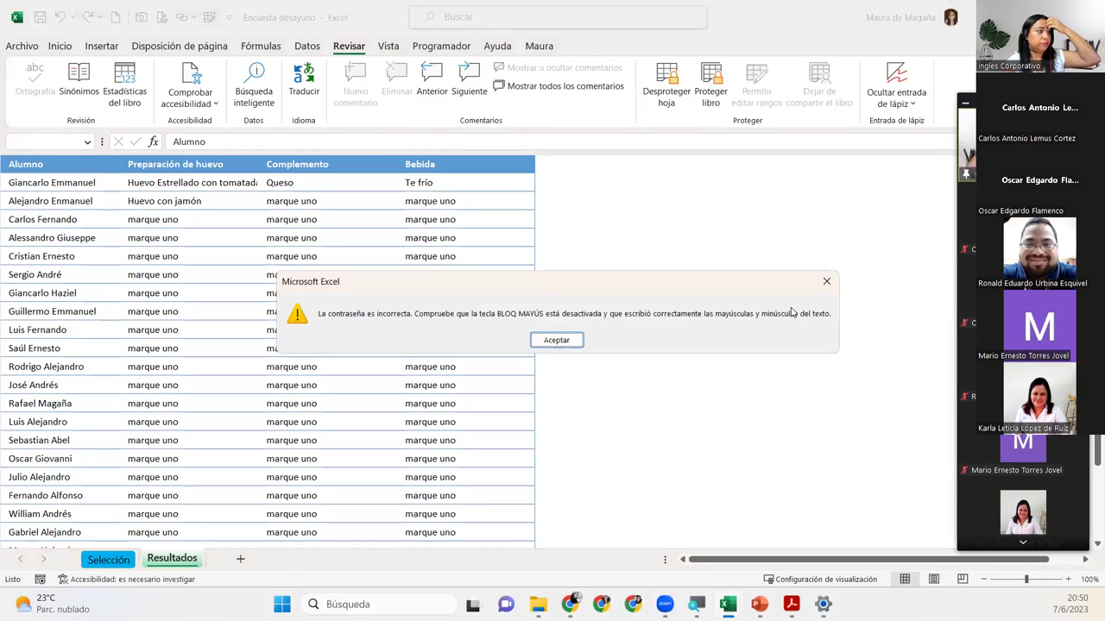
{"action": "key", "text": "Return"}
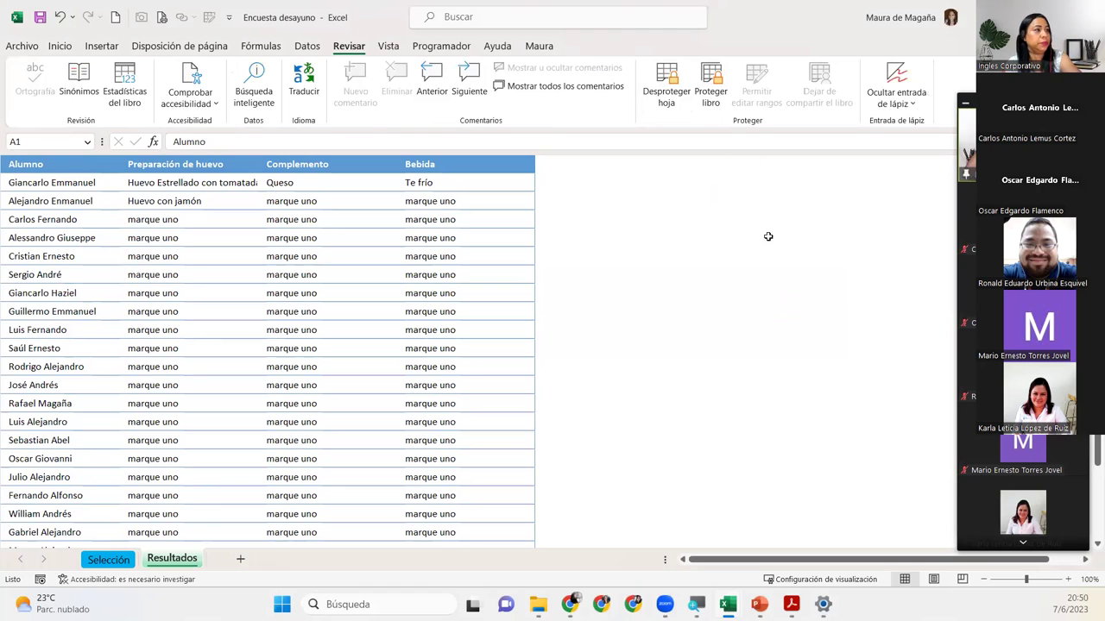
{"action": "left_click", "coordinate": [662, 81]}
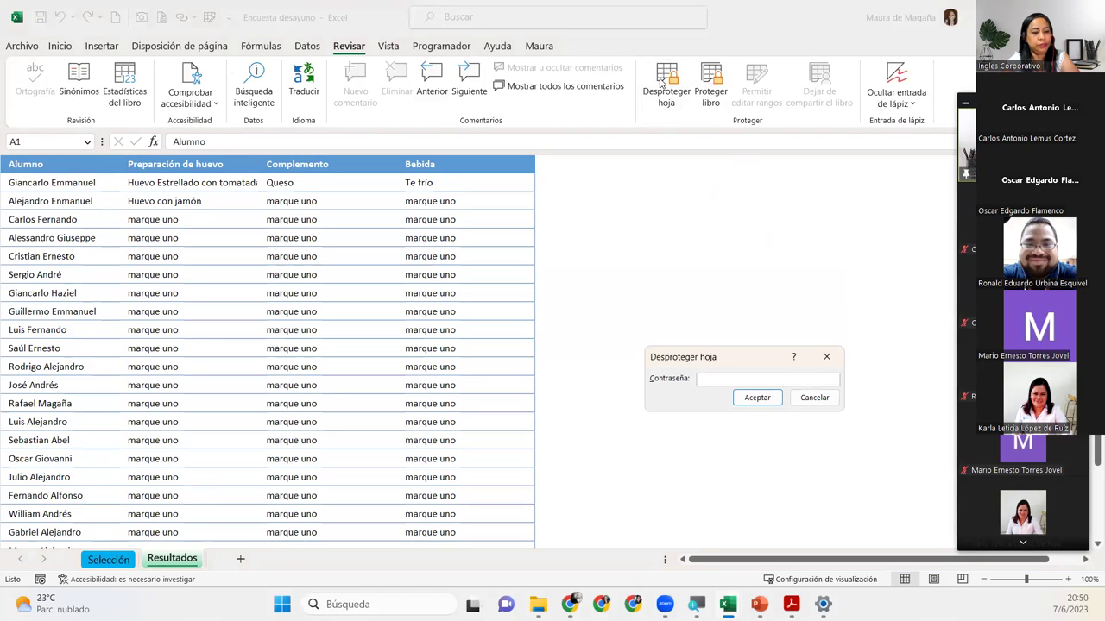
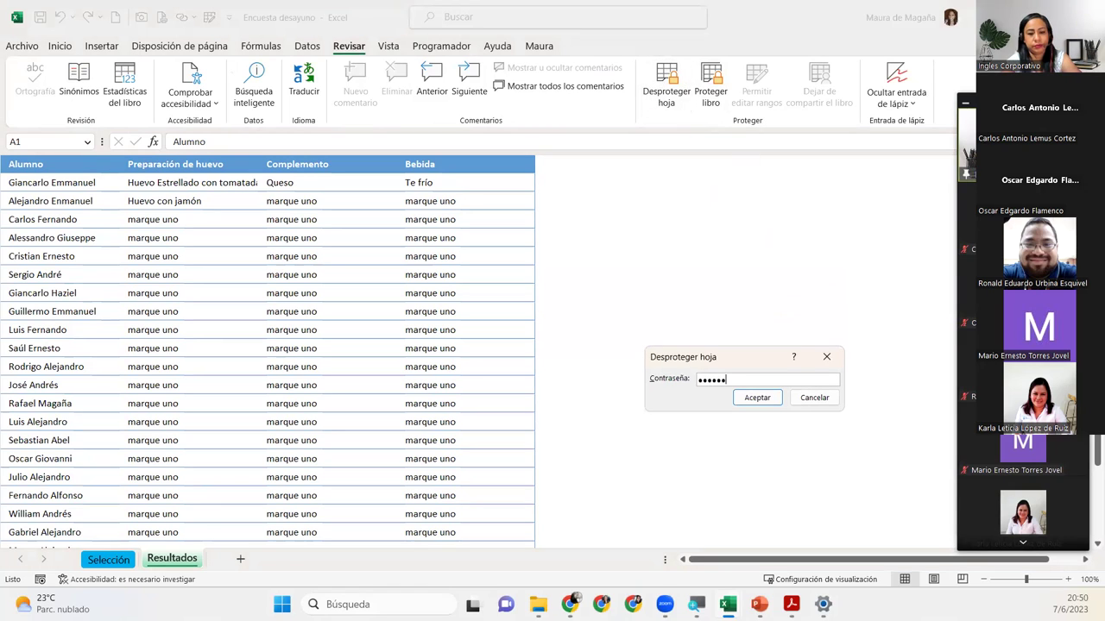
{"action": "key", "text": "Return"}
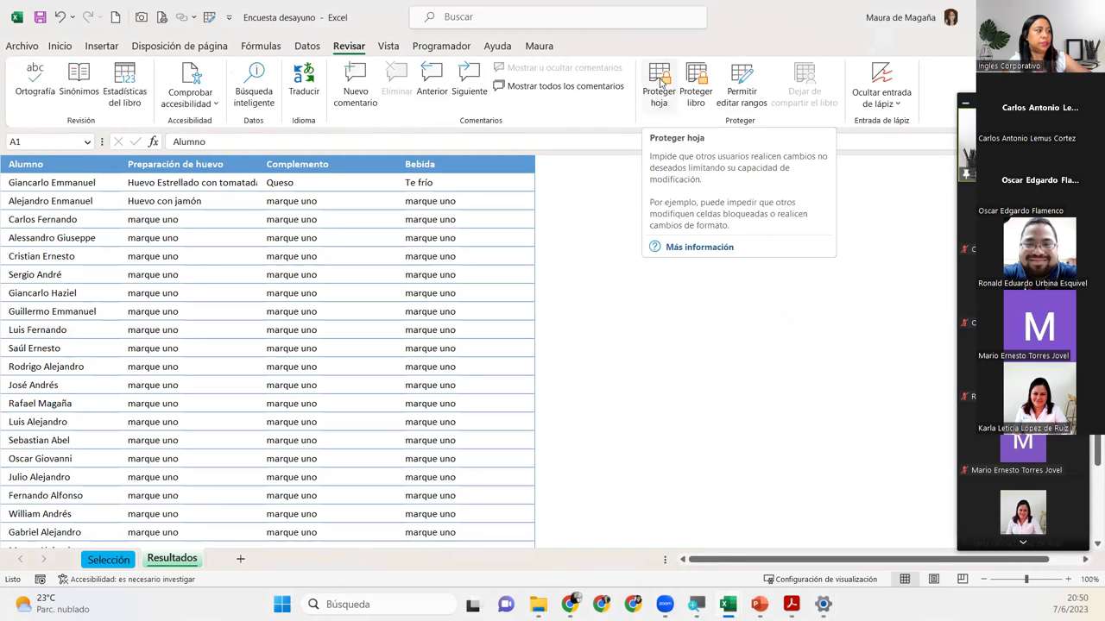
- Read the C2 Complemento and D2 Bebida formulas, then return to Selección with the formula bar collapsed
{"action": "left_click", "coordinate": [439, 183]}
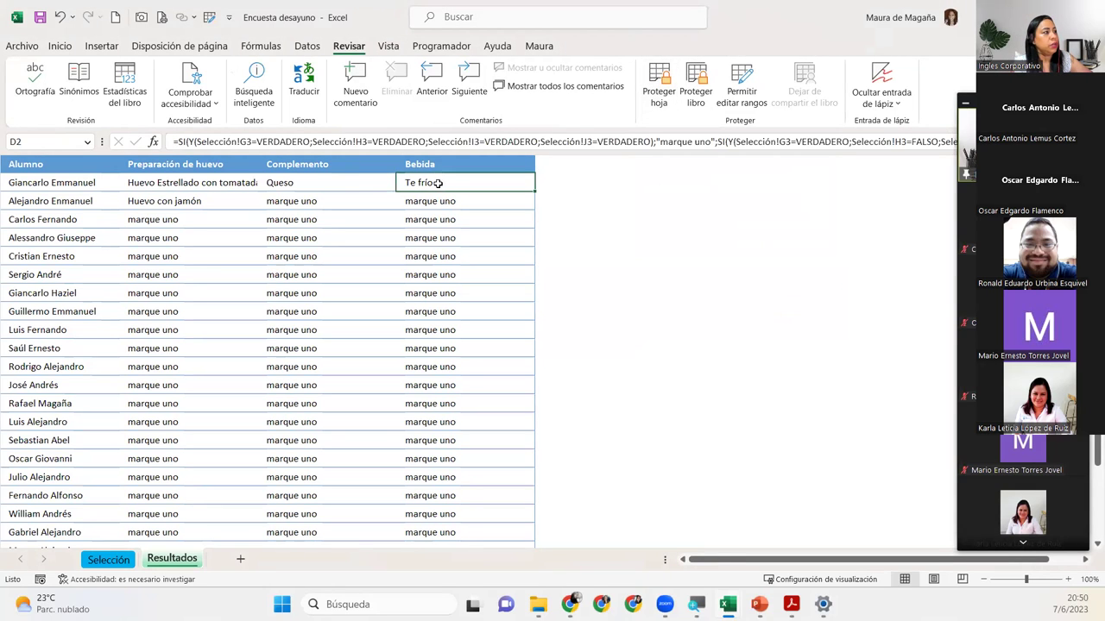
{"action": "left_click", "coordinate": [337, 183]}
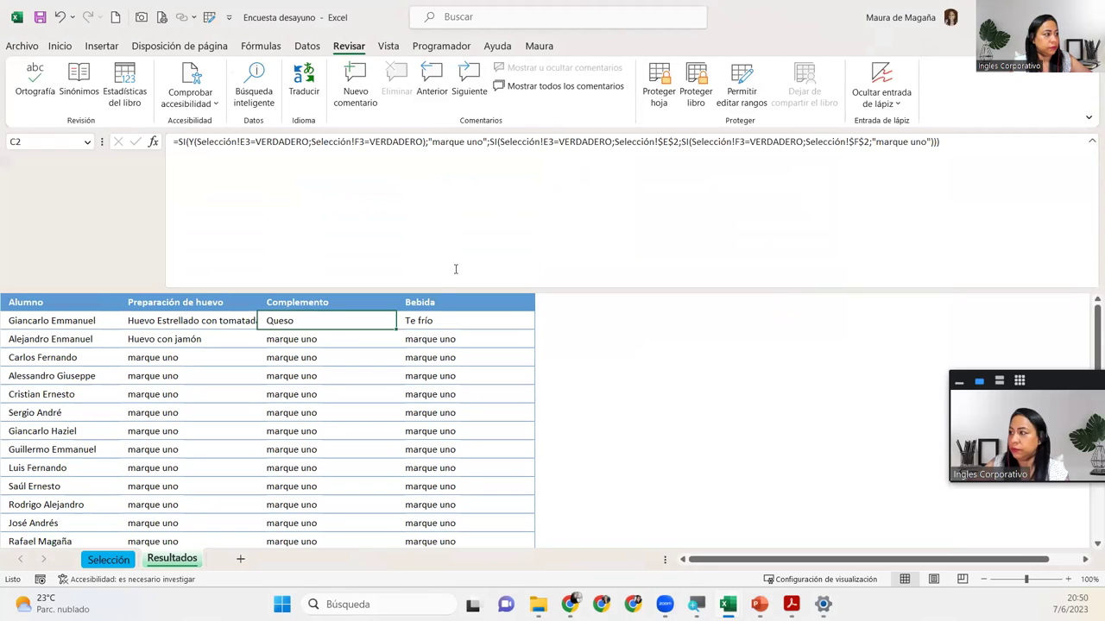
{"action": "left_click", "coordinate": [417, 328]}
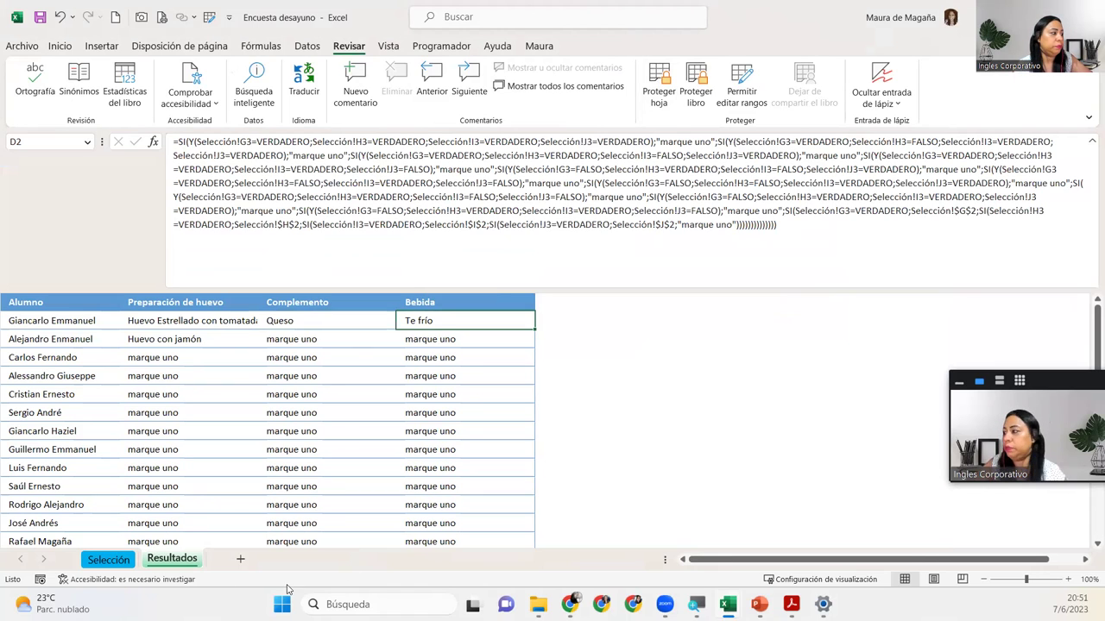
{"action": "left_click", "coordinate": [127, 564]}
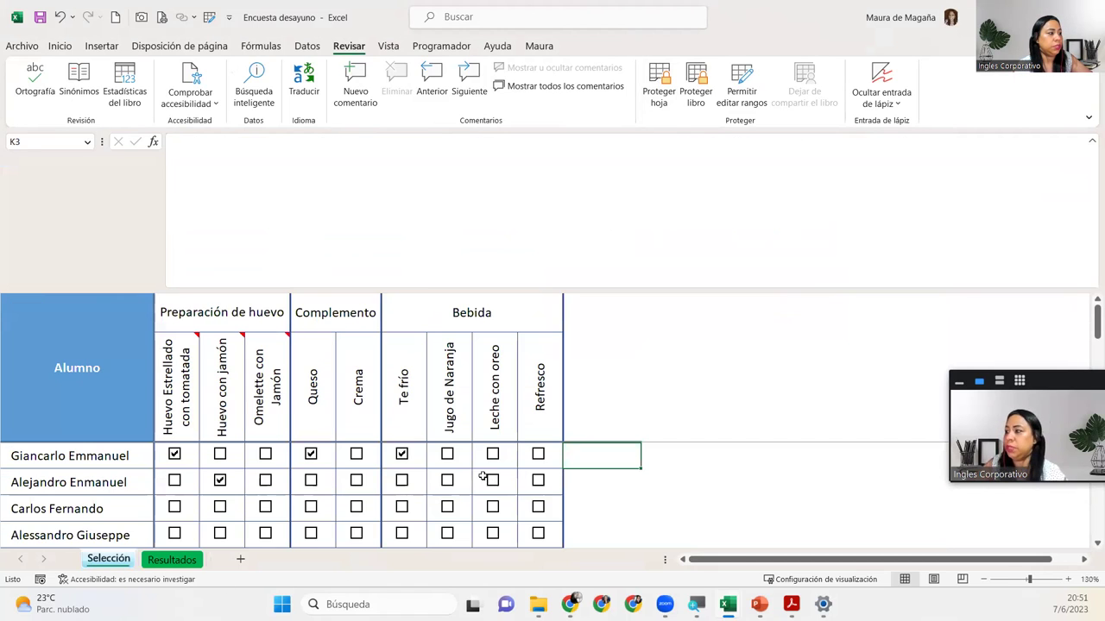
{"action": "left_click", "coordinate": [177, 560]}
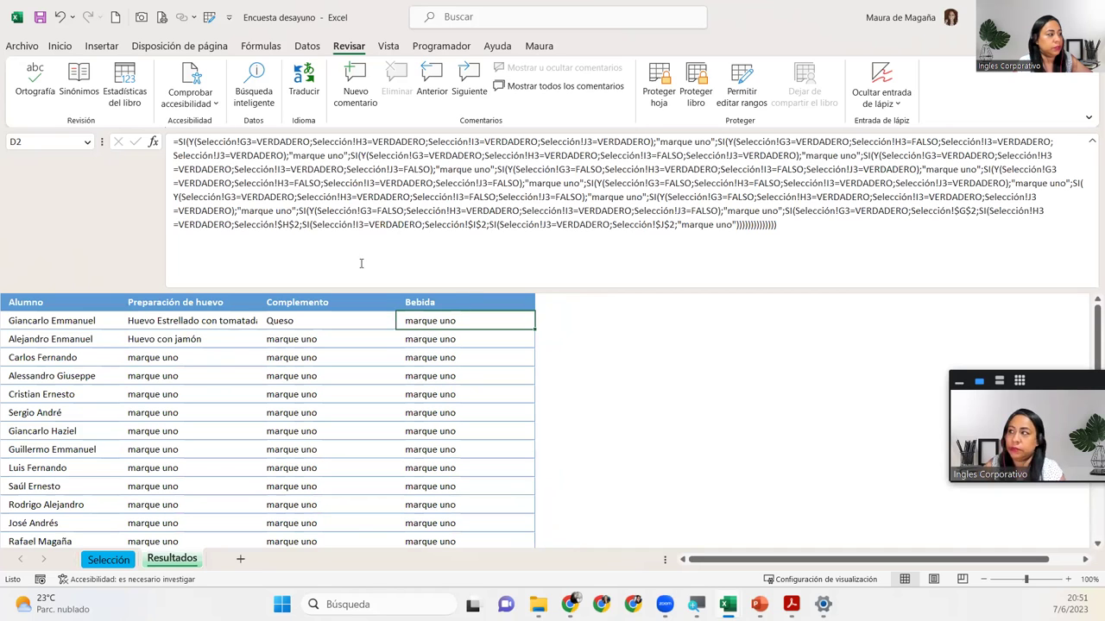
{"action": "left_click", "coordinate": [119, 561]}
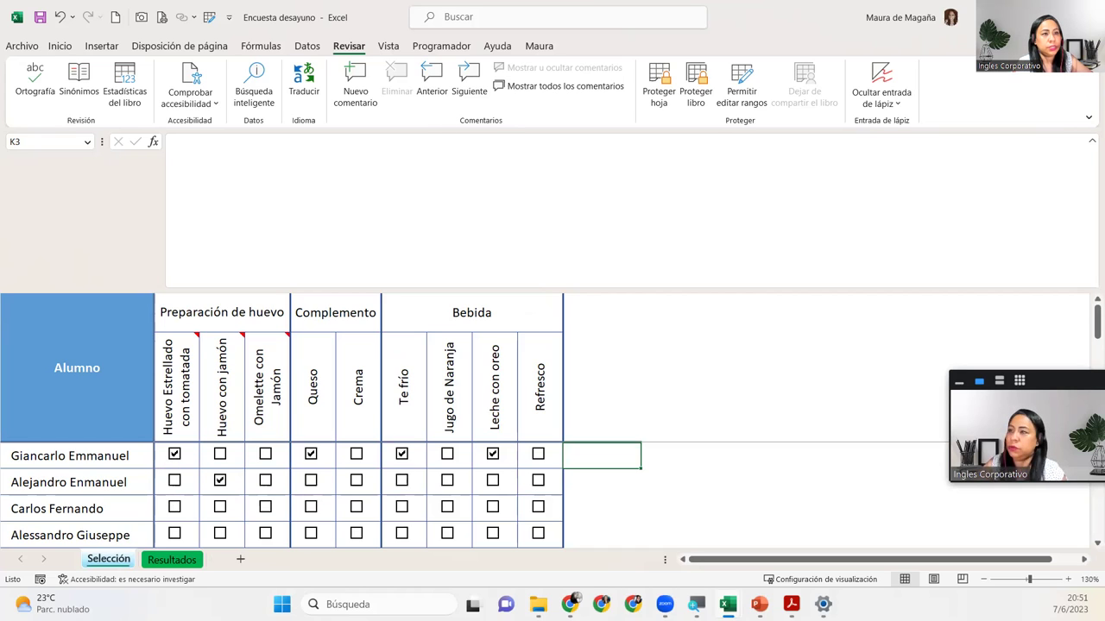
{"action": "left_click", "coordinate": [1091, 140]}
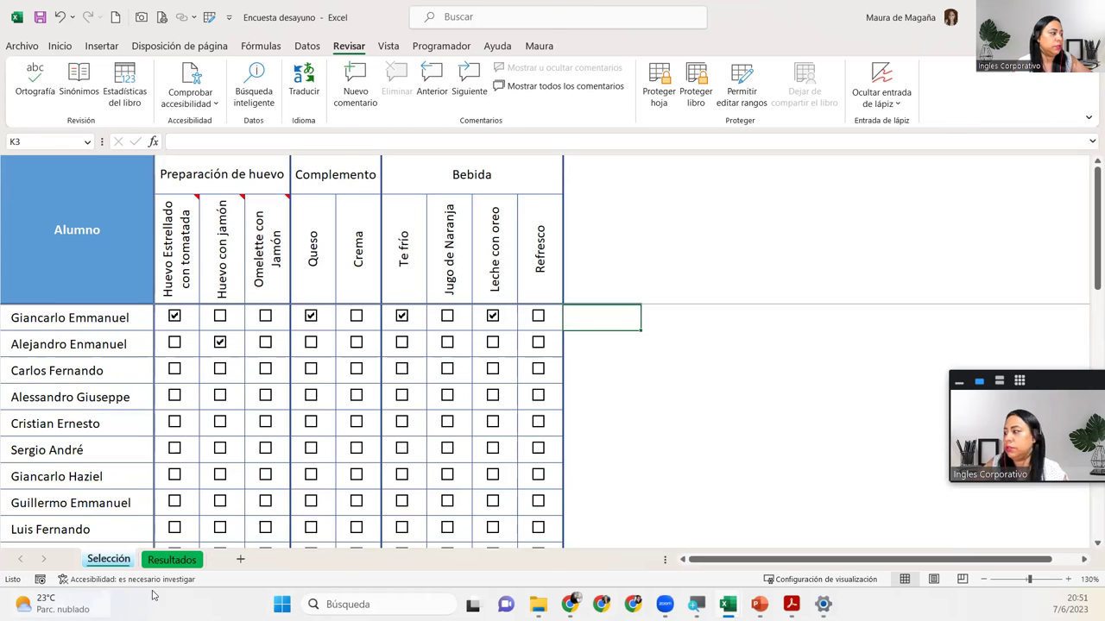
- Re-commit D2's formula on Resultados, then untick two egg choices on Selección
{"action": "mouse_move", "coordinate": [52, 605]}
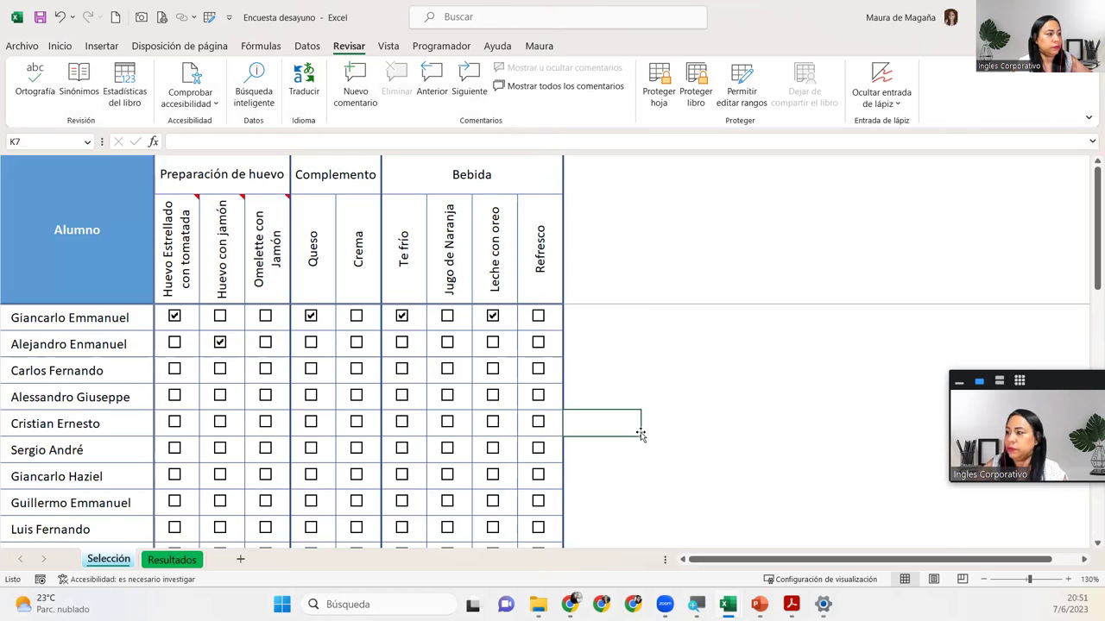
{"action": "left_click", "coordinate": [173, 560]}
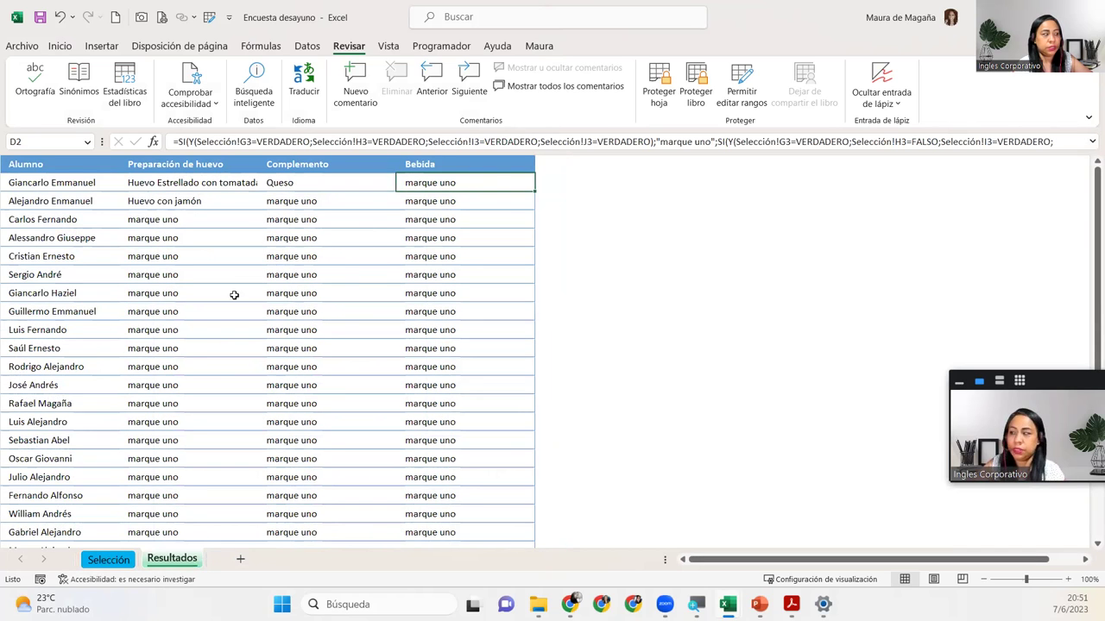
{"action": "left_click", "coordinate": [233, 141]}
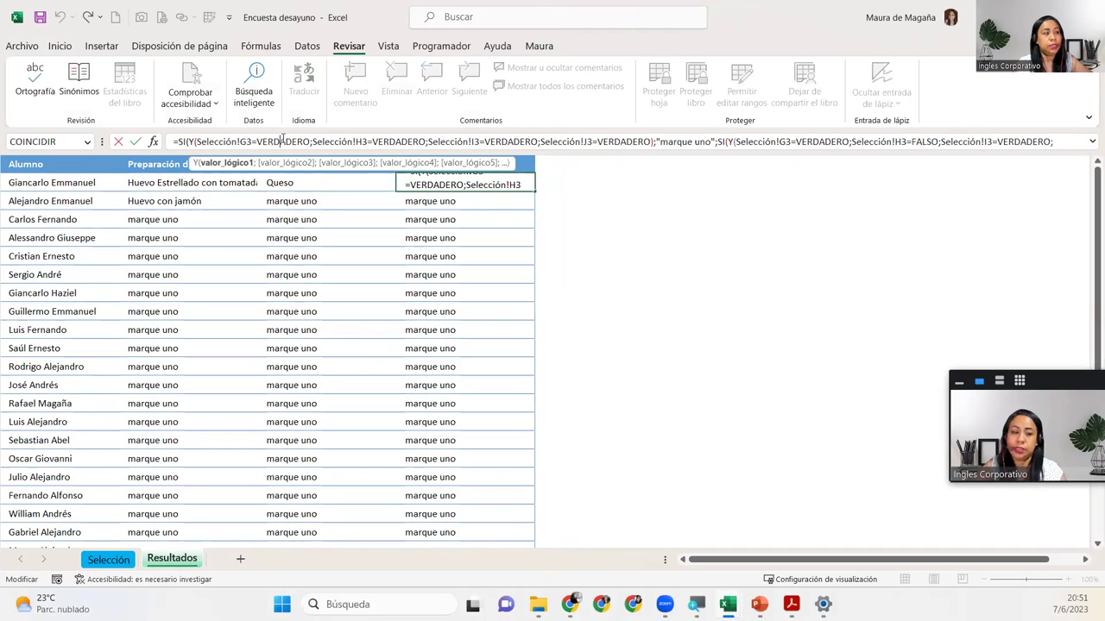
{"action": "key", "text": "Return"}
{"action": "left_click", "coordinate": [111, 559]}
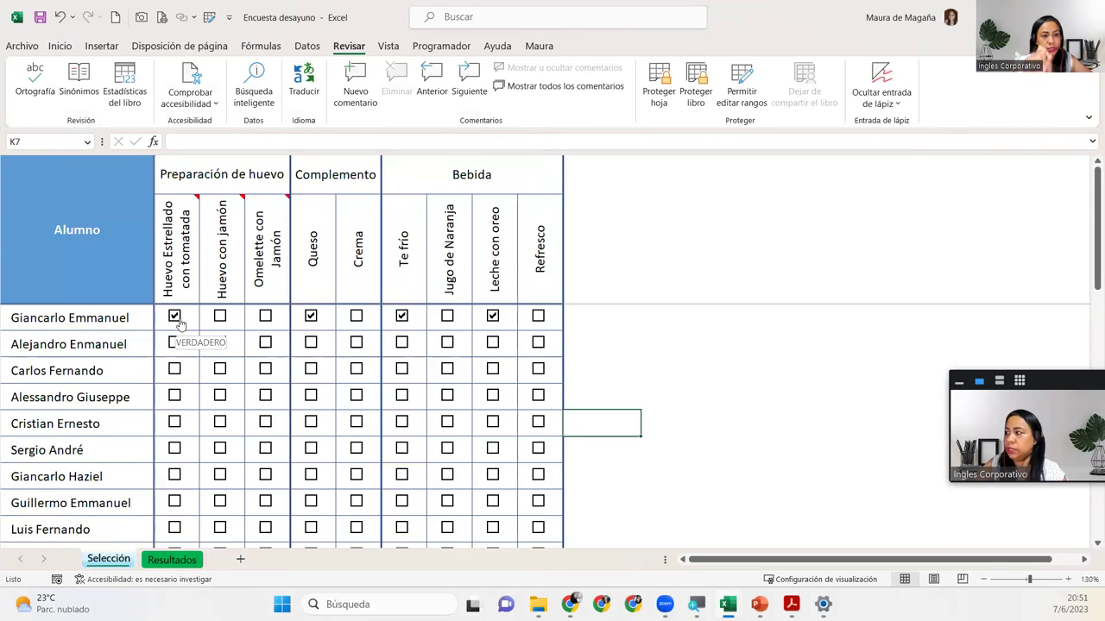
{"action": "left_click", "coordinate": [174, 316]}
{"action": "left_click", "coordinate": [220, 342]}
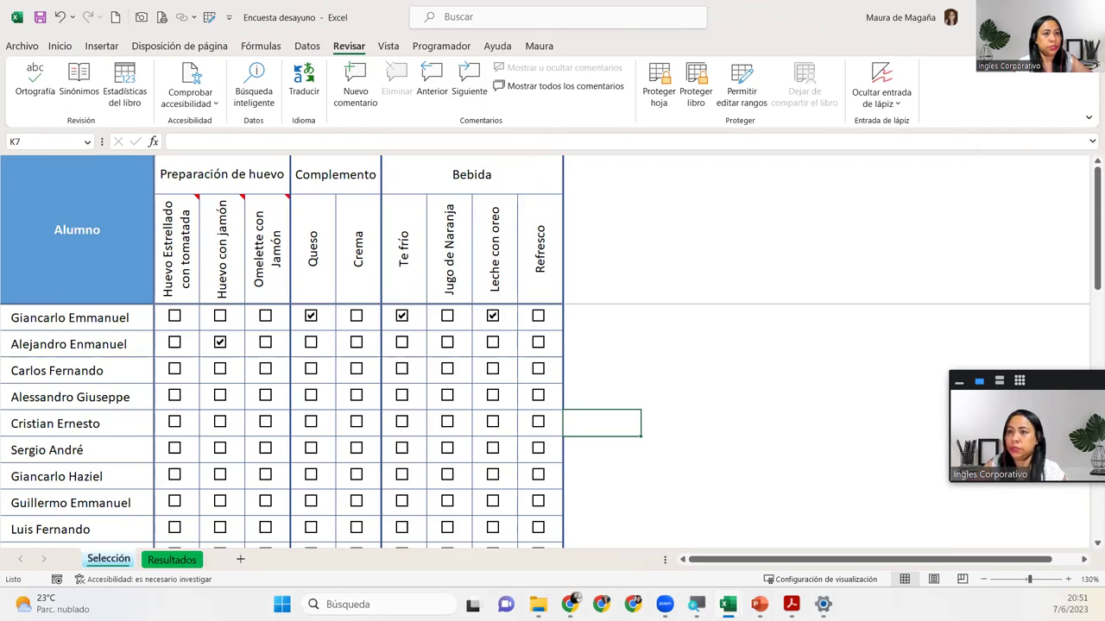
- Review the Selección header comments, then close Encuesta desayuno with No guardar
{"action": "mouse_move", "coordinate": [1089, 197]}
{"action": "left_mouse_down"}
{"action": "mouse_move", "coordinate": [1089, 446]}
{"action": "mouse_move", "coordinate": [1090, 197]}
{"action": "left_mouse_up"}
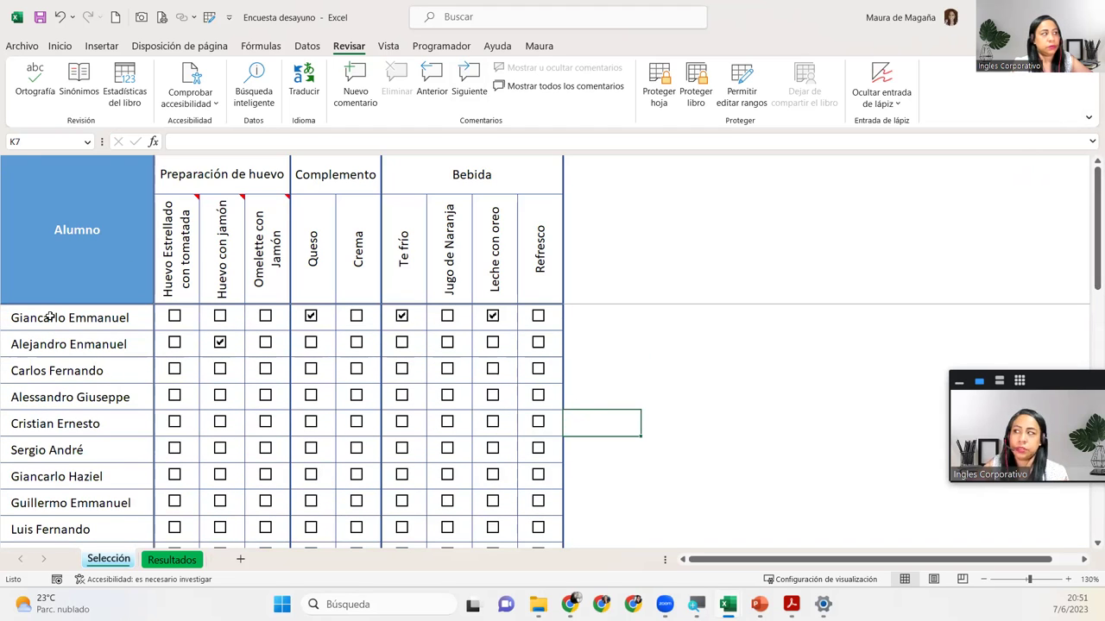
{"action": "mouse_move", "coordinate": [171, 243]}
{"action": "mouse_move", "coordinate": [208, 286]}
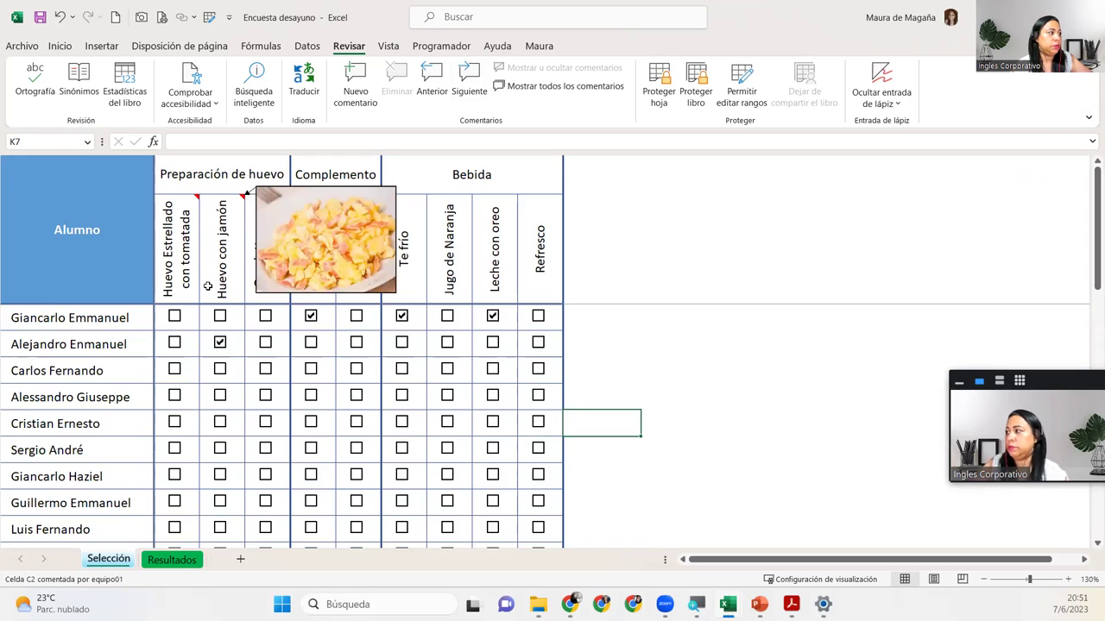
{"action": "mouse_move", "coordinate": [257, 280]}
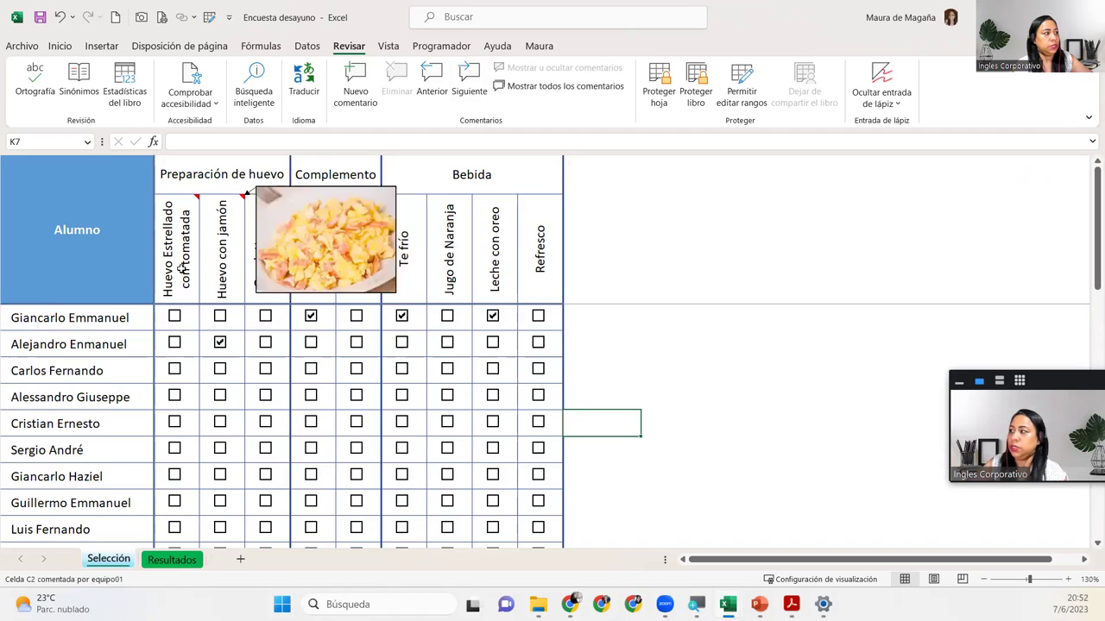
{"action": "mouse_move", "coordinate": [179, 269]}
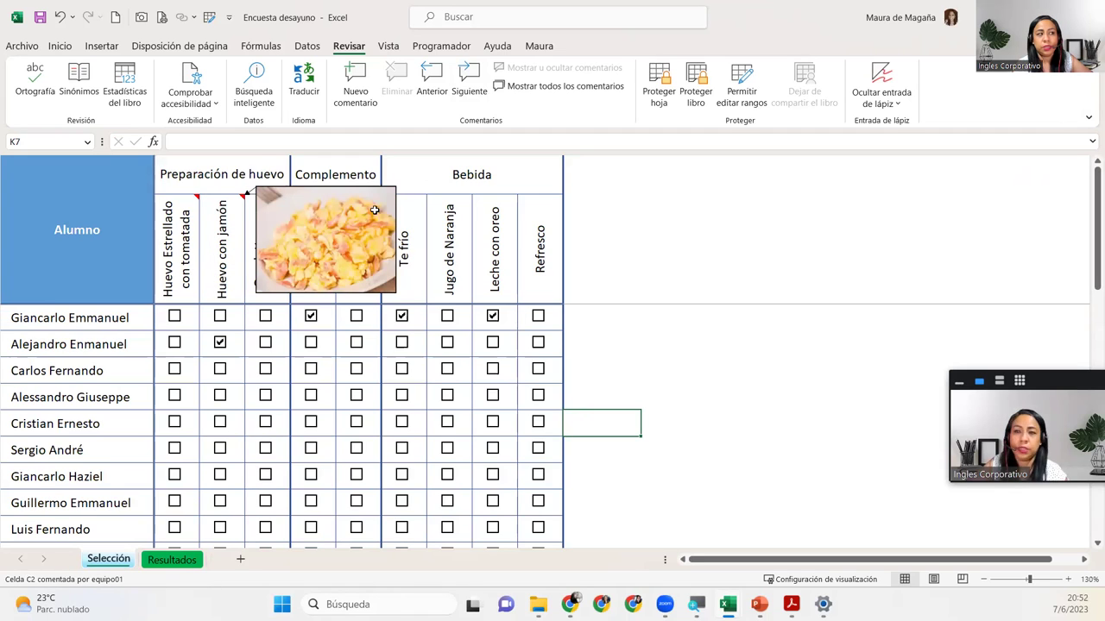
{"action": "left_click", "coordinate": [497, 249]}
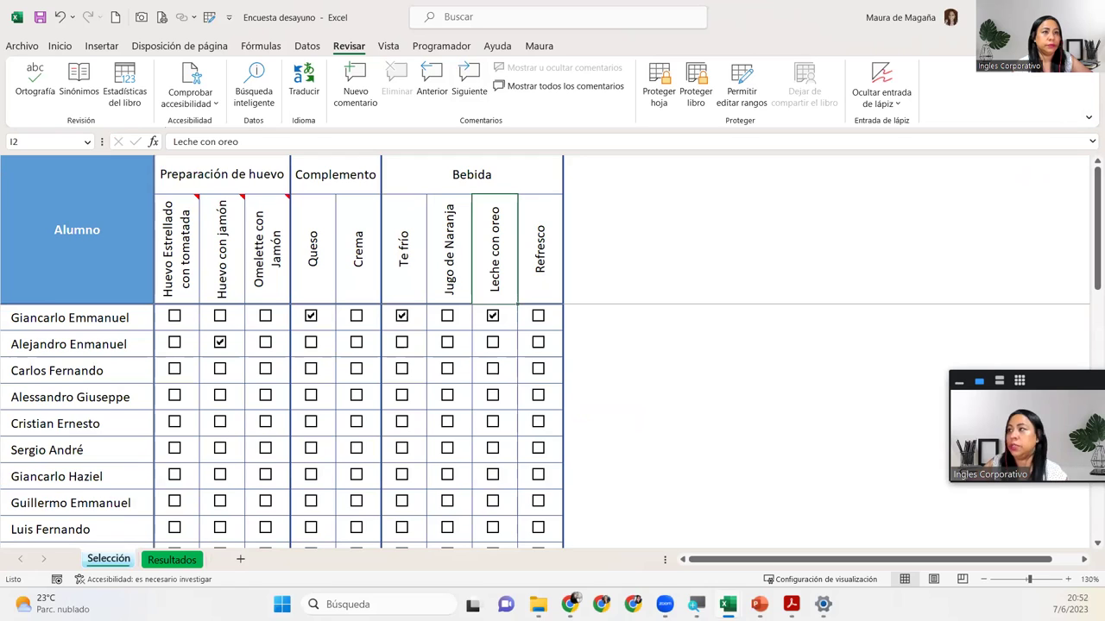
{"action": "key", "text": "ctrl+w"}
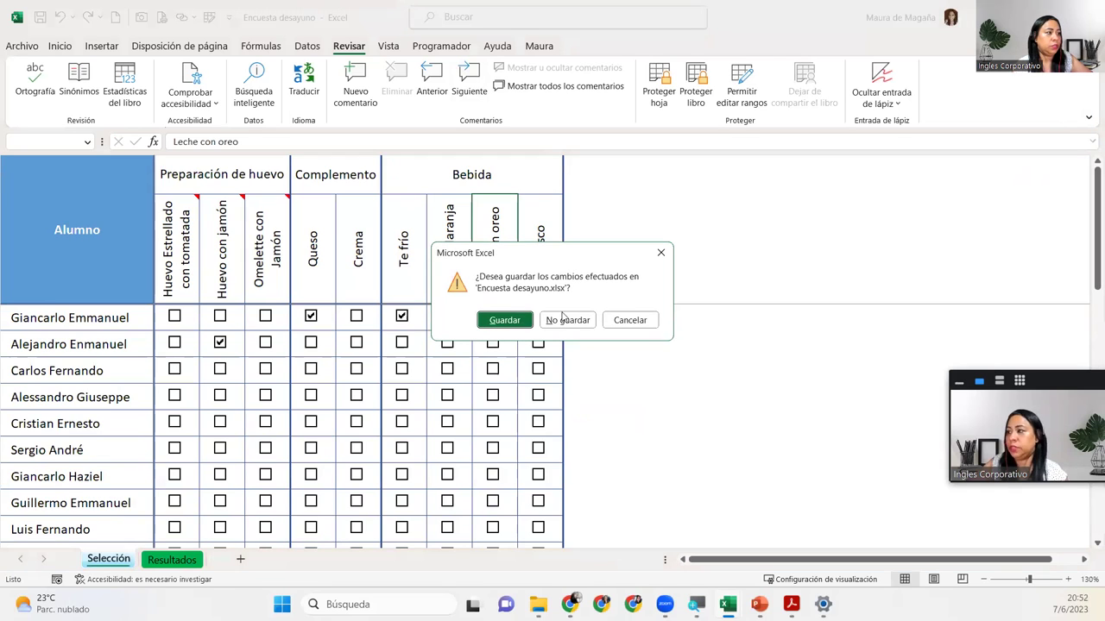
{"action": "left_click", "coordinate": [570, 320]}
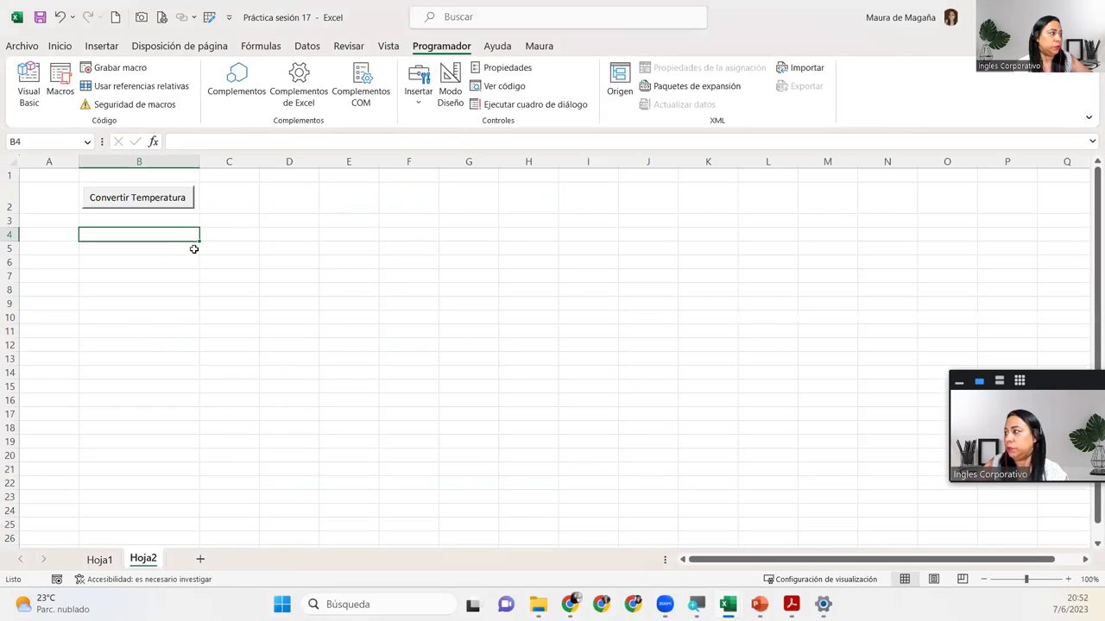
- Run the Conversor de temperatura form, move and close it, then glance at the Insertar controls
{"action": "left_click", "coordinate": [156, 199]}
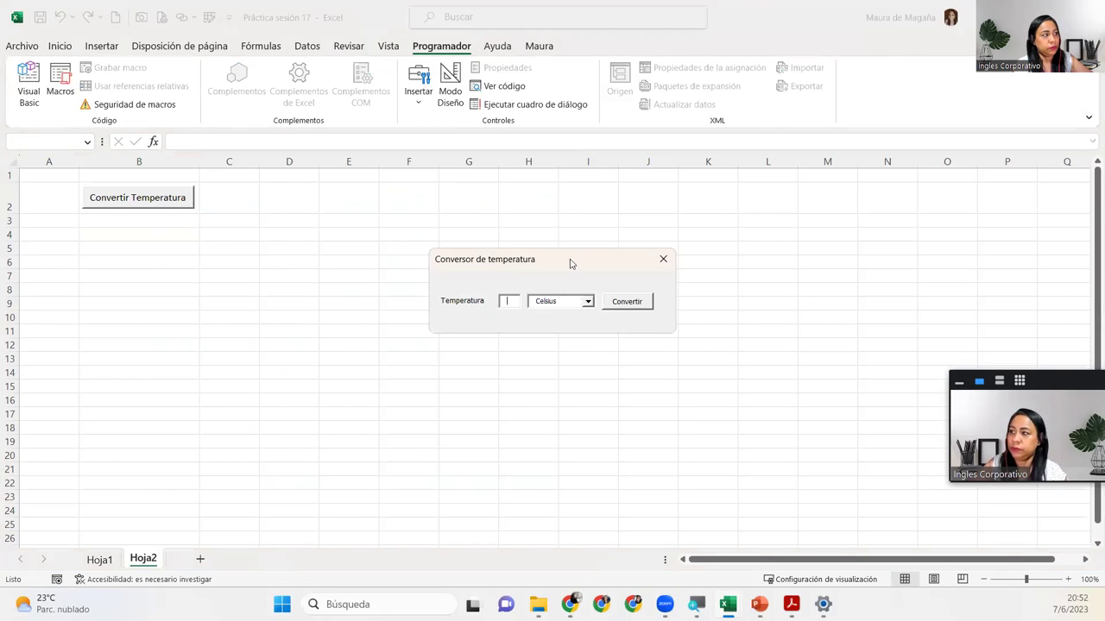
{"action": "left_click_drag", "start_coordinate": [570, 263], "coordinate": [395, 195]}
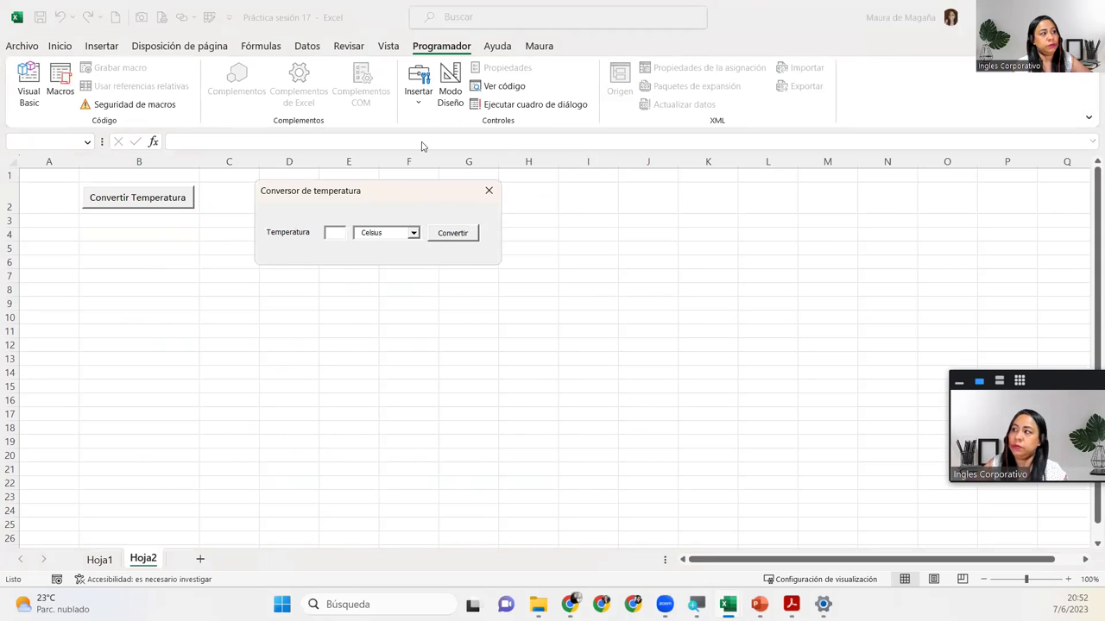
{"action": "left_click", "coordinate": [489, 190]}
{"action": "left_click", "coordinate": [419, 82]}
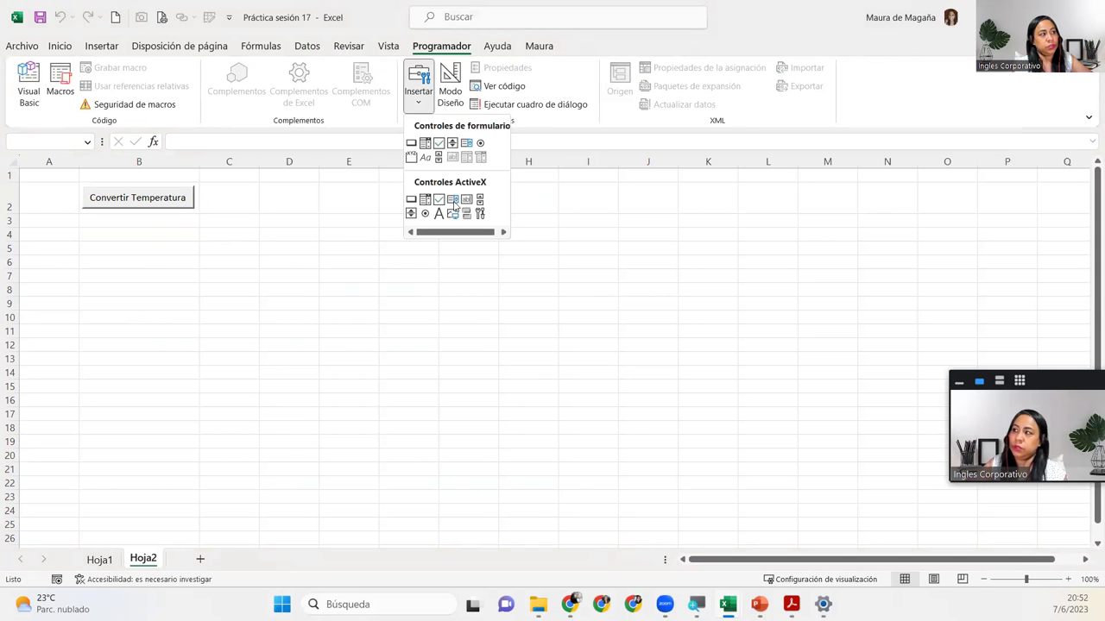
{"action": "left_click", "coordinate": [215, 224]}
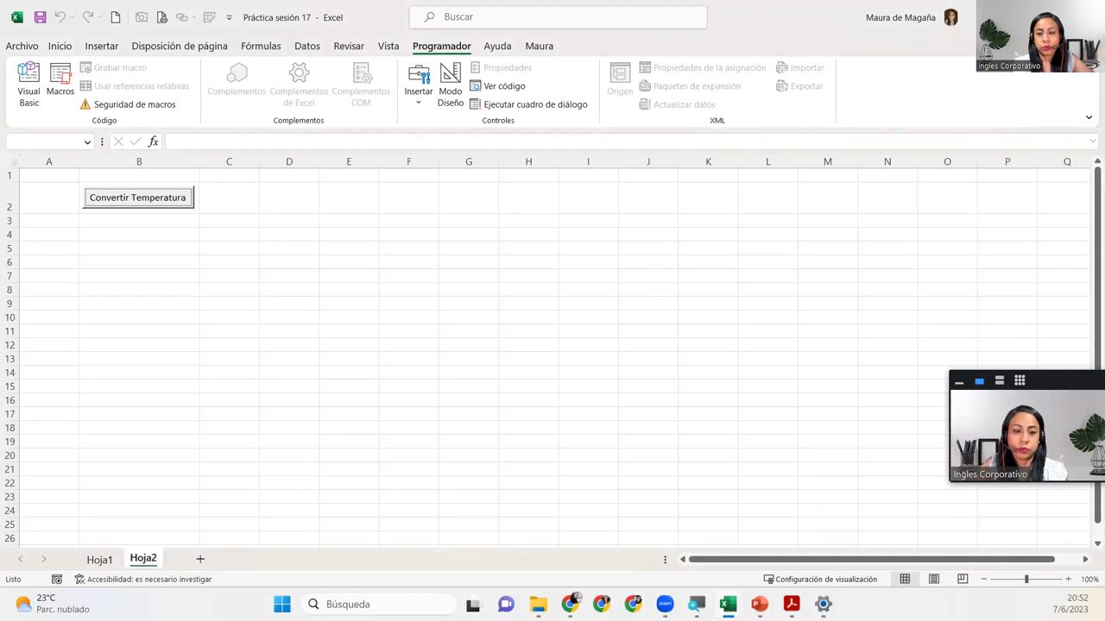
- Open the Convertir button's BotonConvertir_Click code on FrmConversor in the VBA editor
{"action": "key", "text": "alt+F11"}
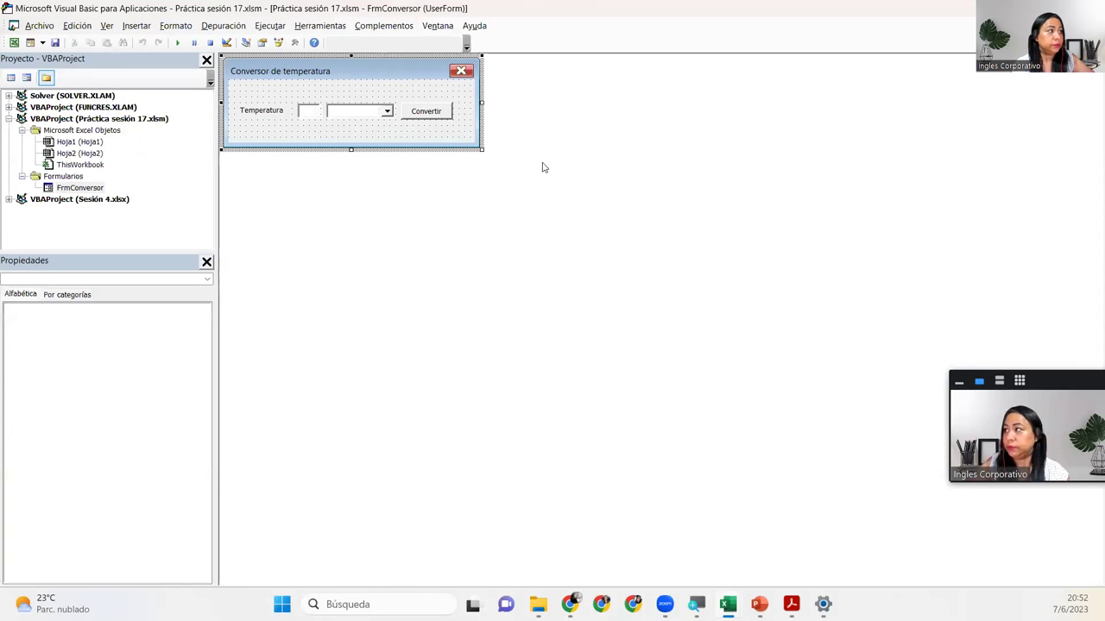
{"action": "double_click", "coordinate": [442, 115]}
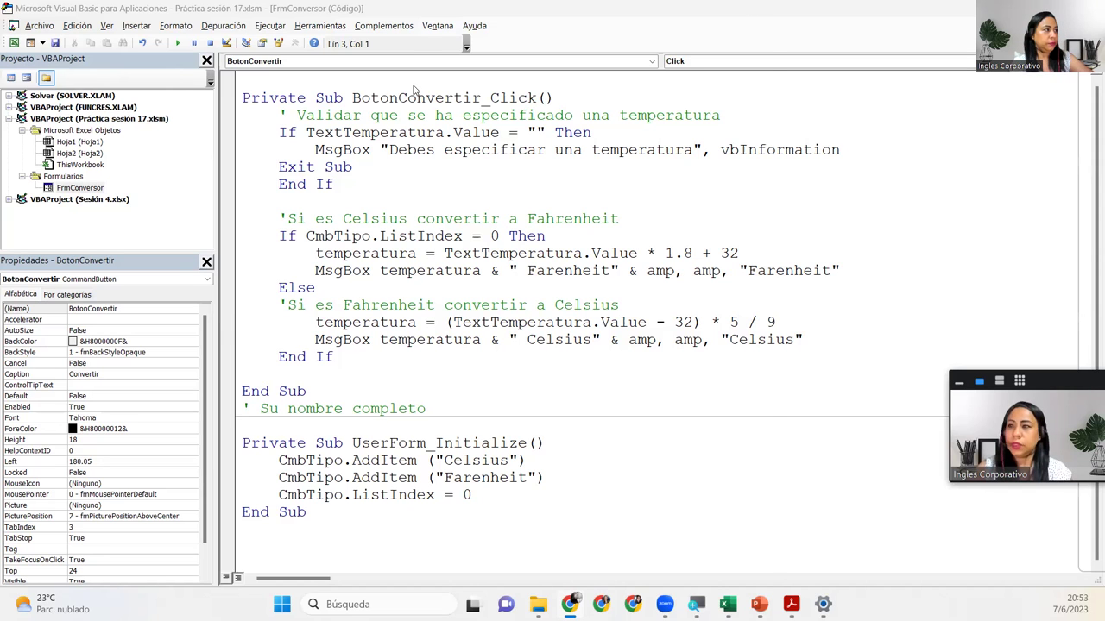
{"action": "key", "text": "alt+Tab"}
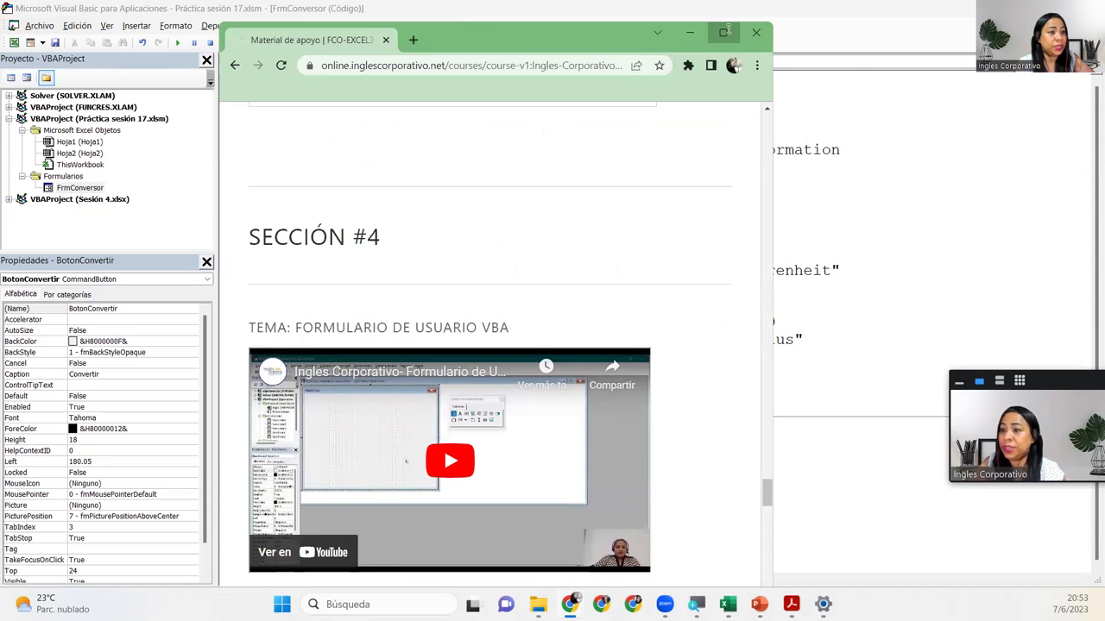
- Maximize the course page and scroll through Sección #4's support videos and download boxes
{"action": "left_click", "coordinate": [723, 33]}
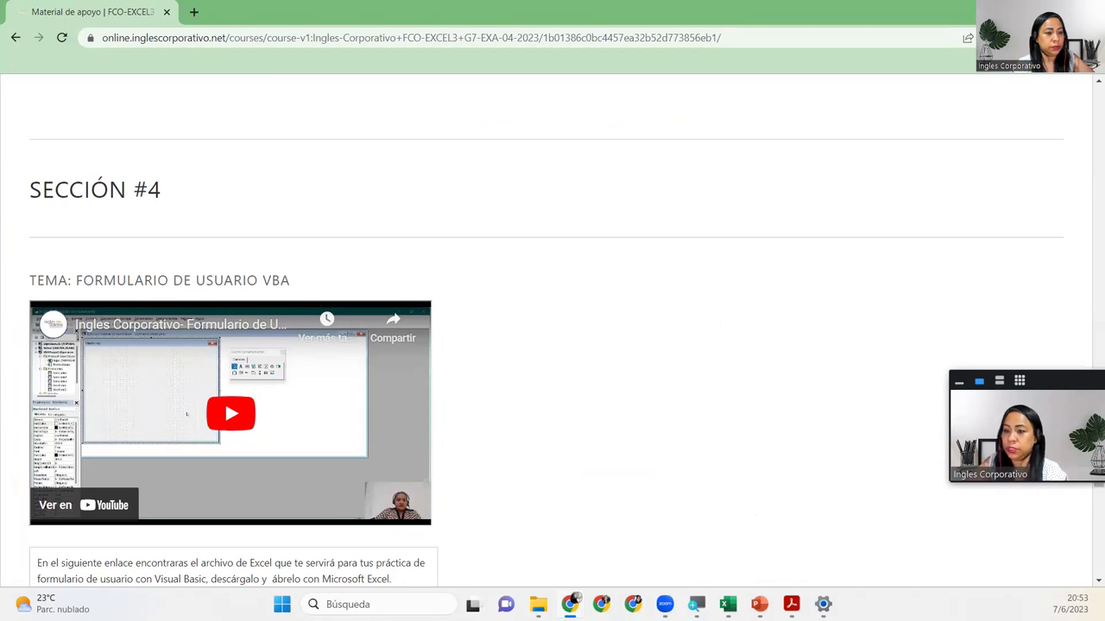
{"action": "scroll", "coordinate": [1088, 587], "scroll_direction": "down", "scroll_amount": 3}
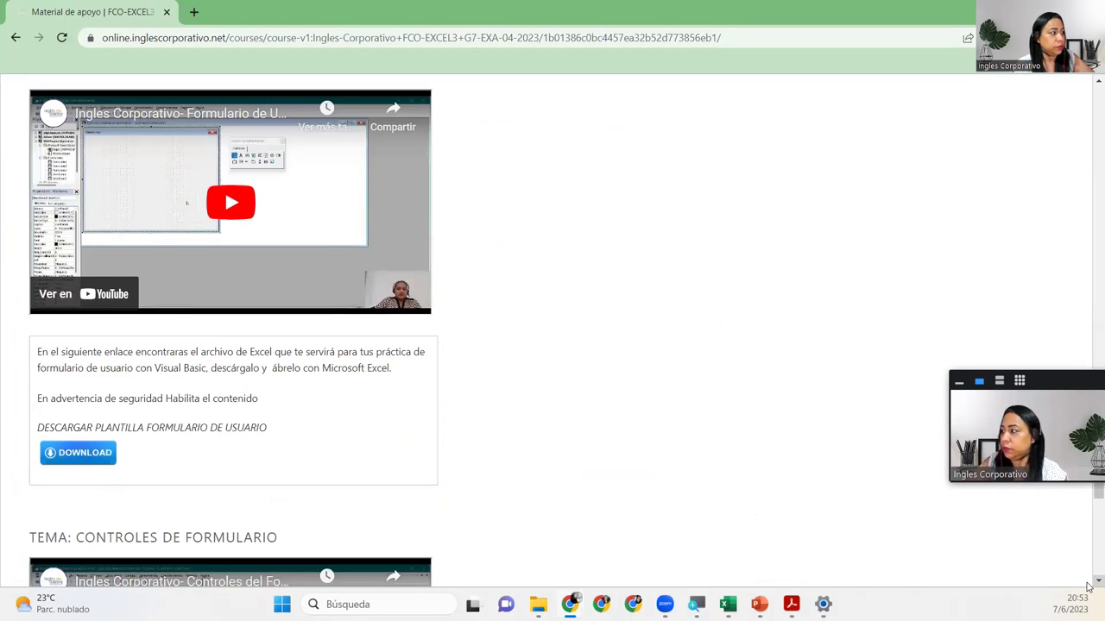
{"action": "scroll", "coordinate": [1088, 587], "scroll_direction": "down", "scroll_amount": 3}
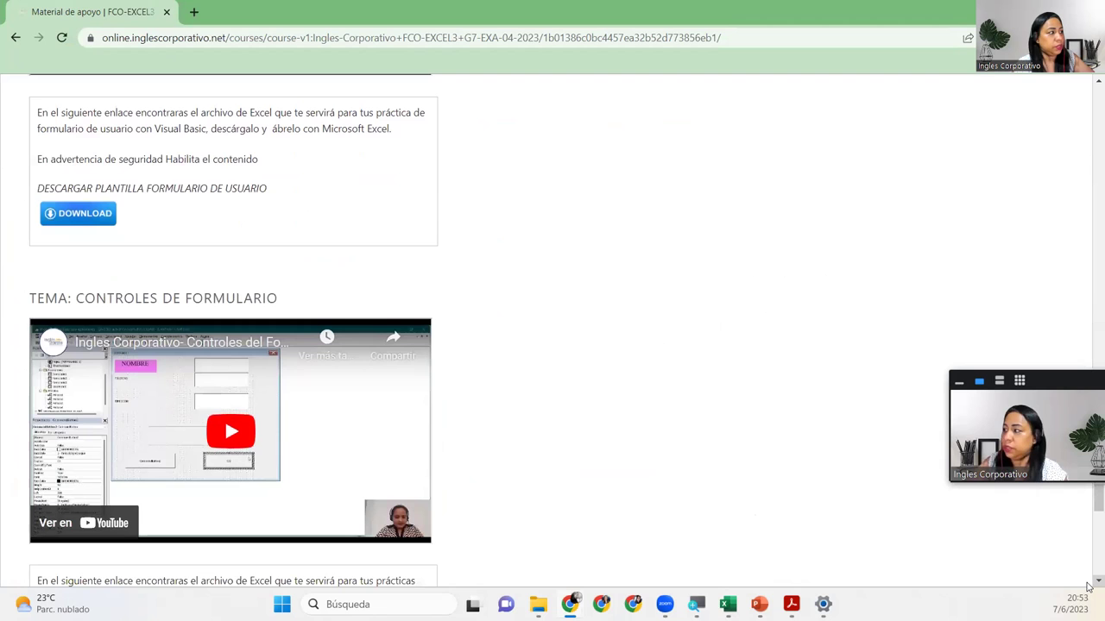
{"action": "scroll", "coordinate": [1088, 587], "scroll_direction": "down", "scroll_amount": 1}
{"action": "scroll", "coordinate": [1089, 587], "scroll_direction": "down", "scroll_amount": 1}
{"action": "scroll", "coordinate": [1088, 587], "scroll_direction": "down", "scroll_amount": 1}
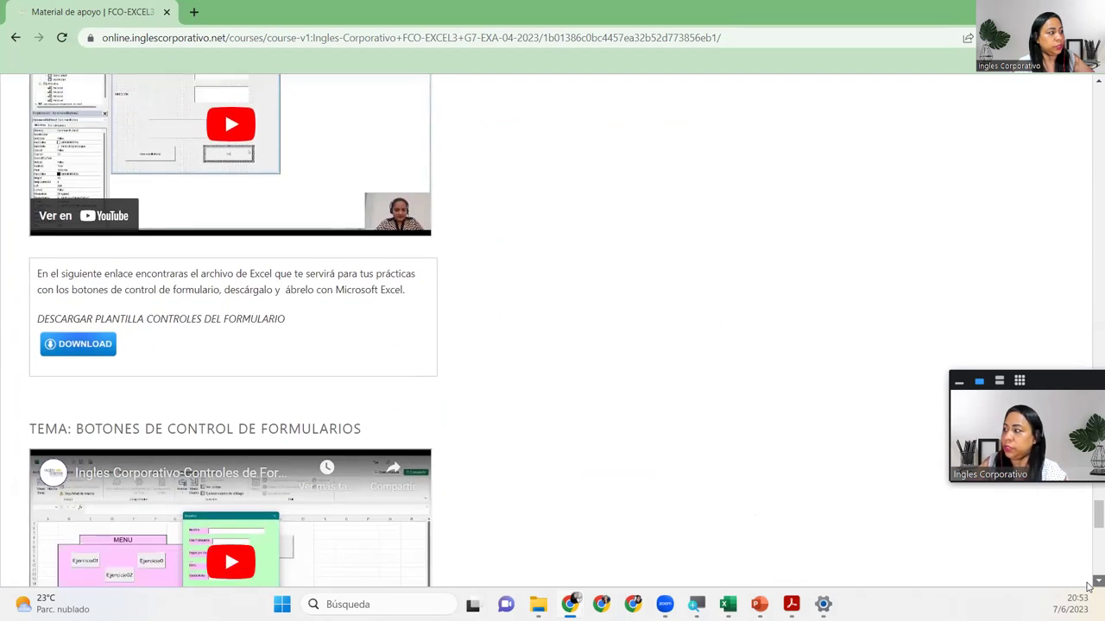
{"action": "scroll", "coordinate": [1089, 587], "scroll_direction": "down", "scroll_amount": 2}
{"action": "scroll", "coordinate": [1089, 587], "scroll_direction": "down", "scroll_amount": 1}
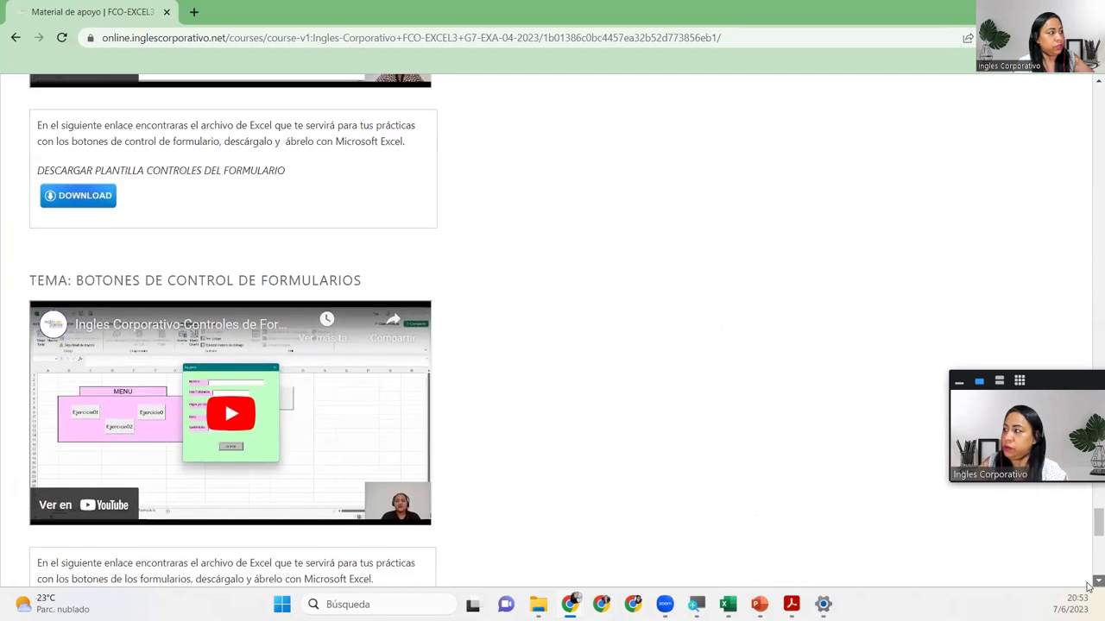
{"action": "scroll", "coordinate": [1088, 586], "scroll_direction": "down", "scroll_amount": 2}
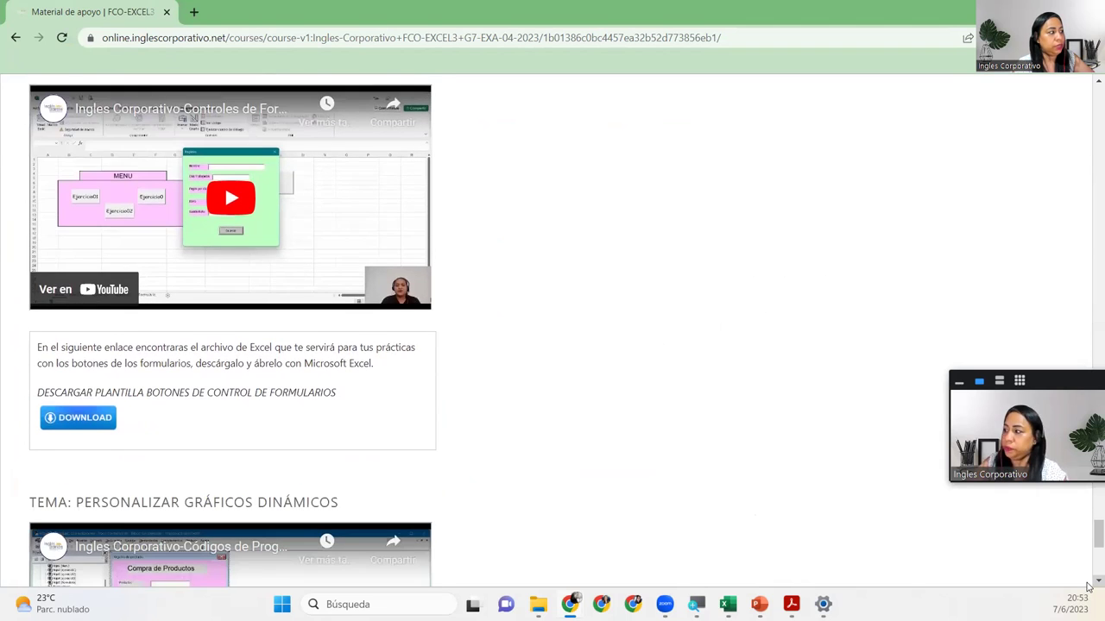
{"action": "scroll", "coordinate": [1088, 587], "scroll_direction": "down", "scroll_amount": 1}
{"action": "scroll", "coordinate": [1088, 587], "scroll_direction": "down", "scroll_amount": 1}
{"action": "scroll", "coordinate": [1088, 587], "scroll_direction": "down", "scroll_amount": 1}
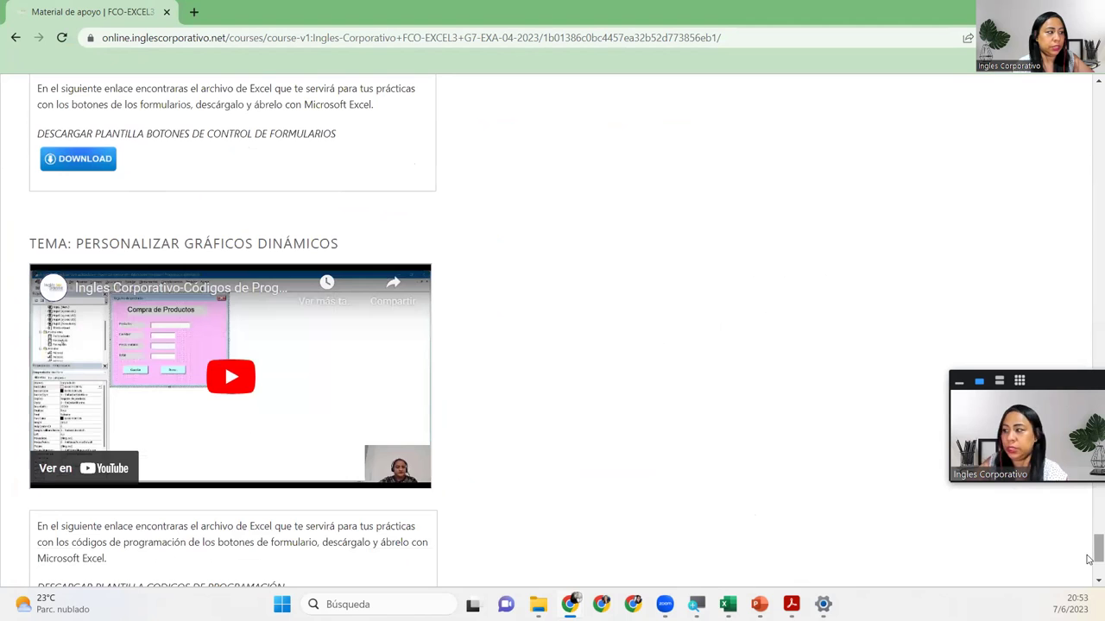
{"action": "scroll", "coordinate": [1089, 559], "scroll_direction": "up", "scroll_amount": 1}
{"action": "scroll", "coordinate": [1089, 559], "scroll_direction": "up", "scroll_amount": 4}
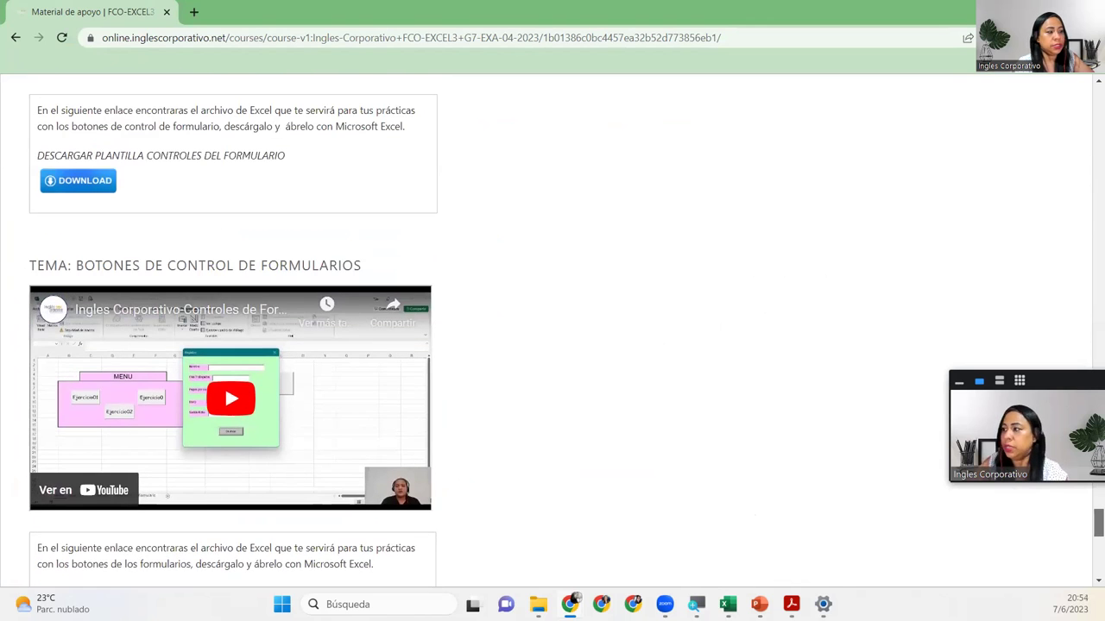
{"action": "scroll", "coordinate": [1088, 559], "scroll_direction": "up", "scroll_amount": 1}
{"action": "scroll", "coordinate": [1089, 560], "scroll_direction": "up", "scroll_amount": 3}
{"action": "scroll", "coordinate": [1088, 559], "scroll_direction": "up", "scroll_amount": 4}
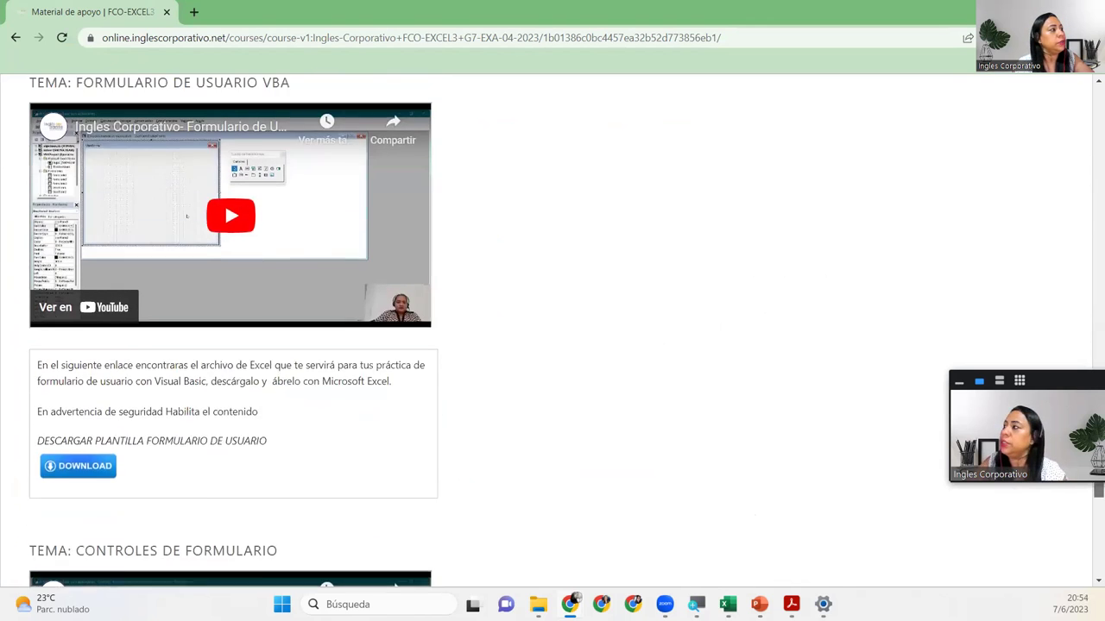
{"action": "scroll", "coordinate": [1089, 559], "scroll_direction": "up", "scroll_amount": 3}
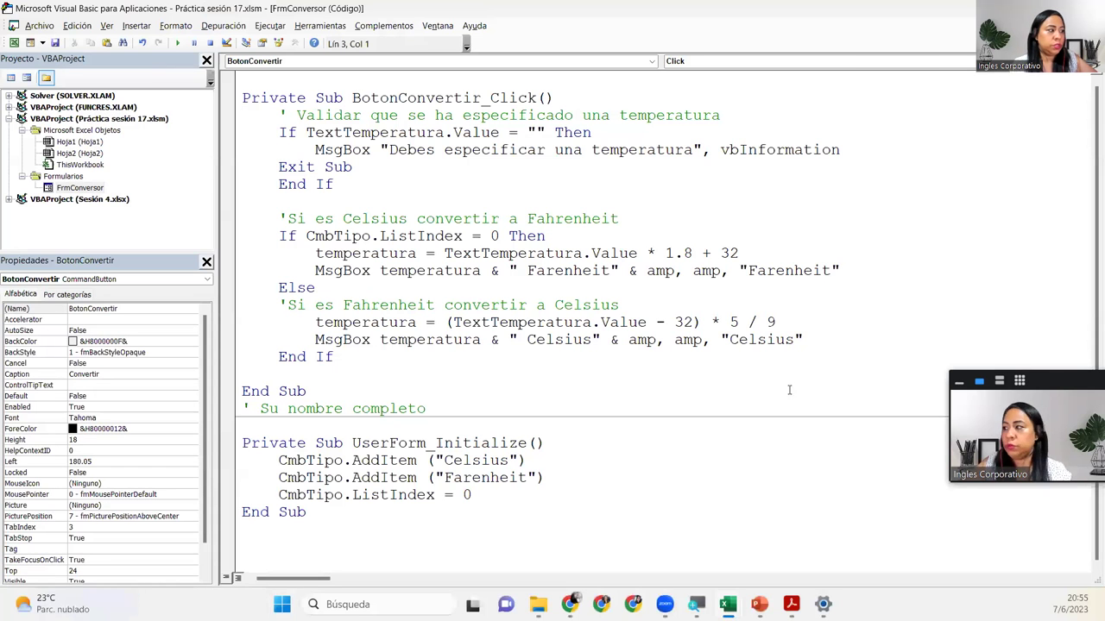
- Highlight UserForm_Initialize and the Celsius-to-Fahrenheit line, then advance to CIERRE Y CONCLUSIONES
{"action": "left_click_drag", "start_coordinate": [473, 495], "coordinate": [233, 455]}
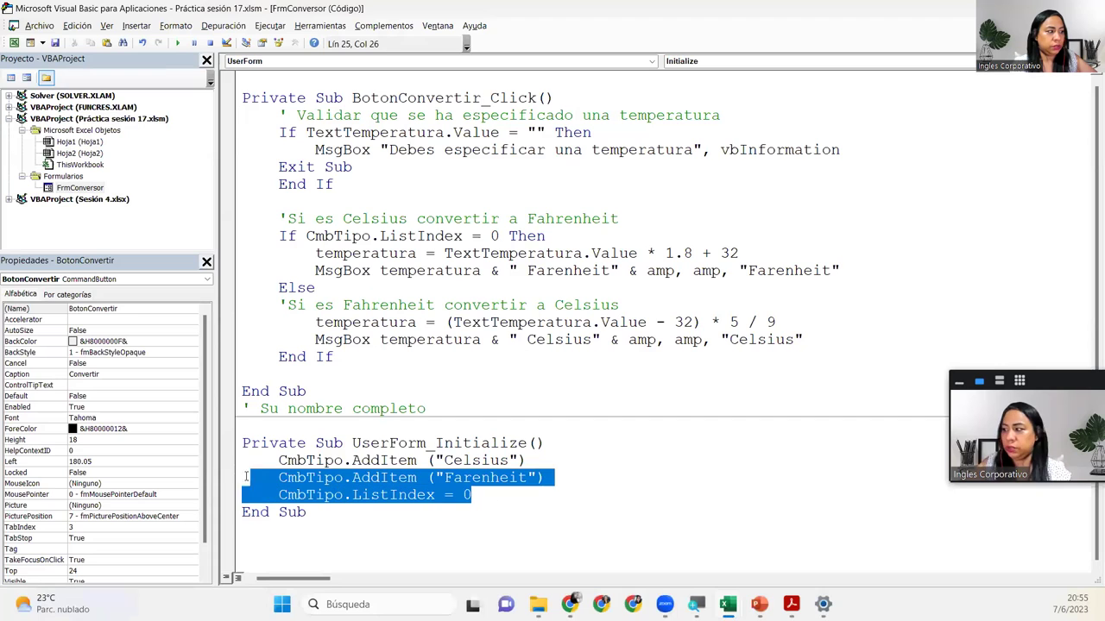
{"action": "left_click_drag", "start_coordinate": [306, 512], "coordinate": [246, 441]}
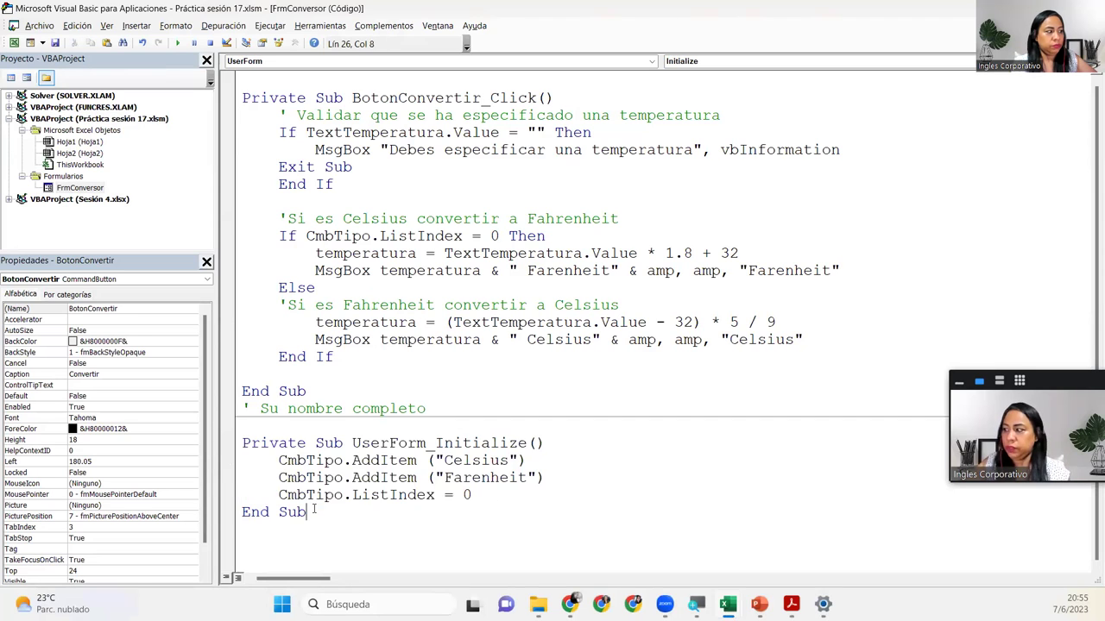
{"action": "left_click", "coordinate": [502, 504]}
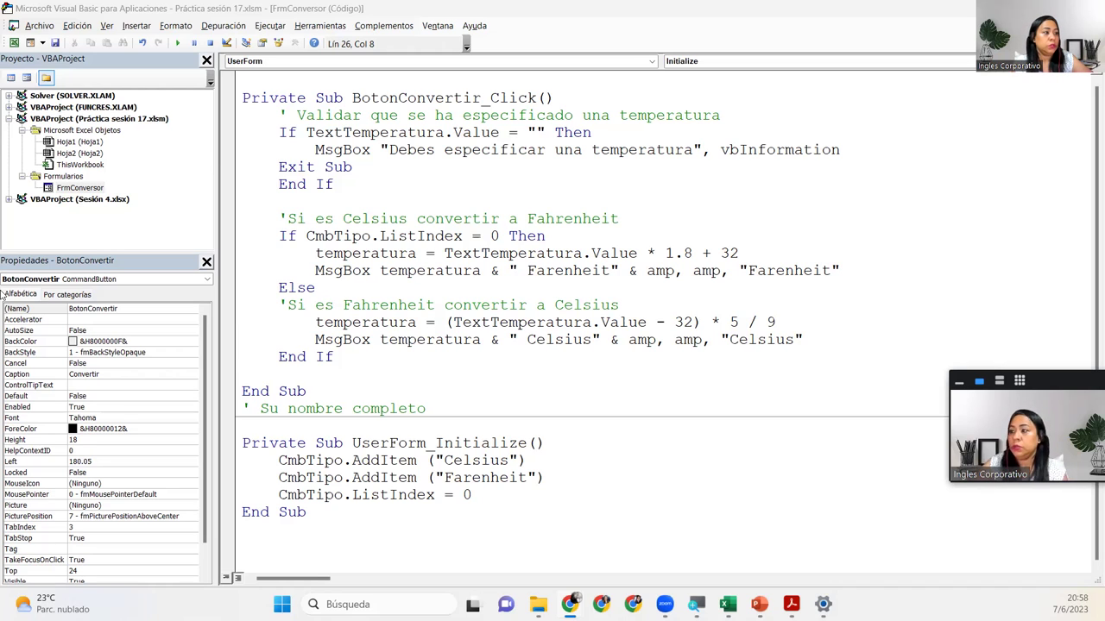
{"action": "left_click", "coordinate": [247, 252]}
{"action": "left_click", "coordinate": [389, 235]}
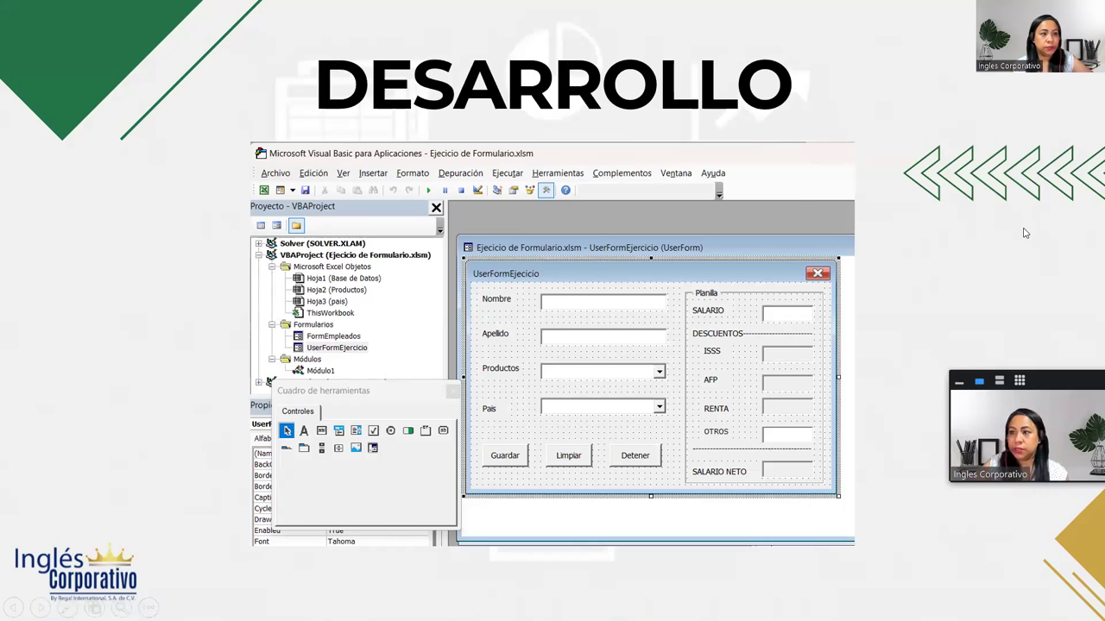
{"action": "key", "text": "Right"}
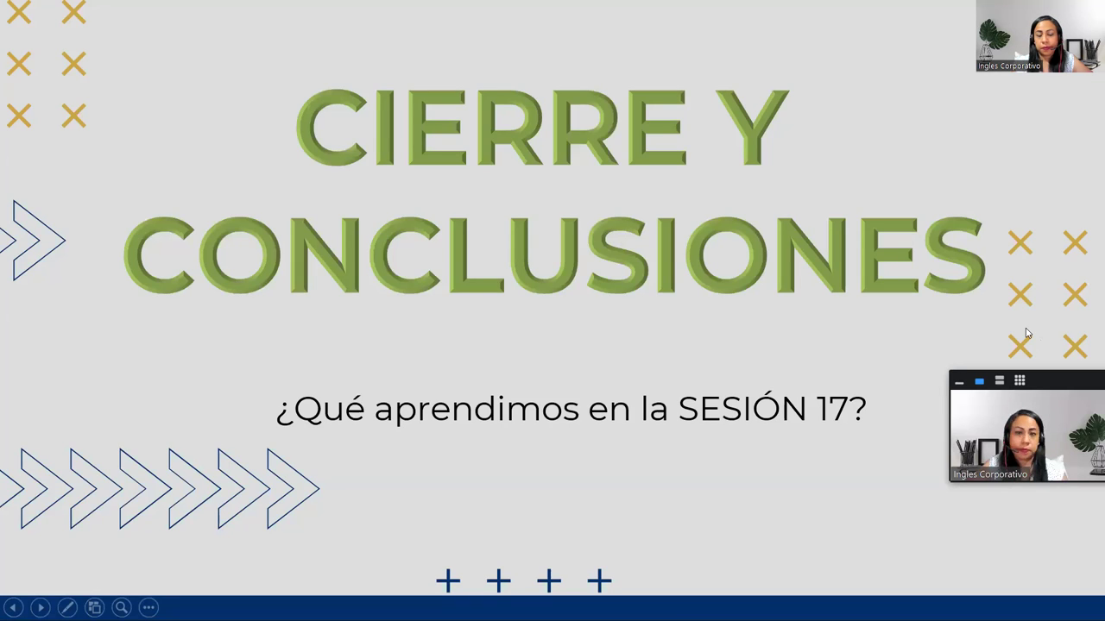